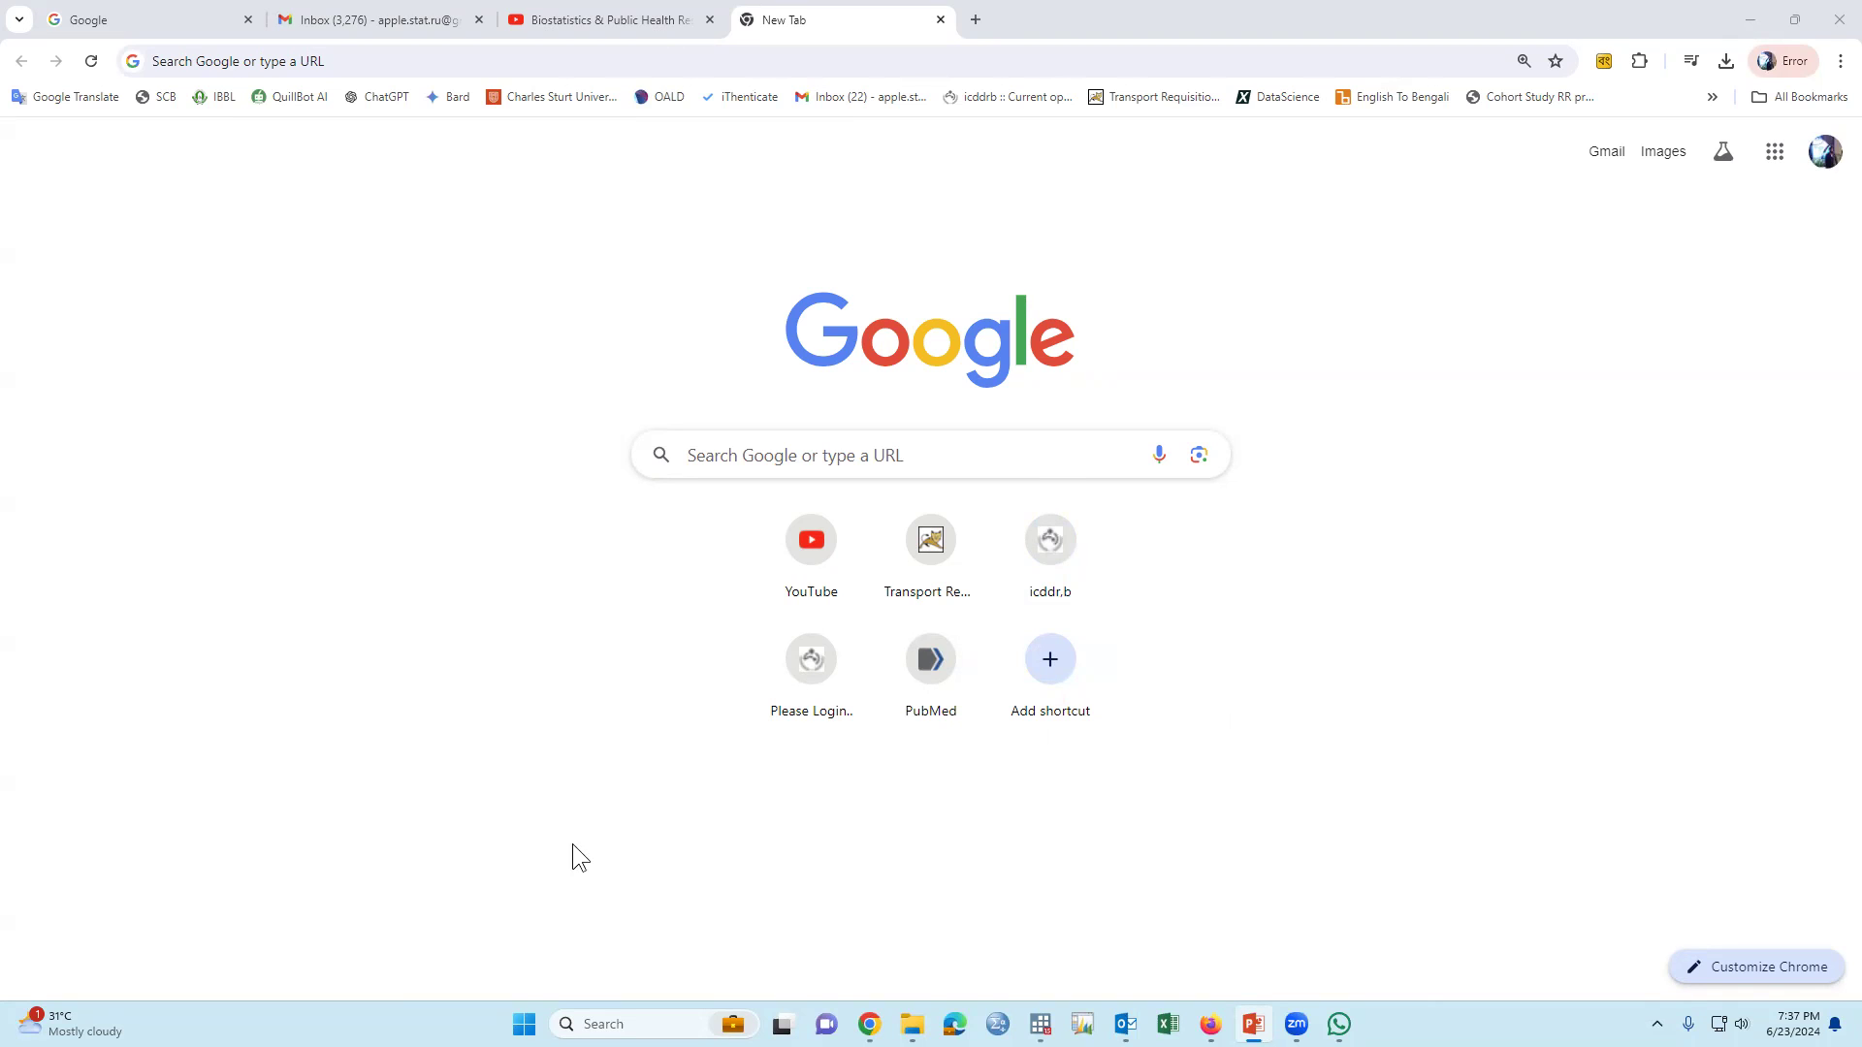
Search Windows for 'stata' to find StataSE 15 (64-bit) as the best match.
key("super+s")
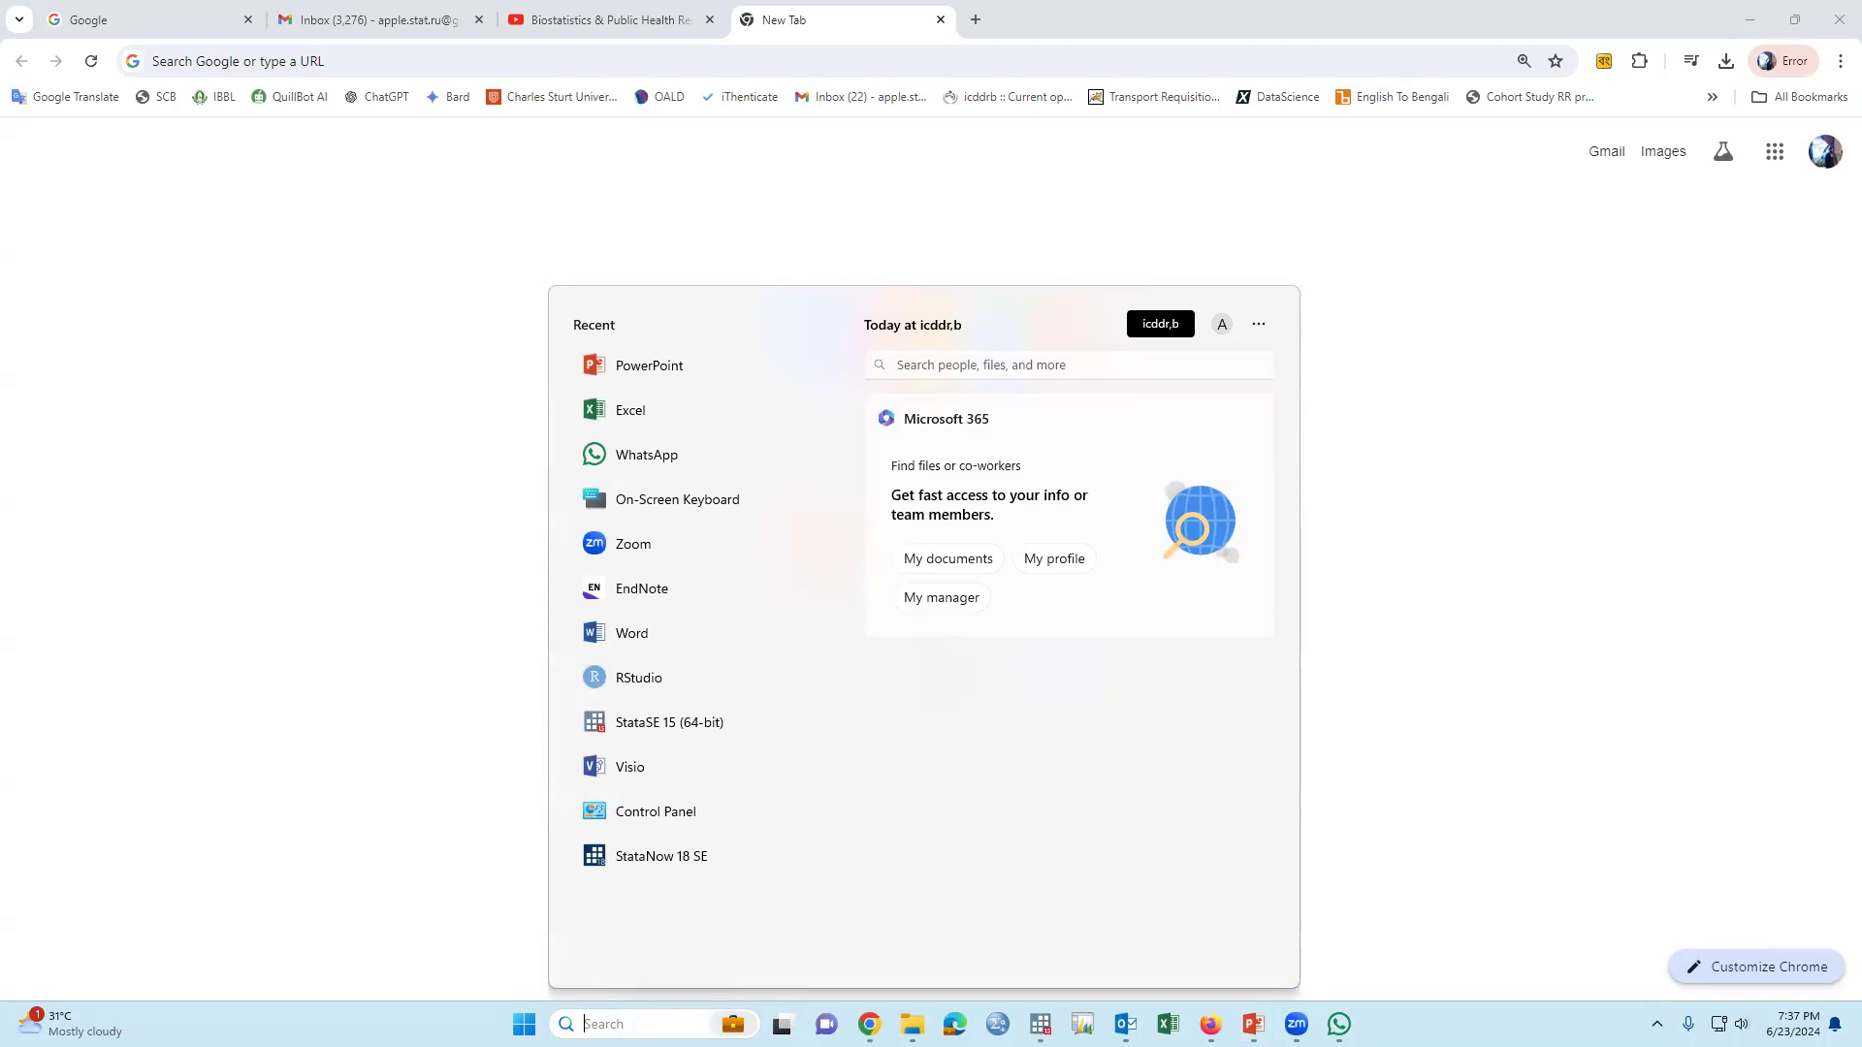
type("stata")
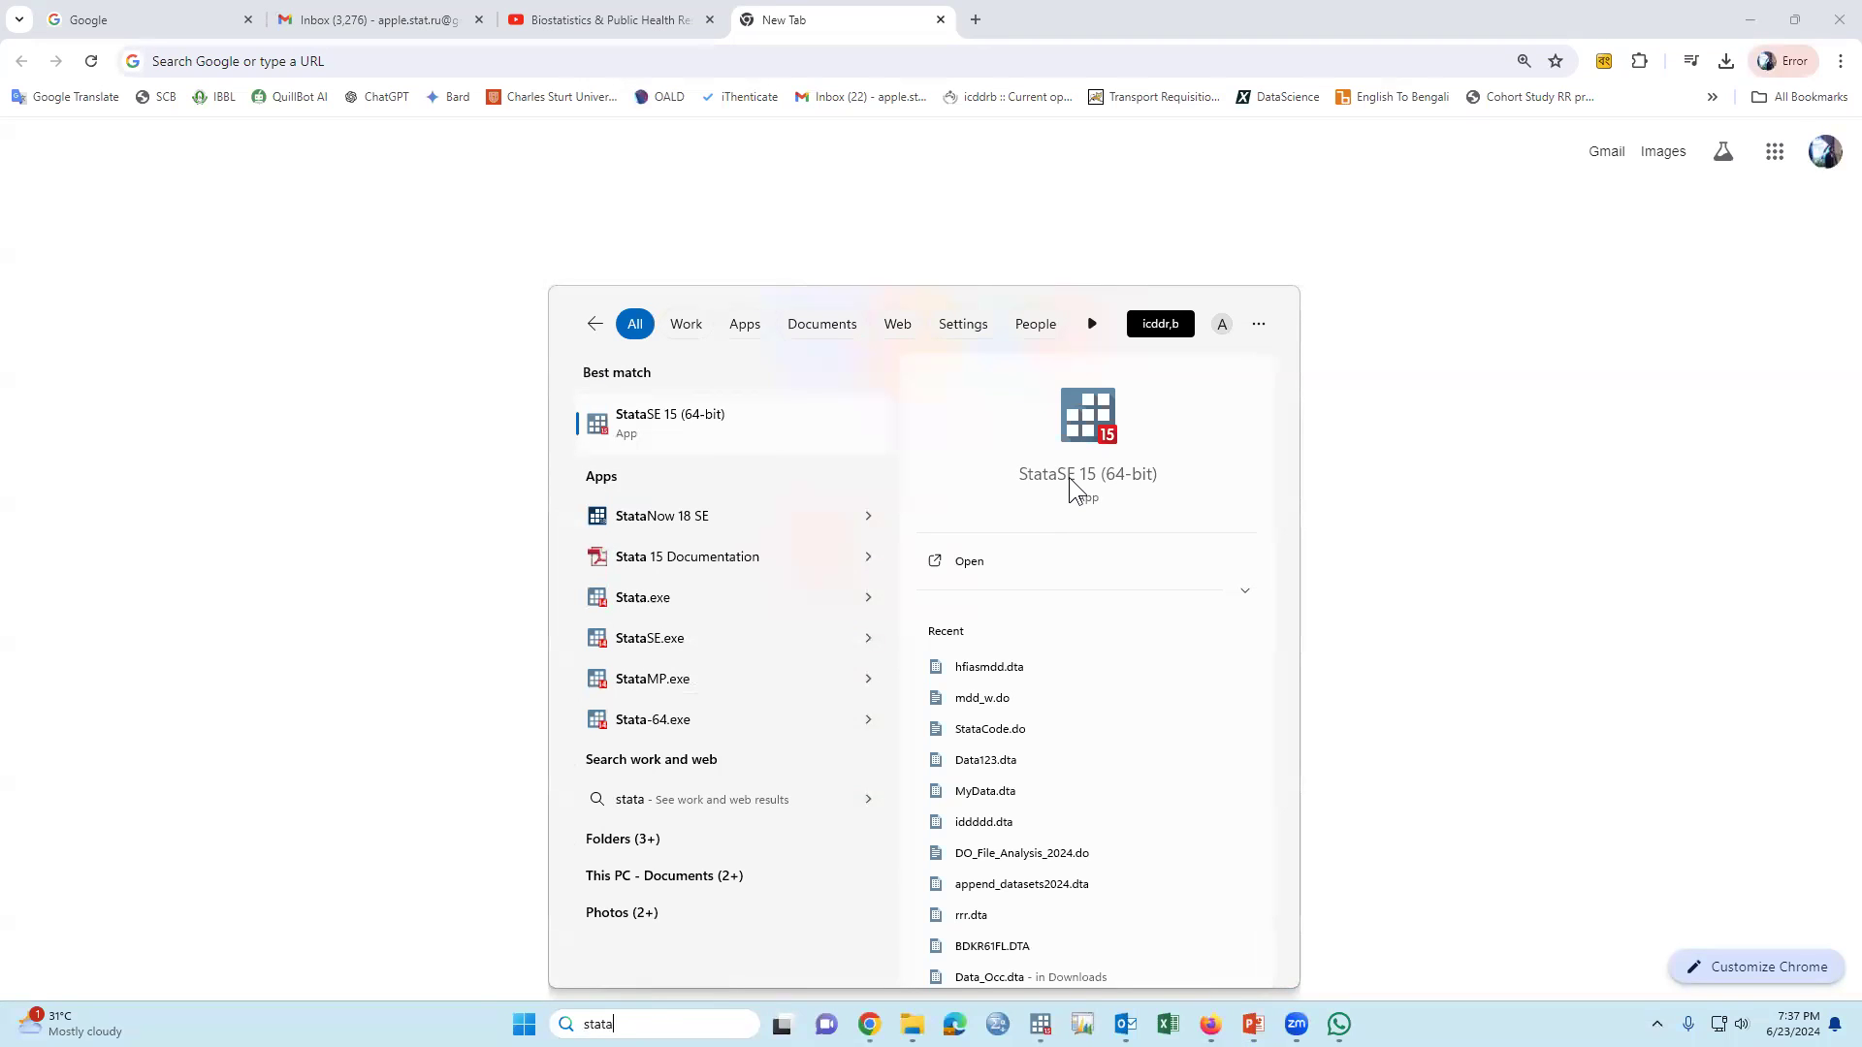
left_click(1074, 487)
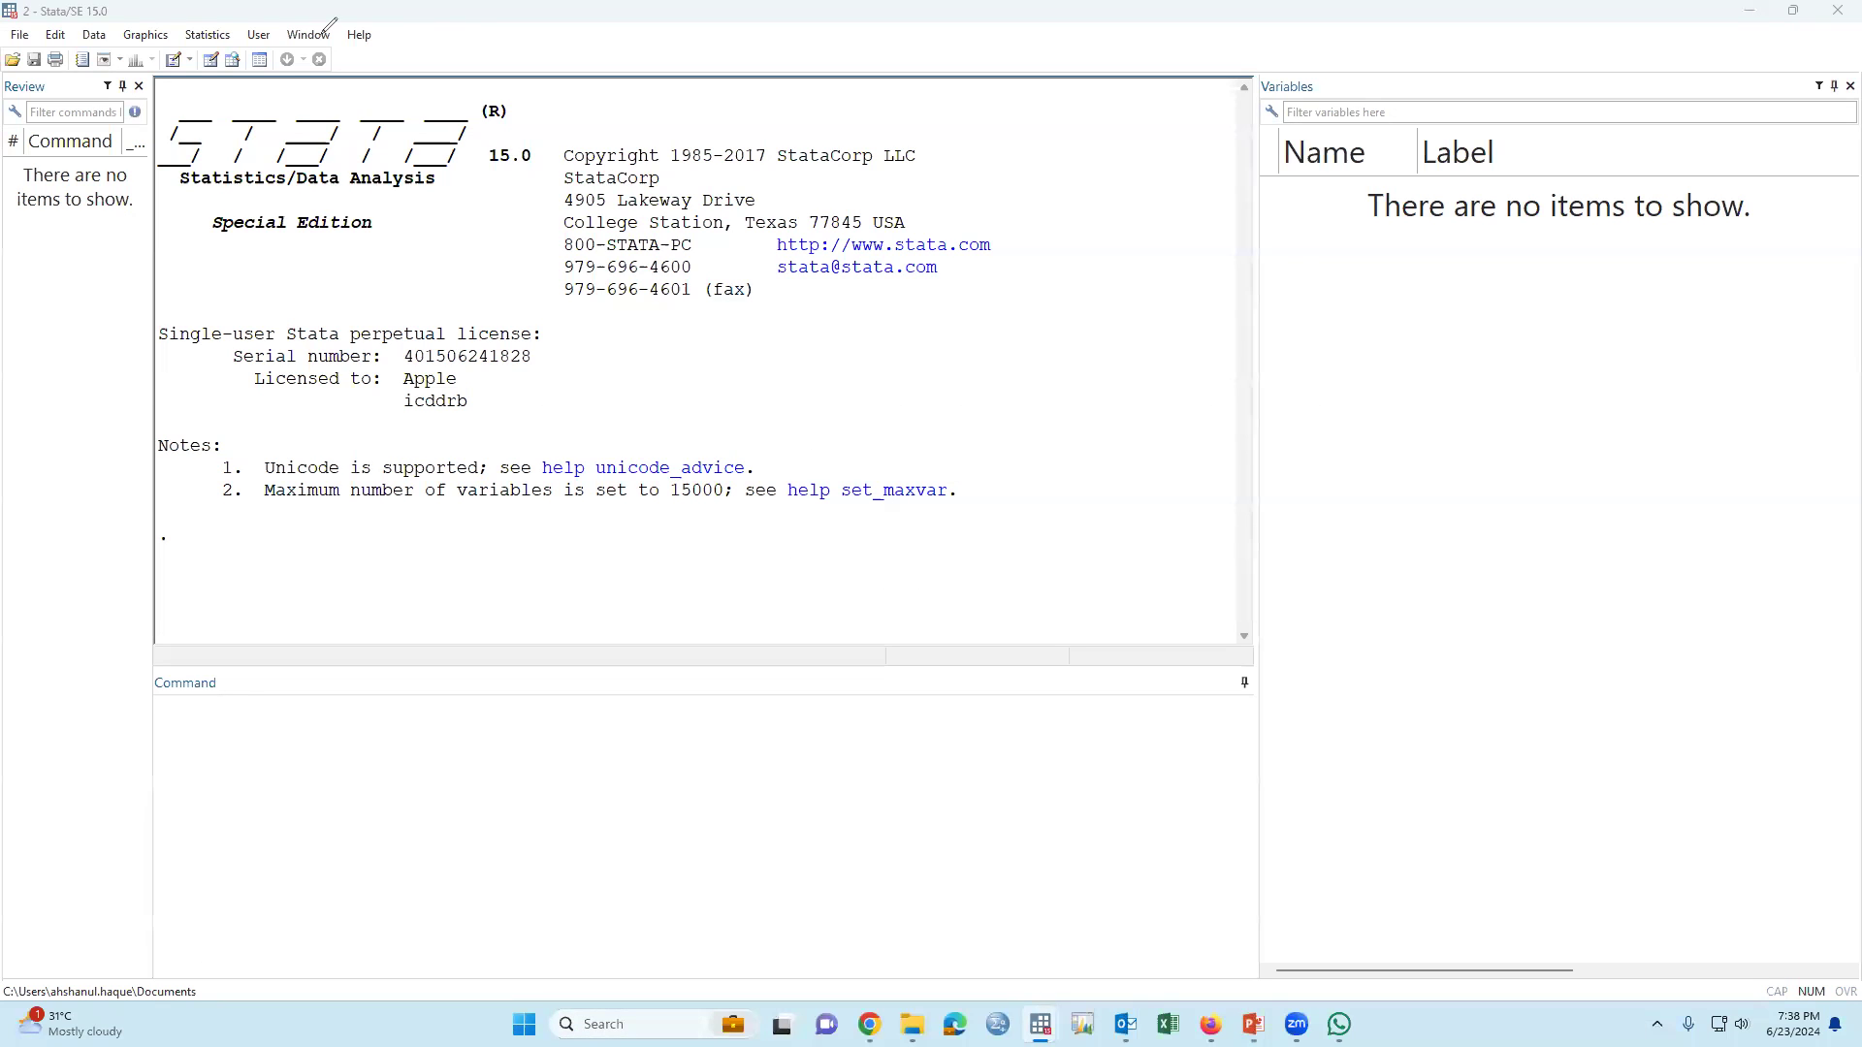
left_click_drag(313, 17, 442, 14)
left_click_drag(1362, 328, 1438, 298)
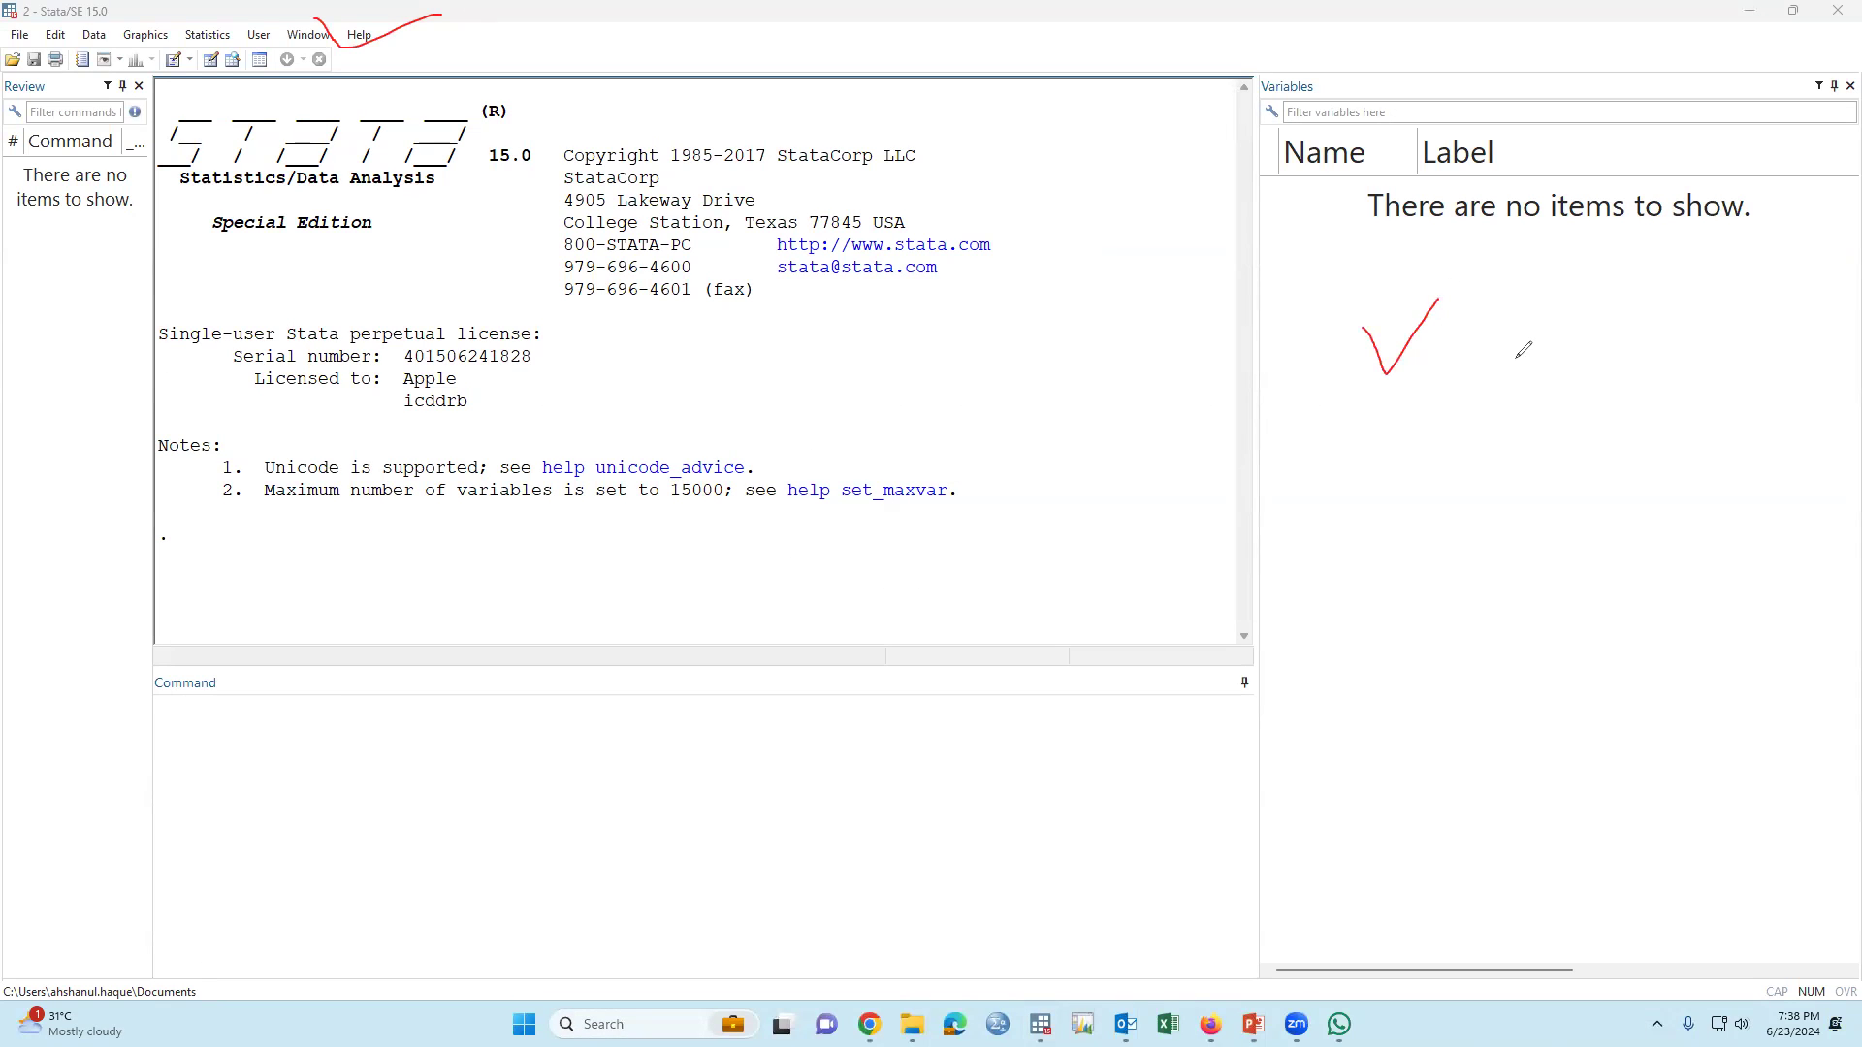
left_click_drag(824, 349, 848, 410)
mouse_move(820, 346)
left_mouse_down()
mouse_move(853, 381)
mouse_move(979, 387)
left_mouse_up()
mouse_move(699, 821)
left_mouse_down()
mouse_move(692, 771)
mouse_move(739, 863)
left_mouse_up()
left_click_drag(765, 766, 751, 759)
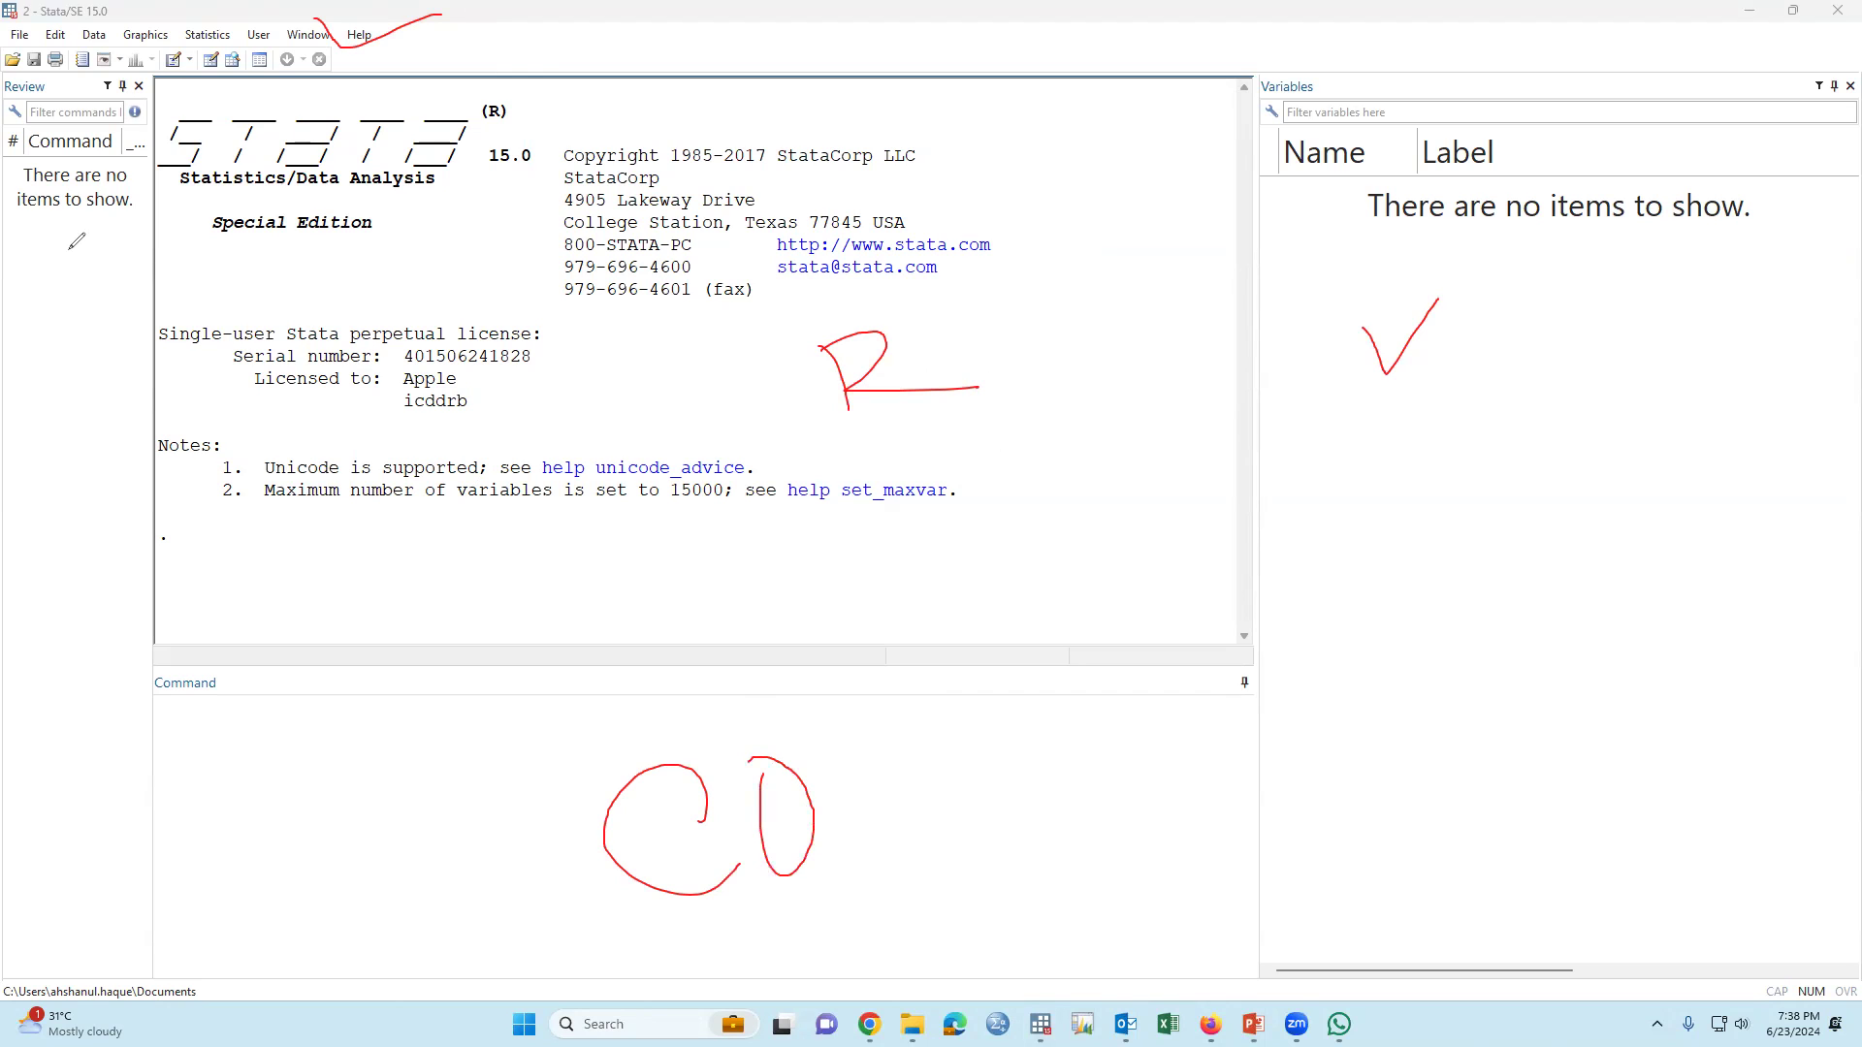
mouse_move(68, 250)
left_mouse_down()
mouse_move(78, 277)
mouse_move(117, 265)
mouse_move(126, 233)
mouse_move(120, 273)
mouse_move(147, 231)
left_mouse_up()
key("e")
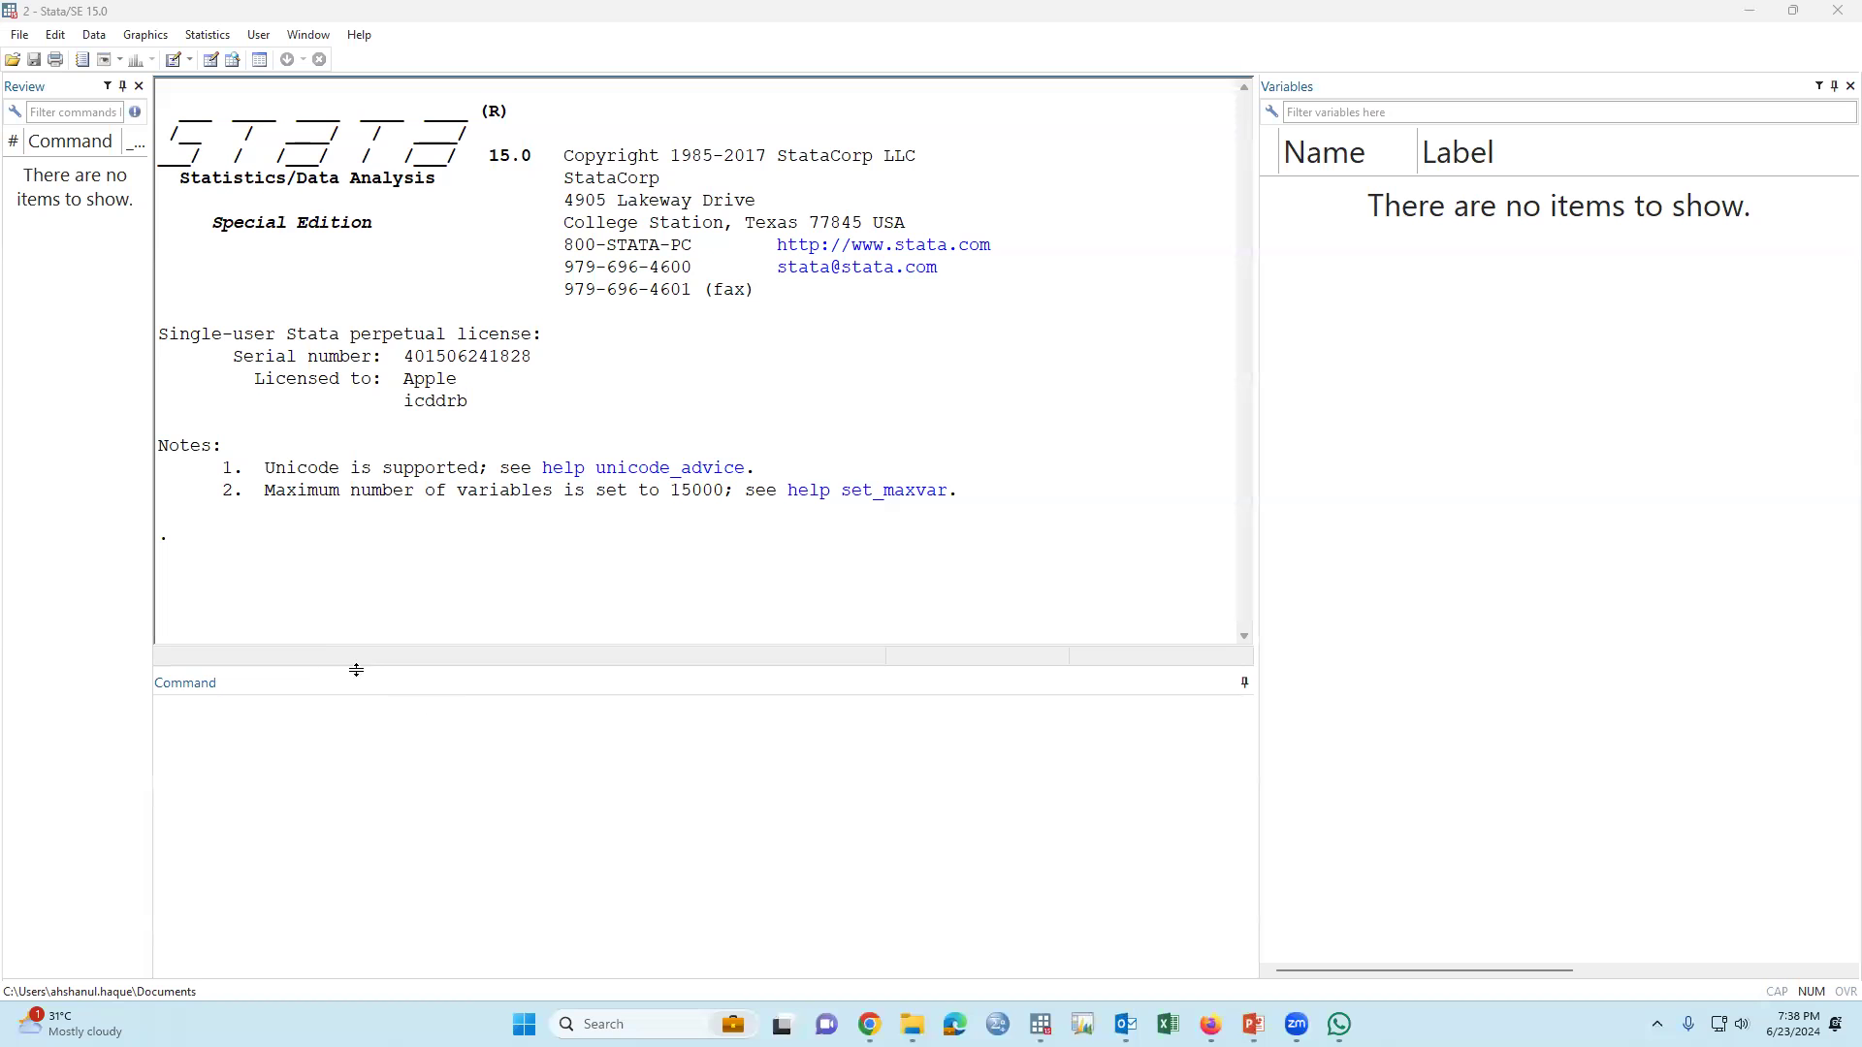
Open ExampleData2.dta from the D:\abc folder.
left_click(12, 60)
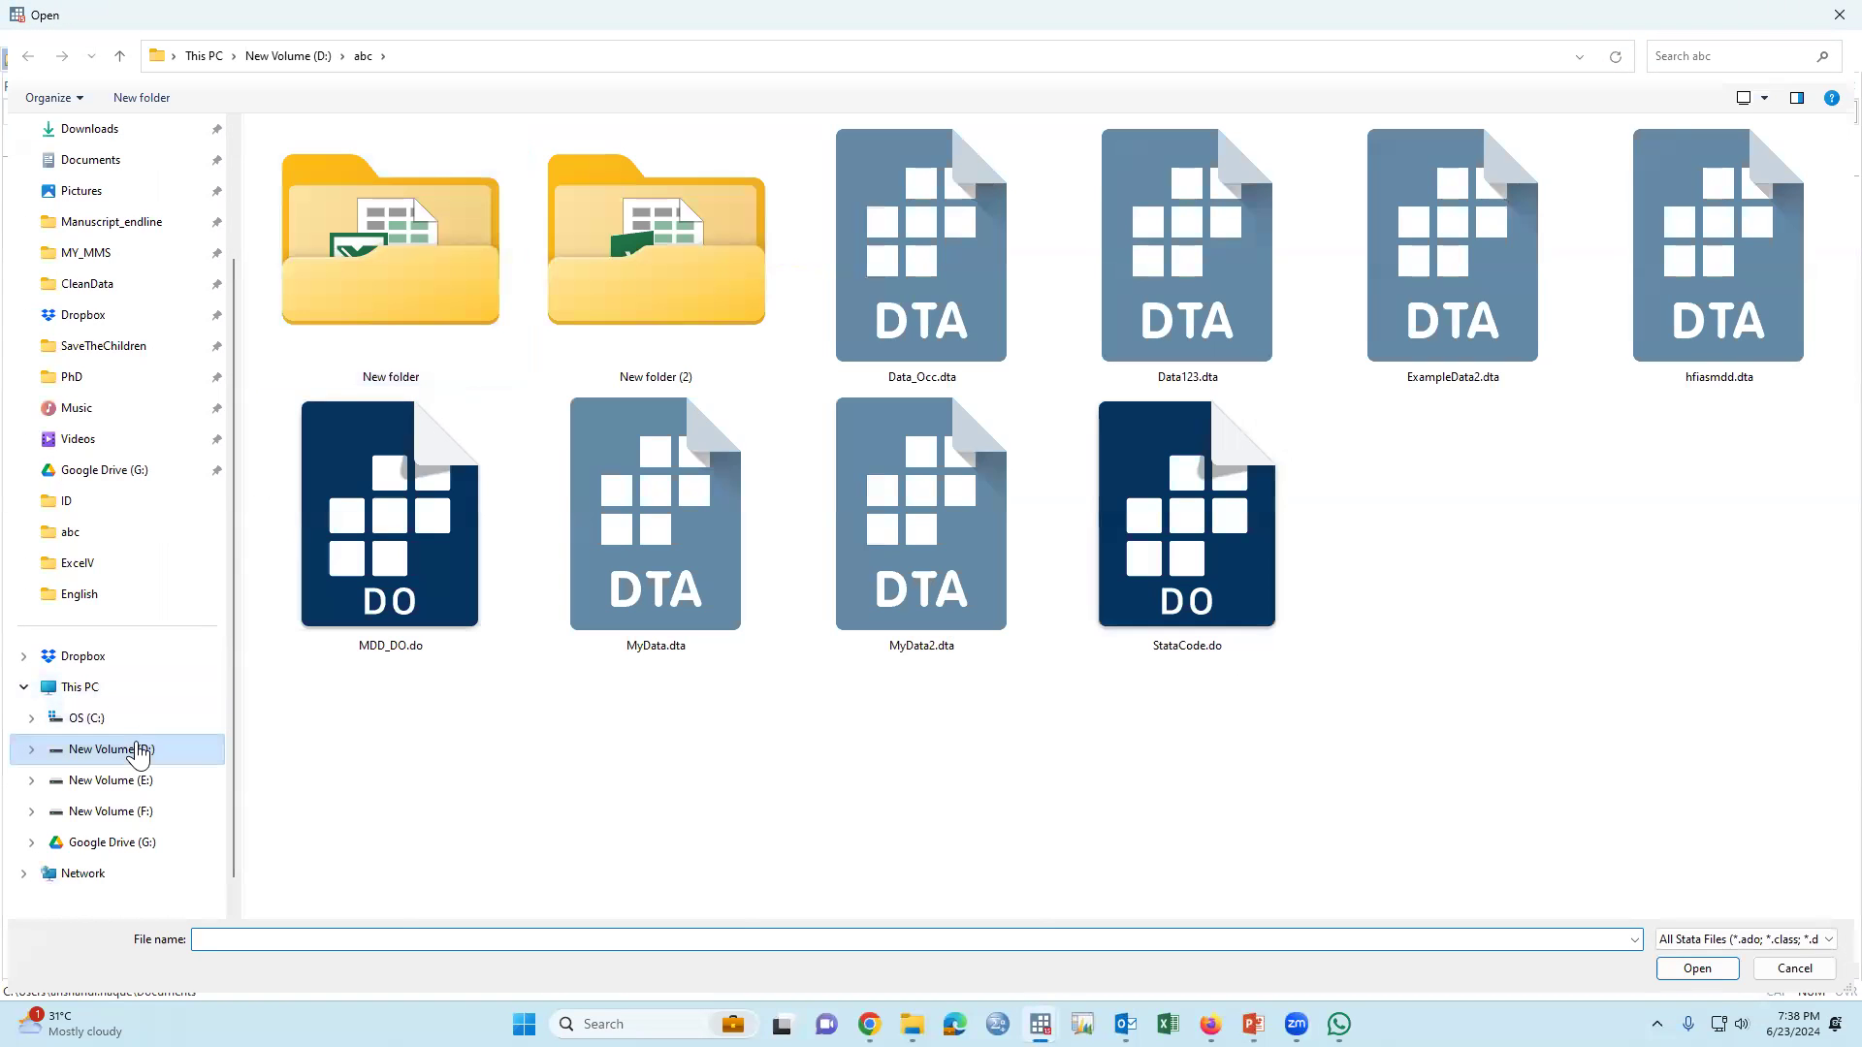
left_click(122, 750)
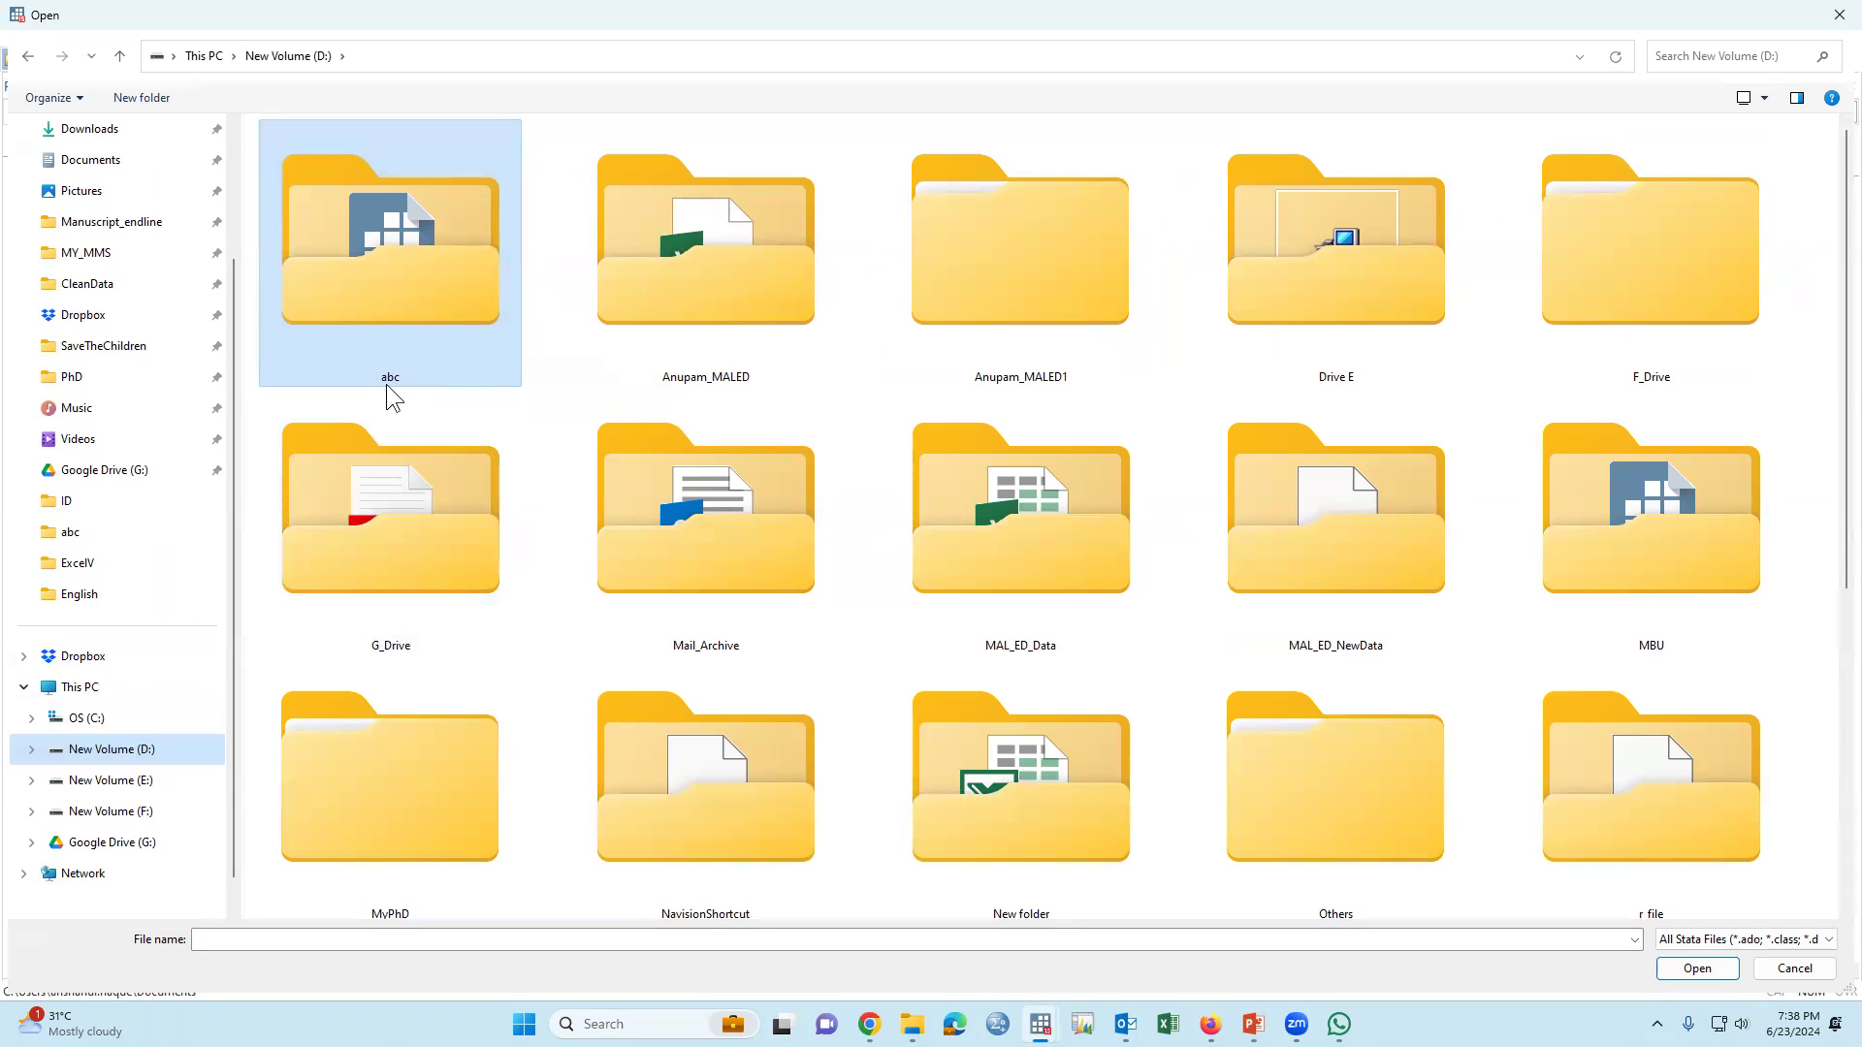
mouse_move(389, 248)
double_click(403, 289)
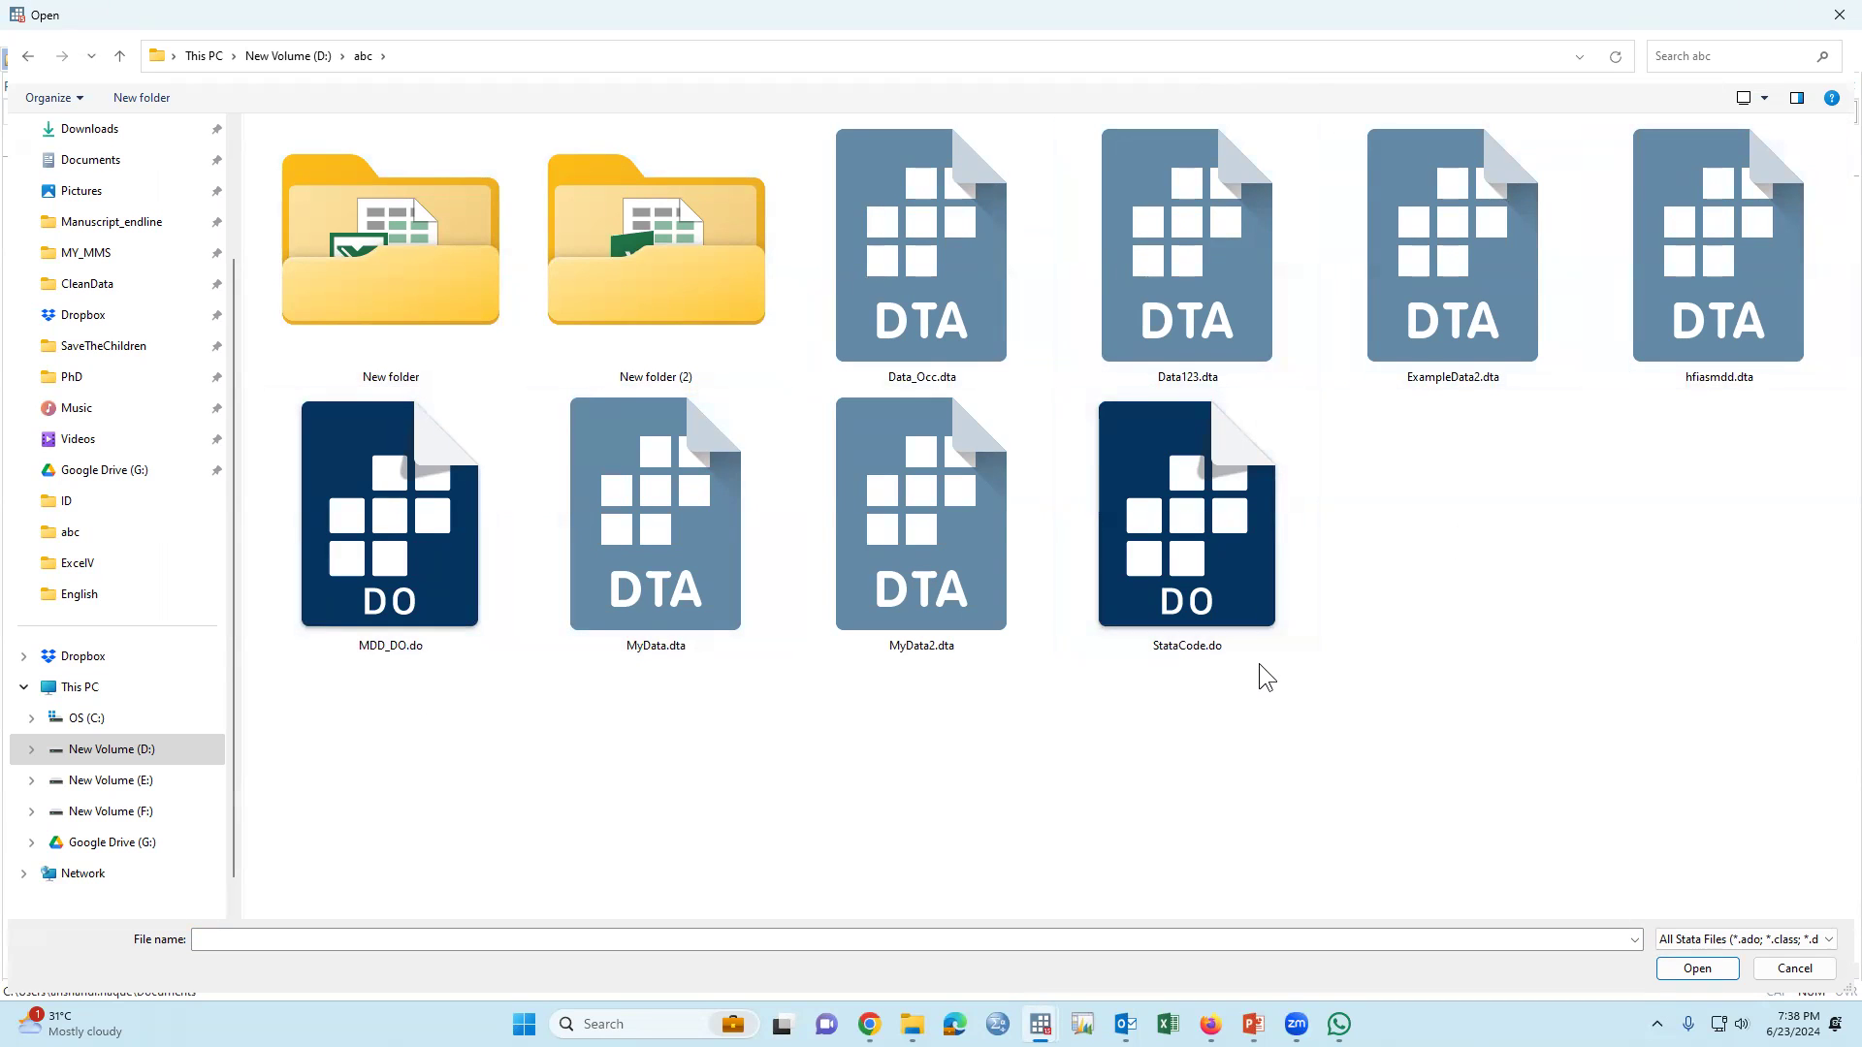
left_click(1471, 329)
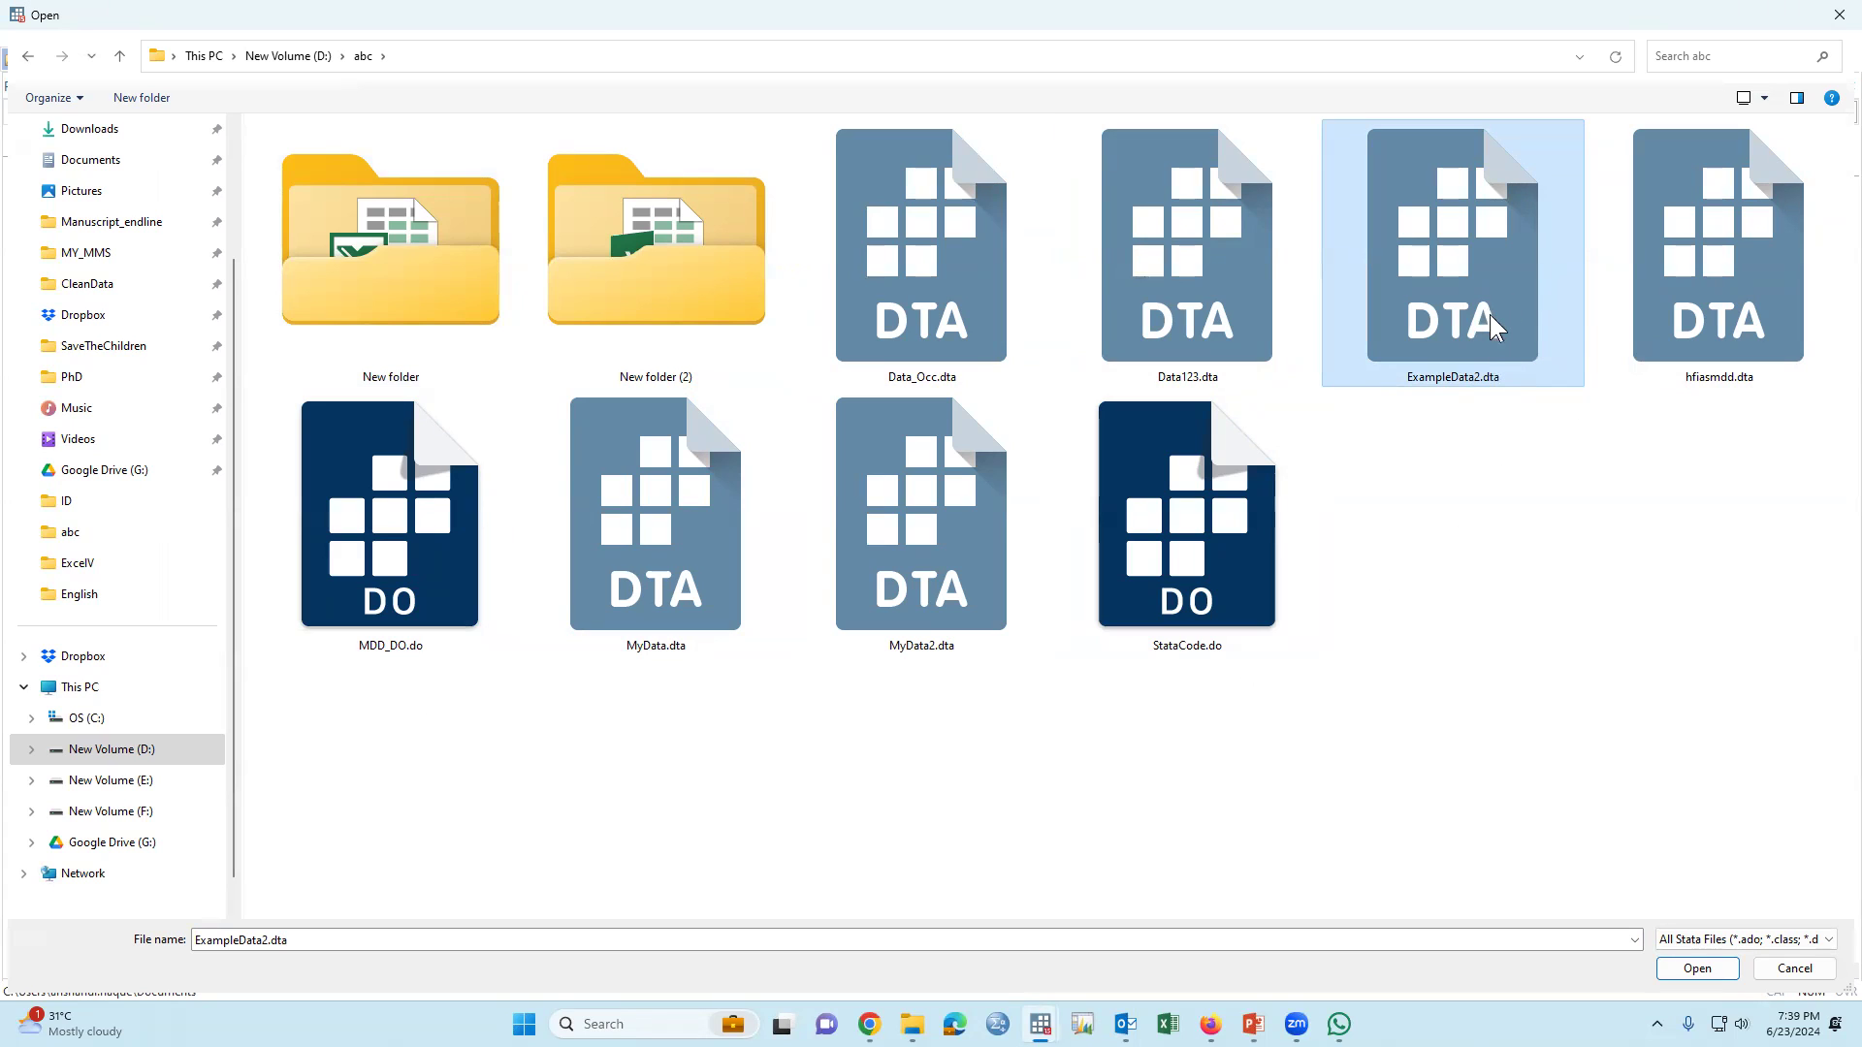
left_click(1696, 967)
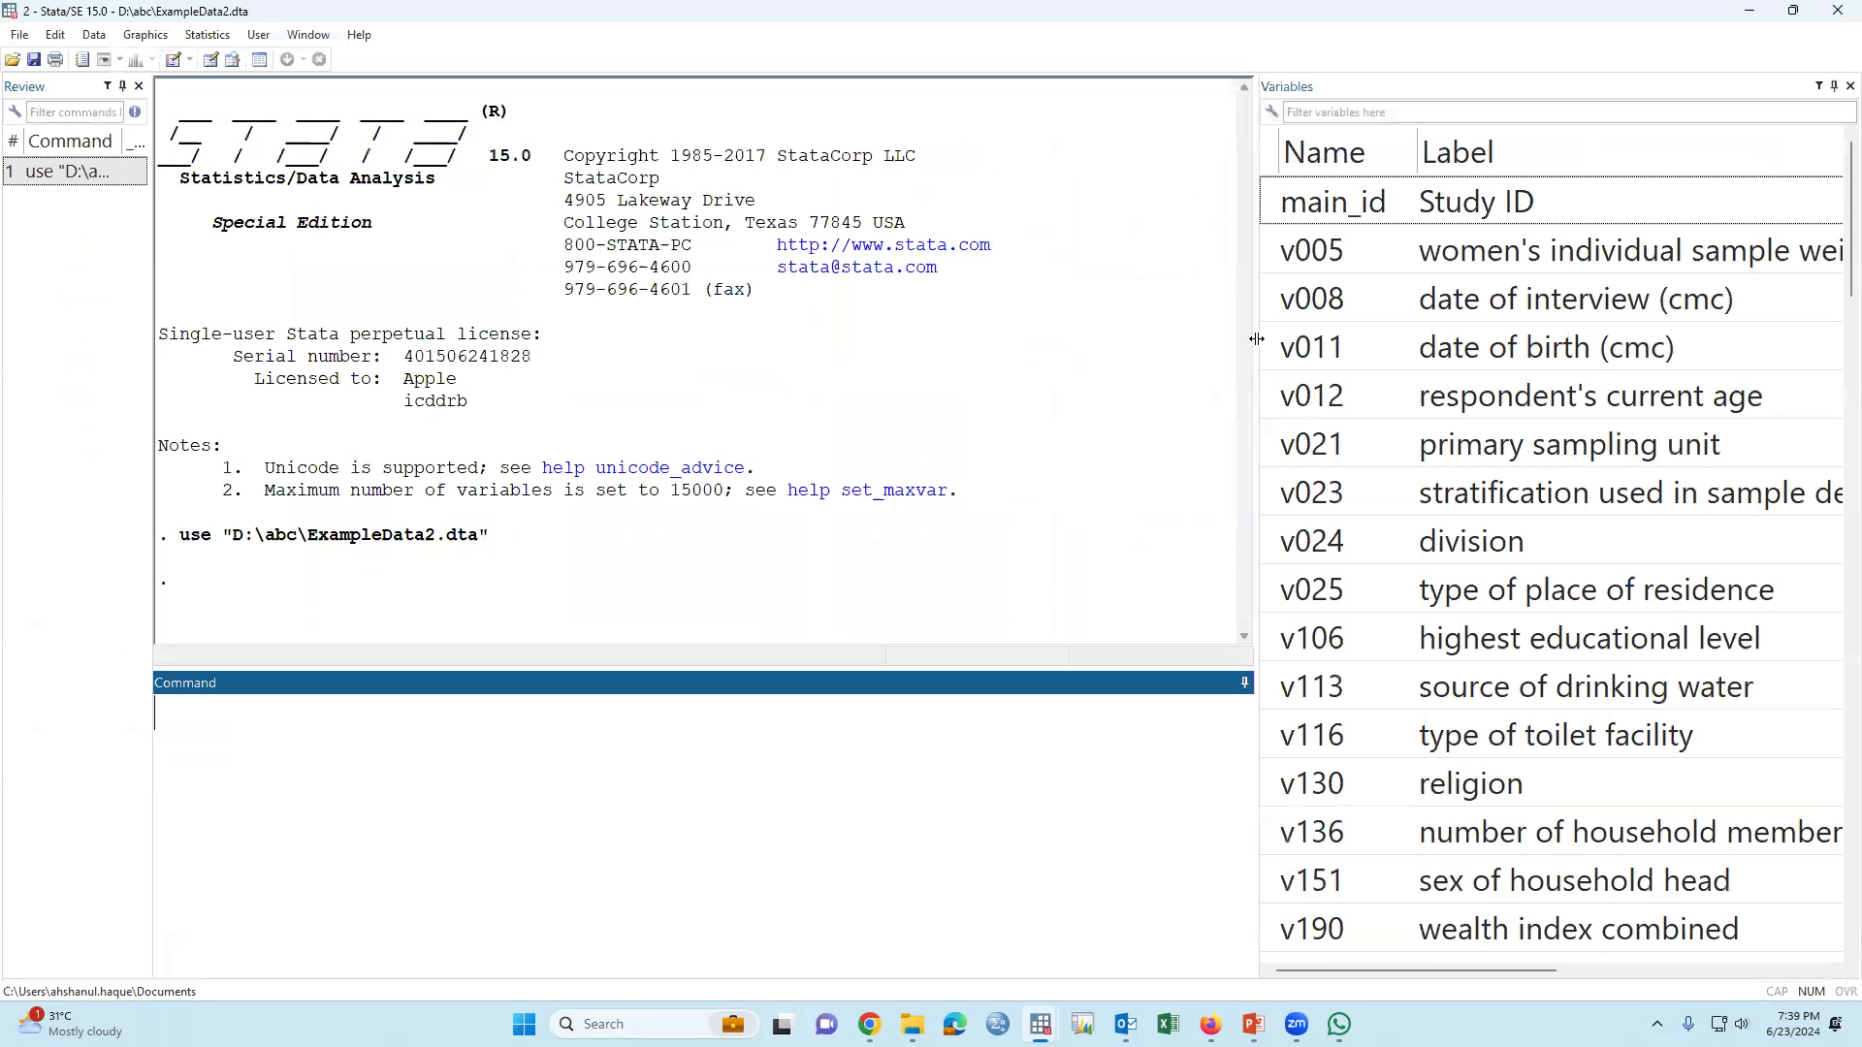
Widen the Variables pane and scroll through labels like division, religion and wealth index combined.
left_click_drag(1259, 329, 1008, 309)
left_click(1282, 467)
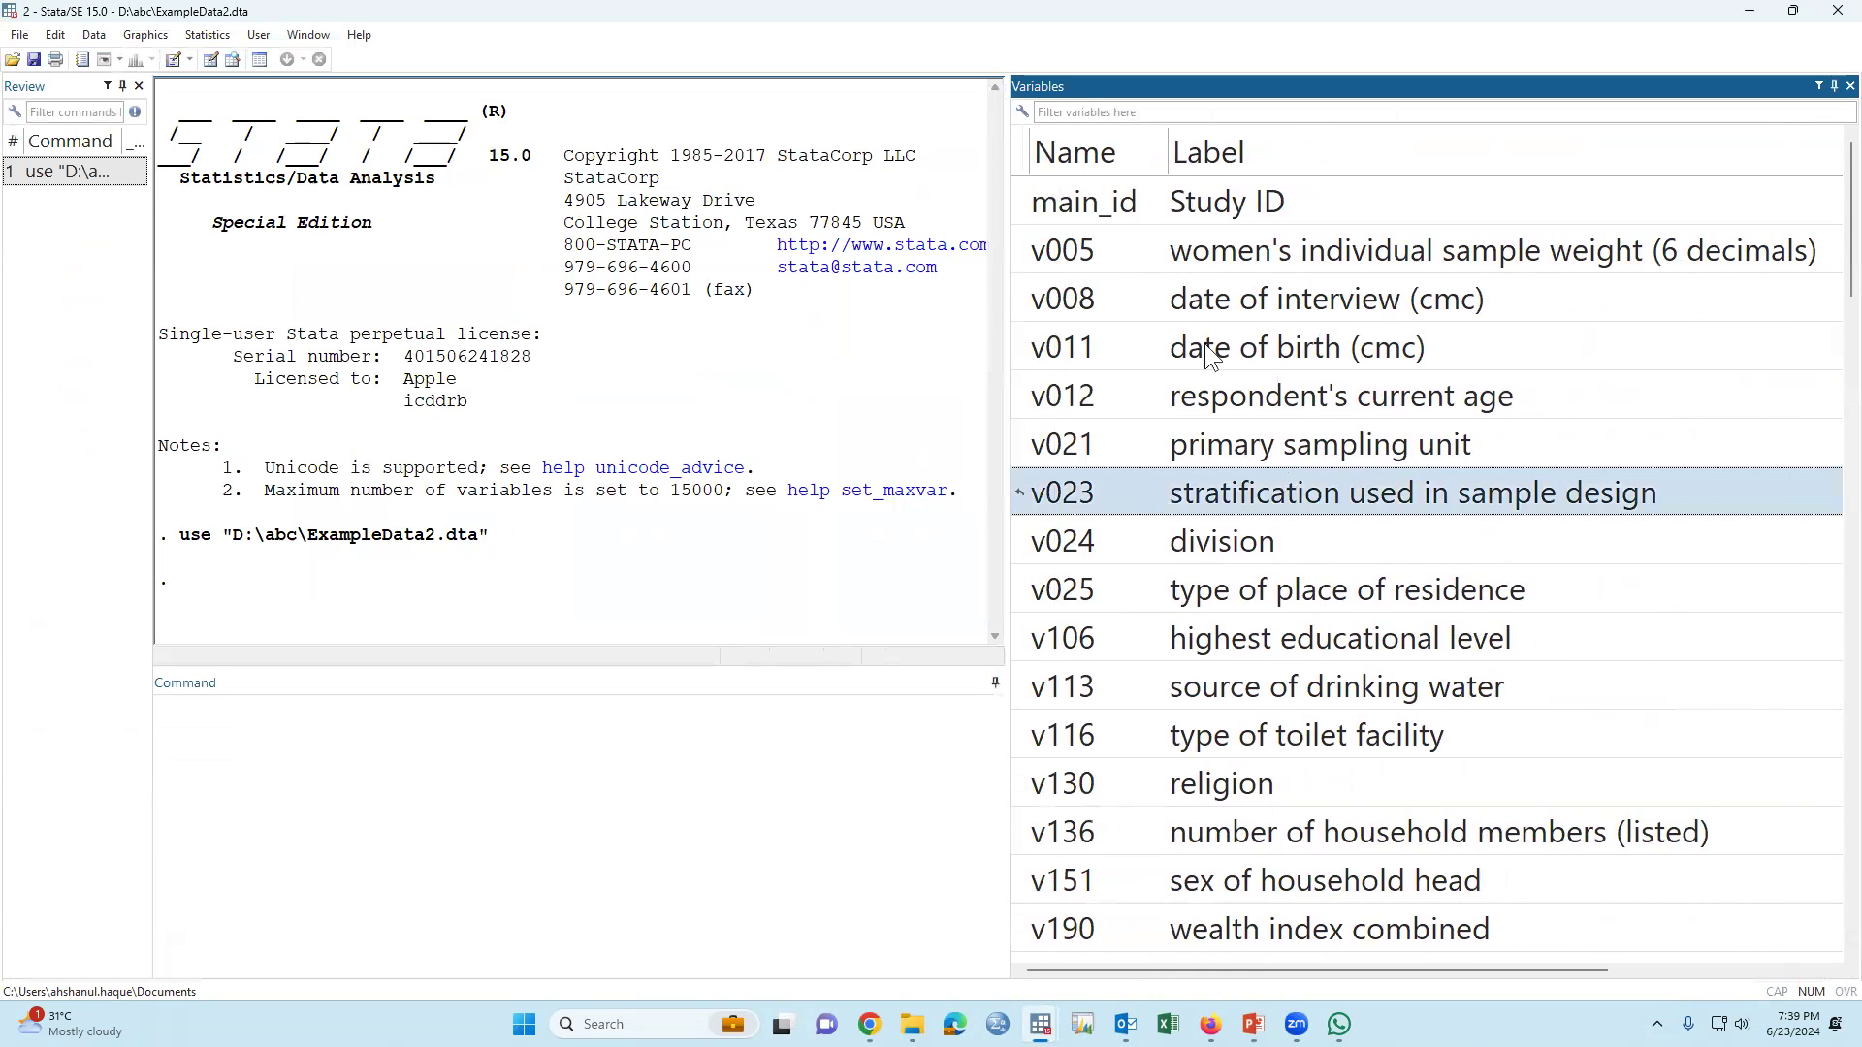
left_click(1218, 206)
scroll(1237, 574, "down", 10)
scroll(1253, 675, "down", 10)
scroll(1260, 708, "down", 6)
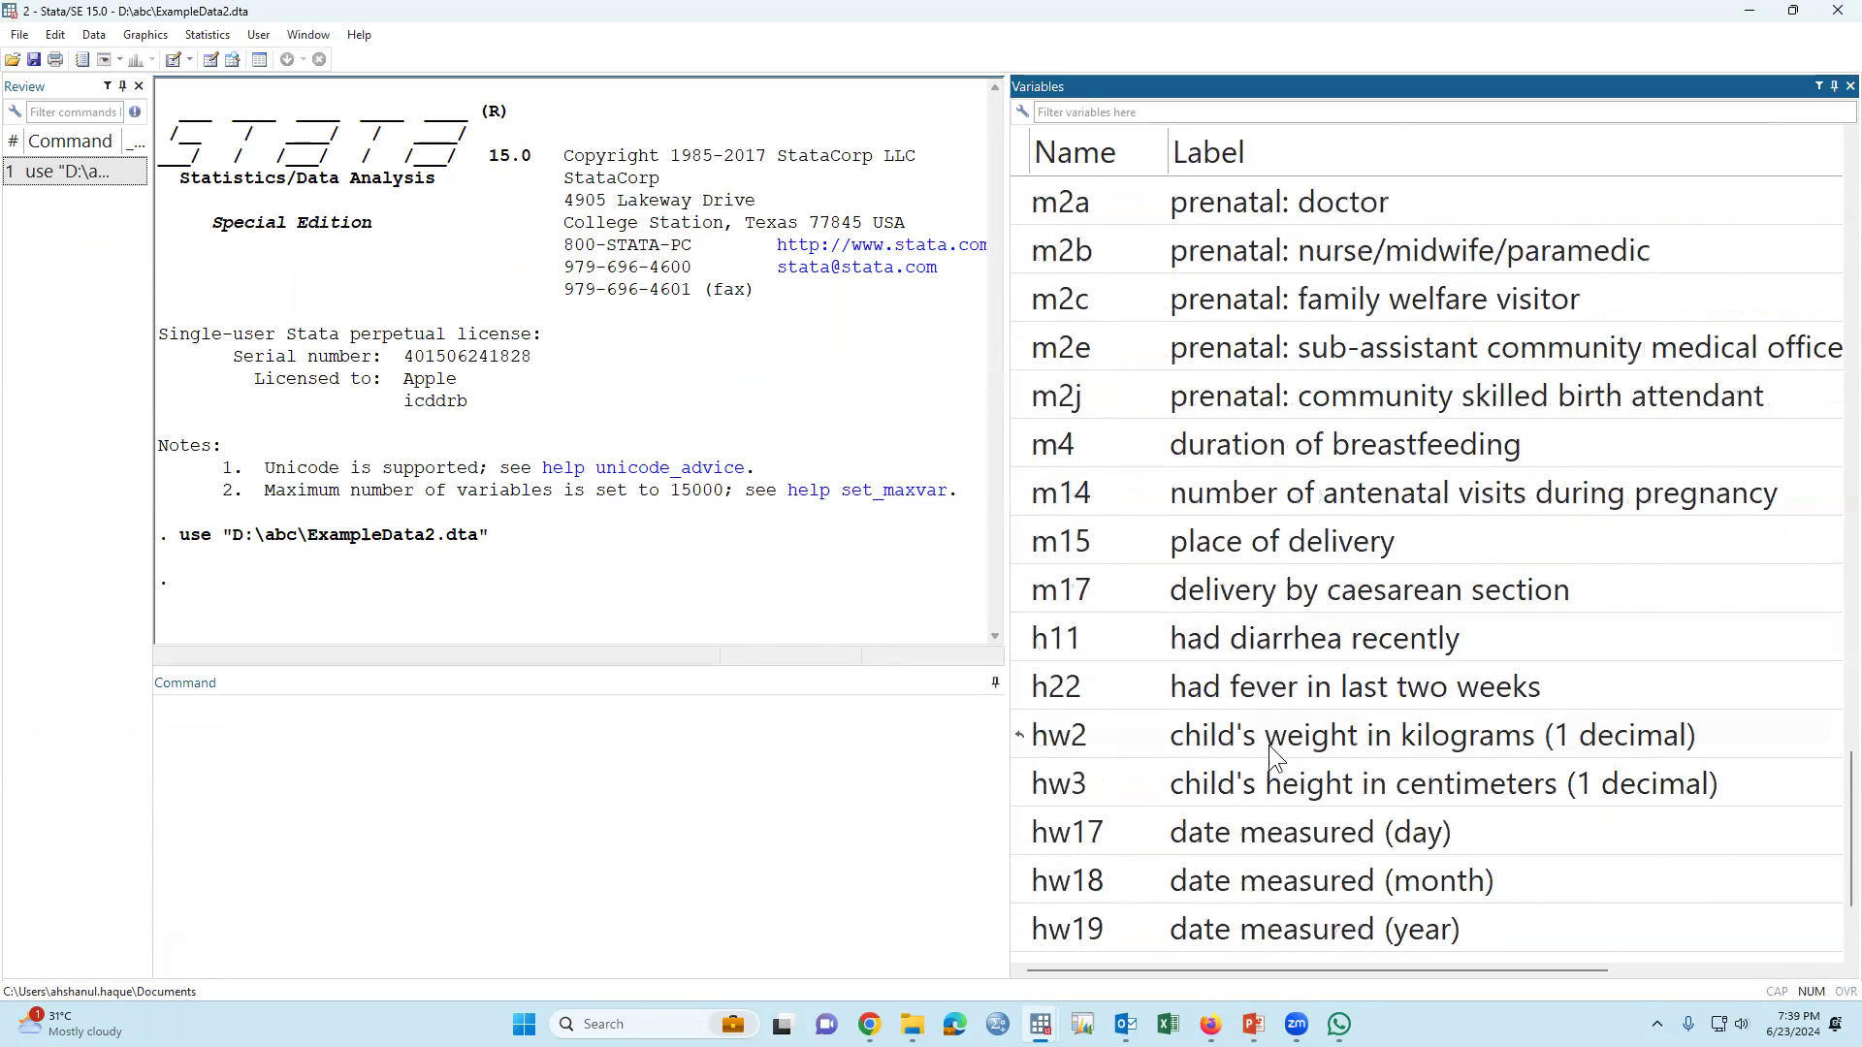
scroll(1276, 770, "down", 1)
scroll(1282, 781, "up", 5)
scroll(1272, 746, "up", 4)
scroll(1270, 742, "up", 10)
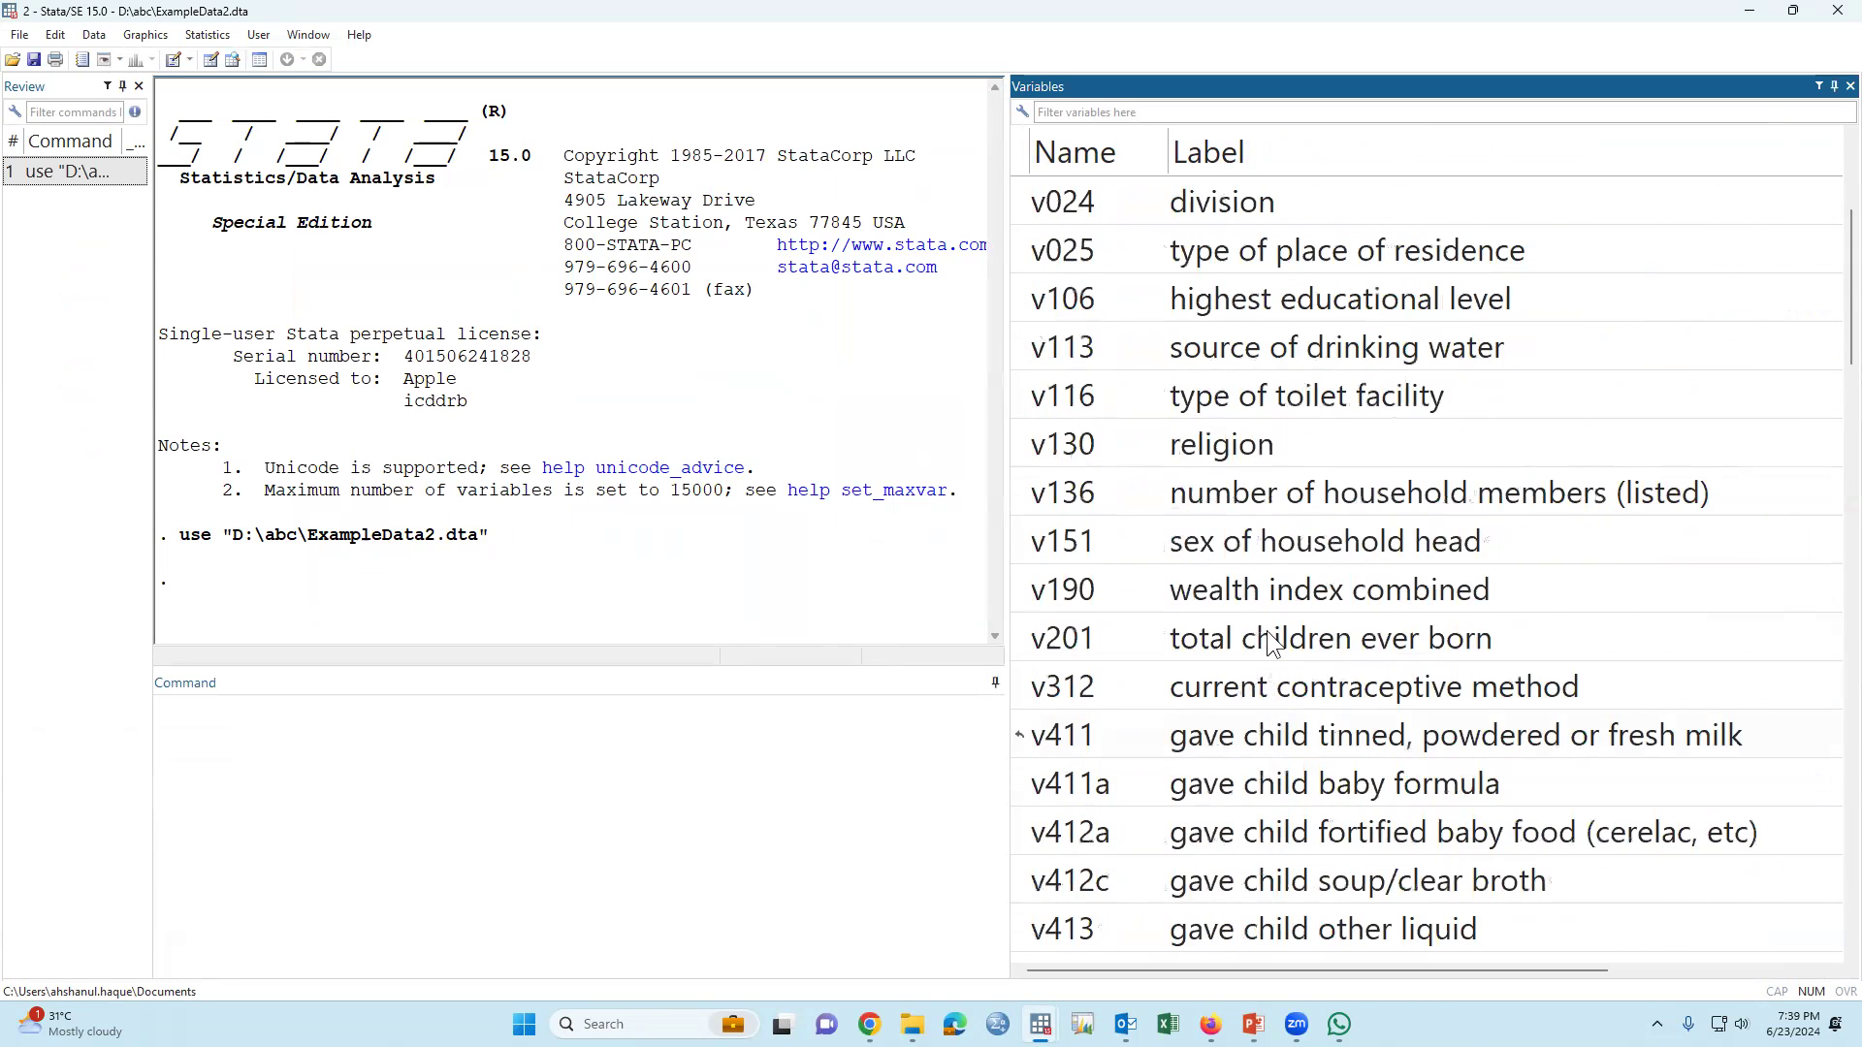
scroll(1164, 621, "up", 3)
left_click_drag(1008, 473, 1179, 432)
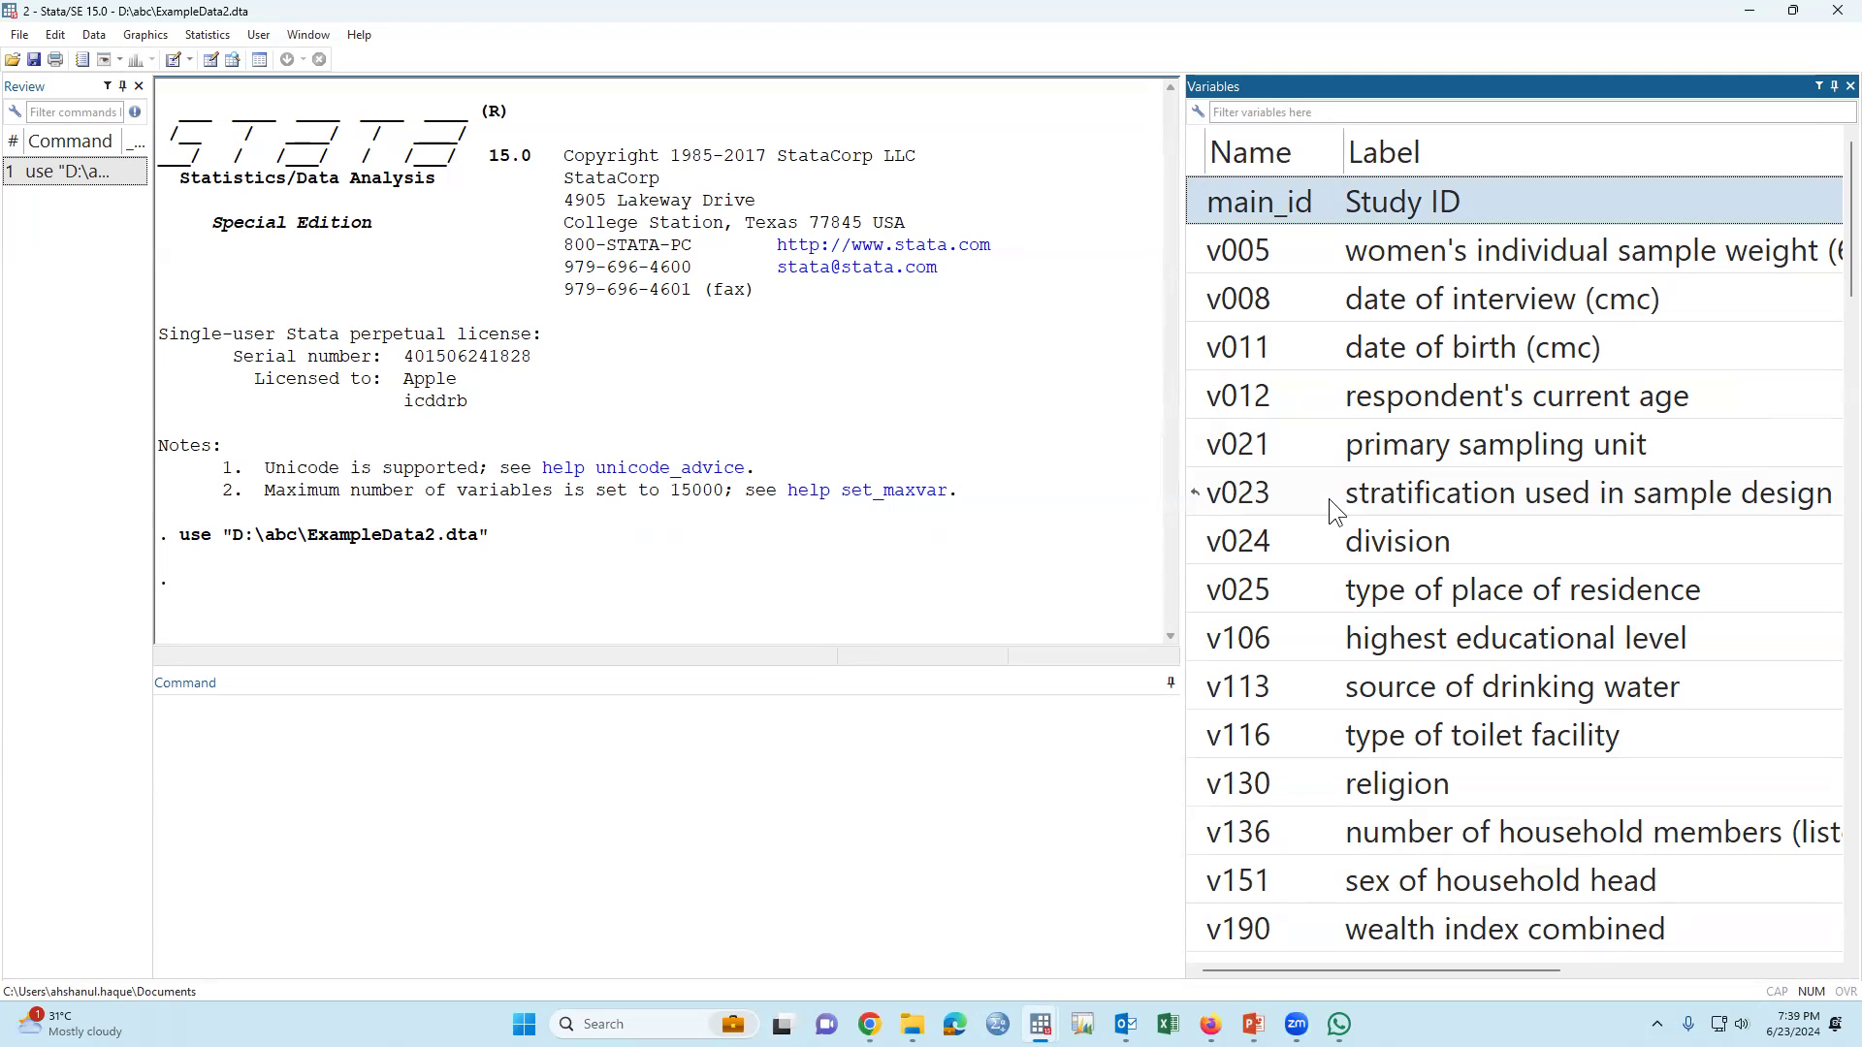
Clear the Results output, then create a new Practice folder in D:\abc from Save as.
right_click(951, 307)
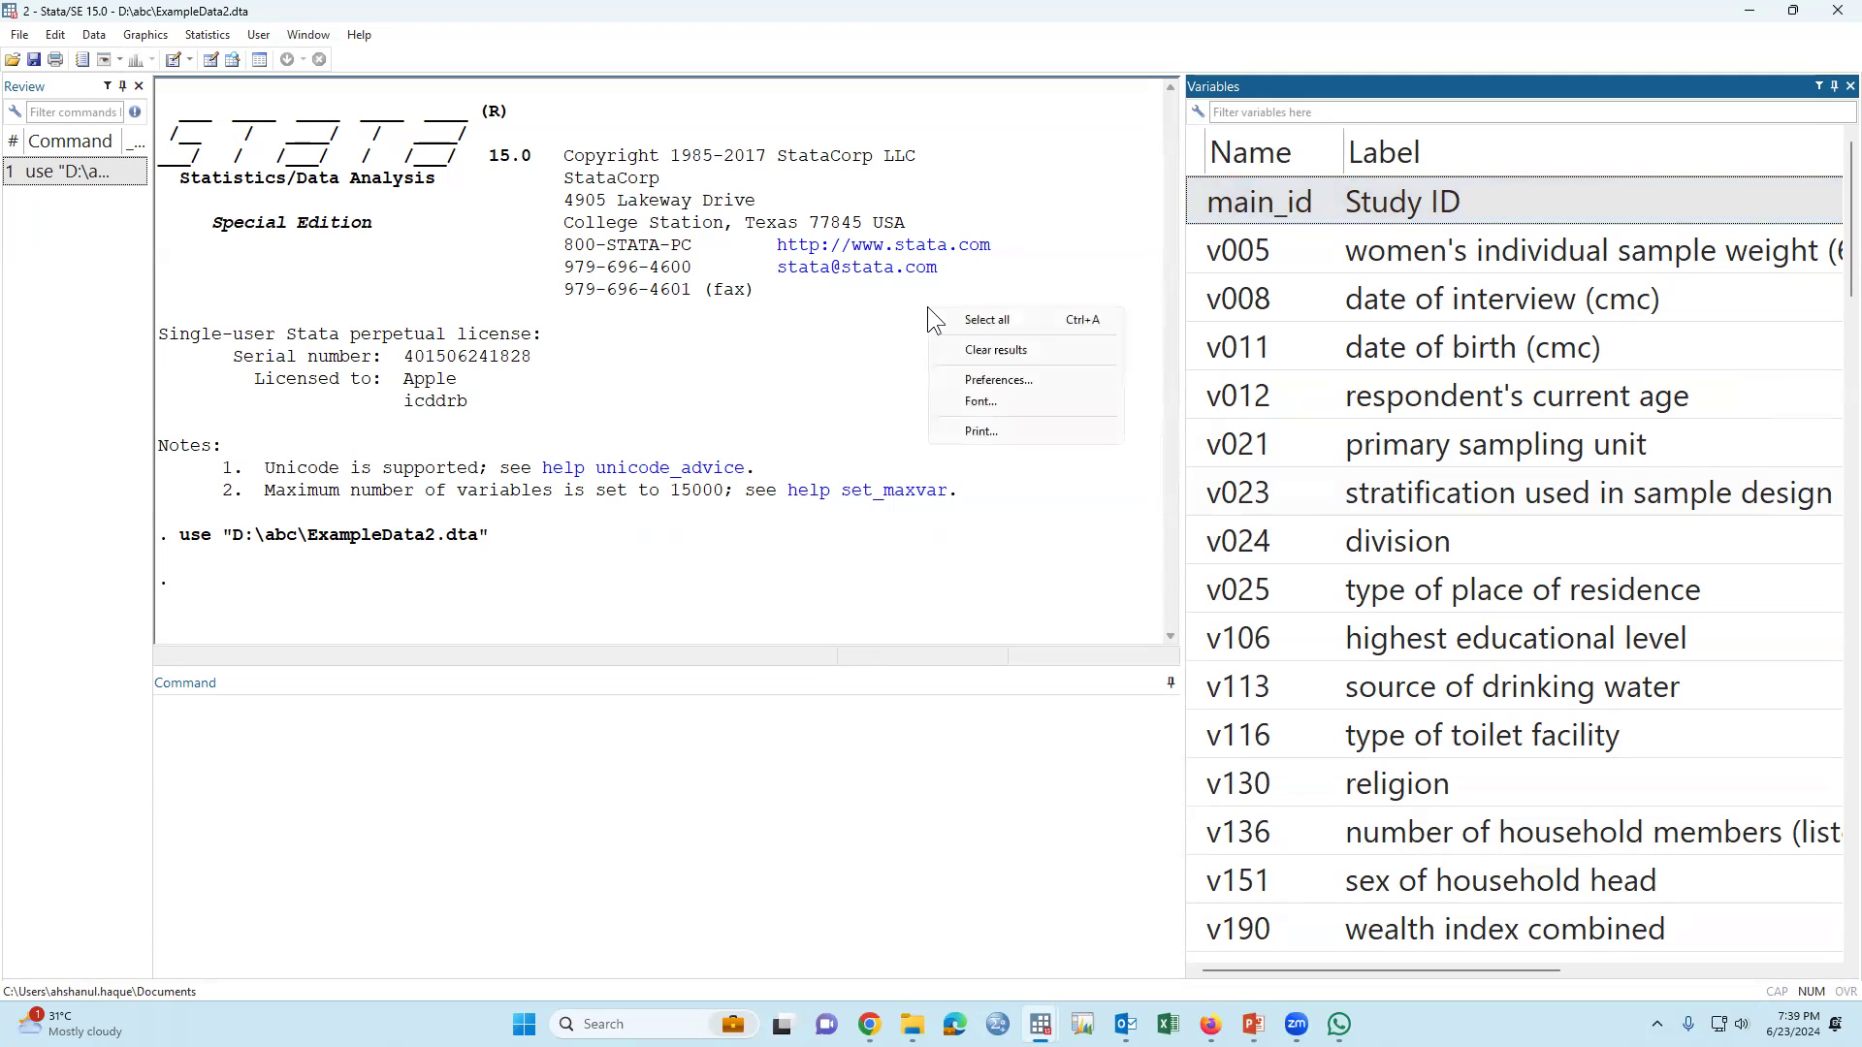
left_click(960, 347)
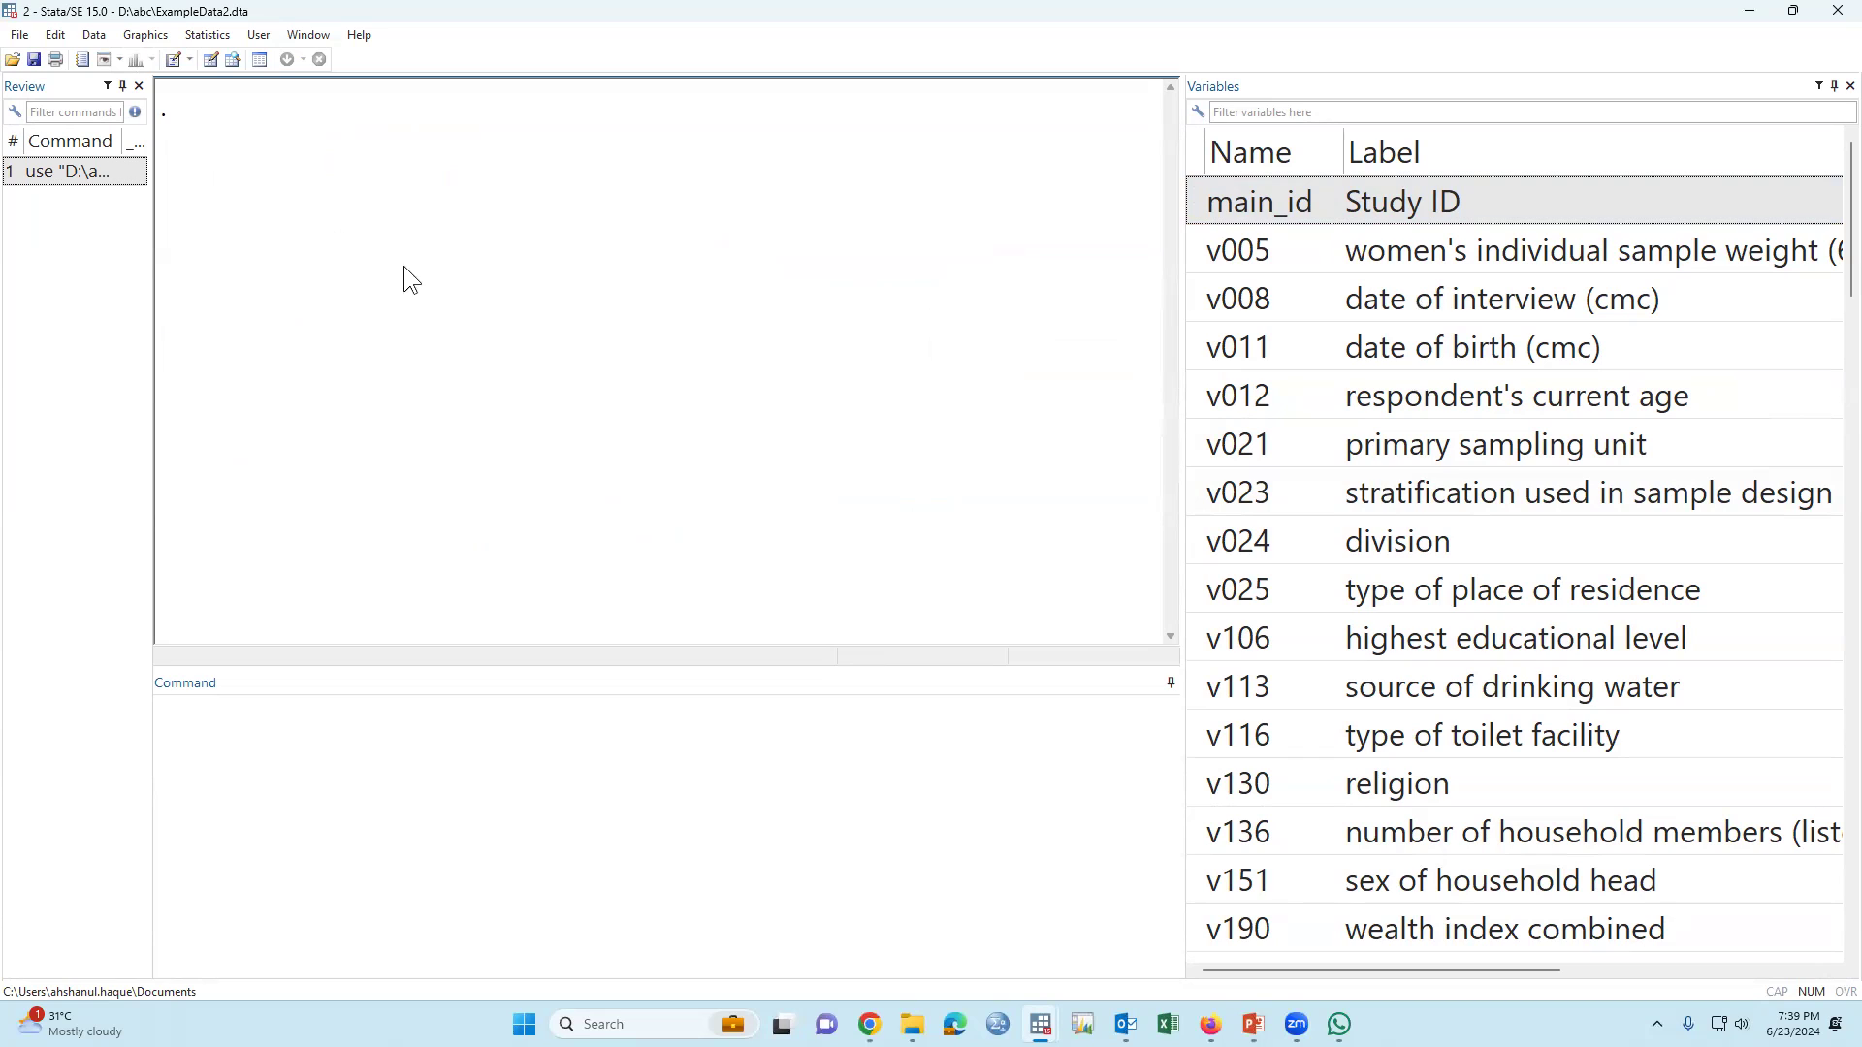
left_click(19, 36)
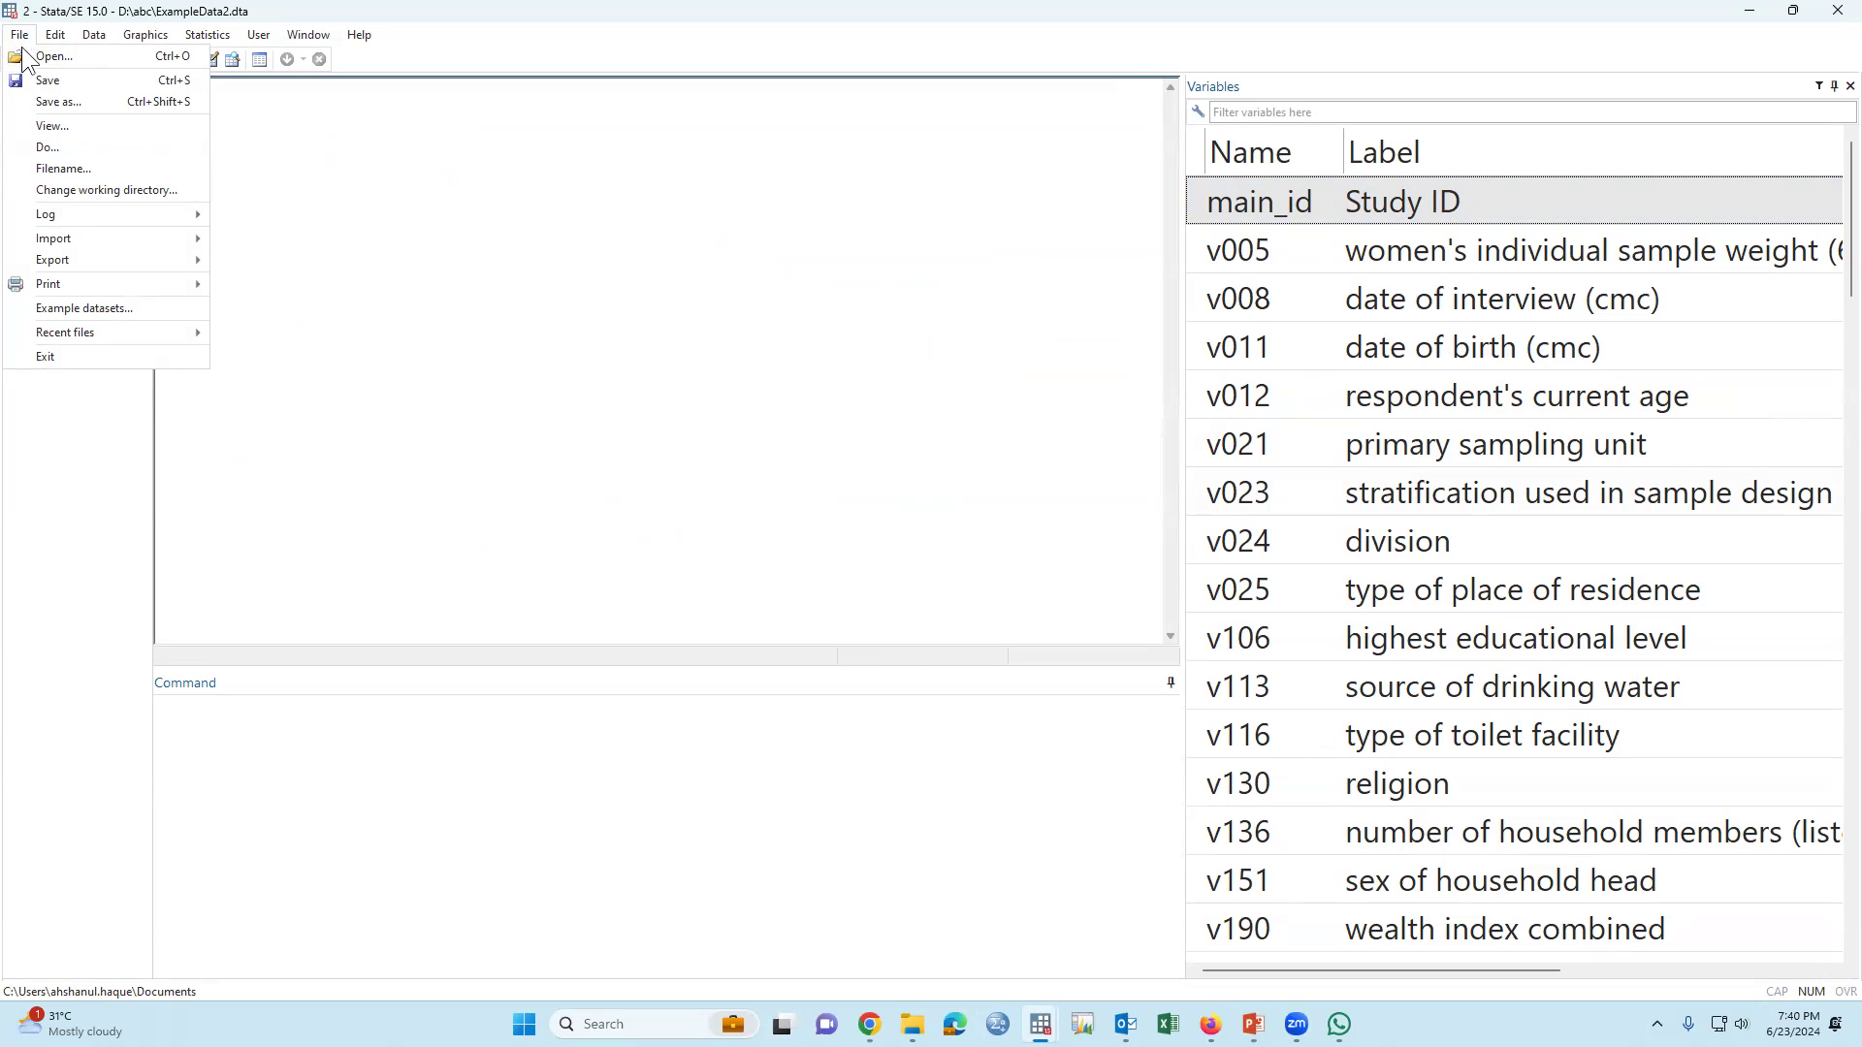
left_click(69, 104)
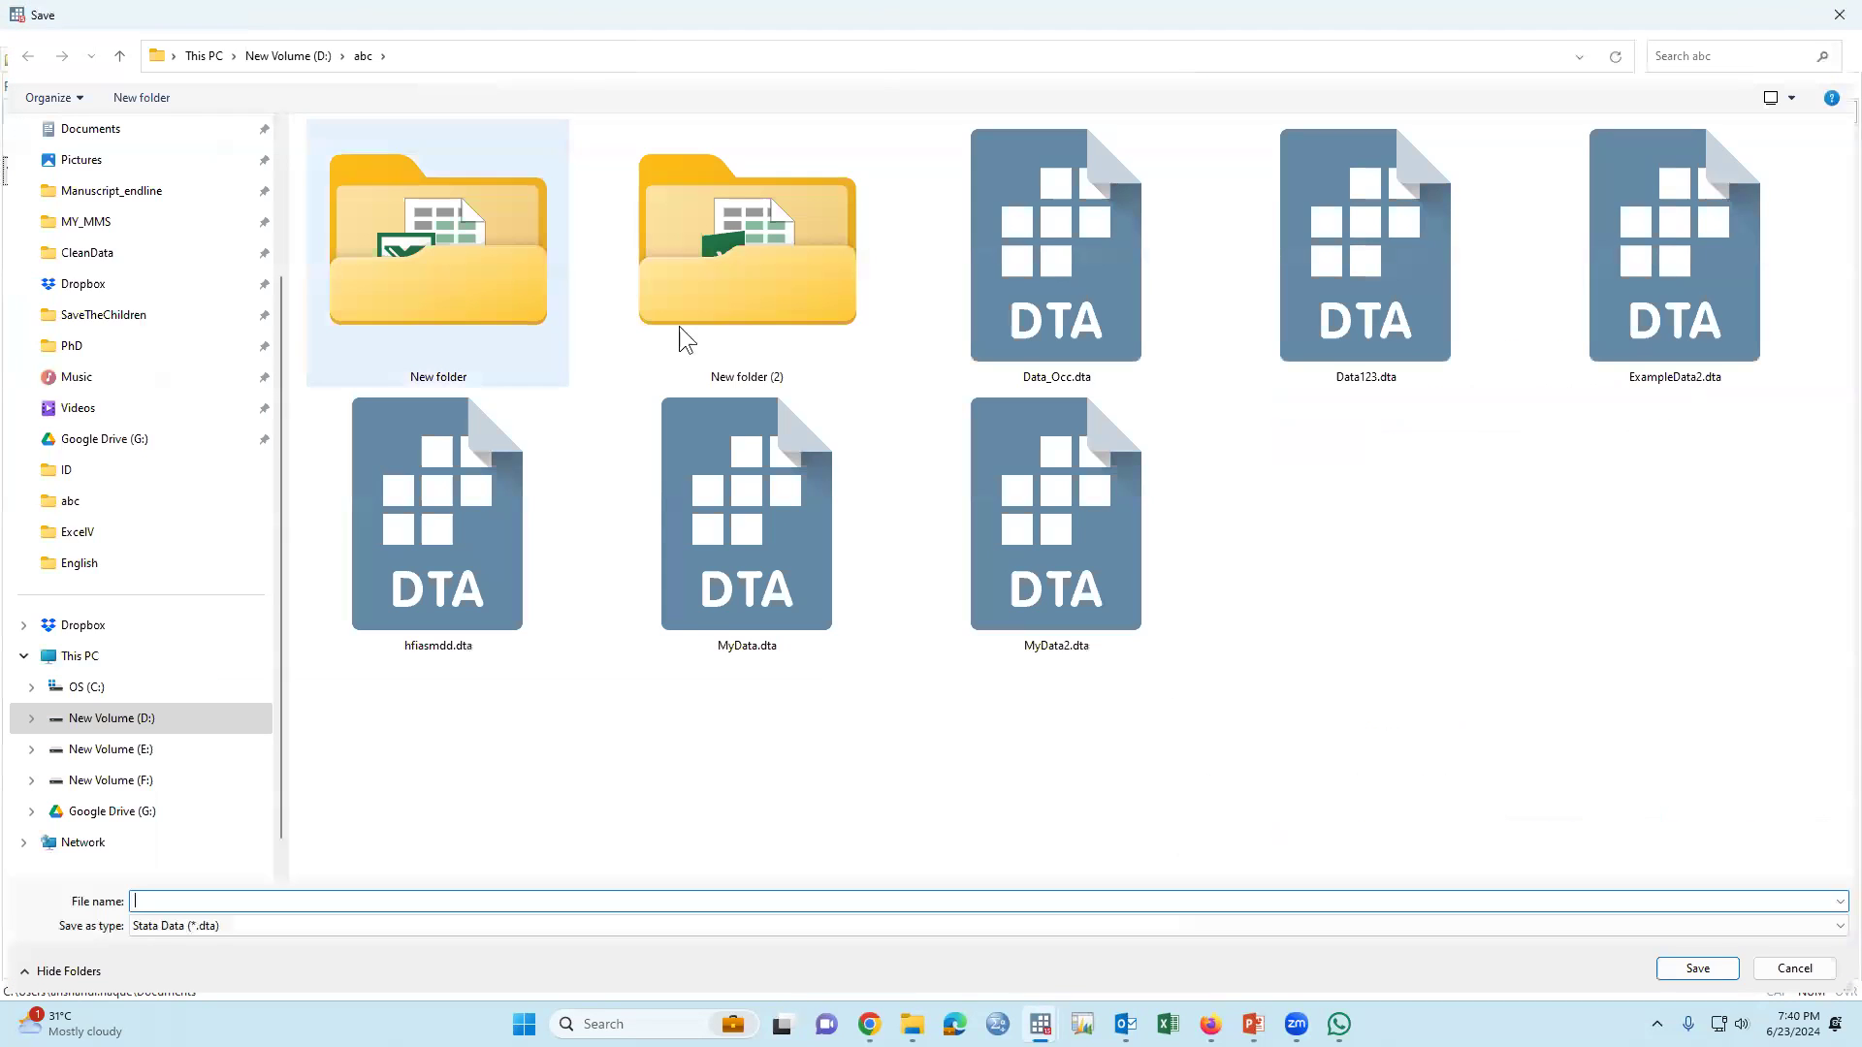
left_click(185, 725)
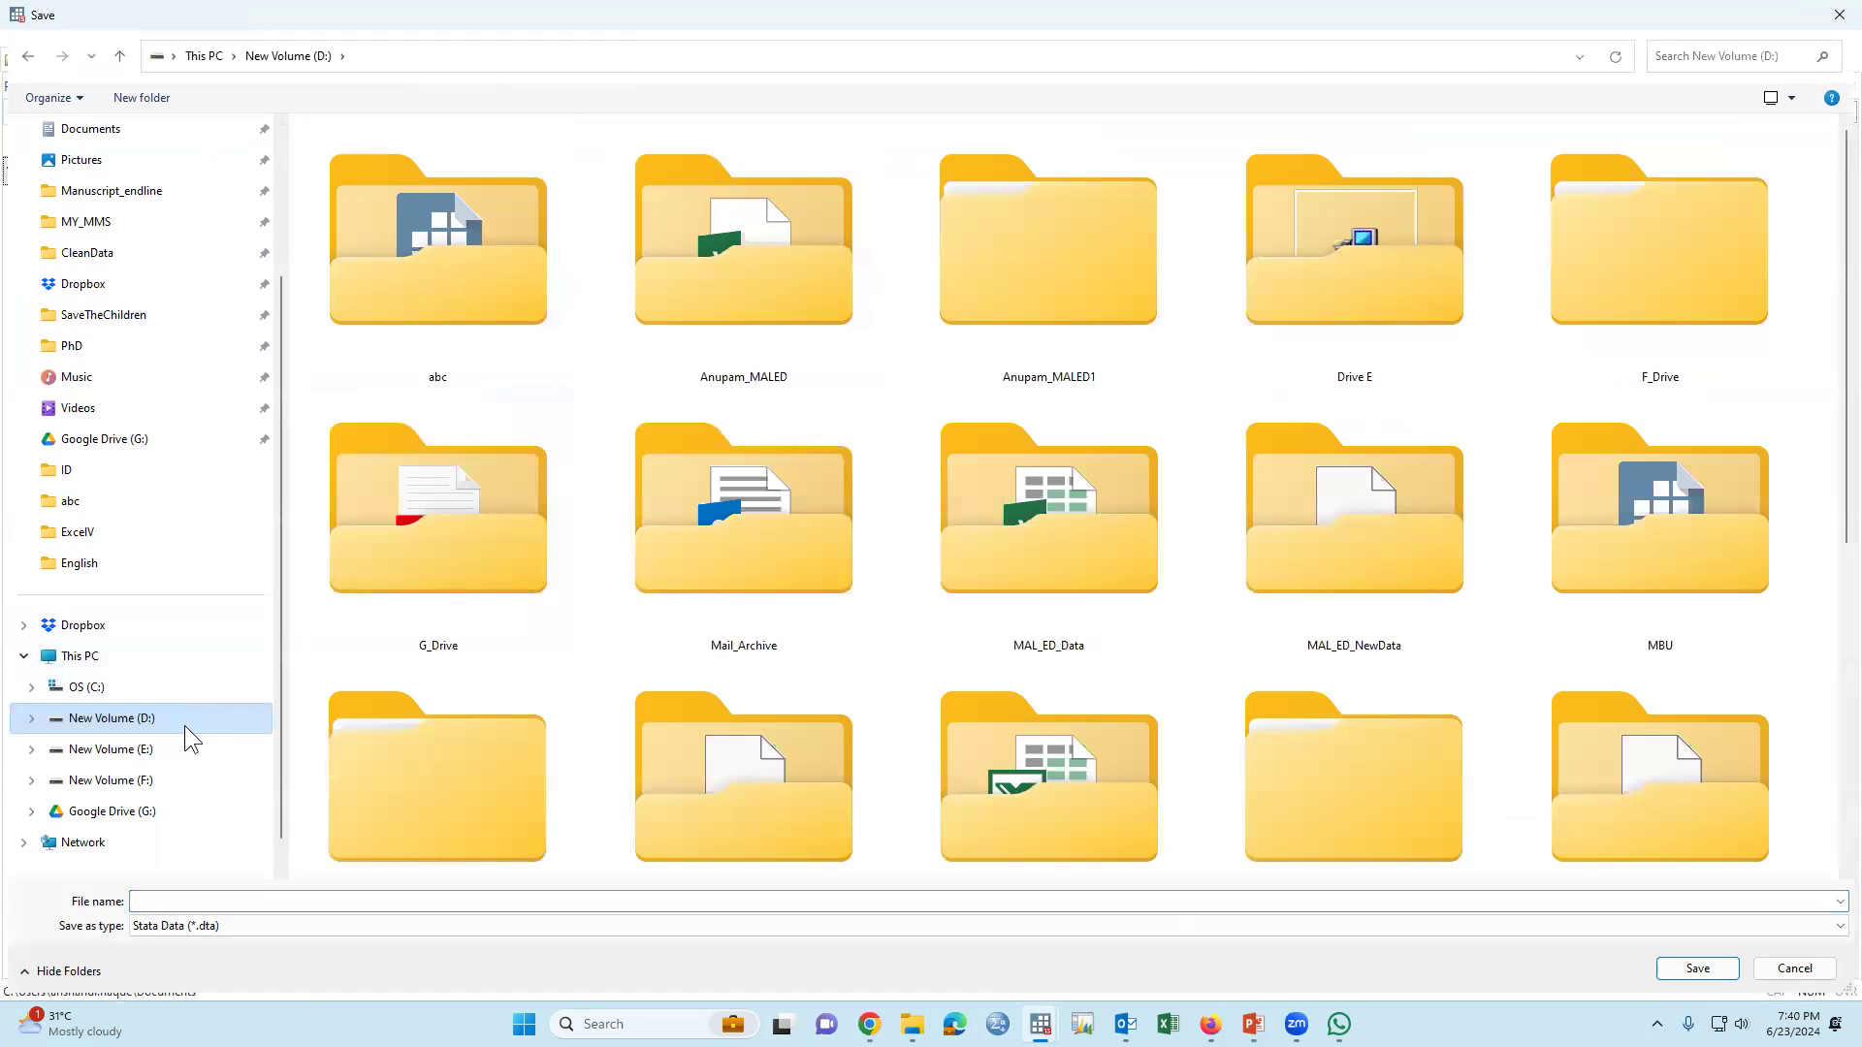
double_click(392, 305)
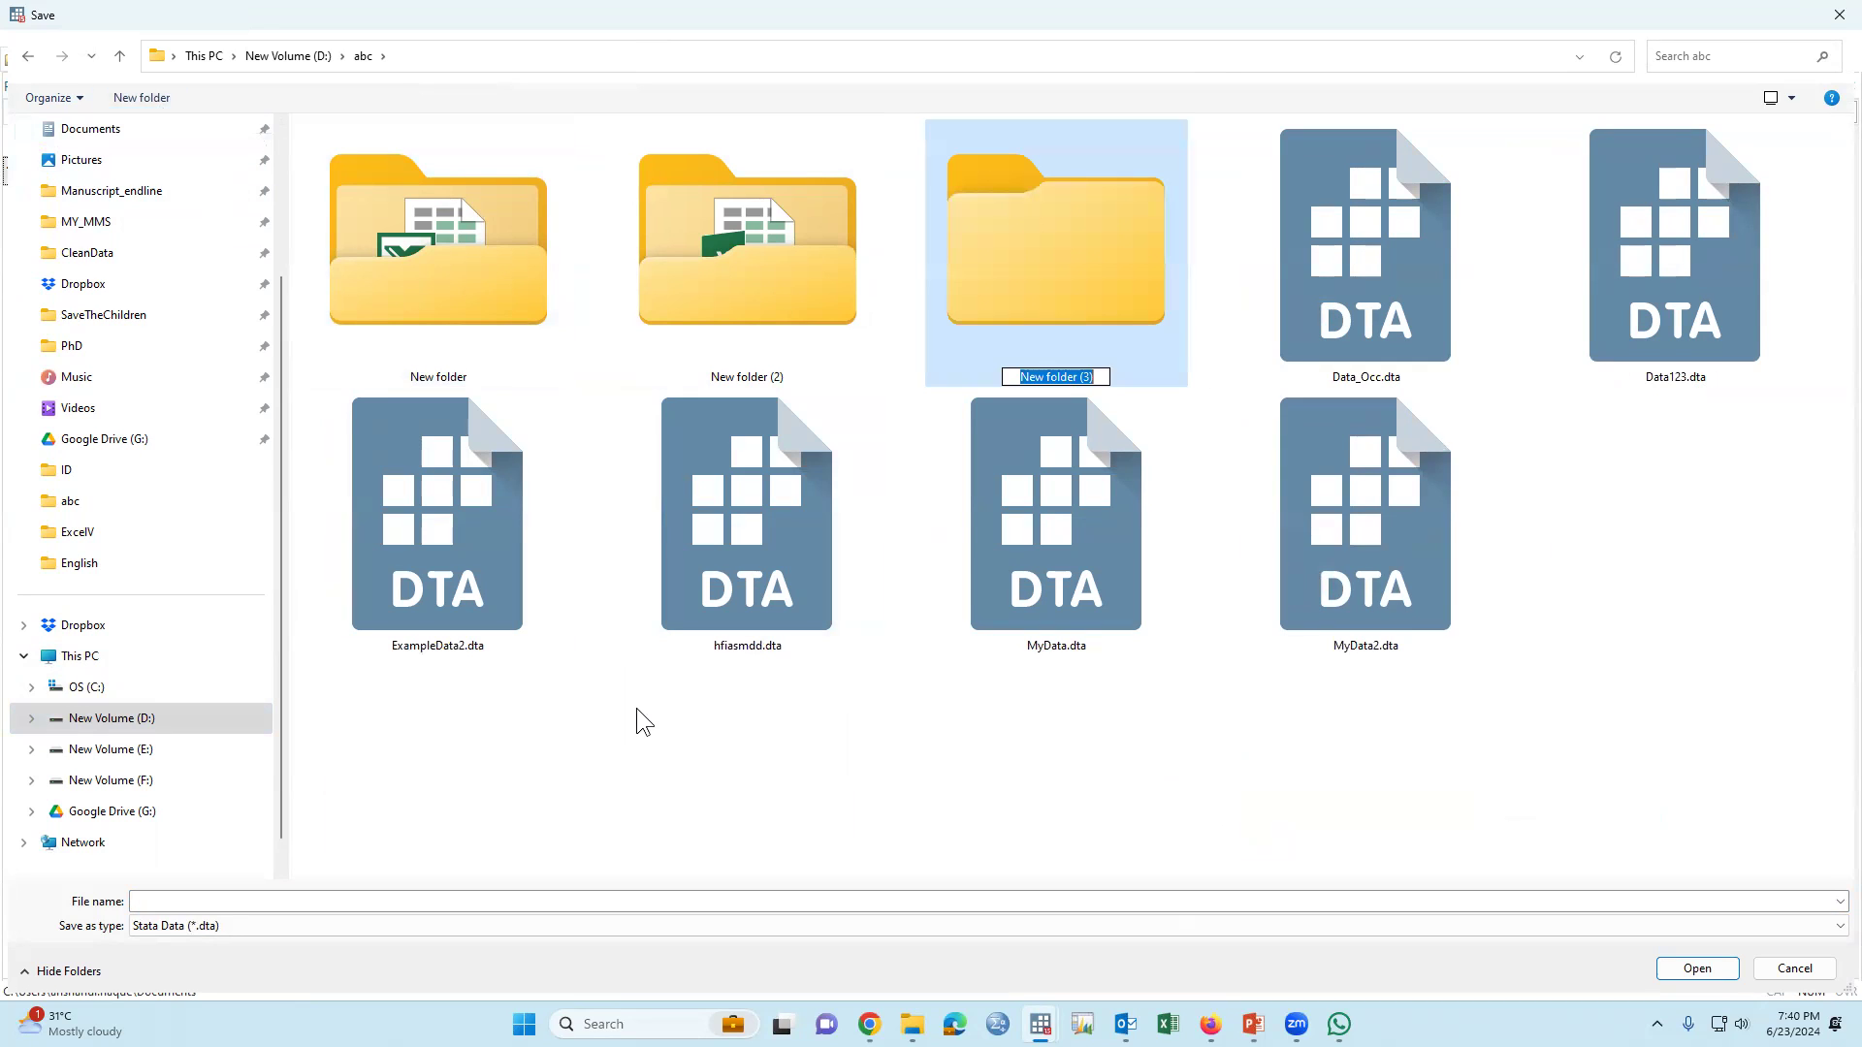
type("Pr")
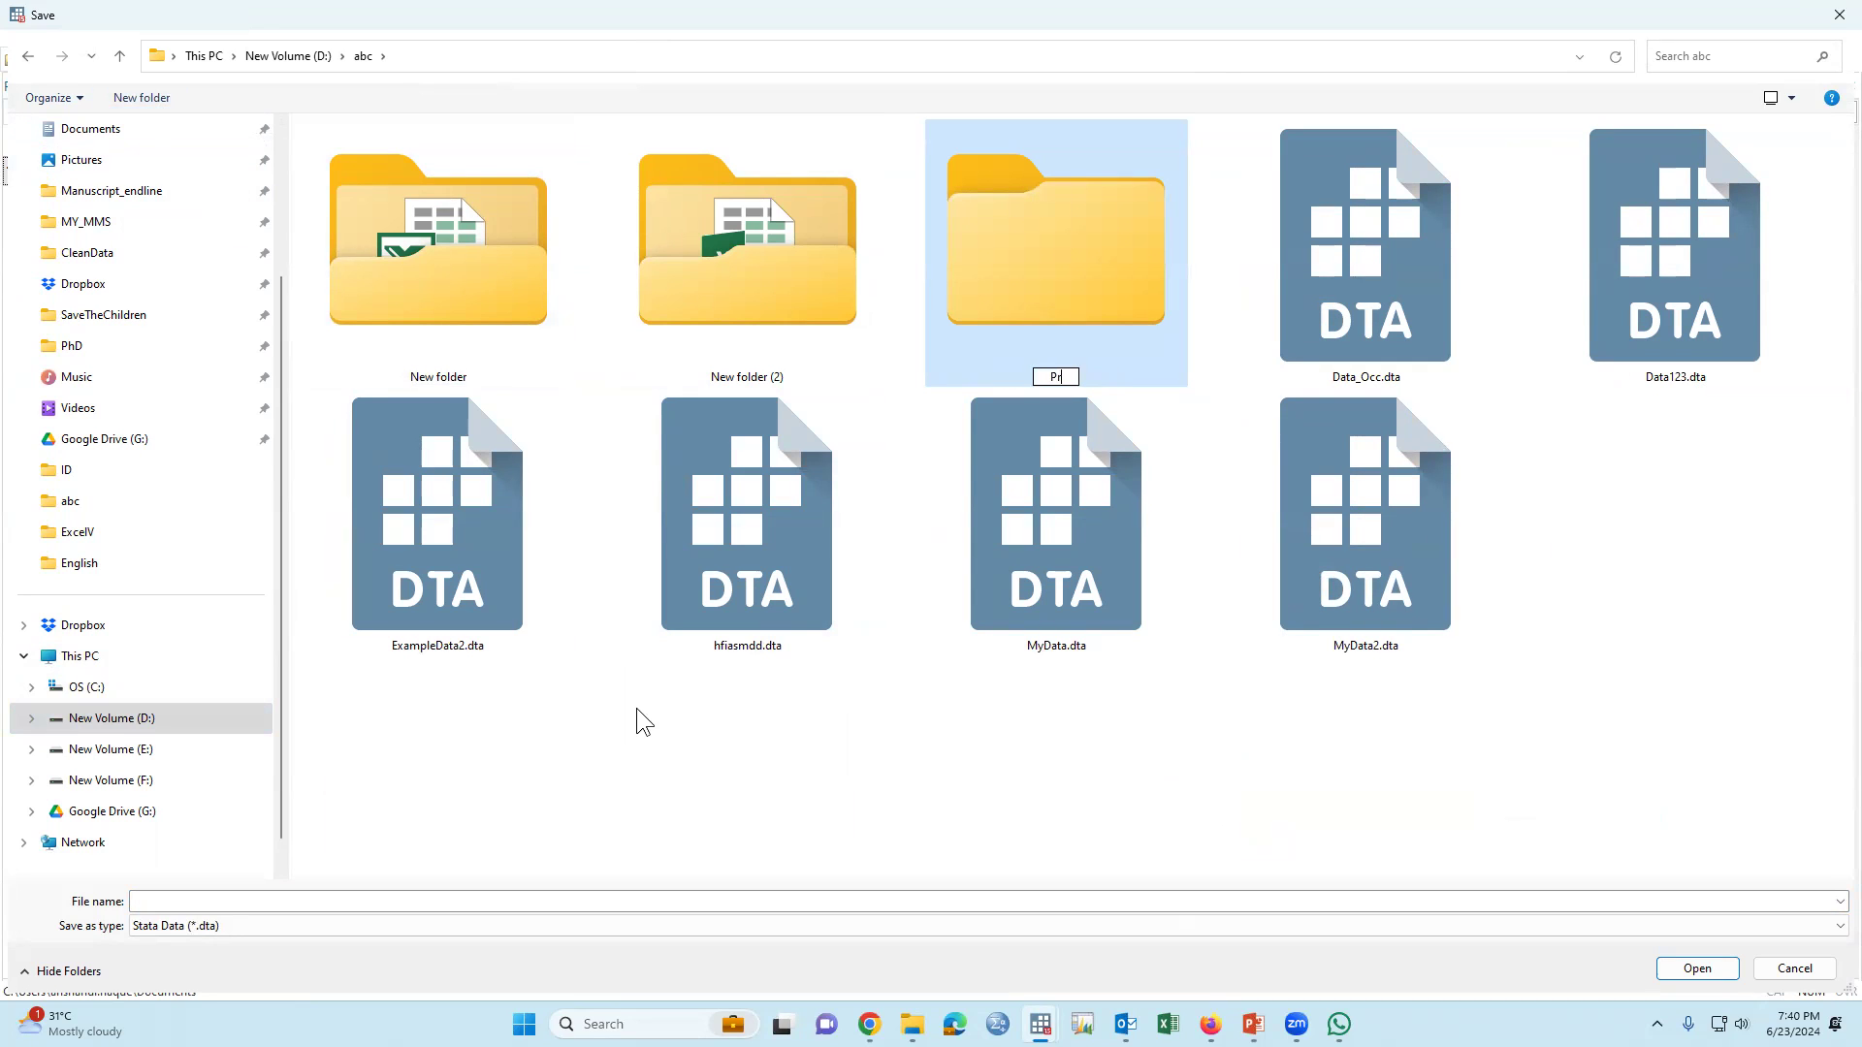
type("actice")
Save the dataset as MyPractice.dta in D:\abc\Practice using Stata 12/11 format.
key("Return")
key("Return")
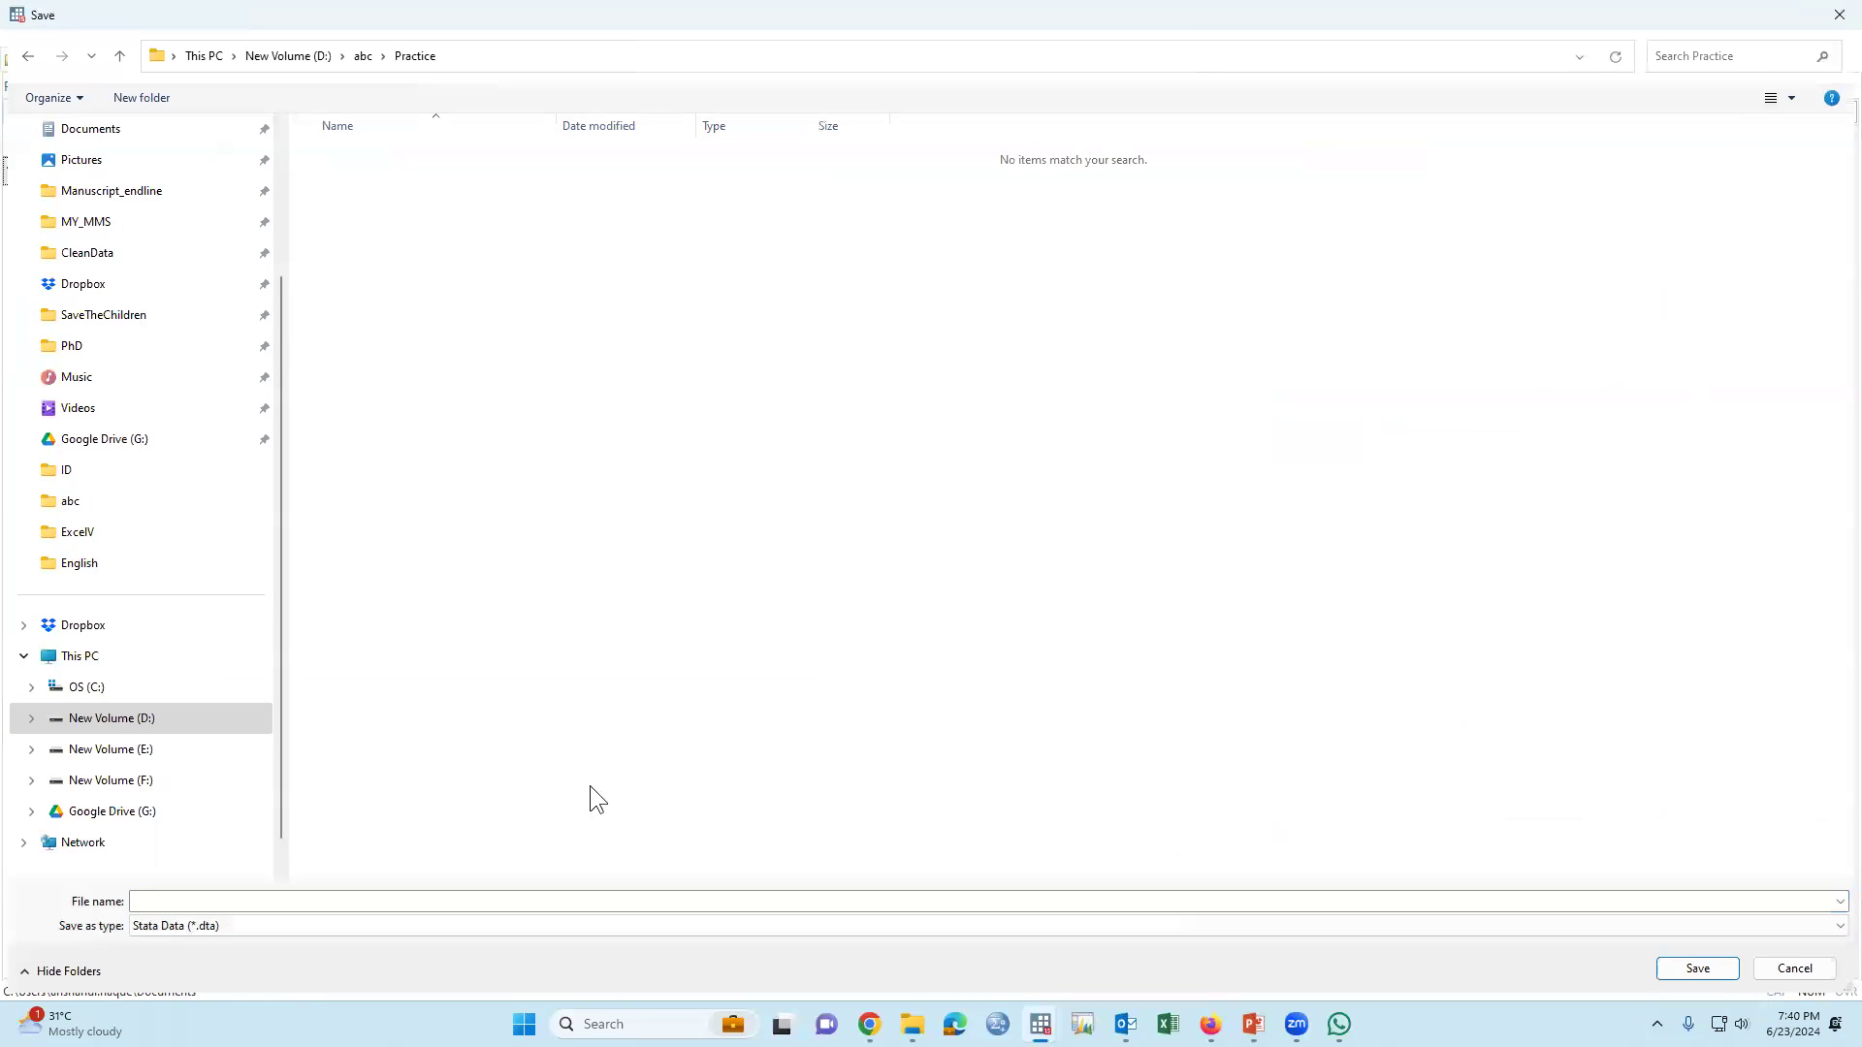
left_click(500, 894)
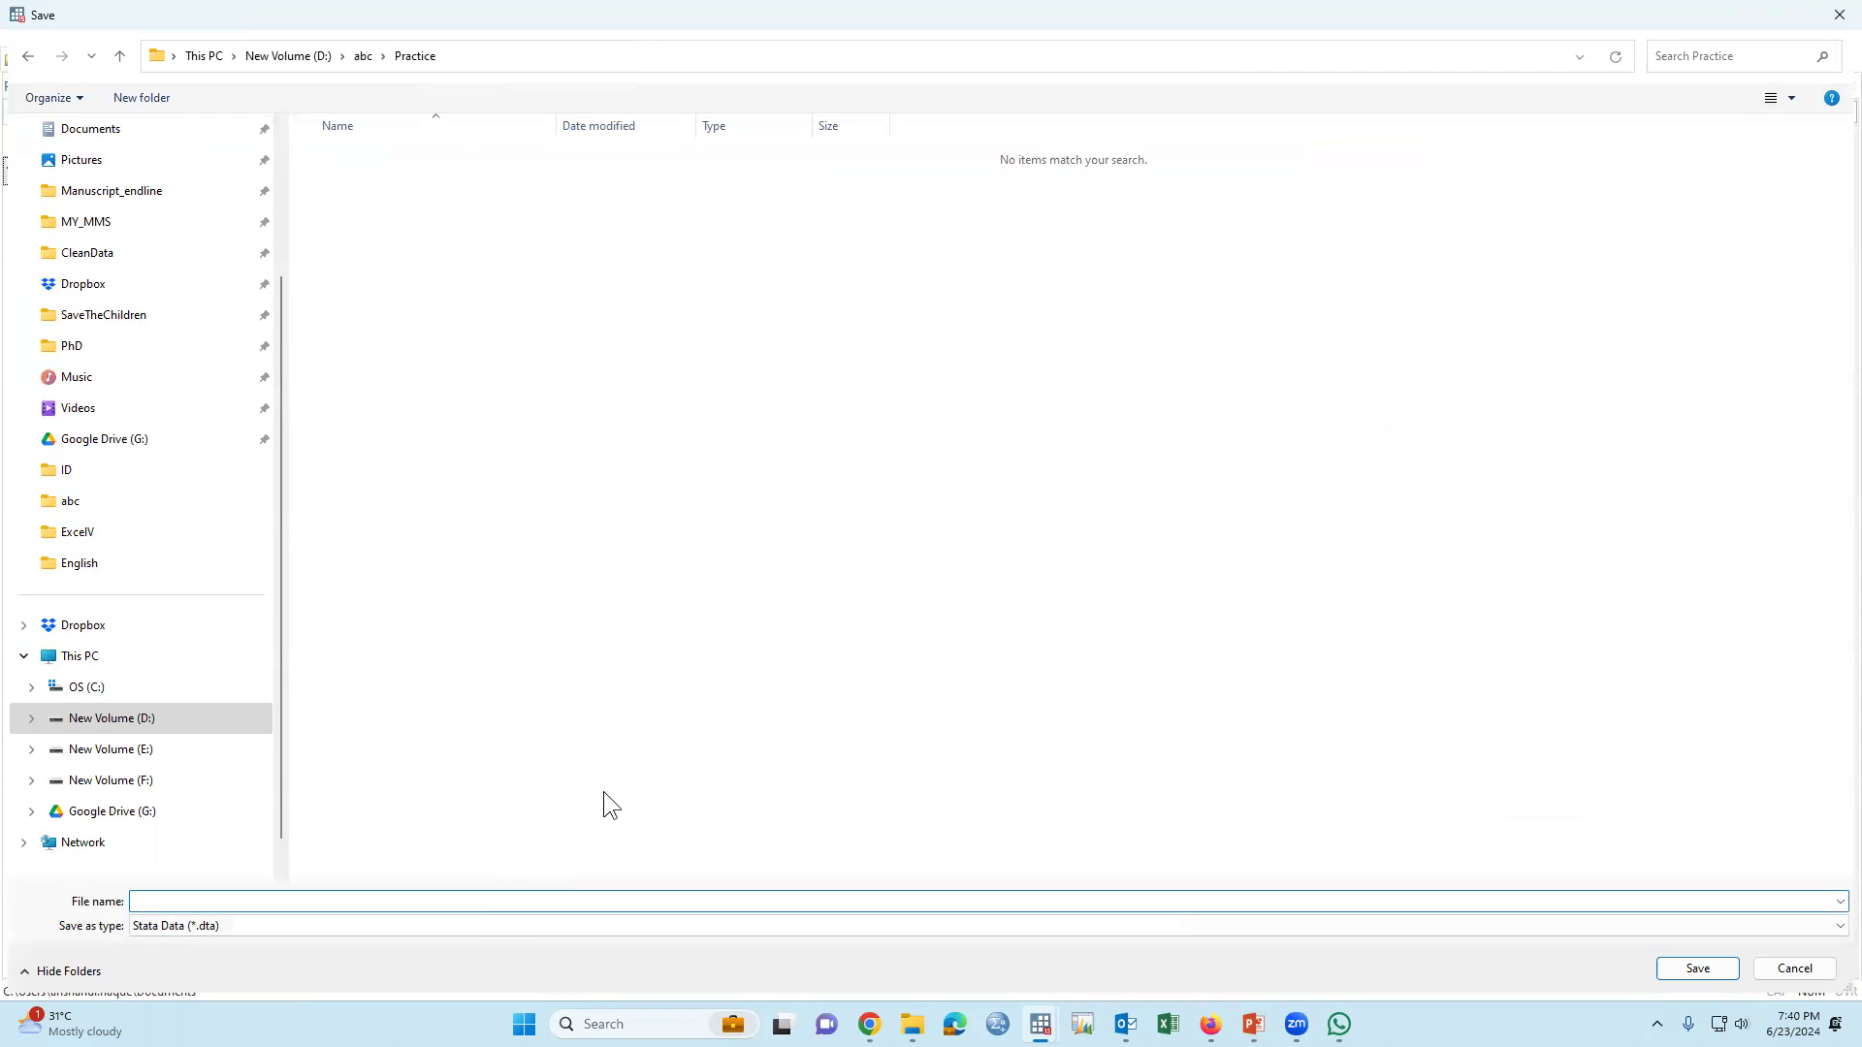
type("M")
type("yPra")
type("ctice")
left_click(223, 925)
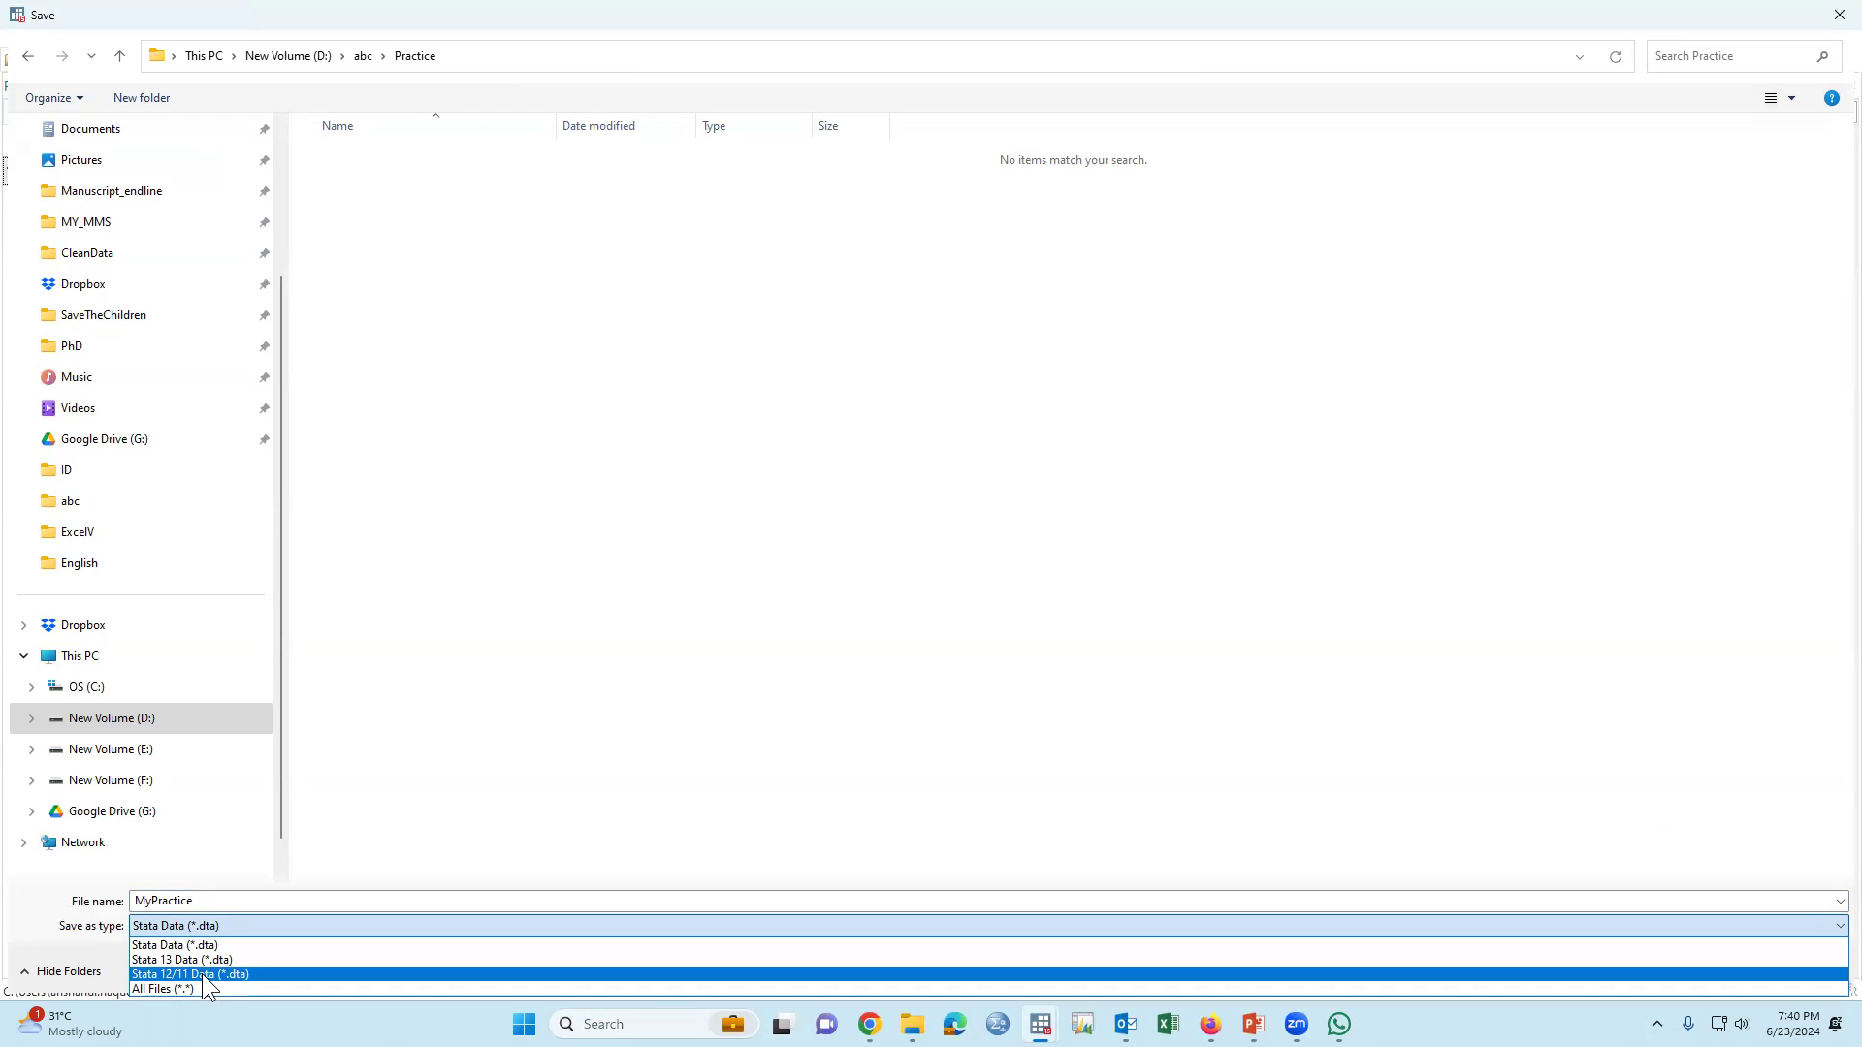
left_click(202, 974)
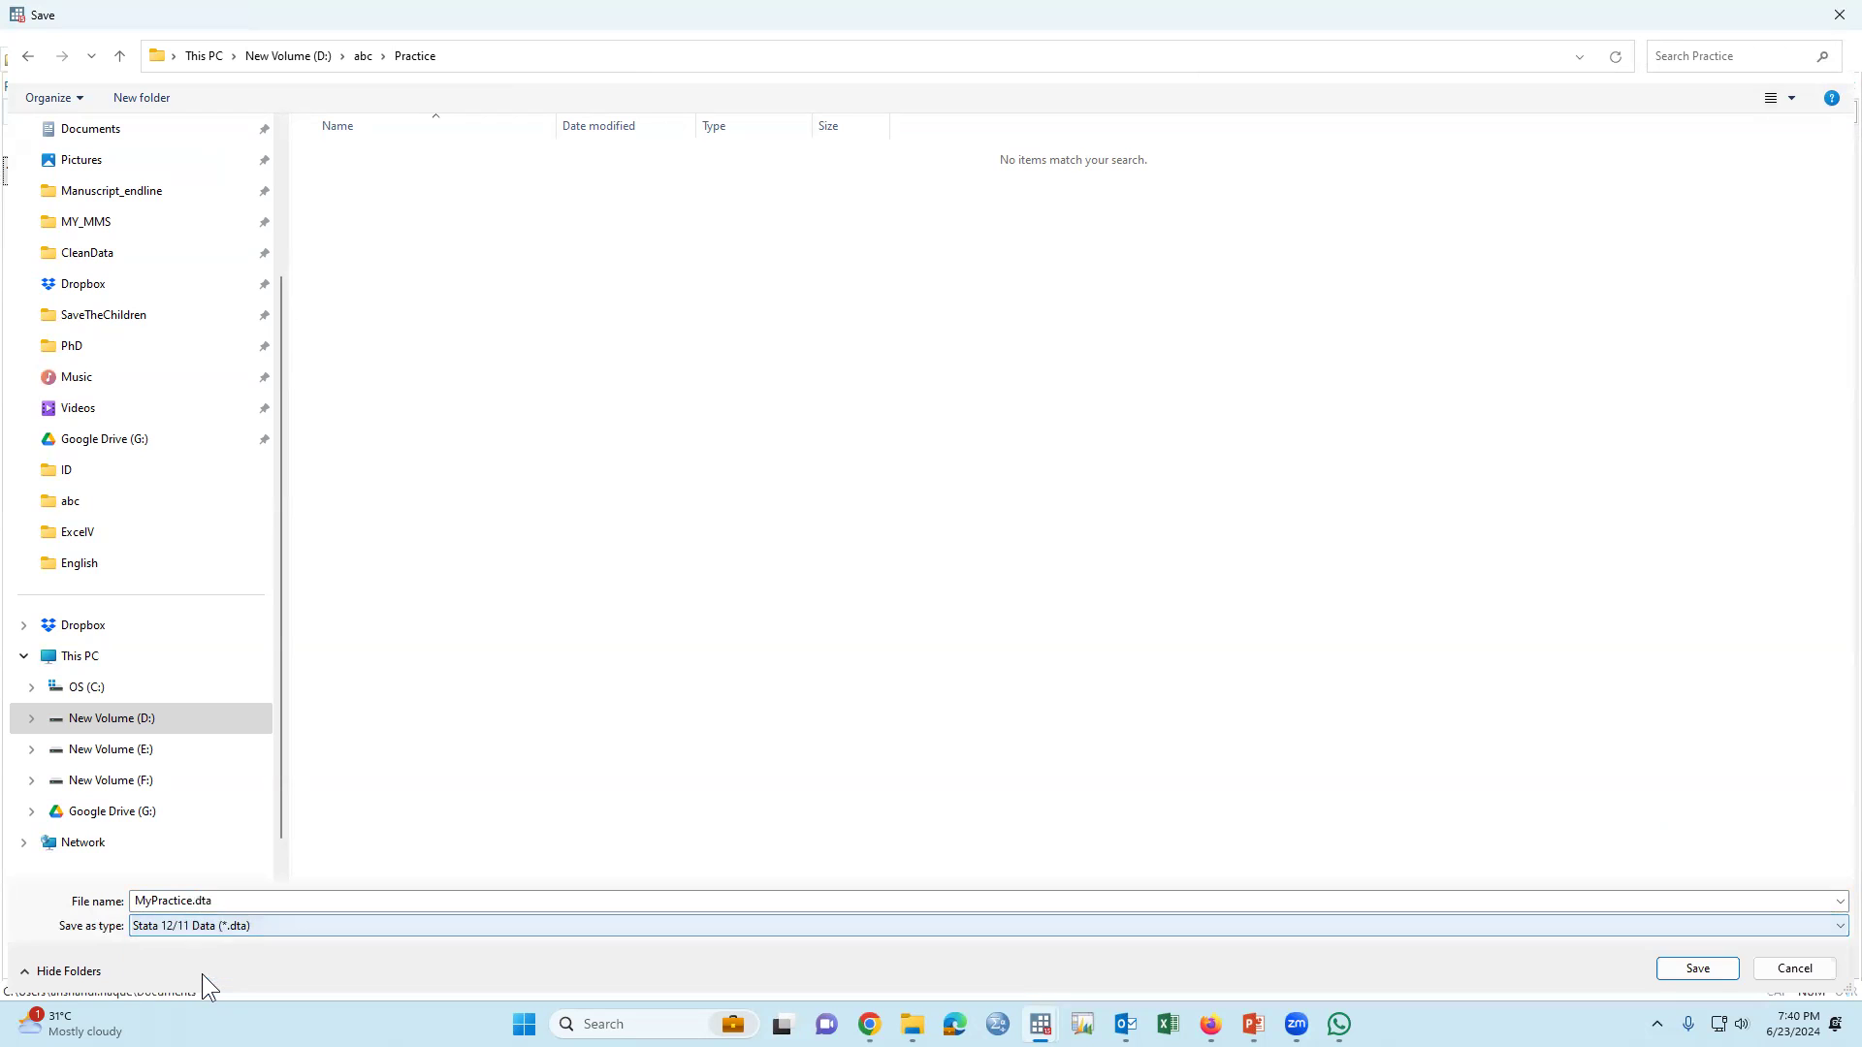
left_click(1697, 969)
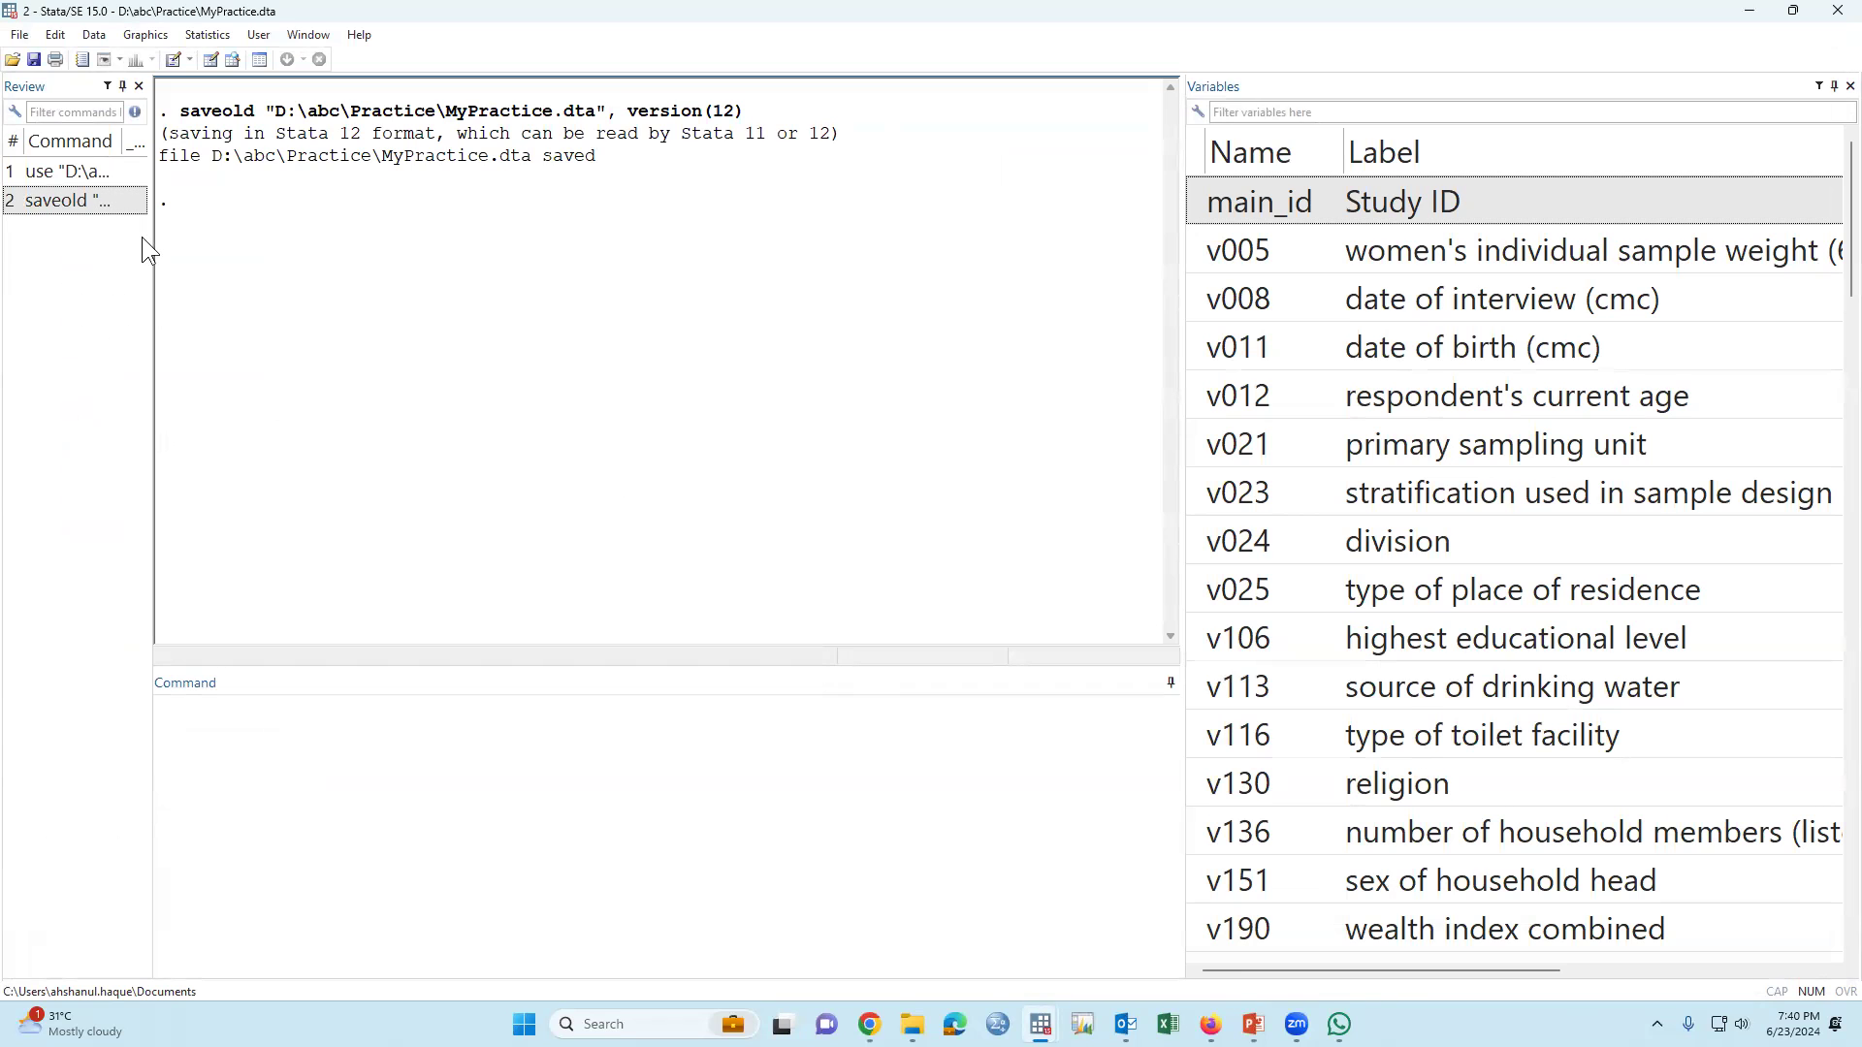
Widen the Review history panel so the full commands are visible.
left_click_drag(152, 252, 454, 253)
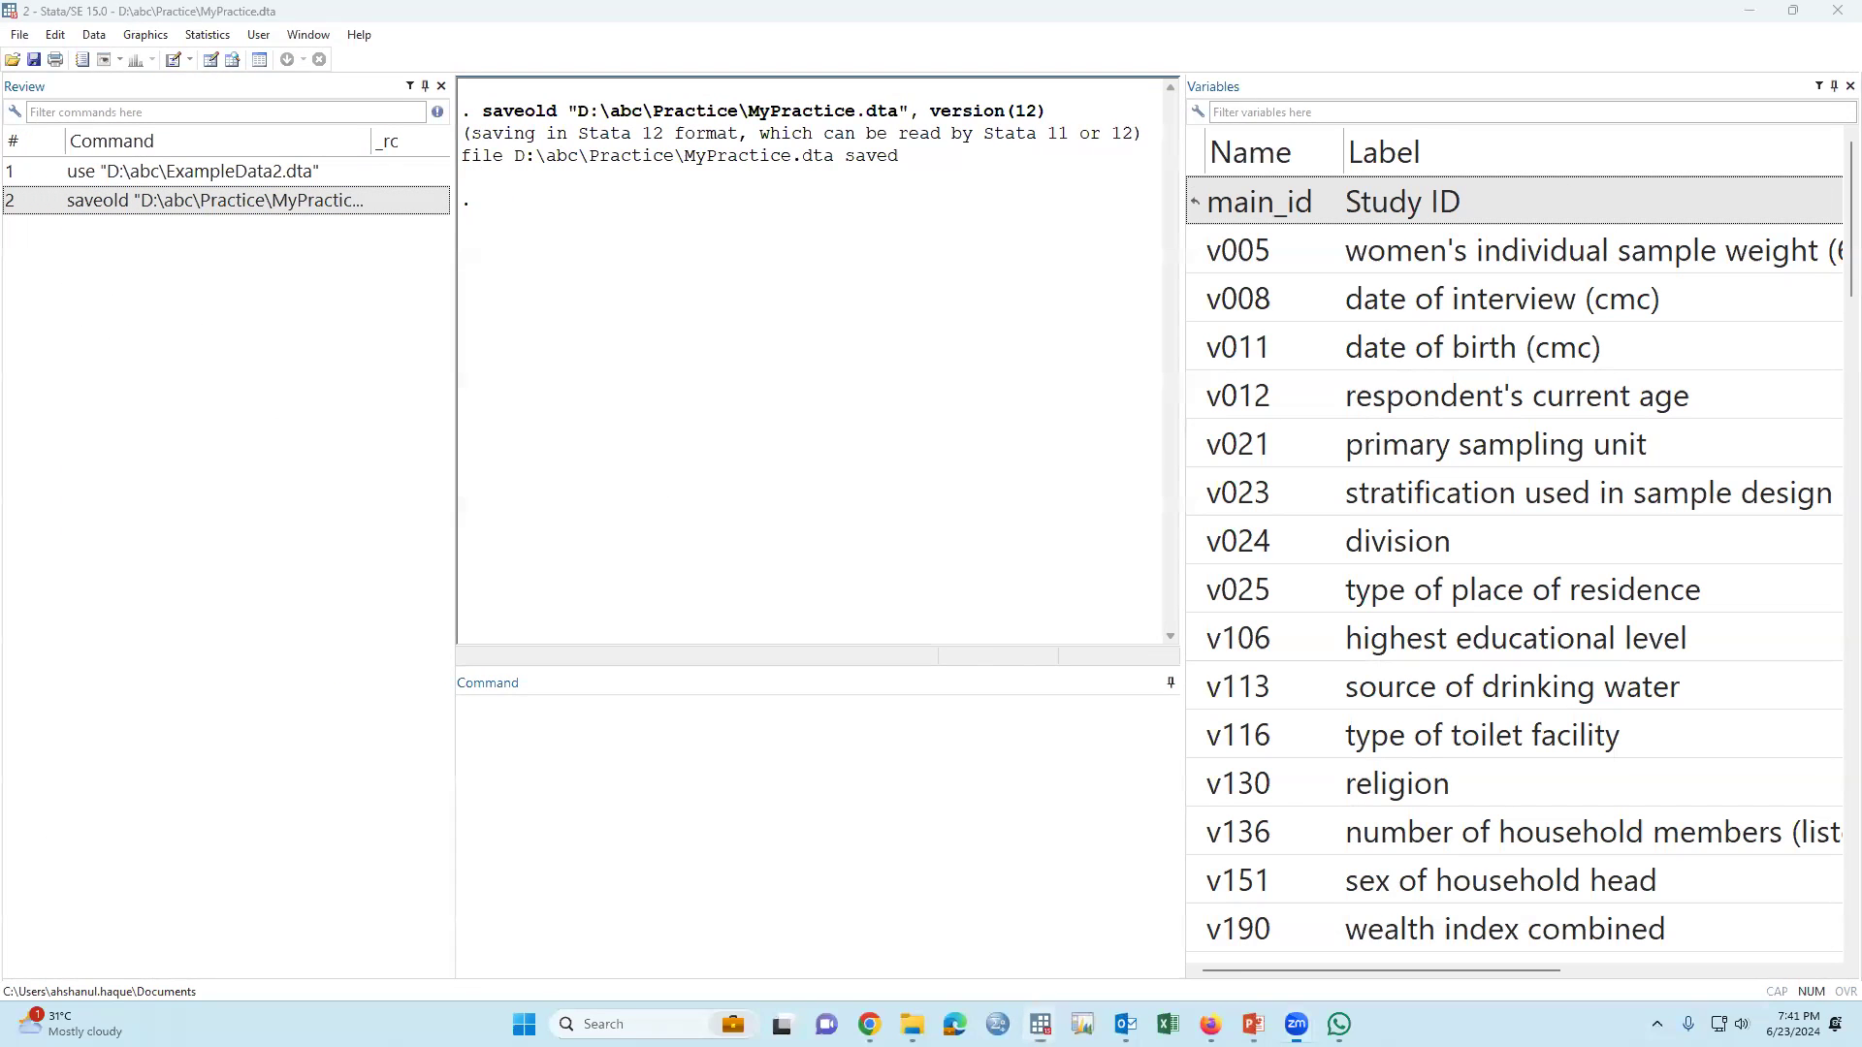
mouse_move(50, 155)
left_mouse_down()
mouse_move(259, 136)
mouse_move(54, 155)
mouse_move(69, 208)
mouse_move(68, 189)
left_mouse_up()
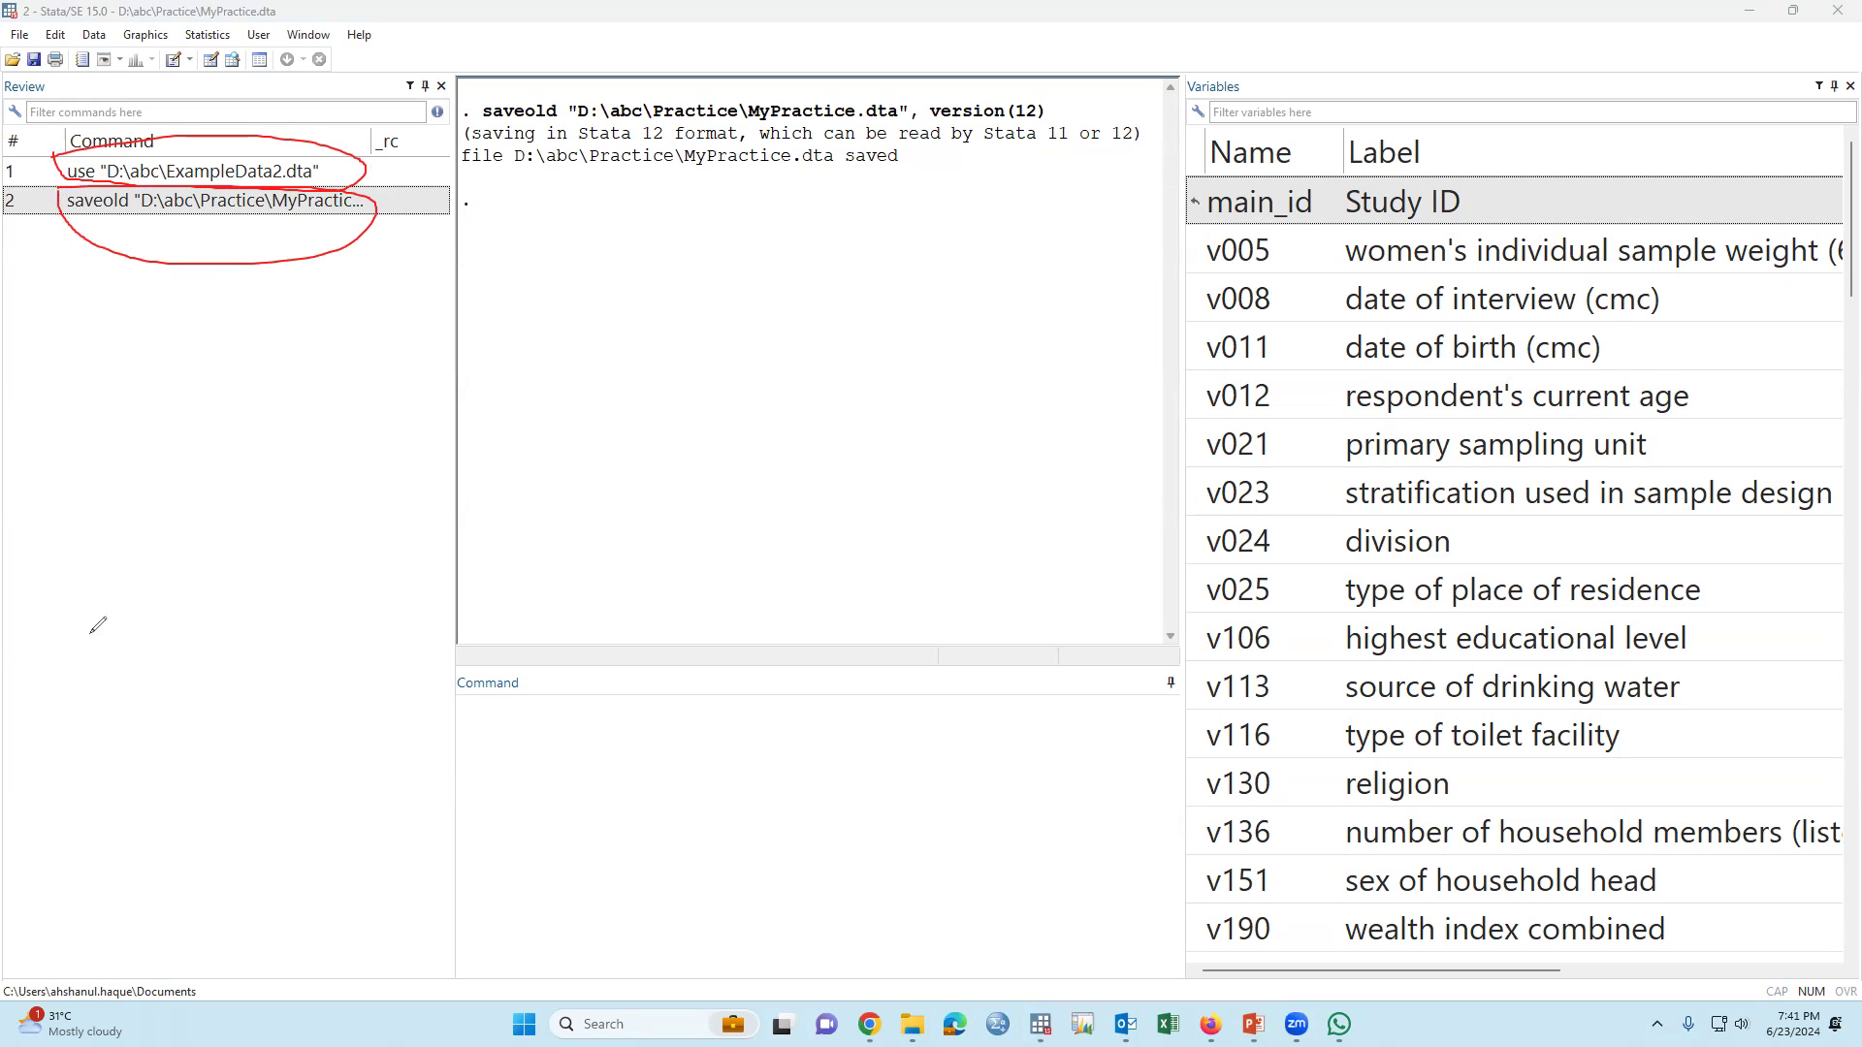
key("e")
key("Escape")
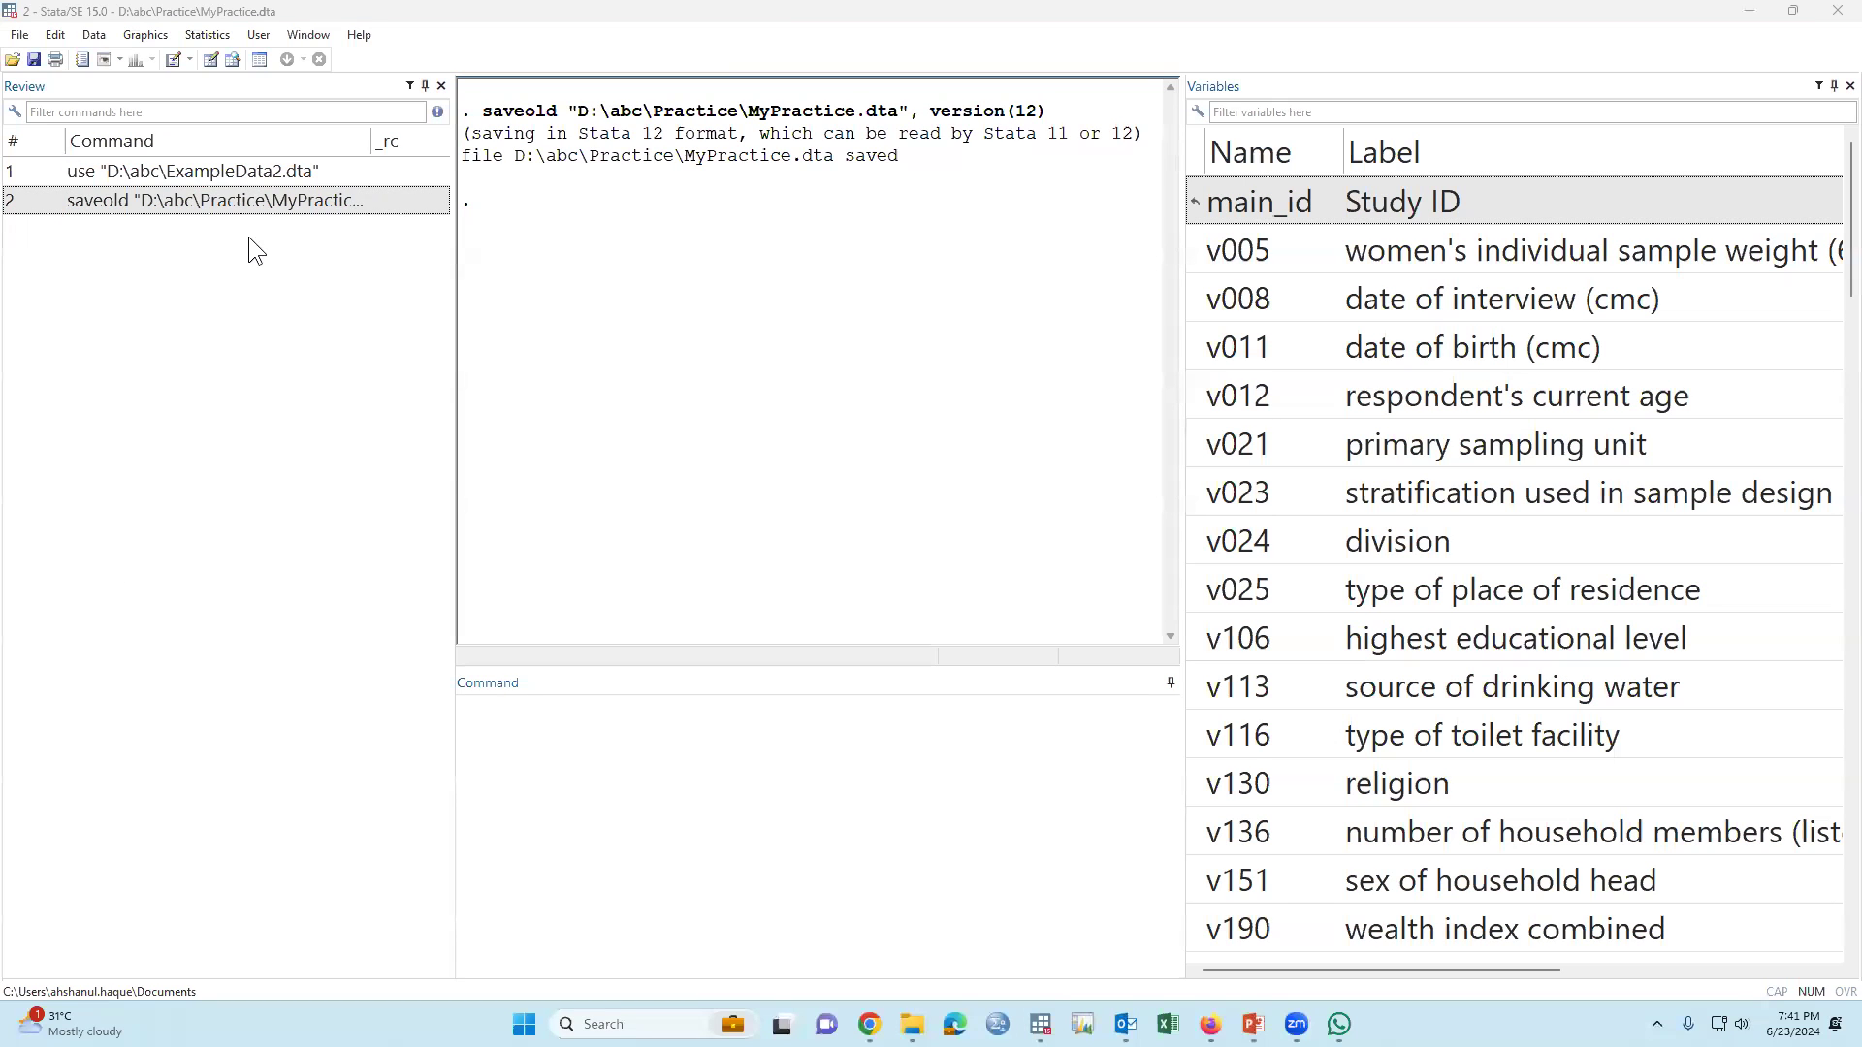
Copy the use and saveold commands from Review, then narrow the panel again.
left_click(201, 174)
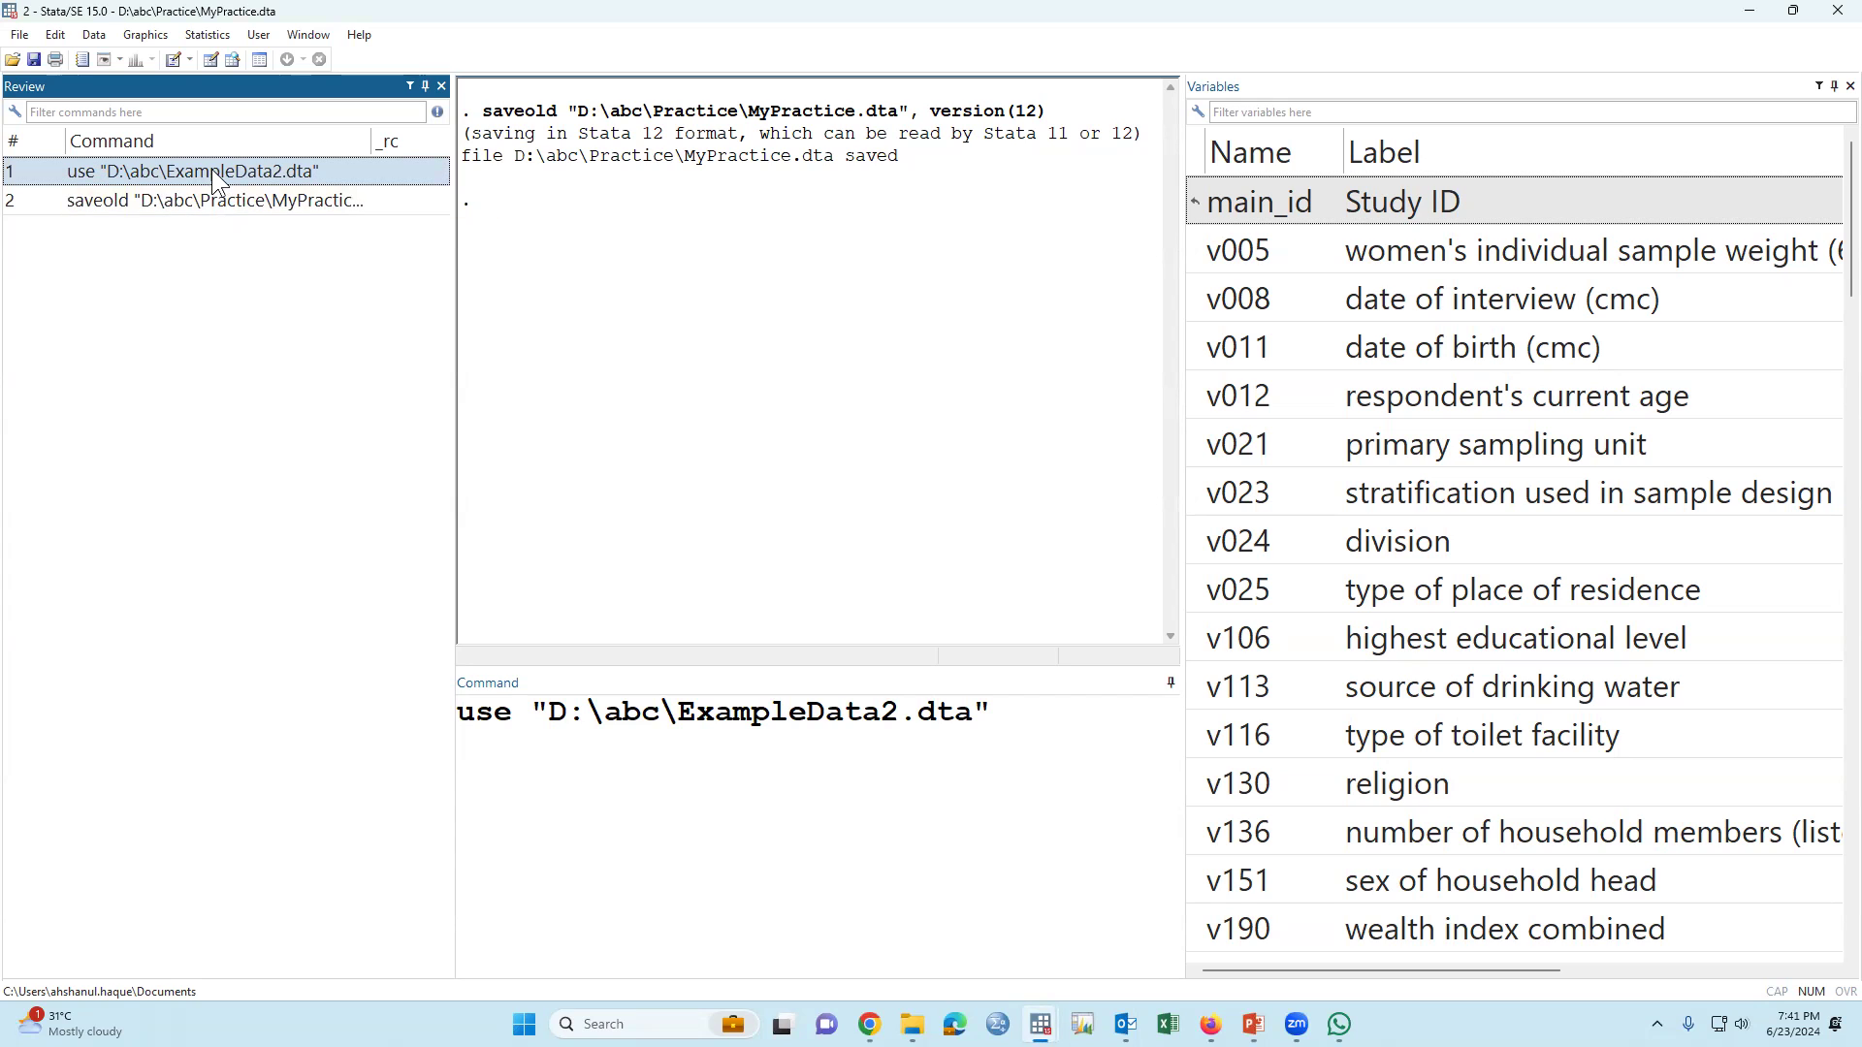
left_click(214, 194, "shift")
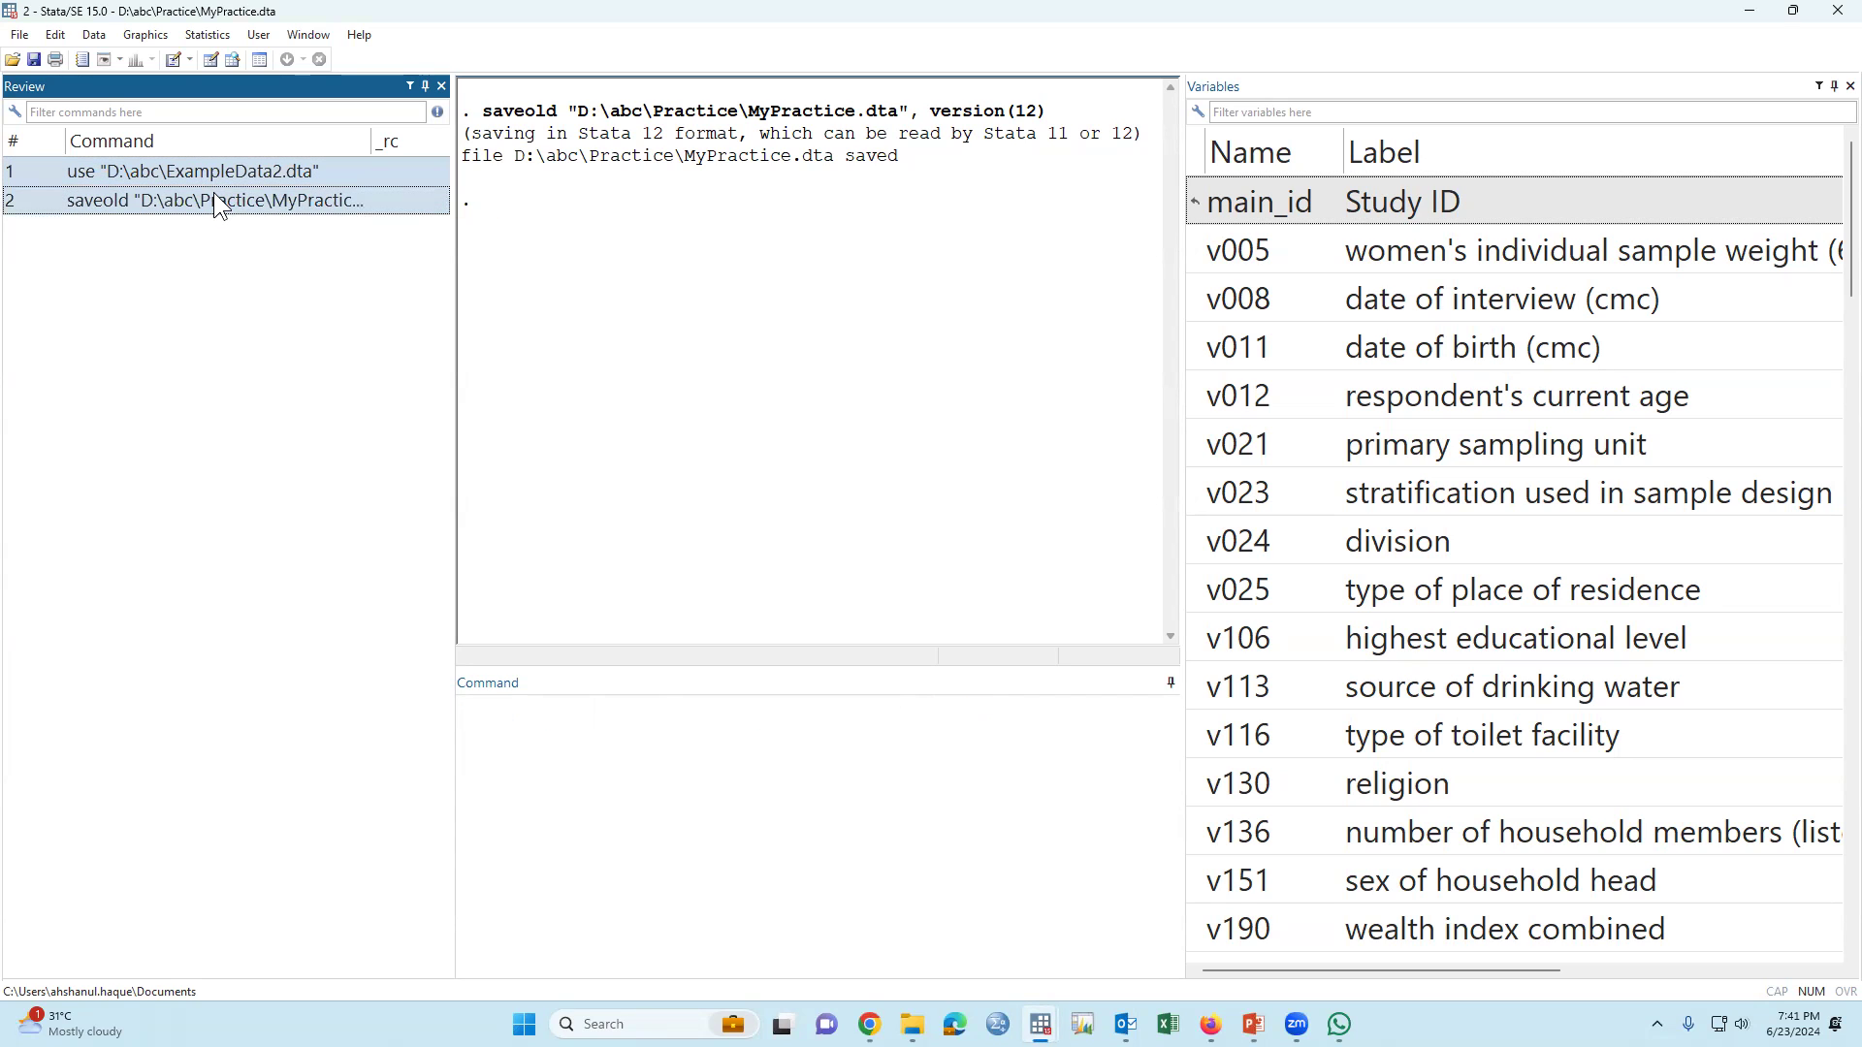
right_click(214, 194)
left_click(248, 231)
left_click_drag(456, 365, 232, 359)
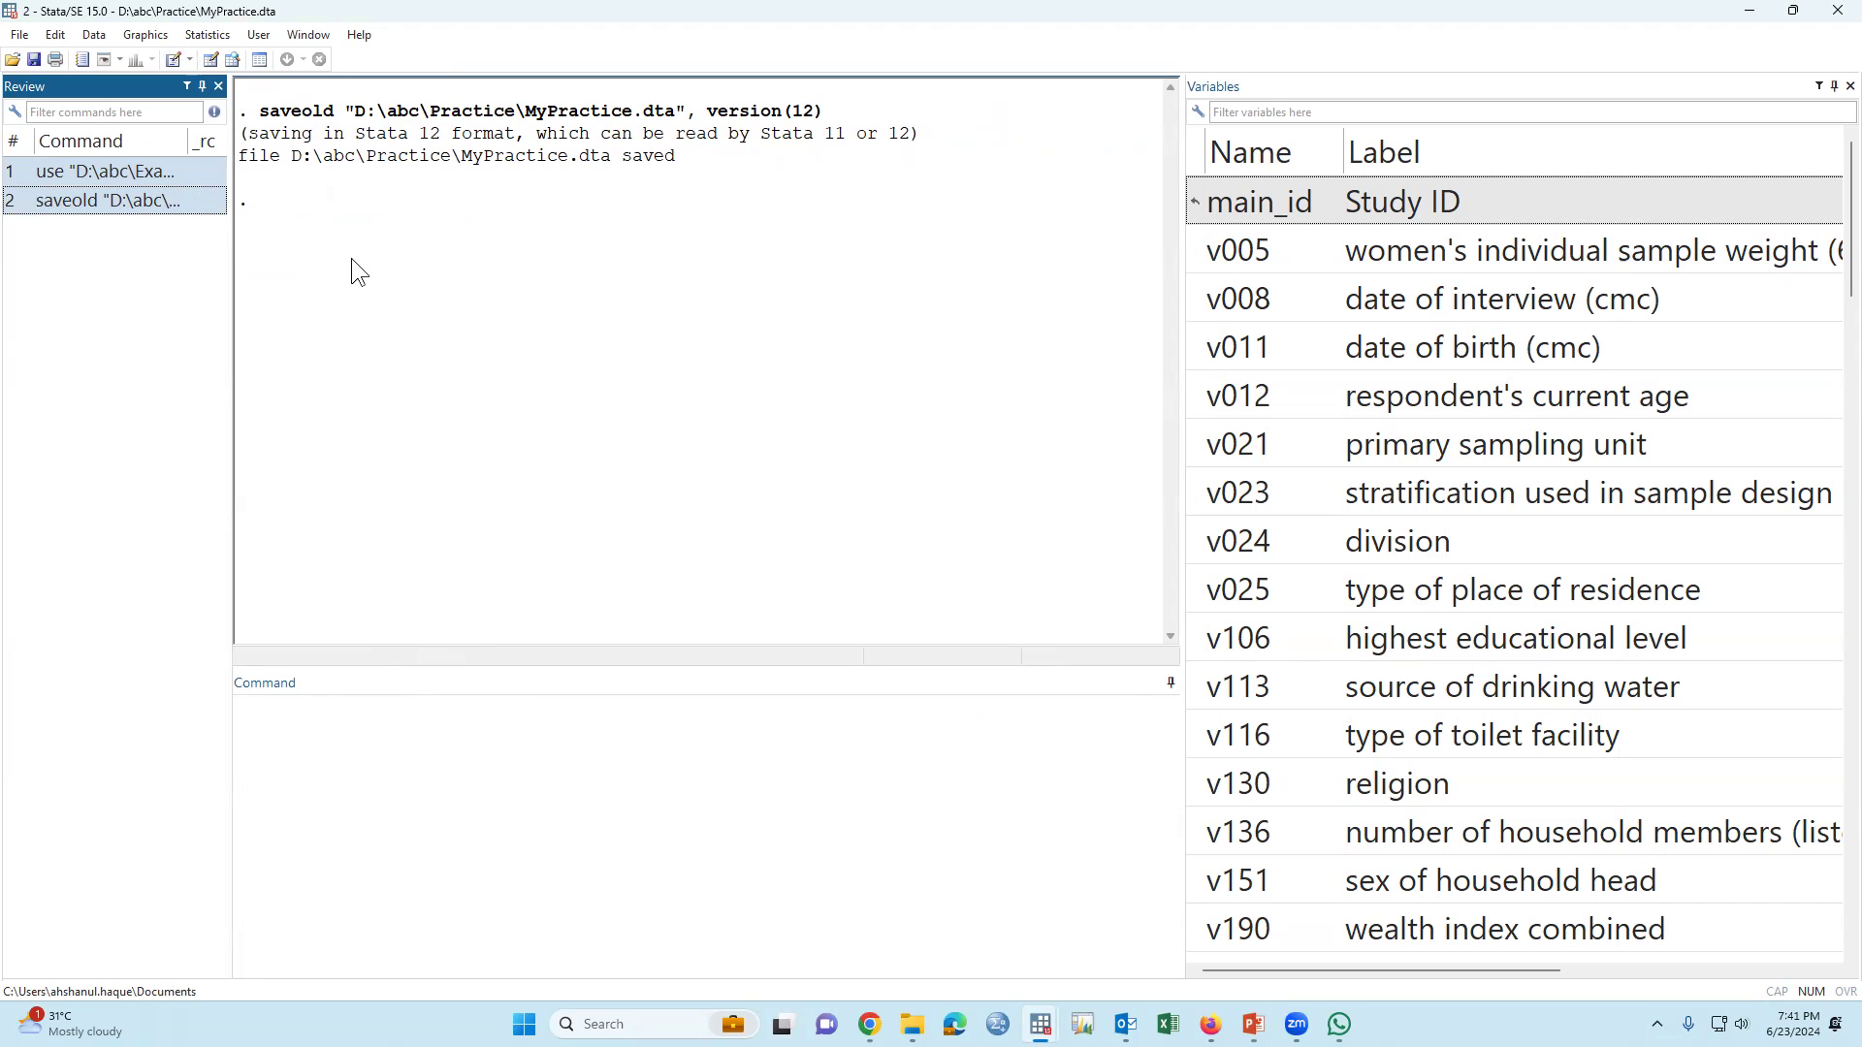
Paste the copied use and saveold commands into a new do-file.
left_click(173, 58)
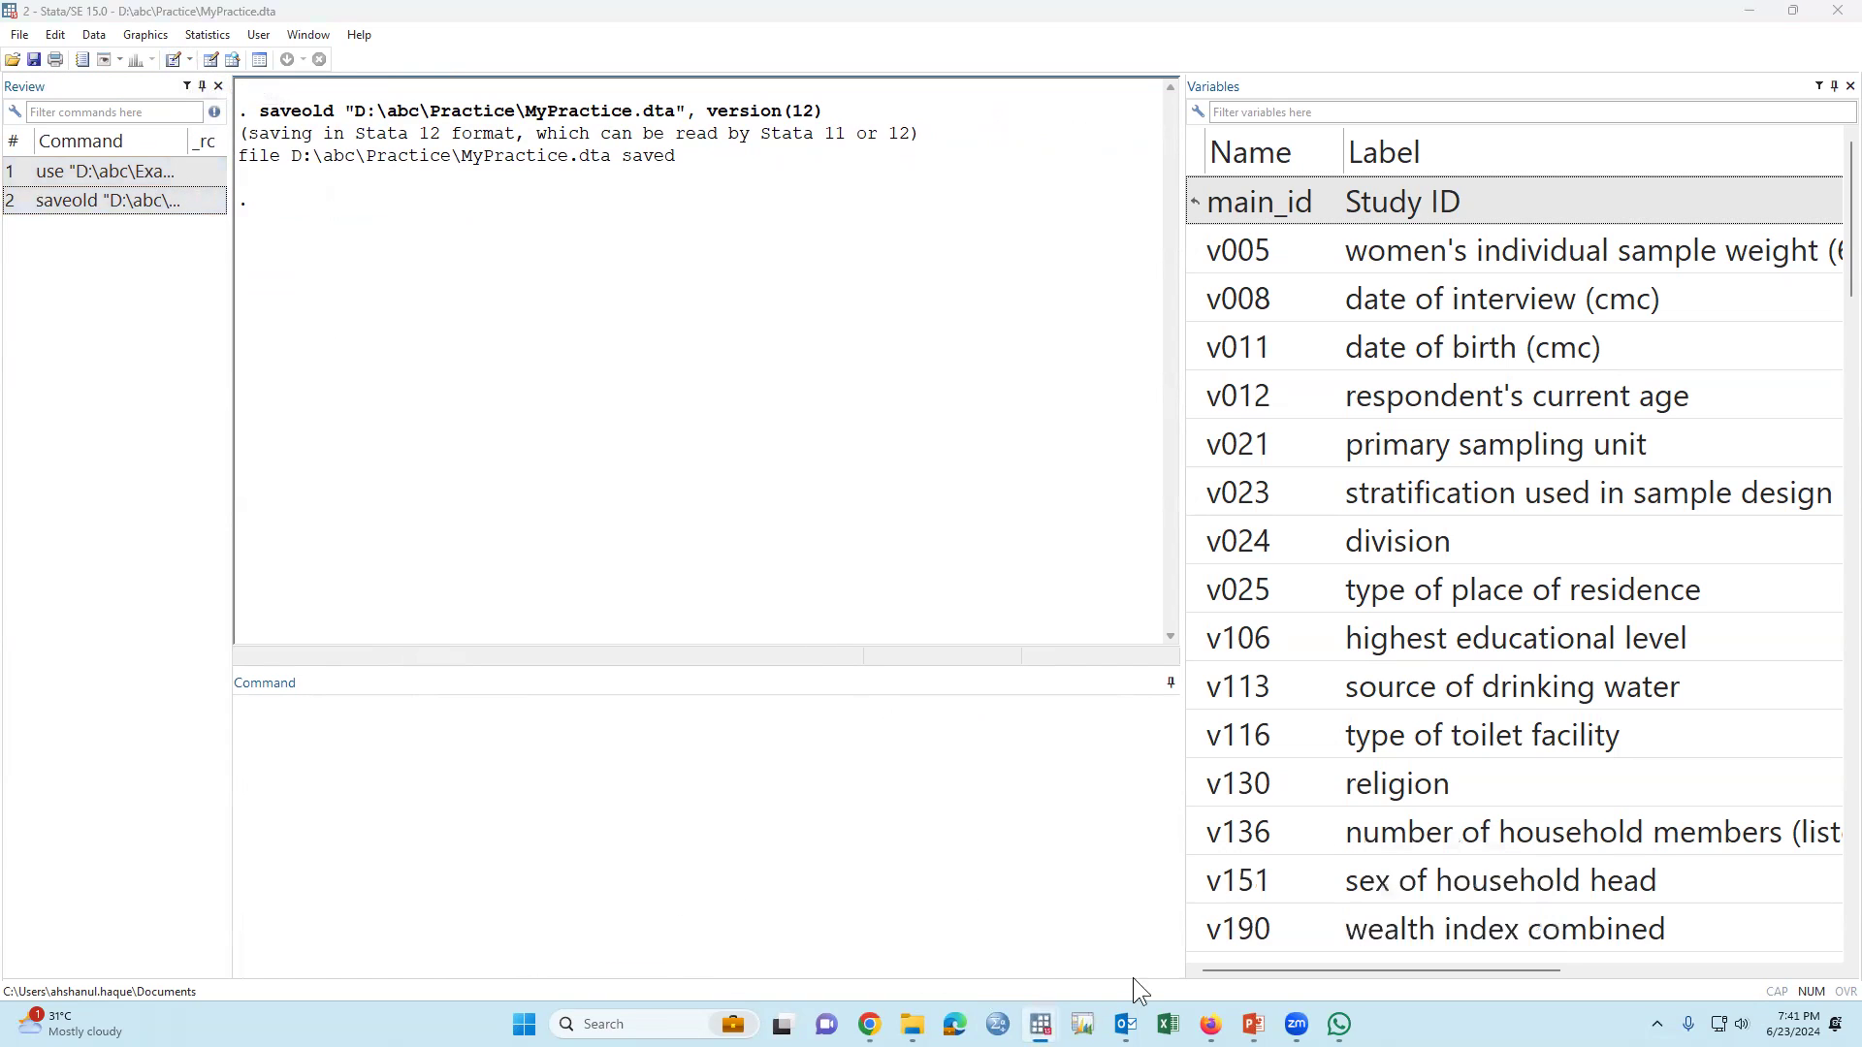
mouse_move(1040, 1023)
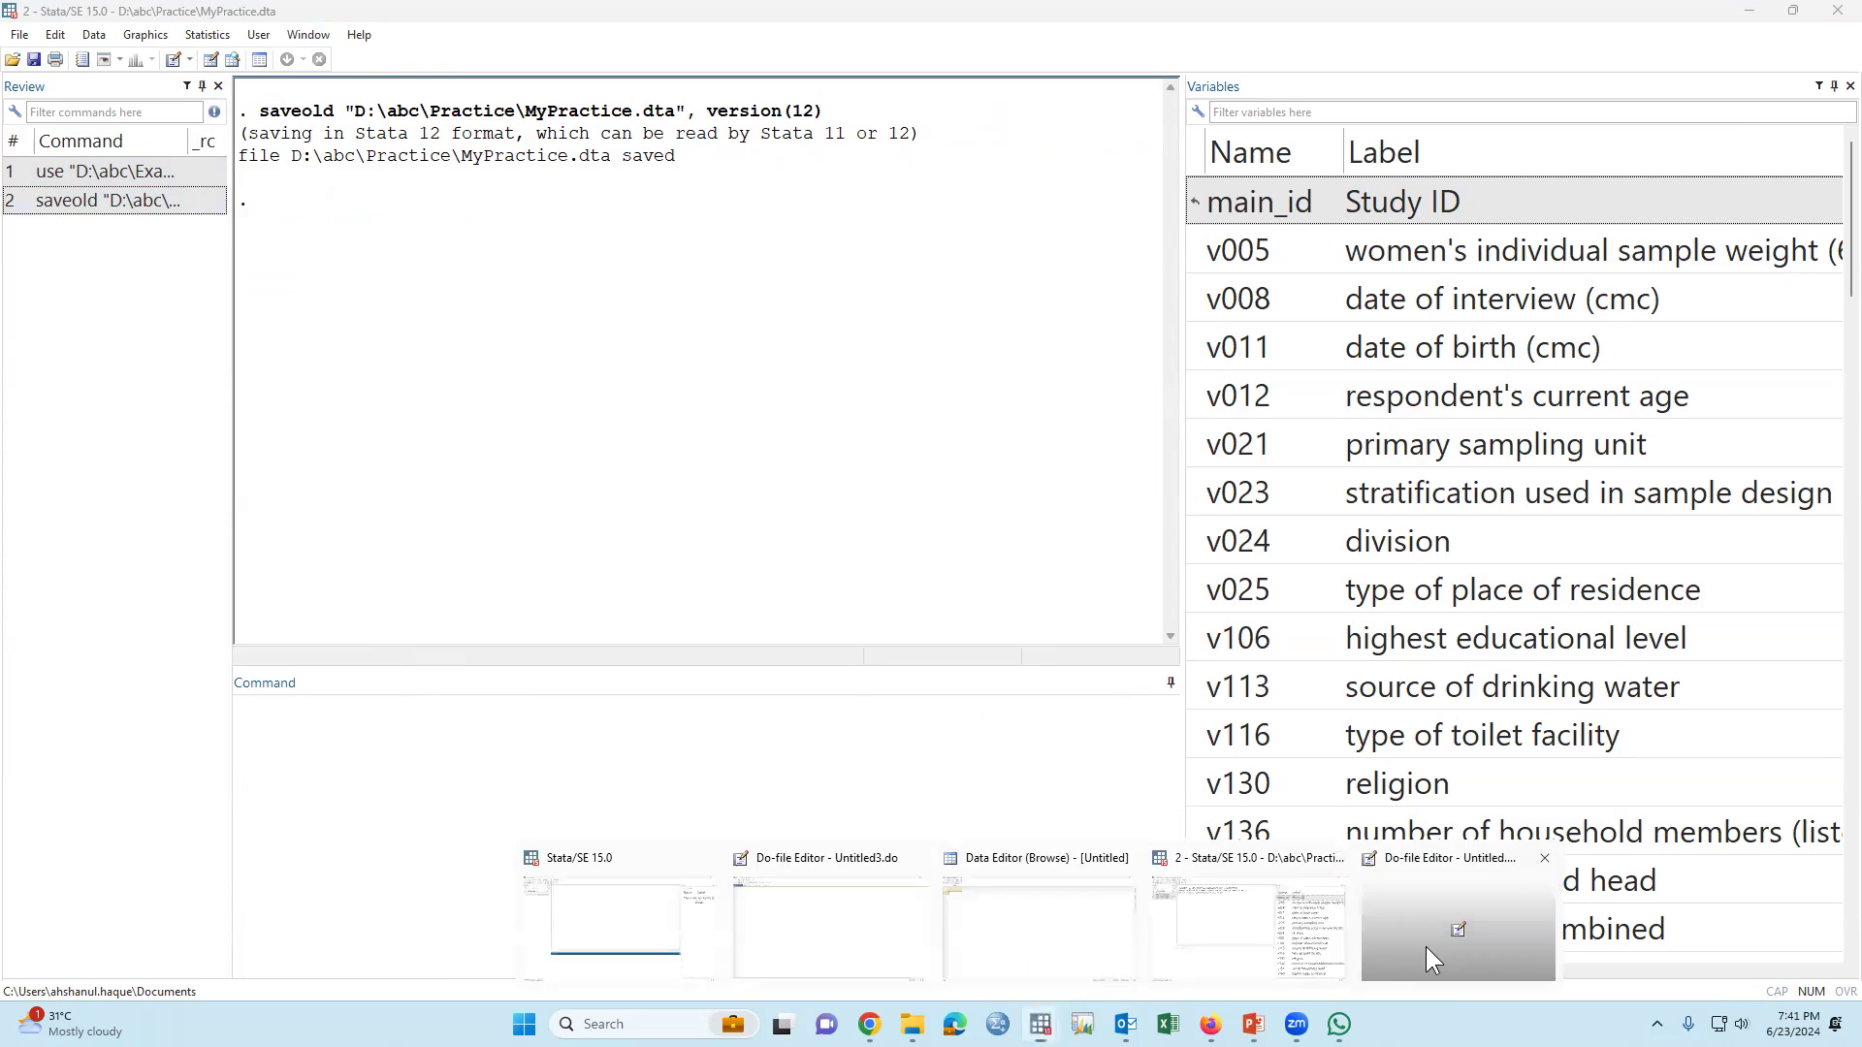
left_click(1425, 946)
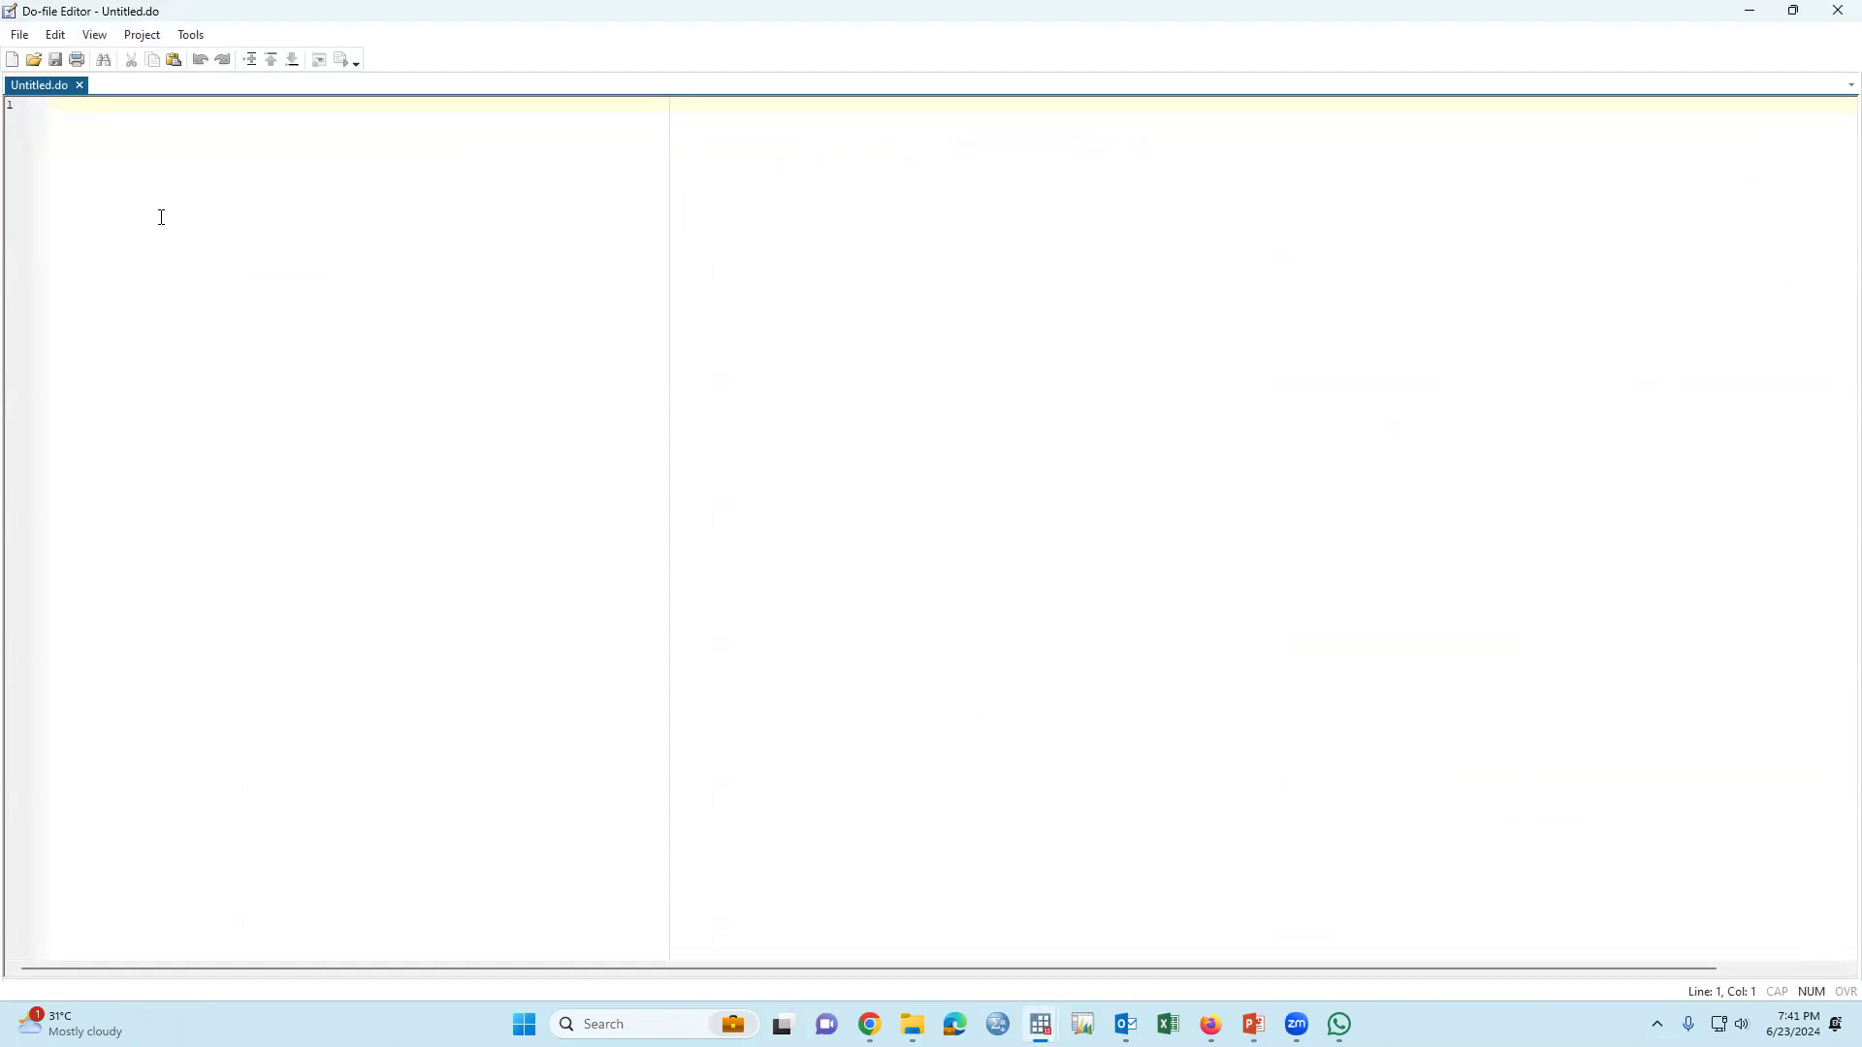
key("Return")
type("use \"D:\\abc\\ExampleData2.dta\" saveold \"D:\\abc\\Practice\\MyPractice.dta\", version(12)")
scroll(187, 297, "up", 6)
scroll(187, 297, "up", 10)
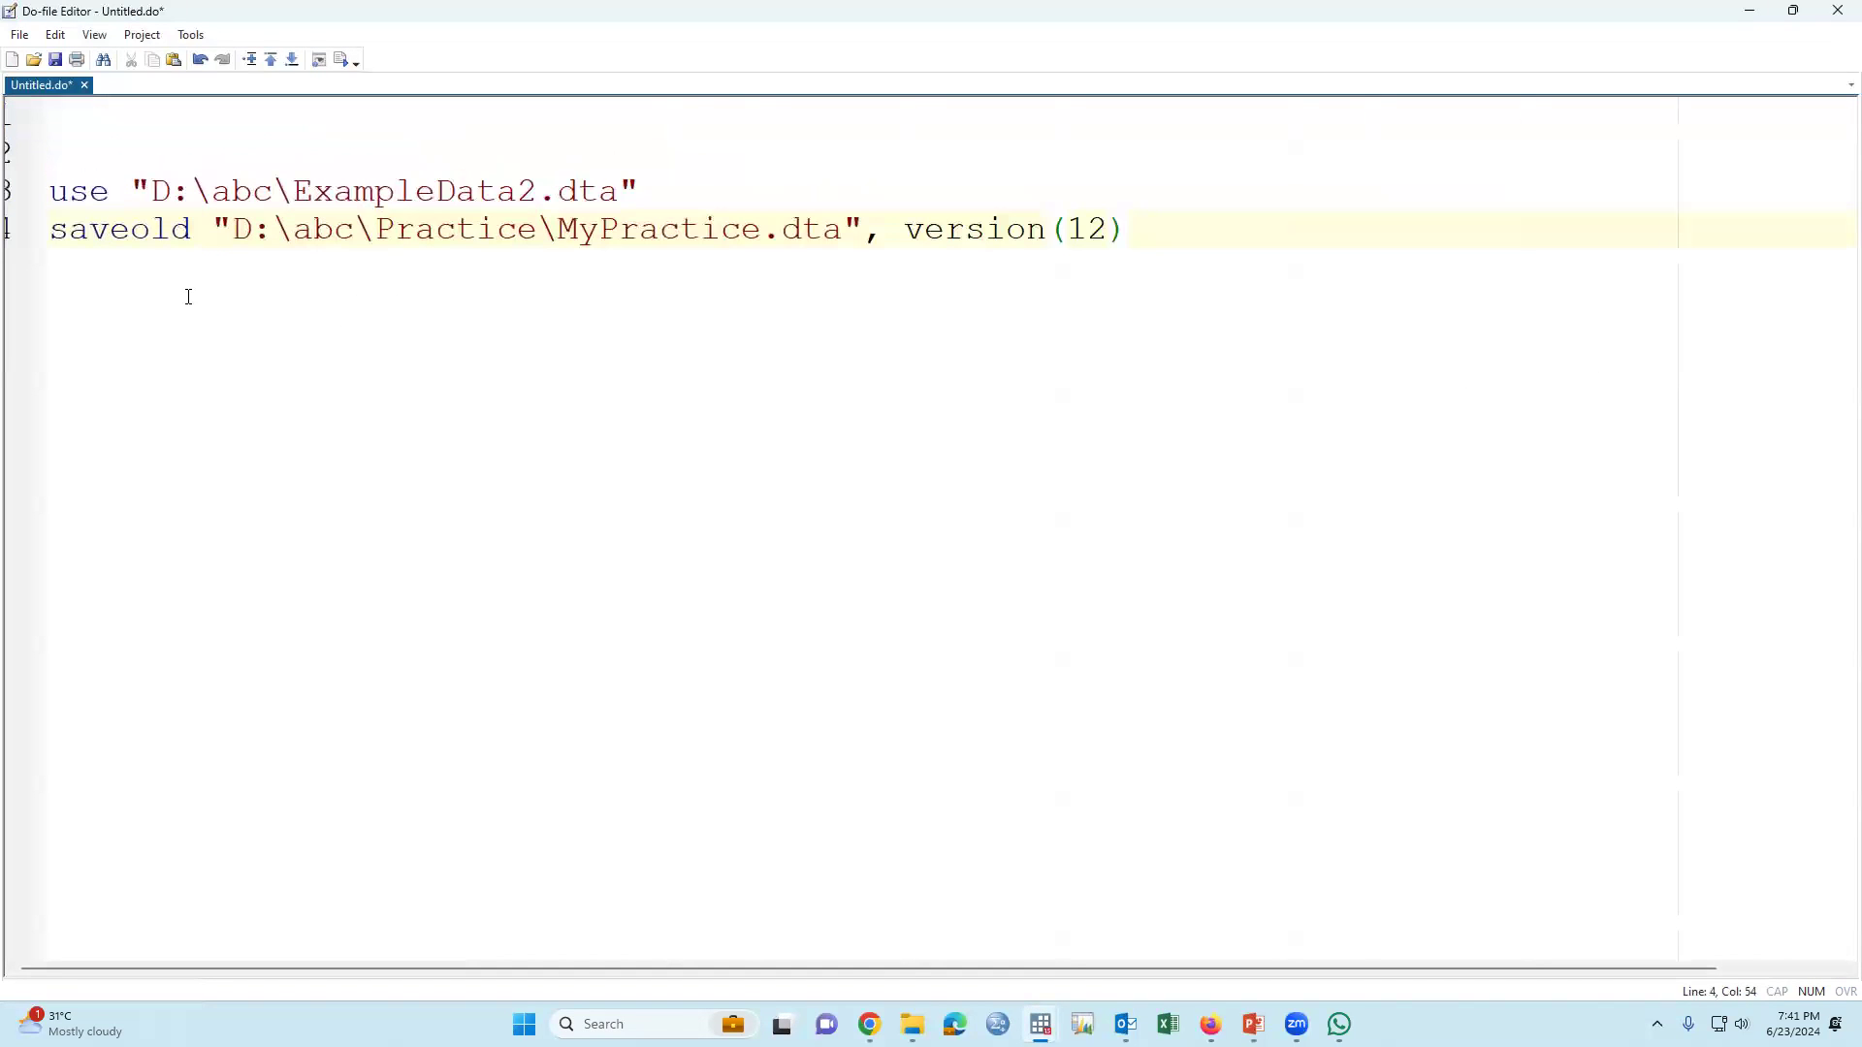
Append ', clear' to the use command line.
left_click_drag(52, 192, 665, 183)
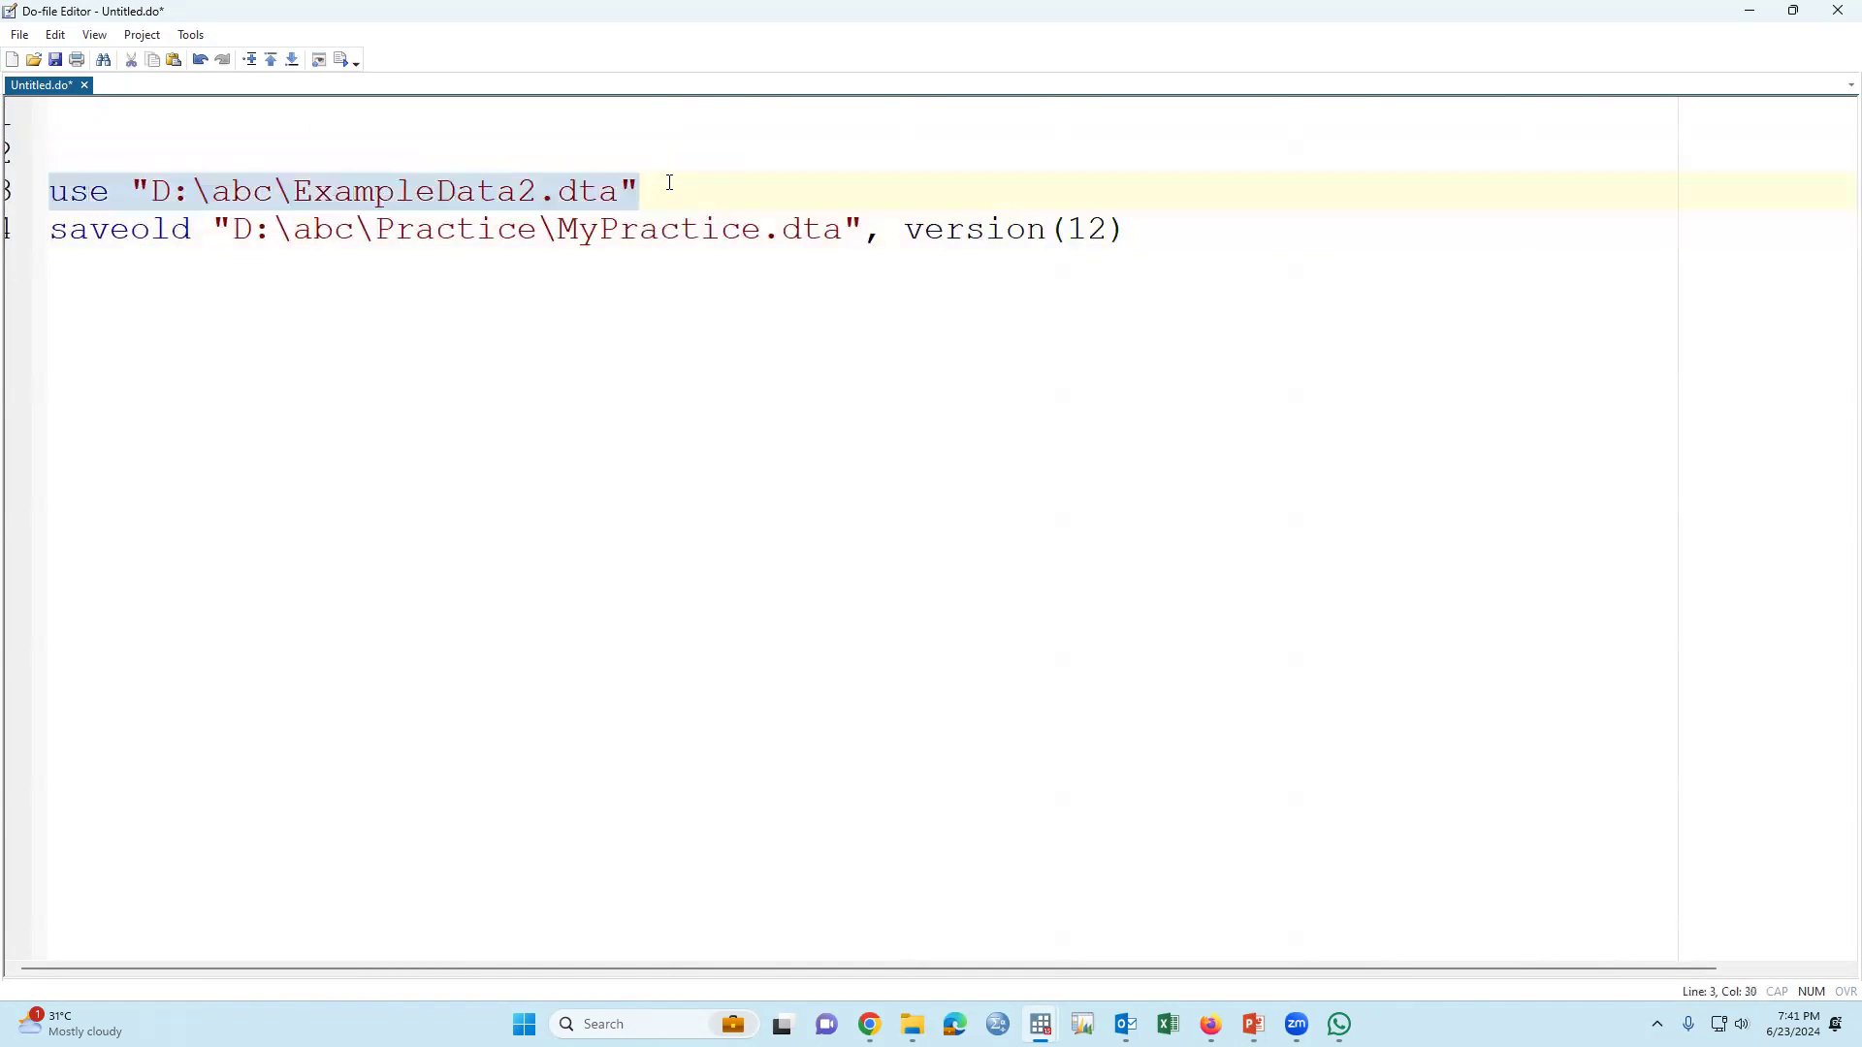
left_click(474, 354)
left_click_drag(52, 231, 1193, 229)
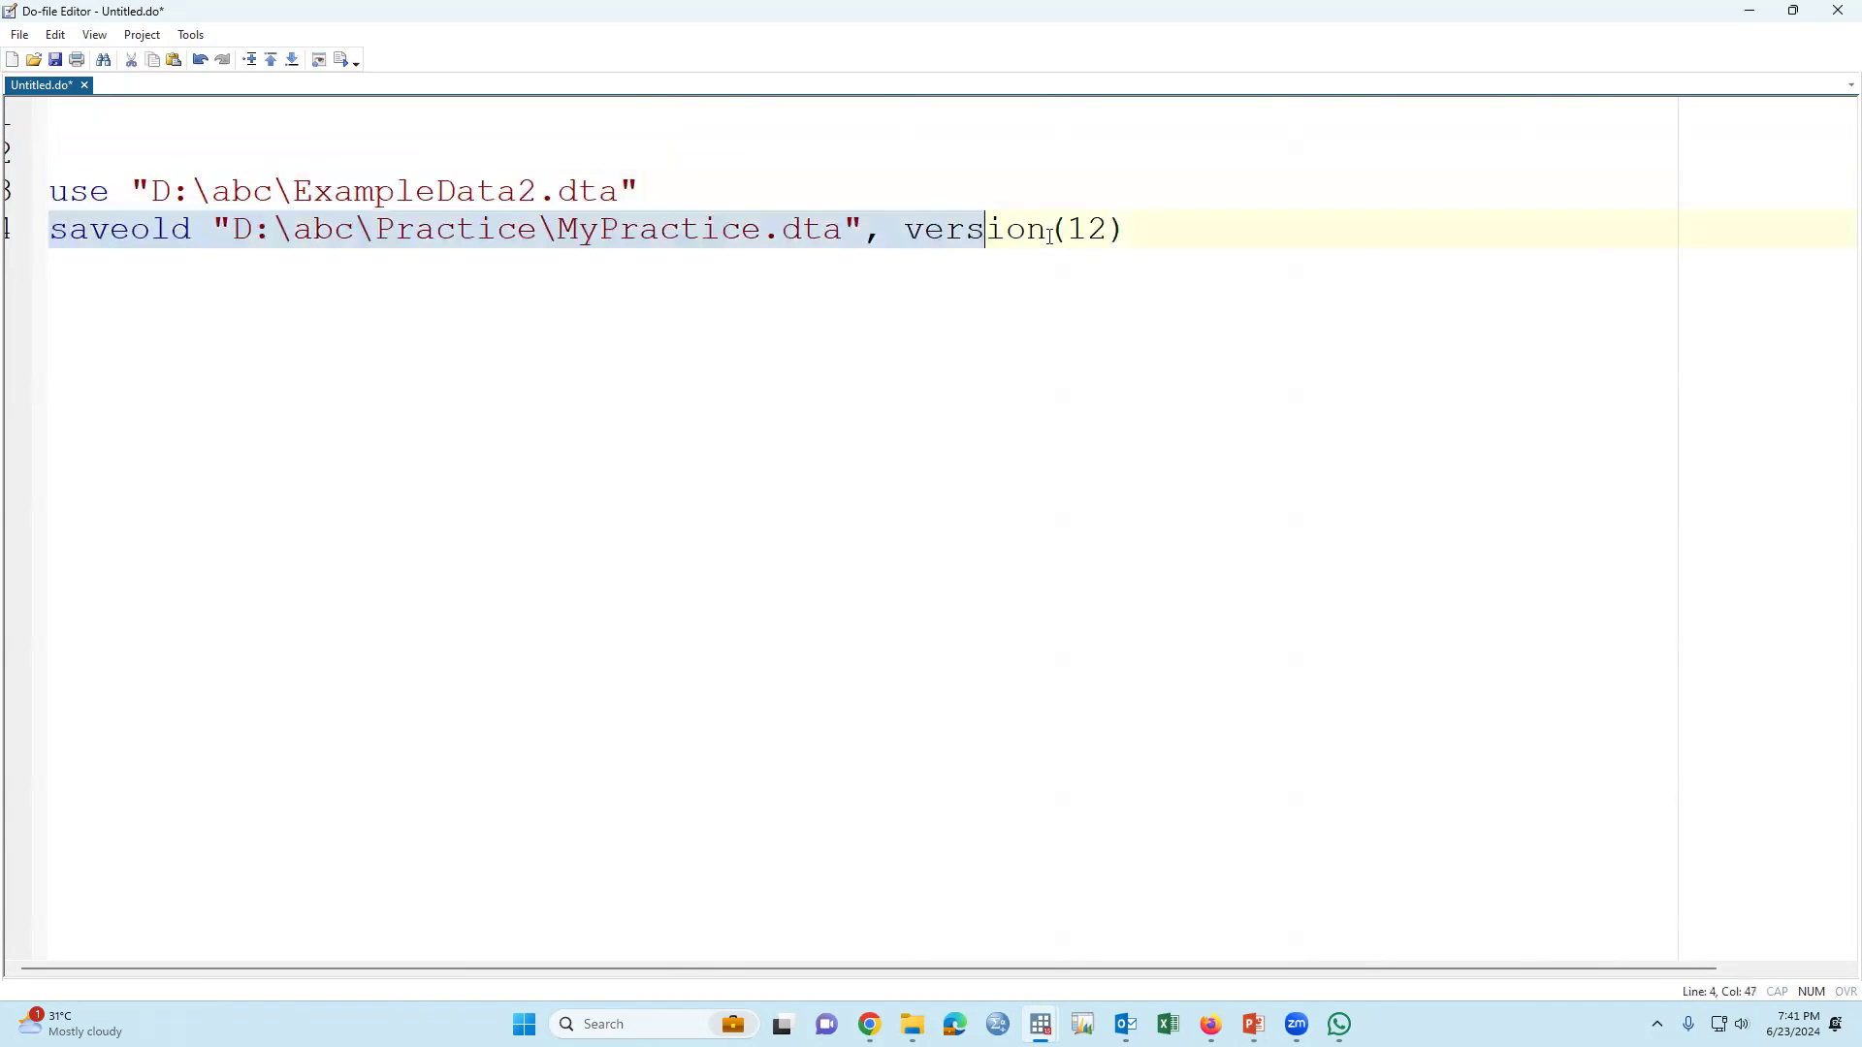
left_click(748, 361)
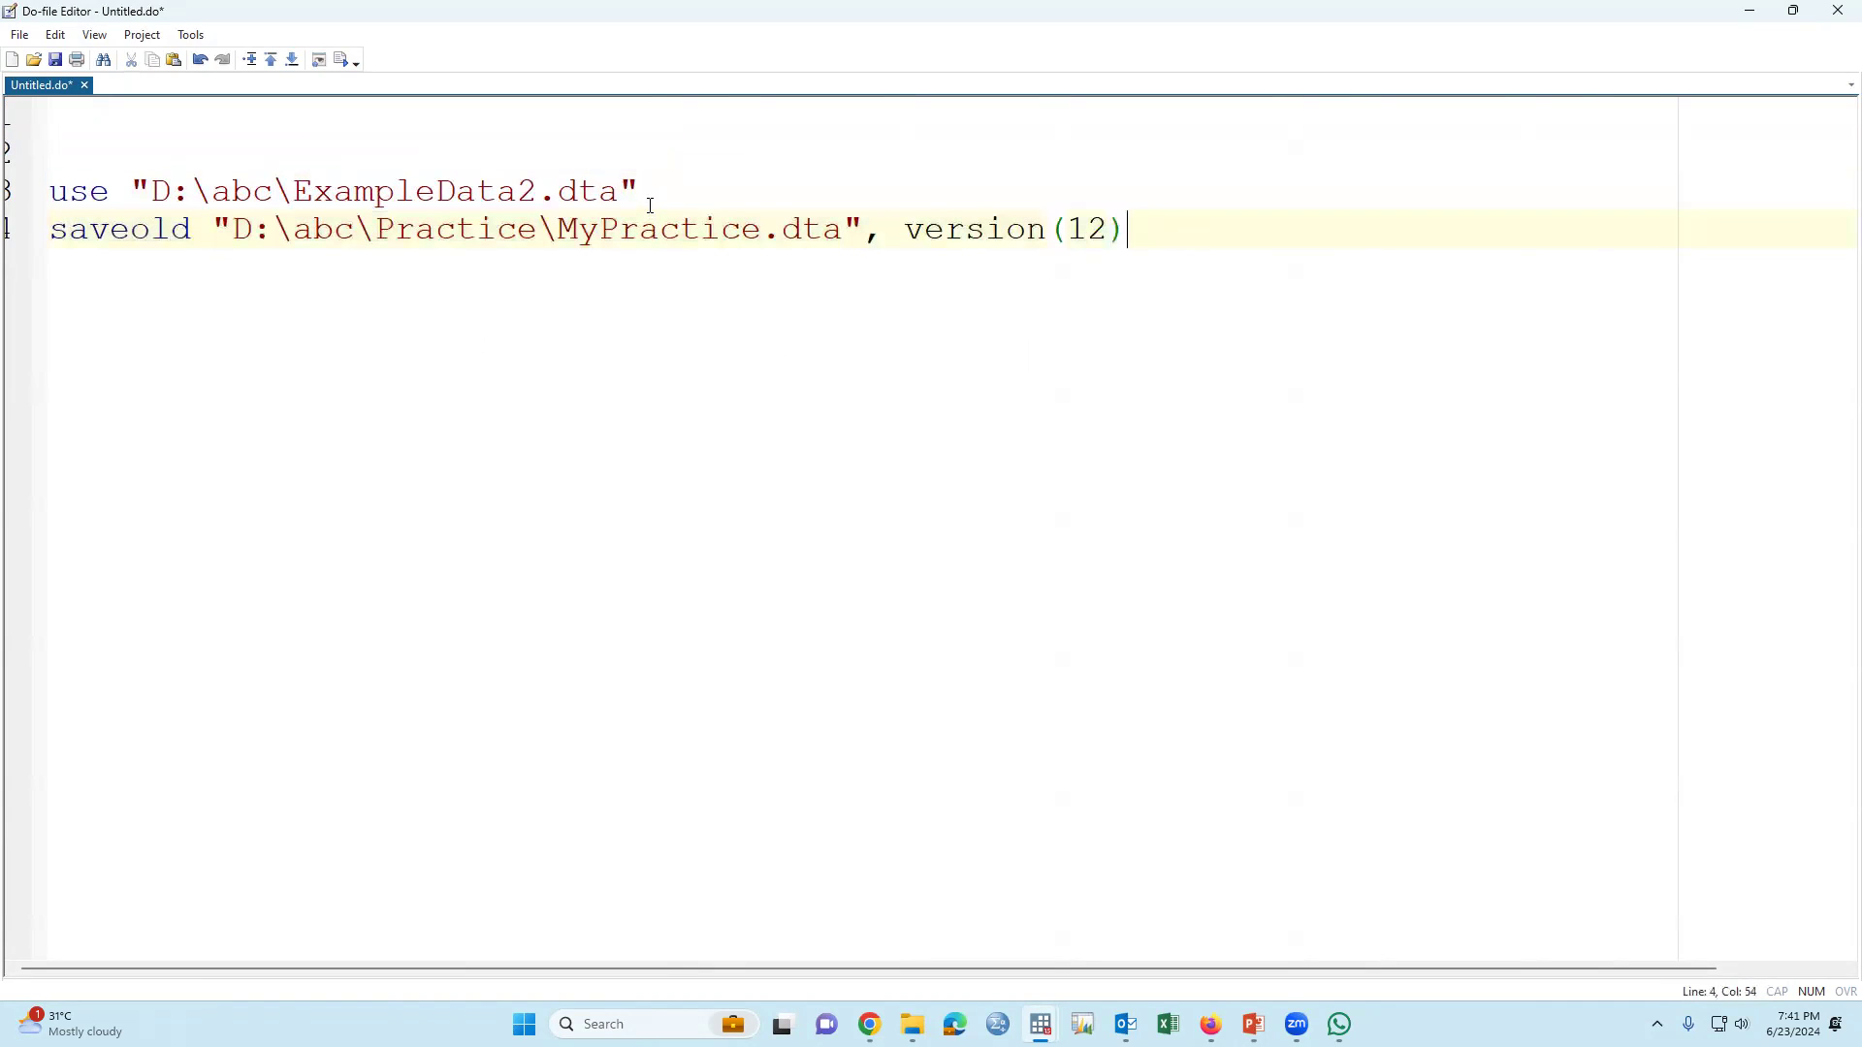
left_click(643, 192)
key("Return")
left_click(666, 198)
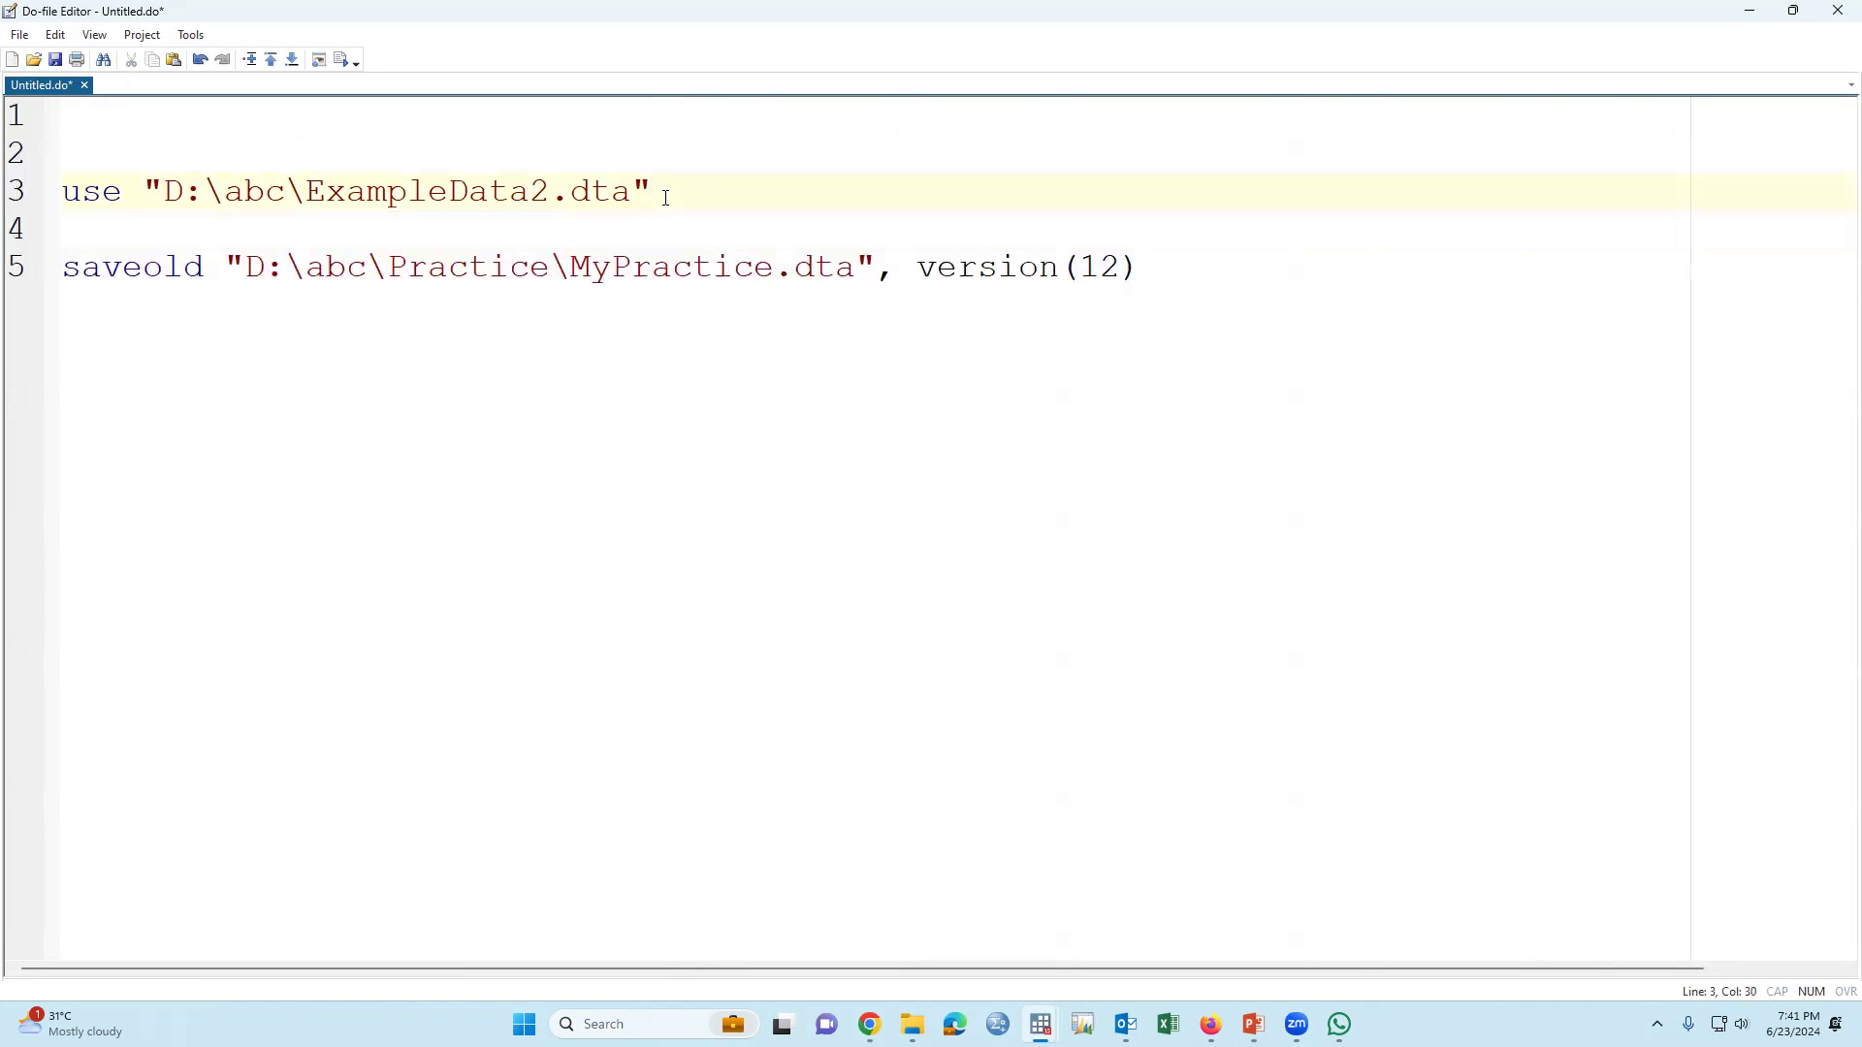
type(", clear")
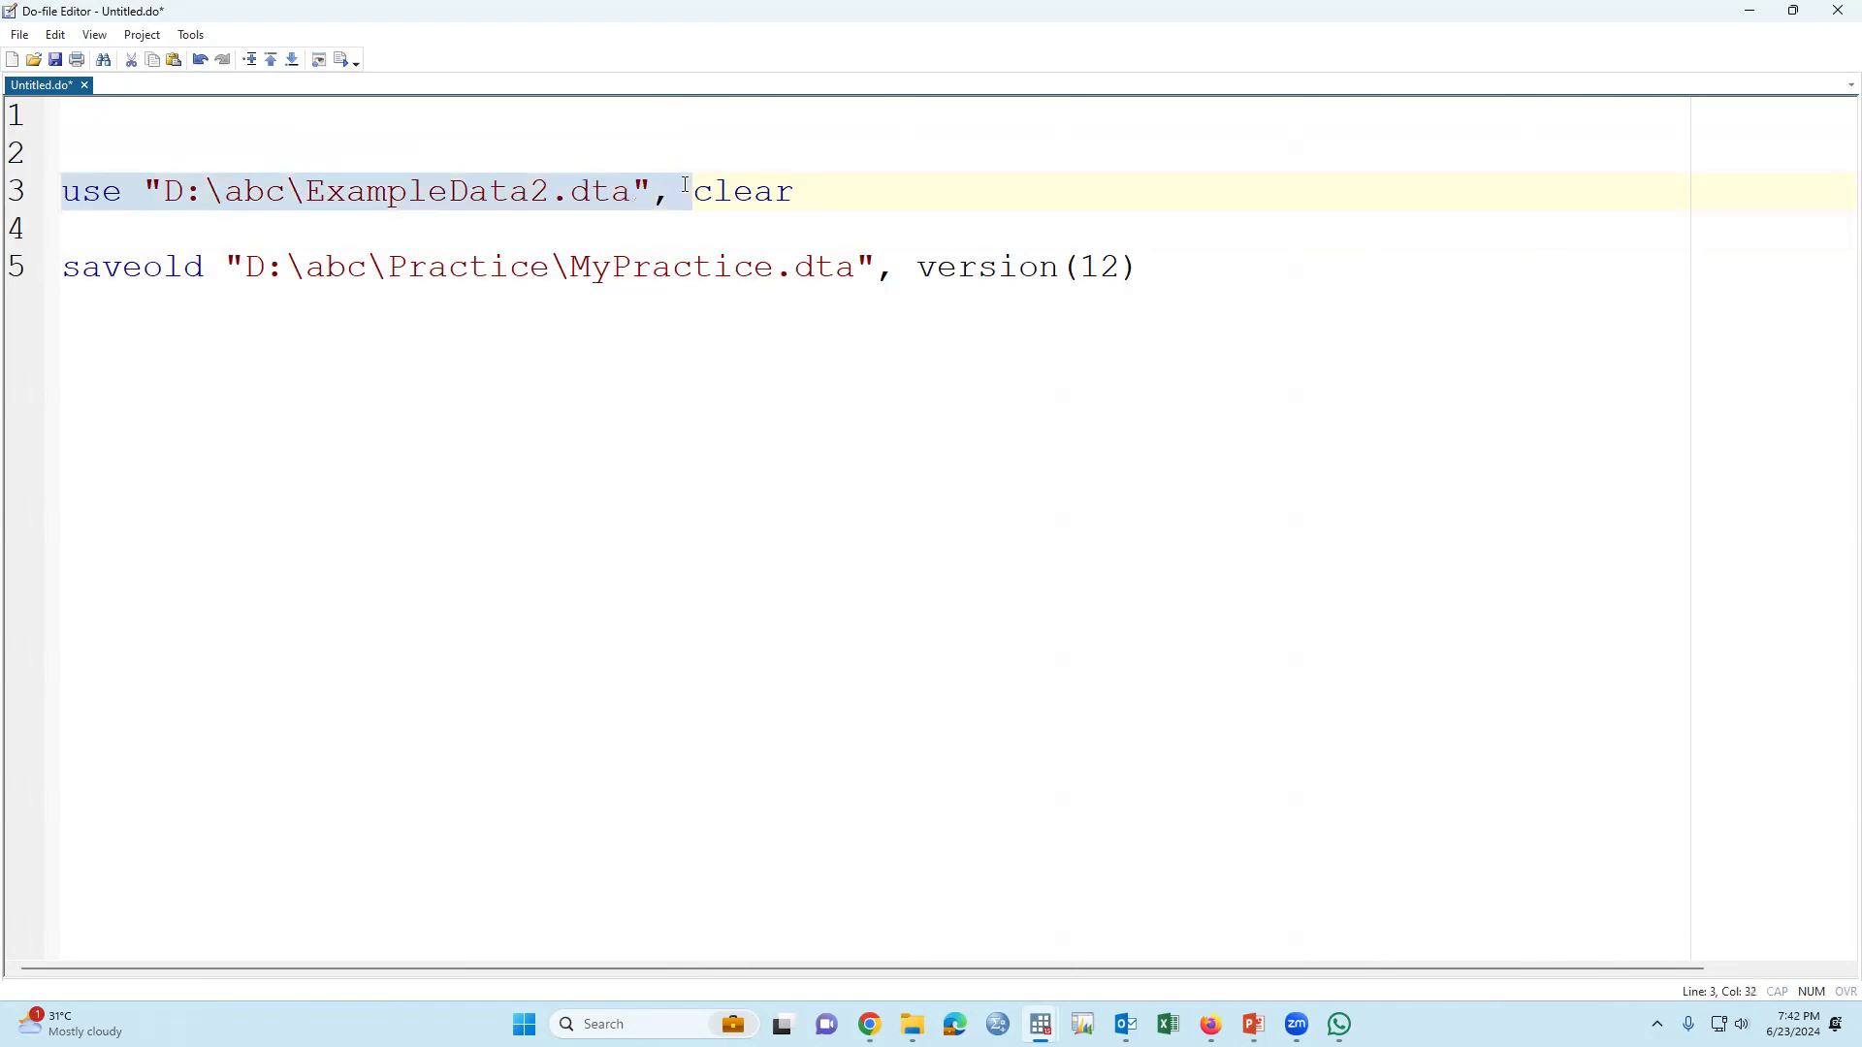
Replace version(12) with replace on the saveold line and remove the blank line between commands.
left_click_drag(64, 194, 825, 184)
key("Down")
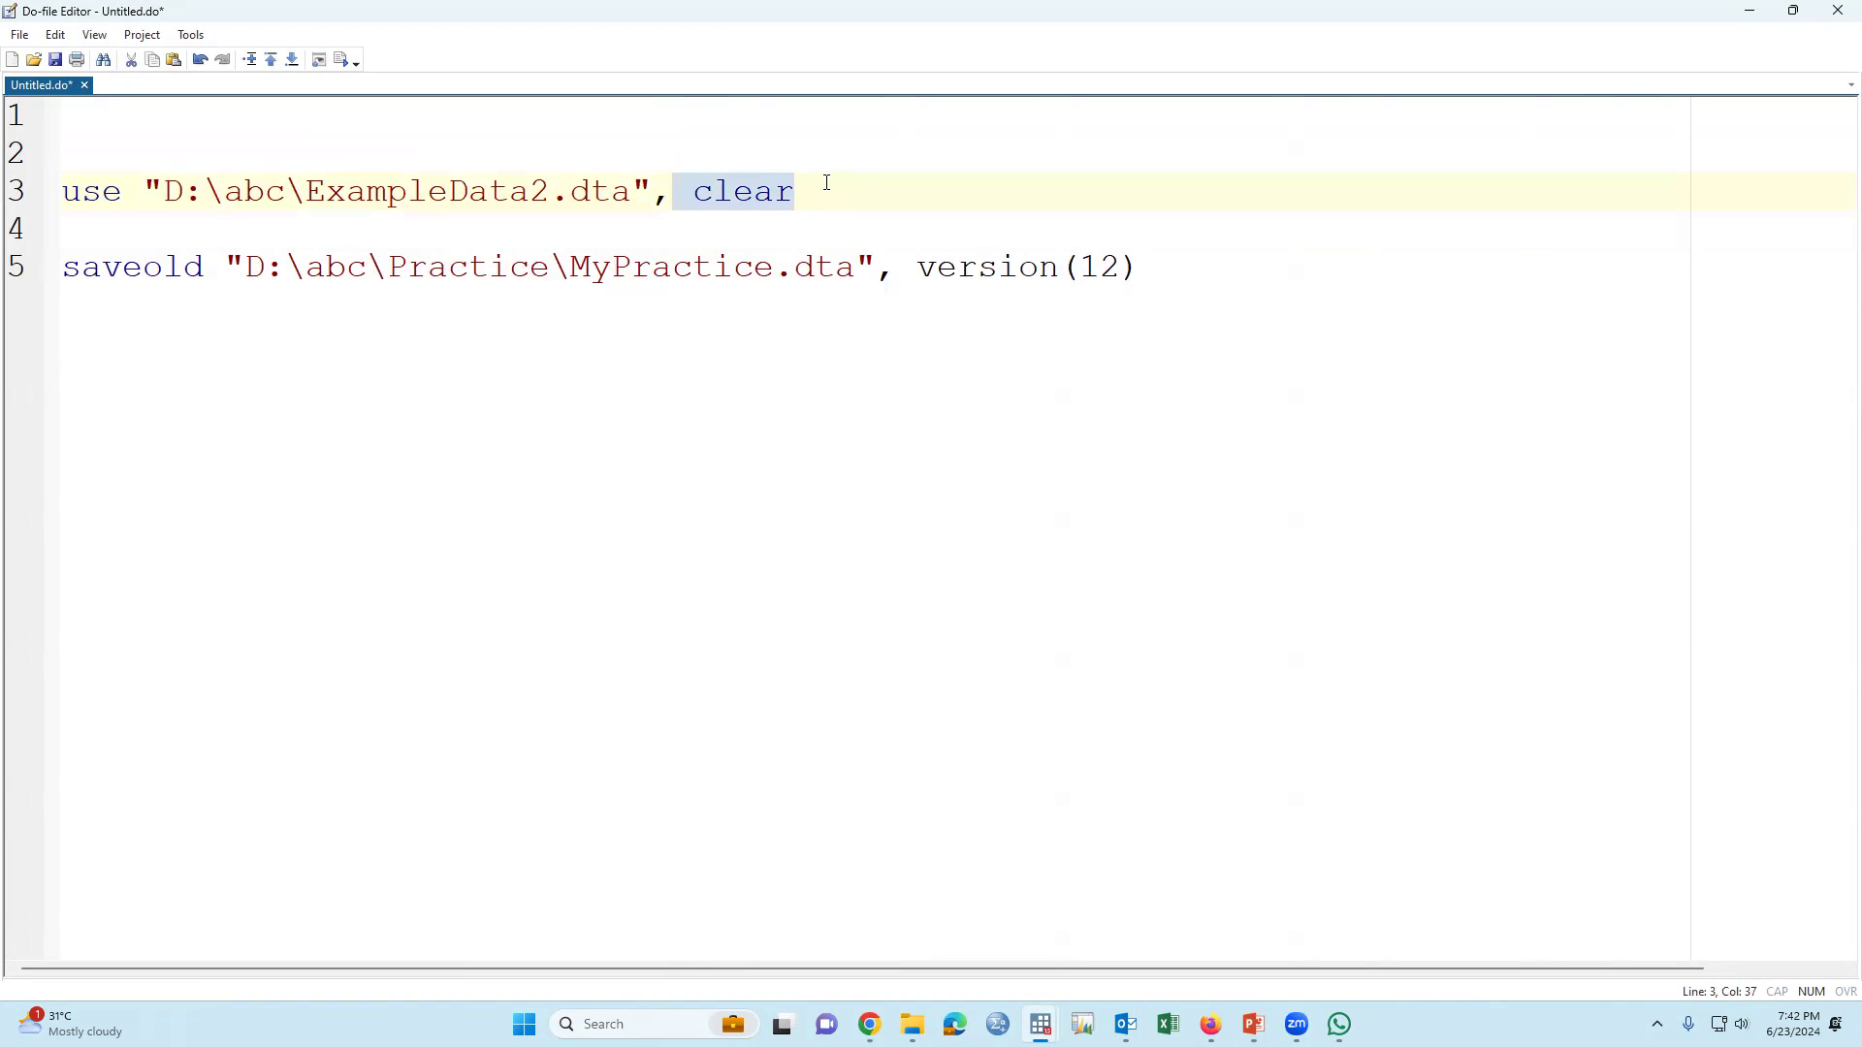
key("ctrl+End")
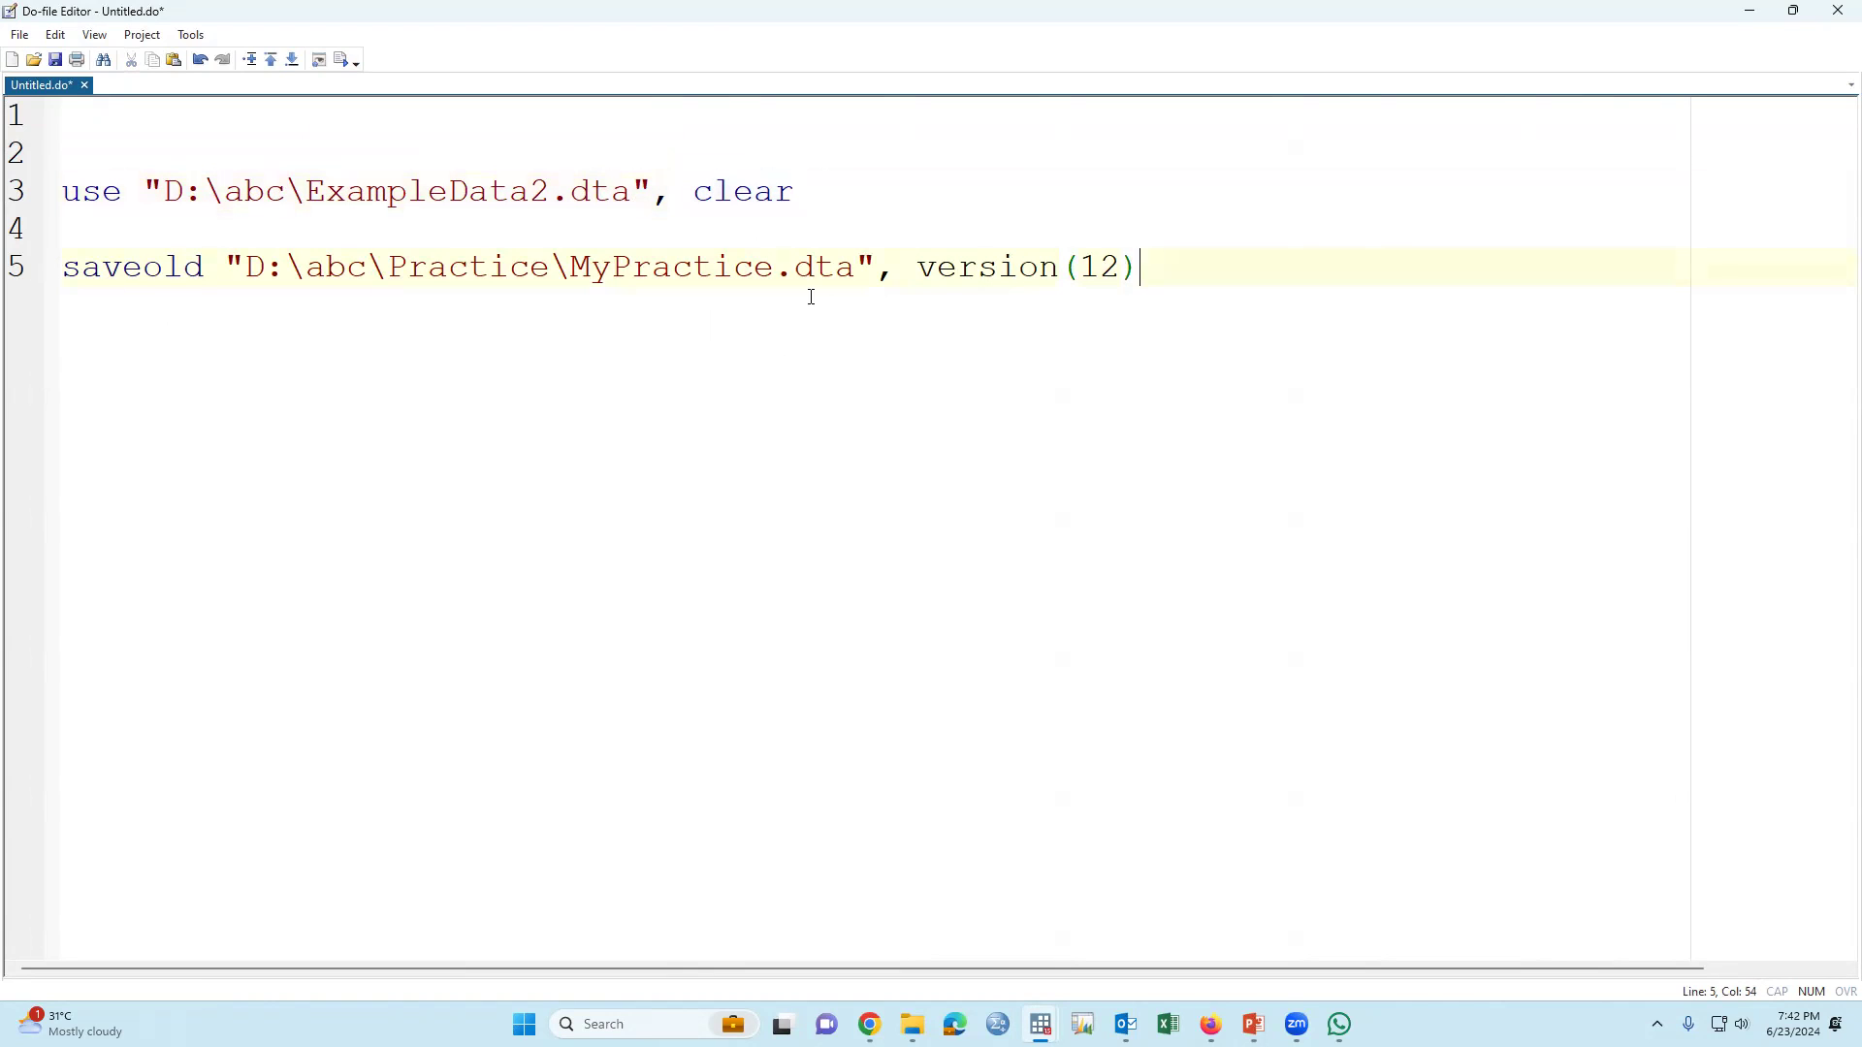
left_click_drag(918, 270, 1232, 270)
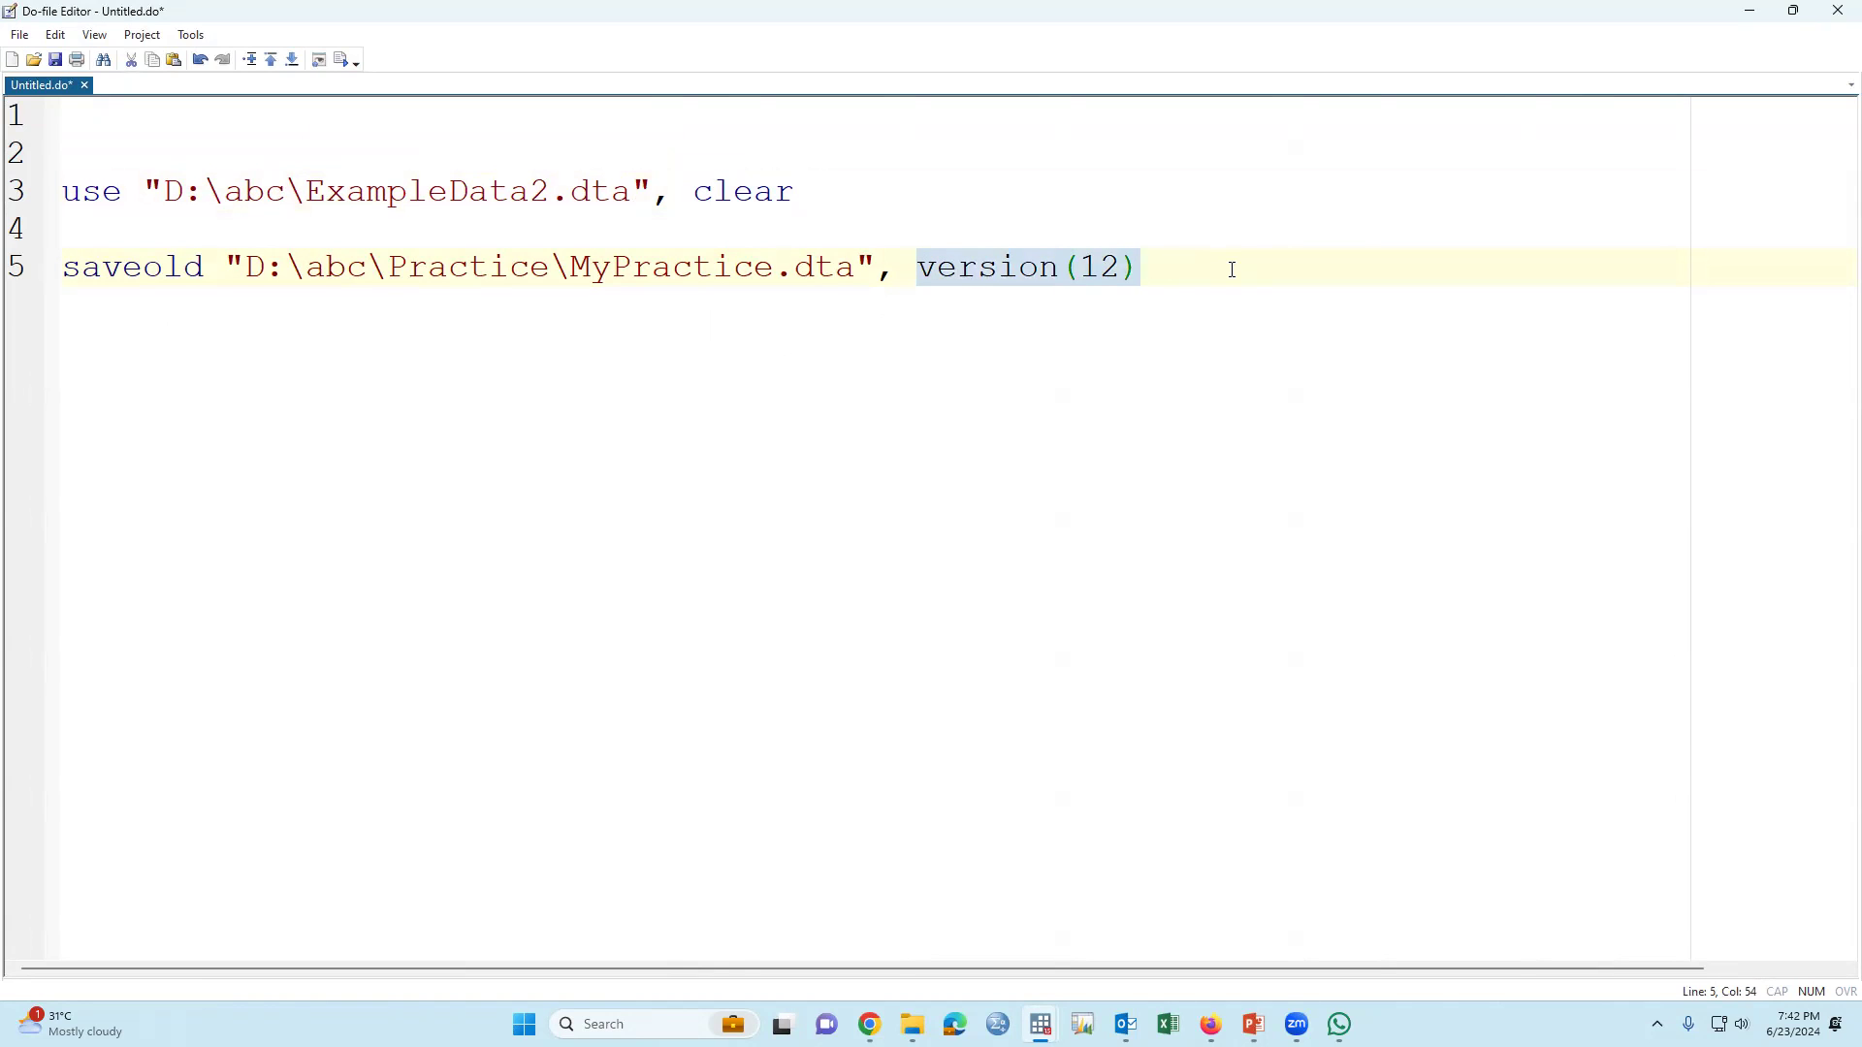
type("replace")
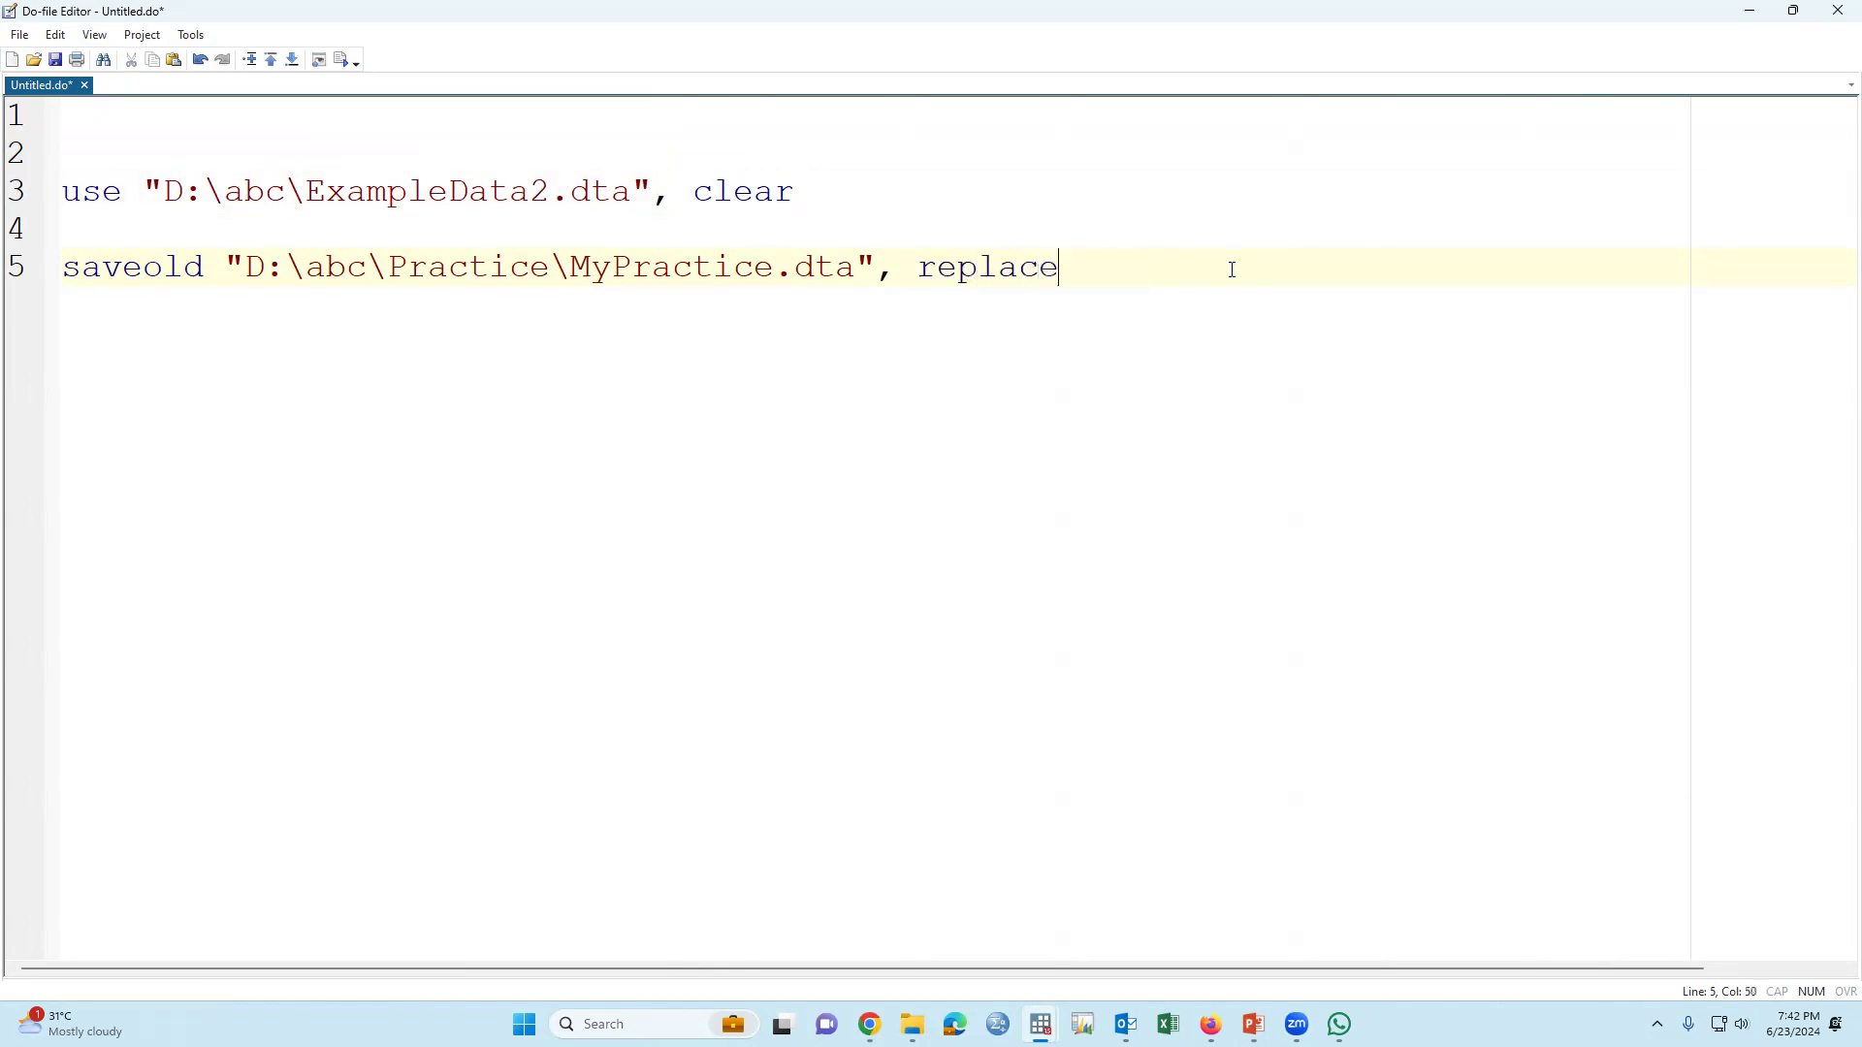
key("Return")
key("Return")
key("Return")
key("Return")
key("Return")
key("Return")
key("Return")
key("Return")
key("Return")
key("Return")
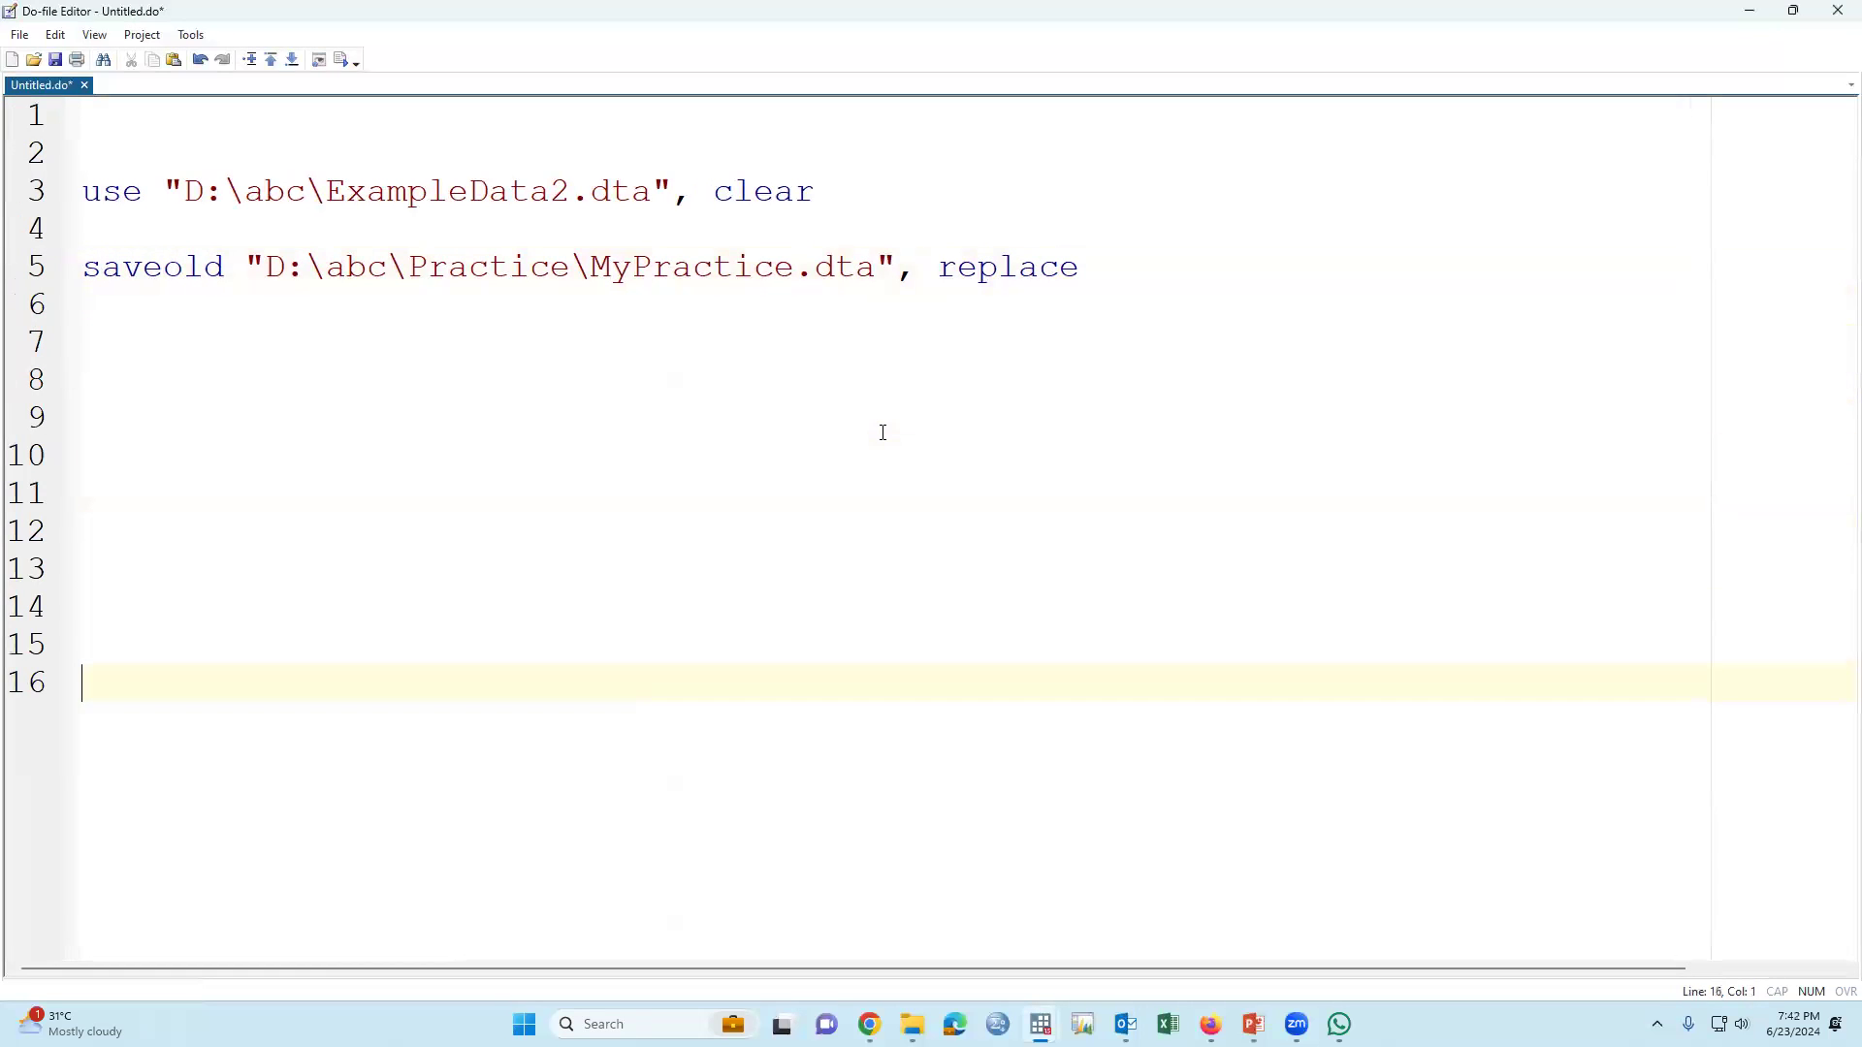
left_click(126, 246)
key("Delete")
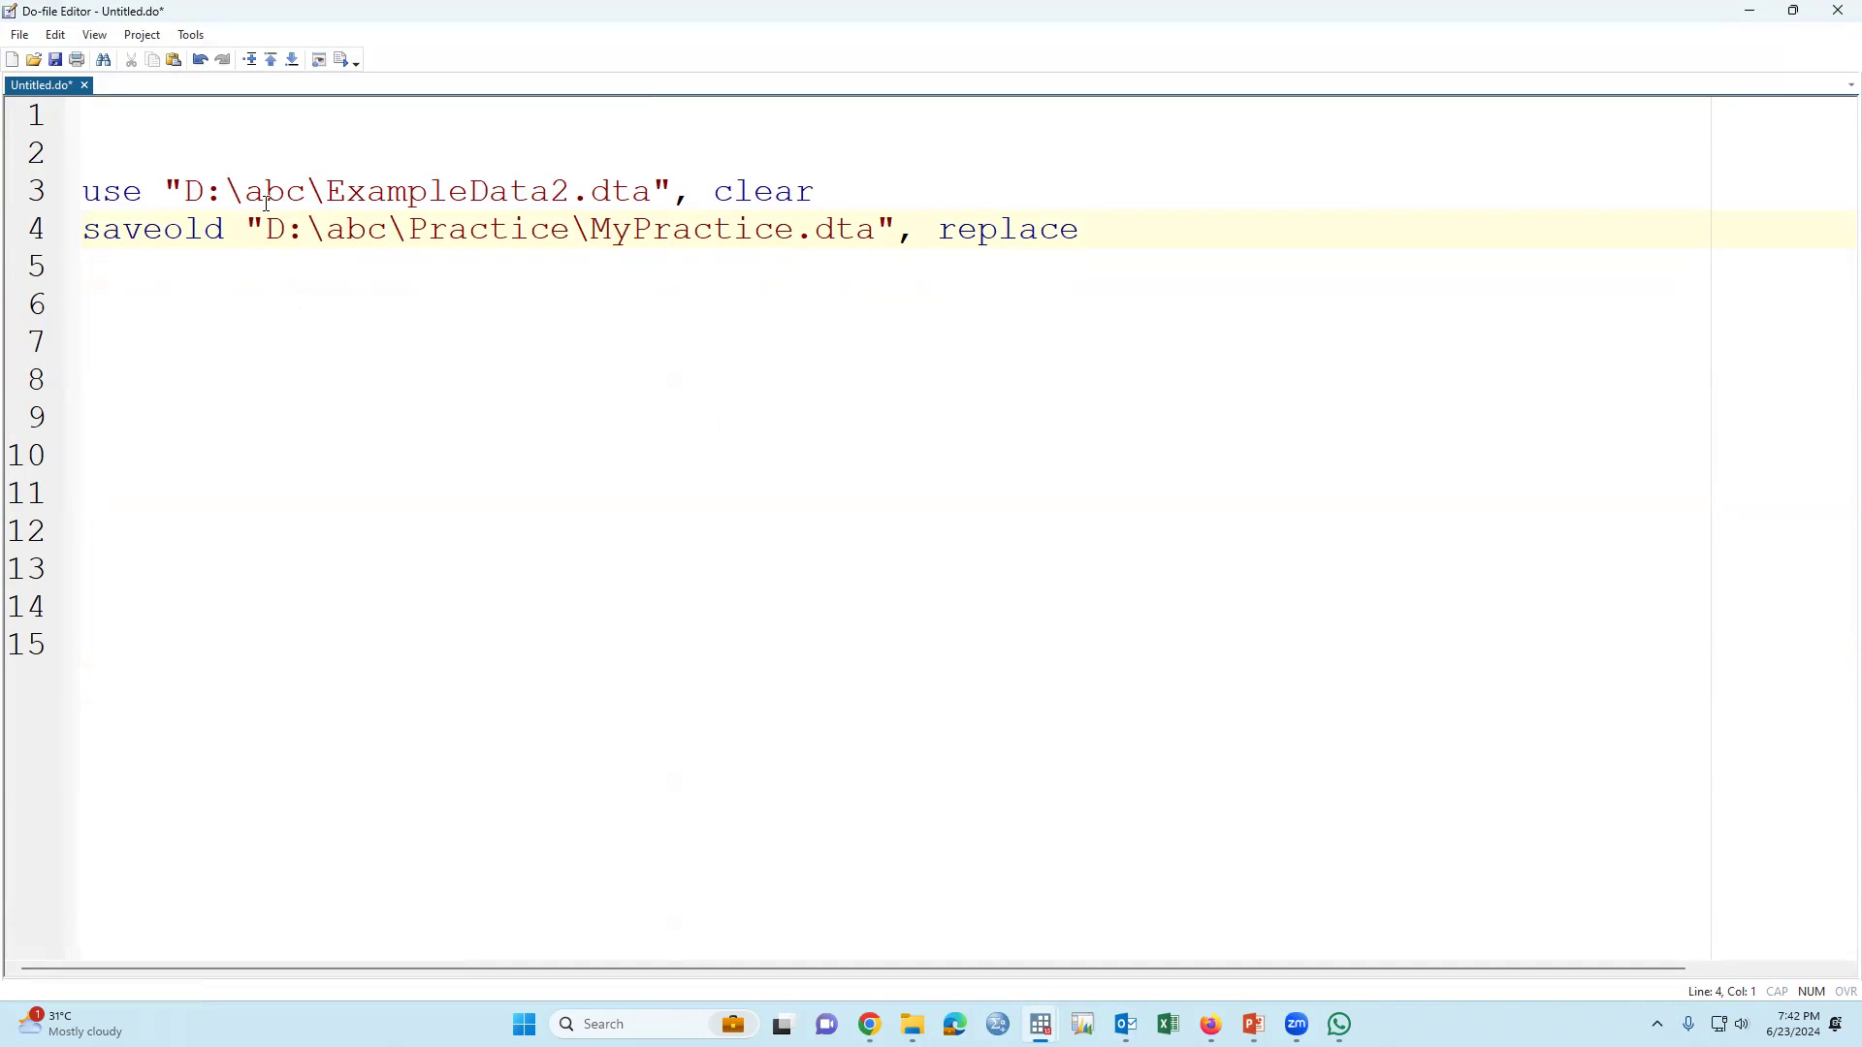
Save the do-file as MyDO.do in D:\abc\Practice.
left_click(27, 39)
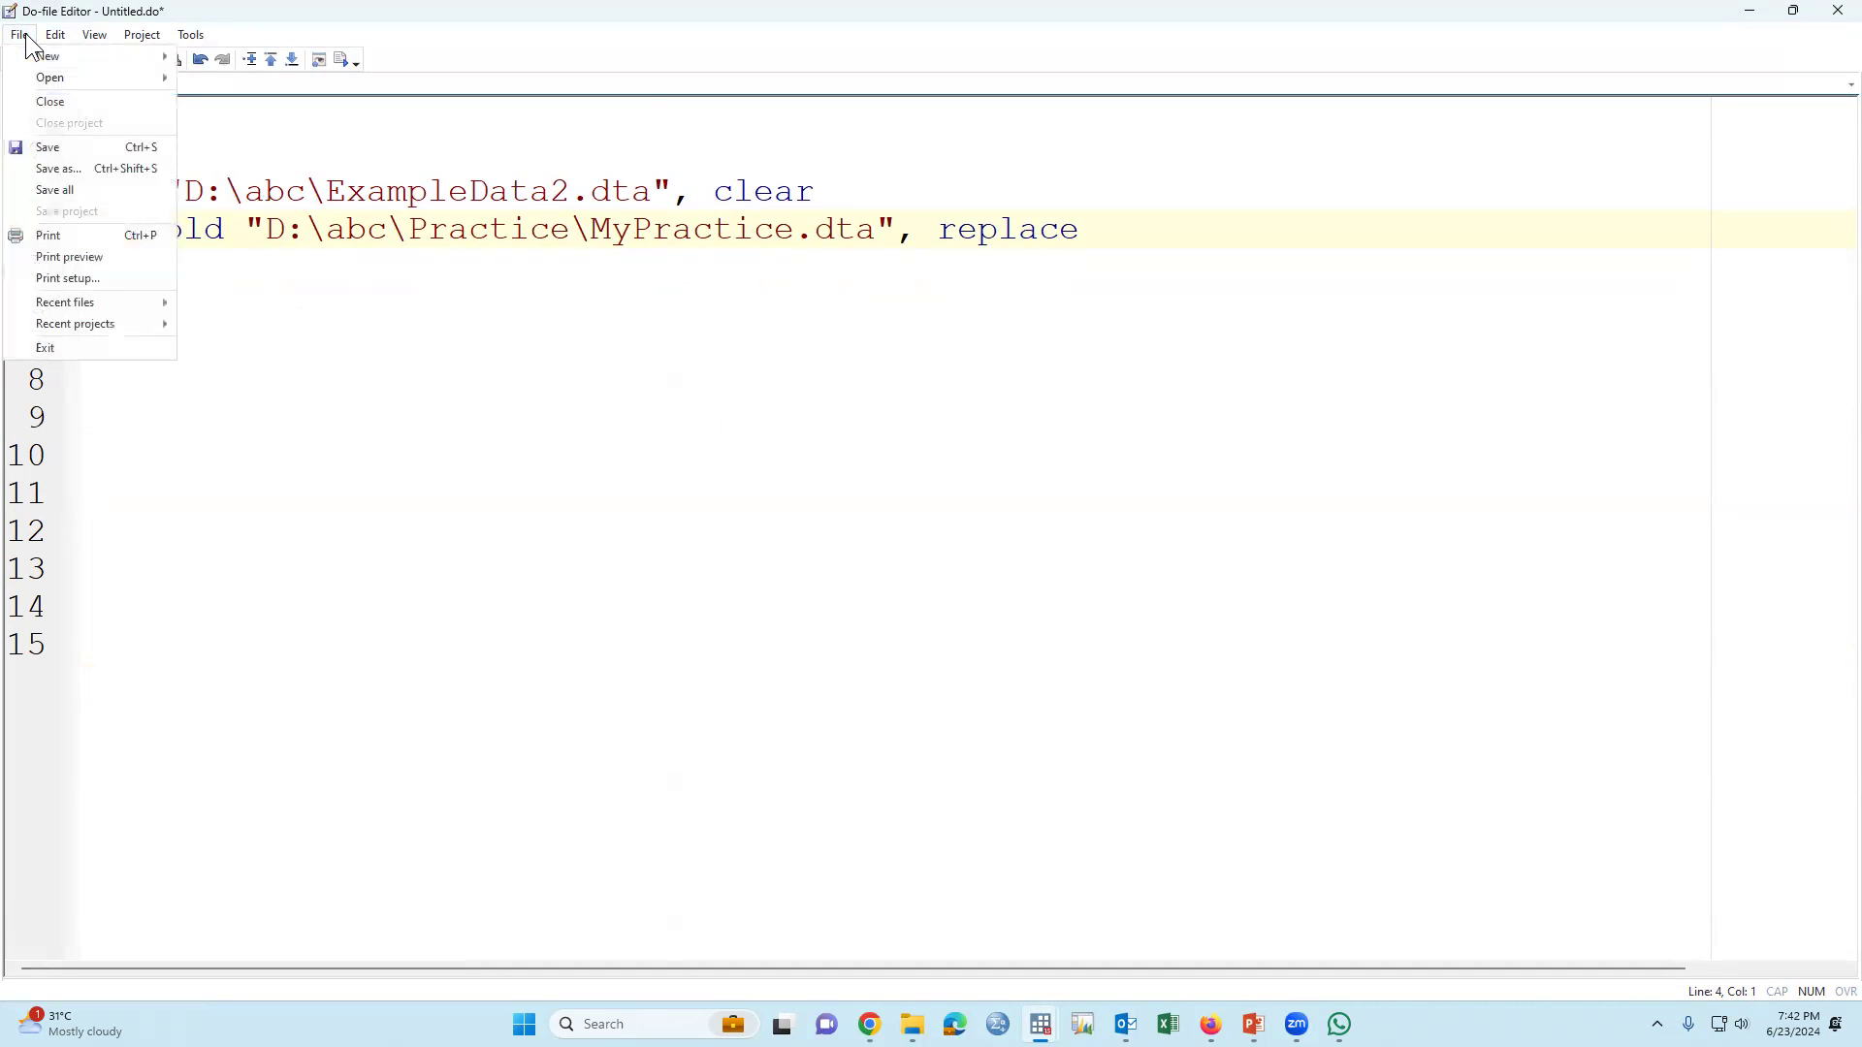
left_click(58, 169)
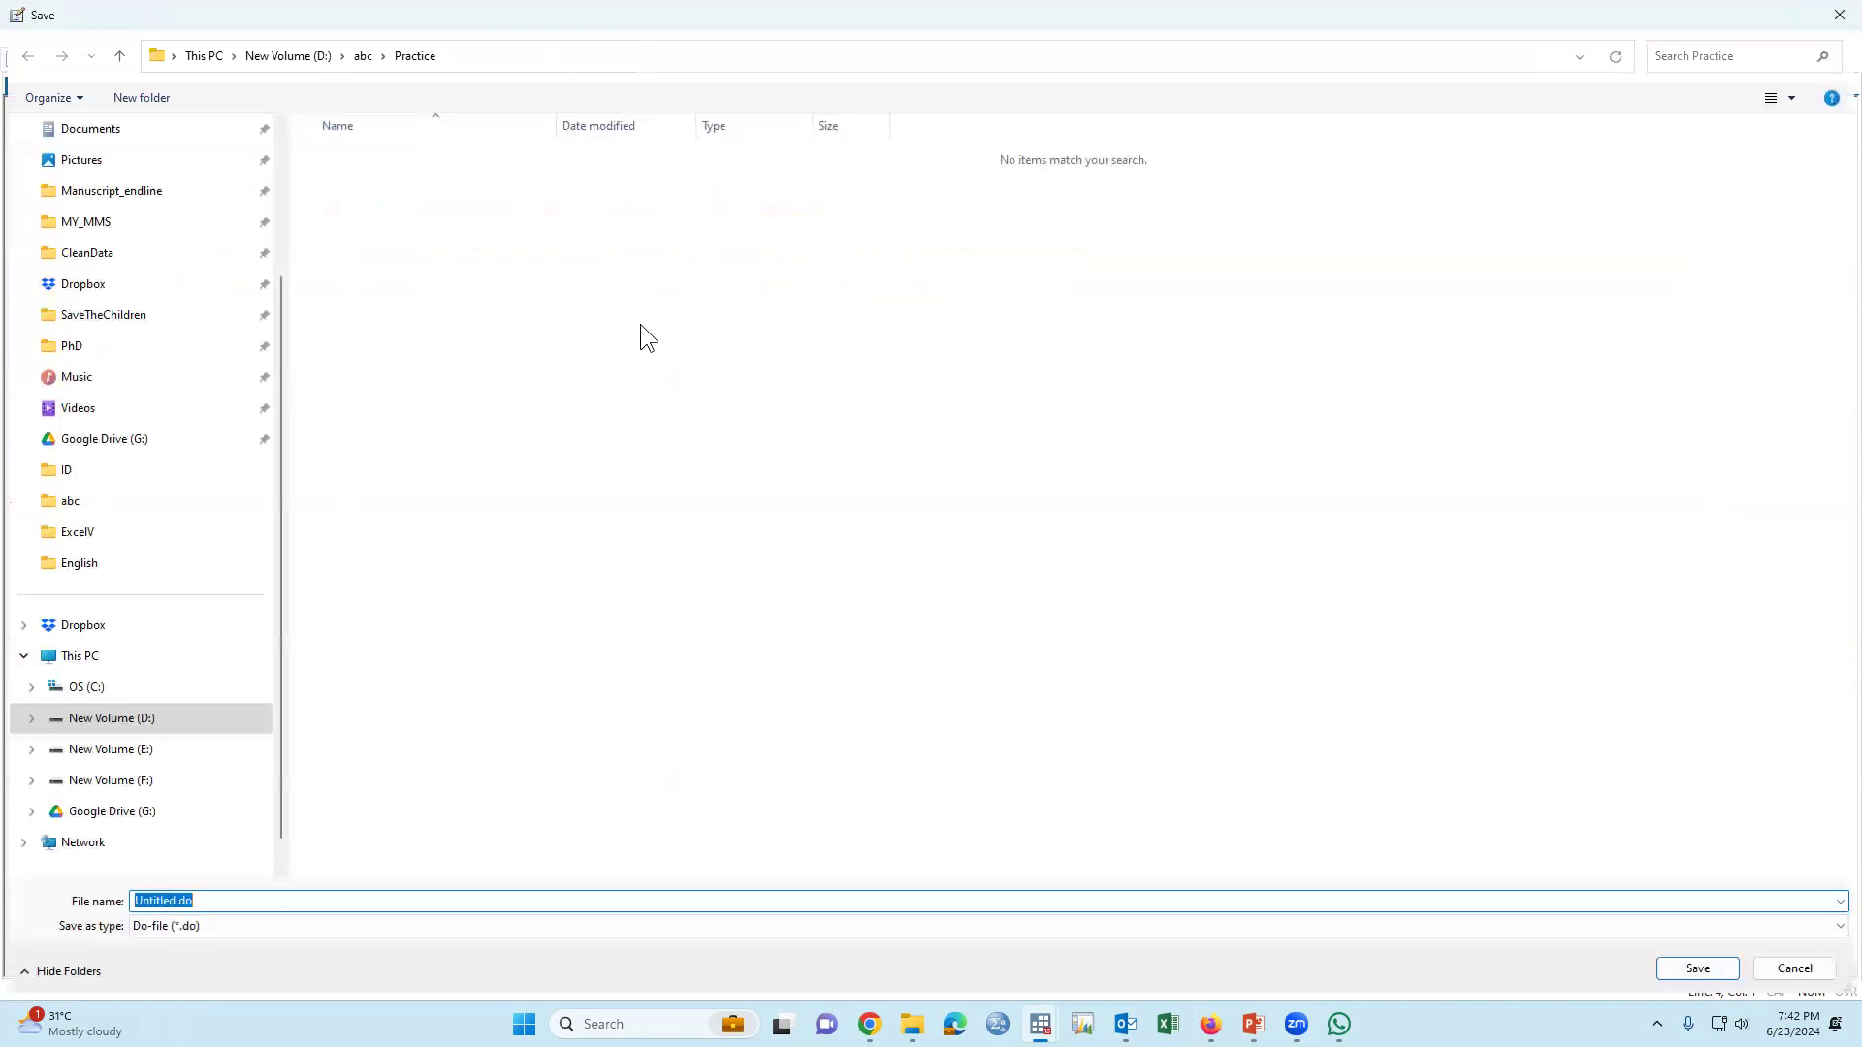
left_click(300, 58)
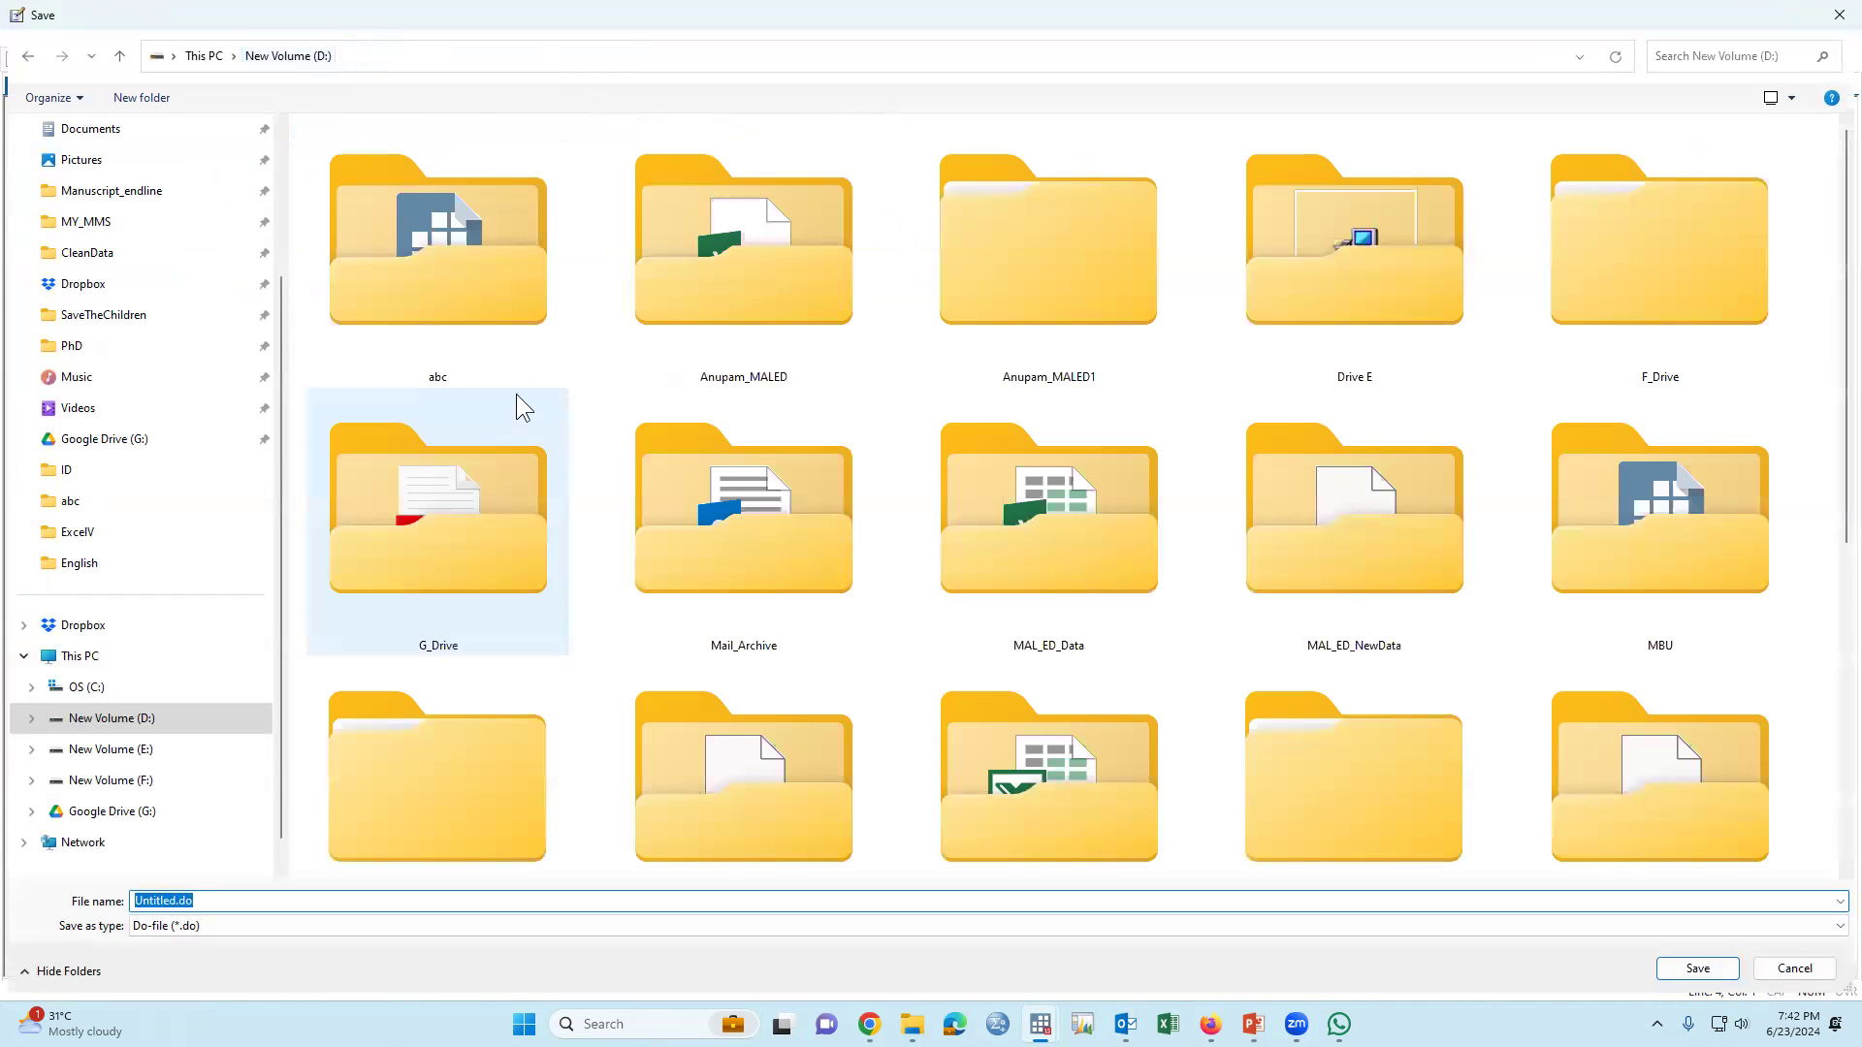
double_click(473, 285)
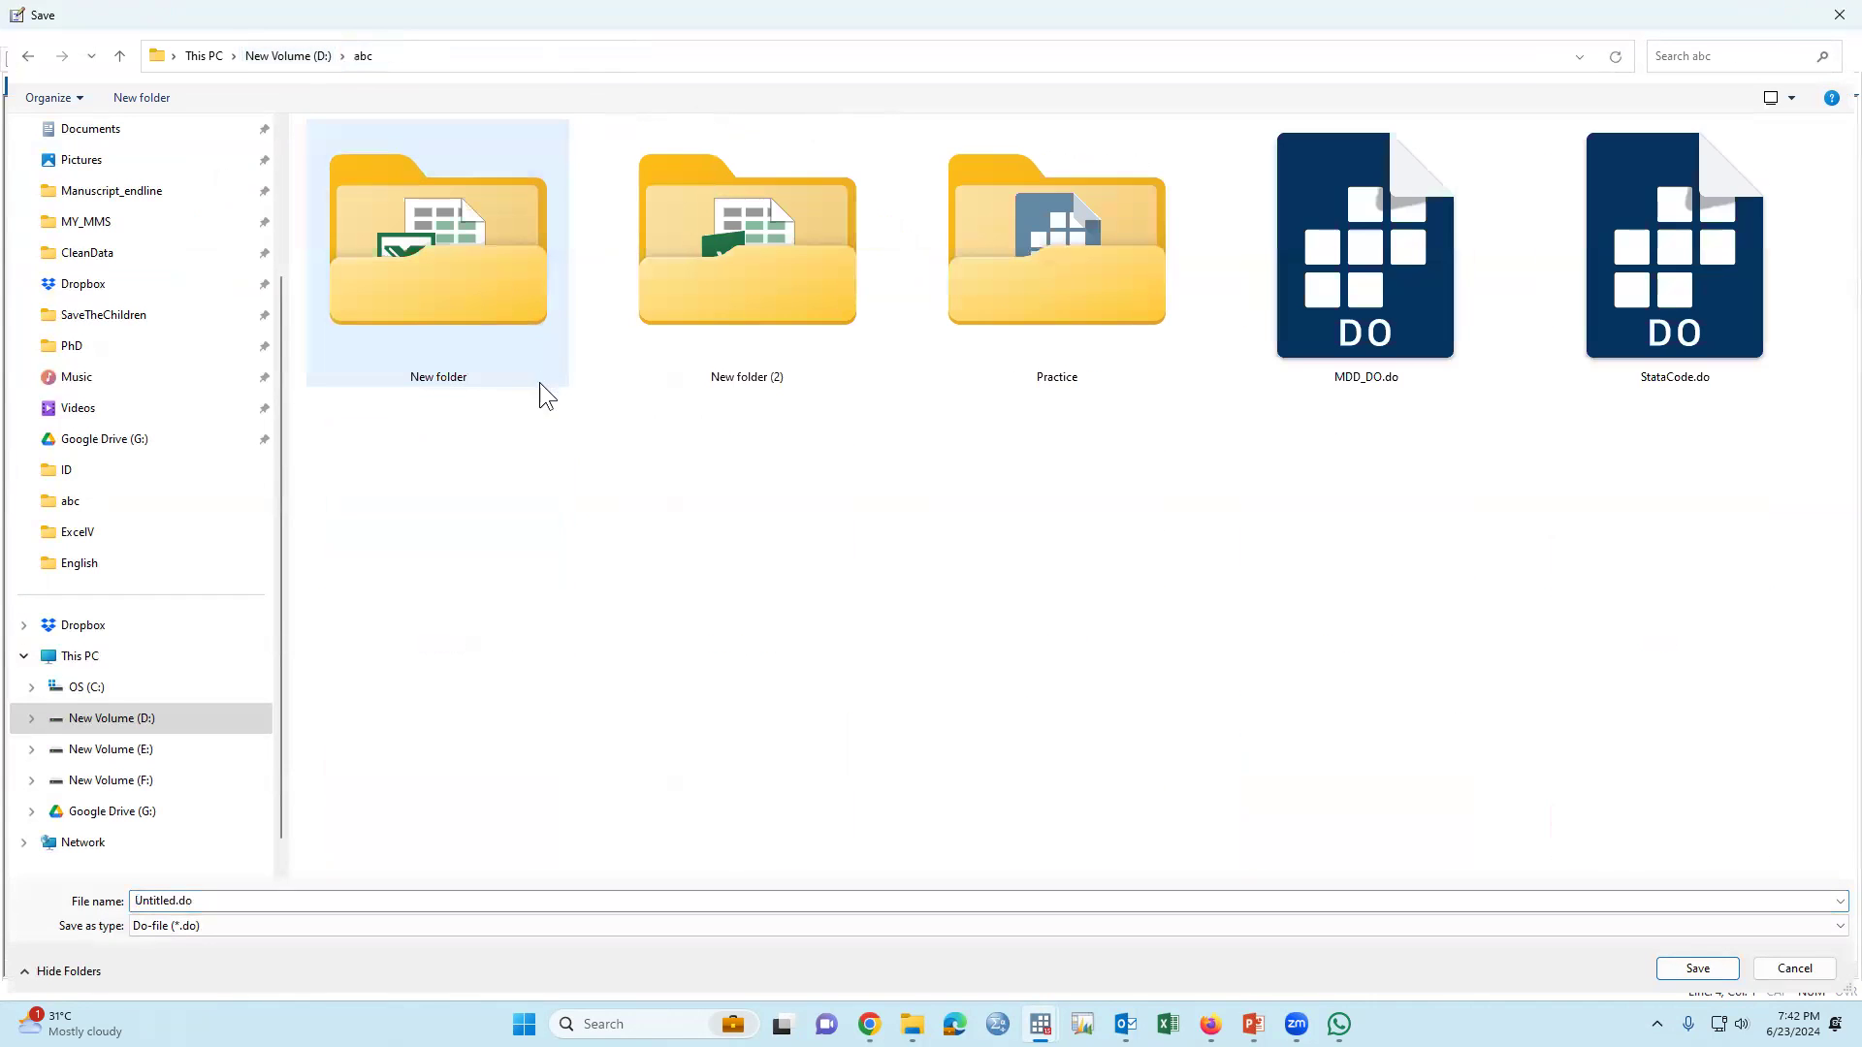
double_click(1115, 283)
left_click(448, 905)
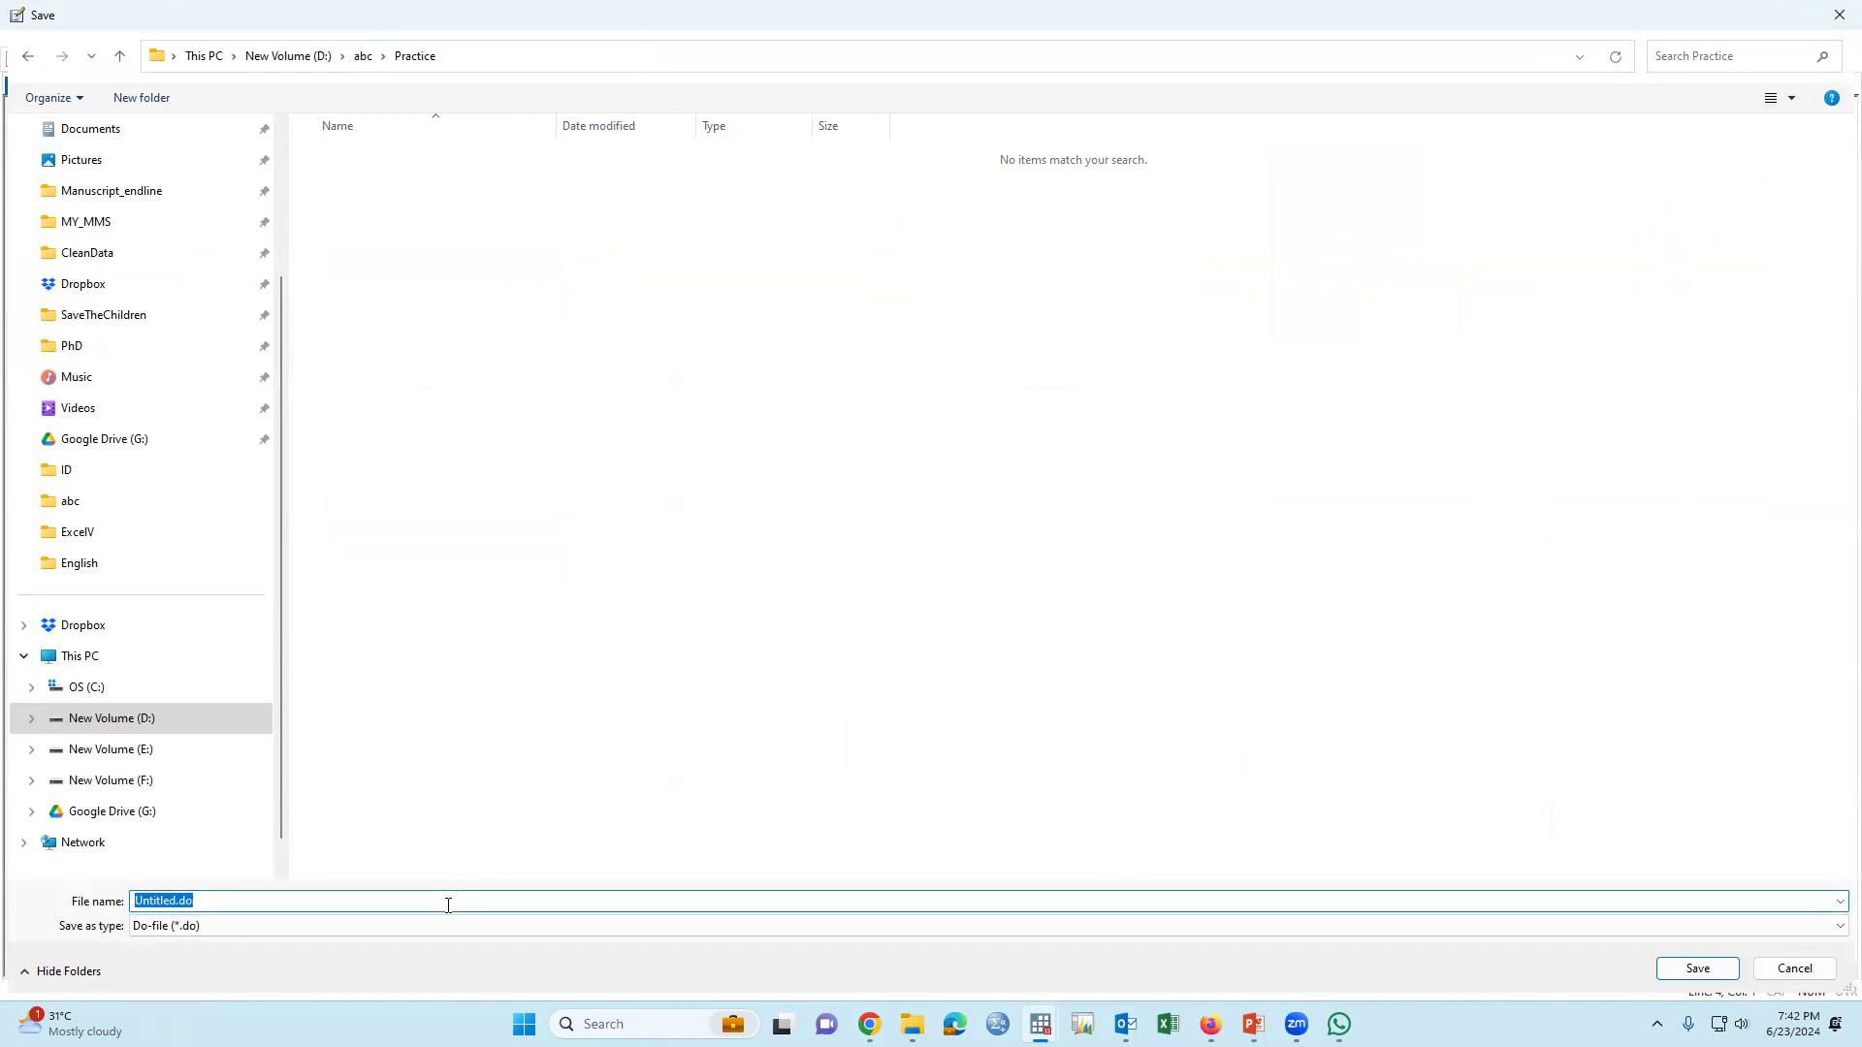
type("MyDO")
key("Return")
left_click(427, 415)
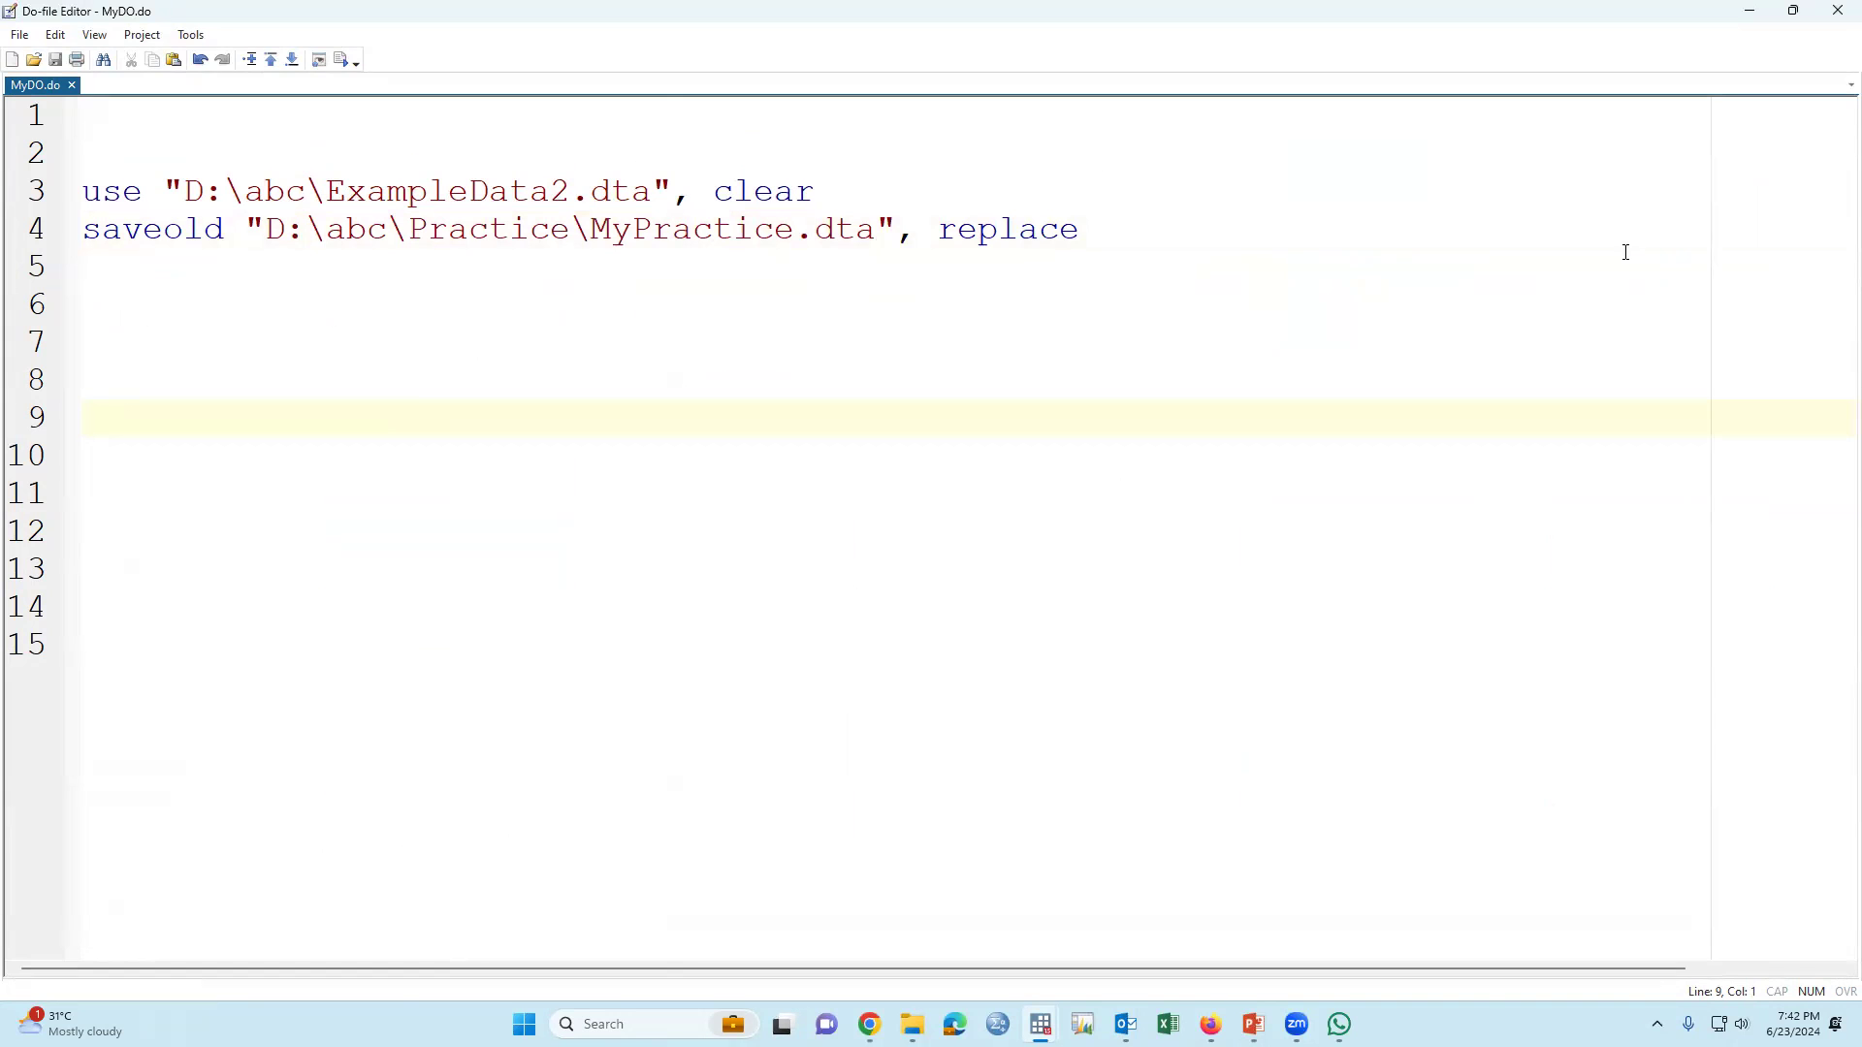
Minimize the do-file, scroll through MyPractice data in the Data Editor, then close it.
left_click(1751, 11)
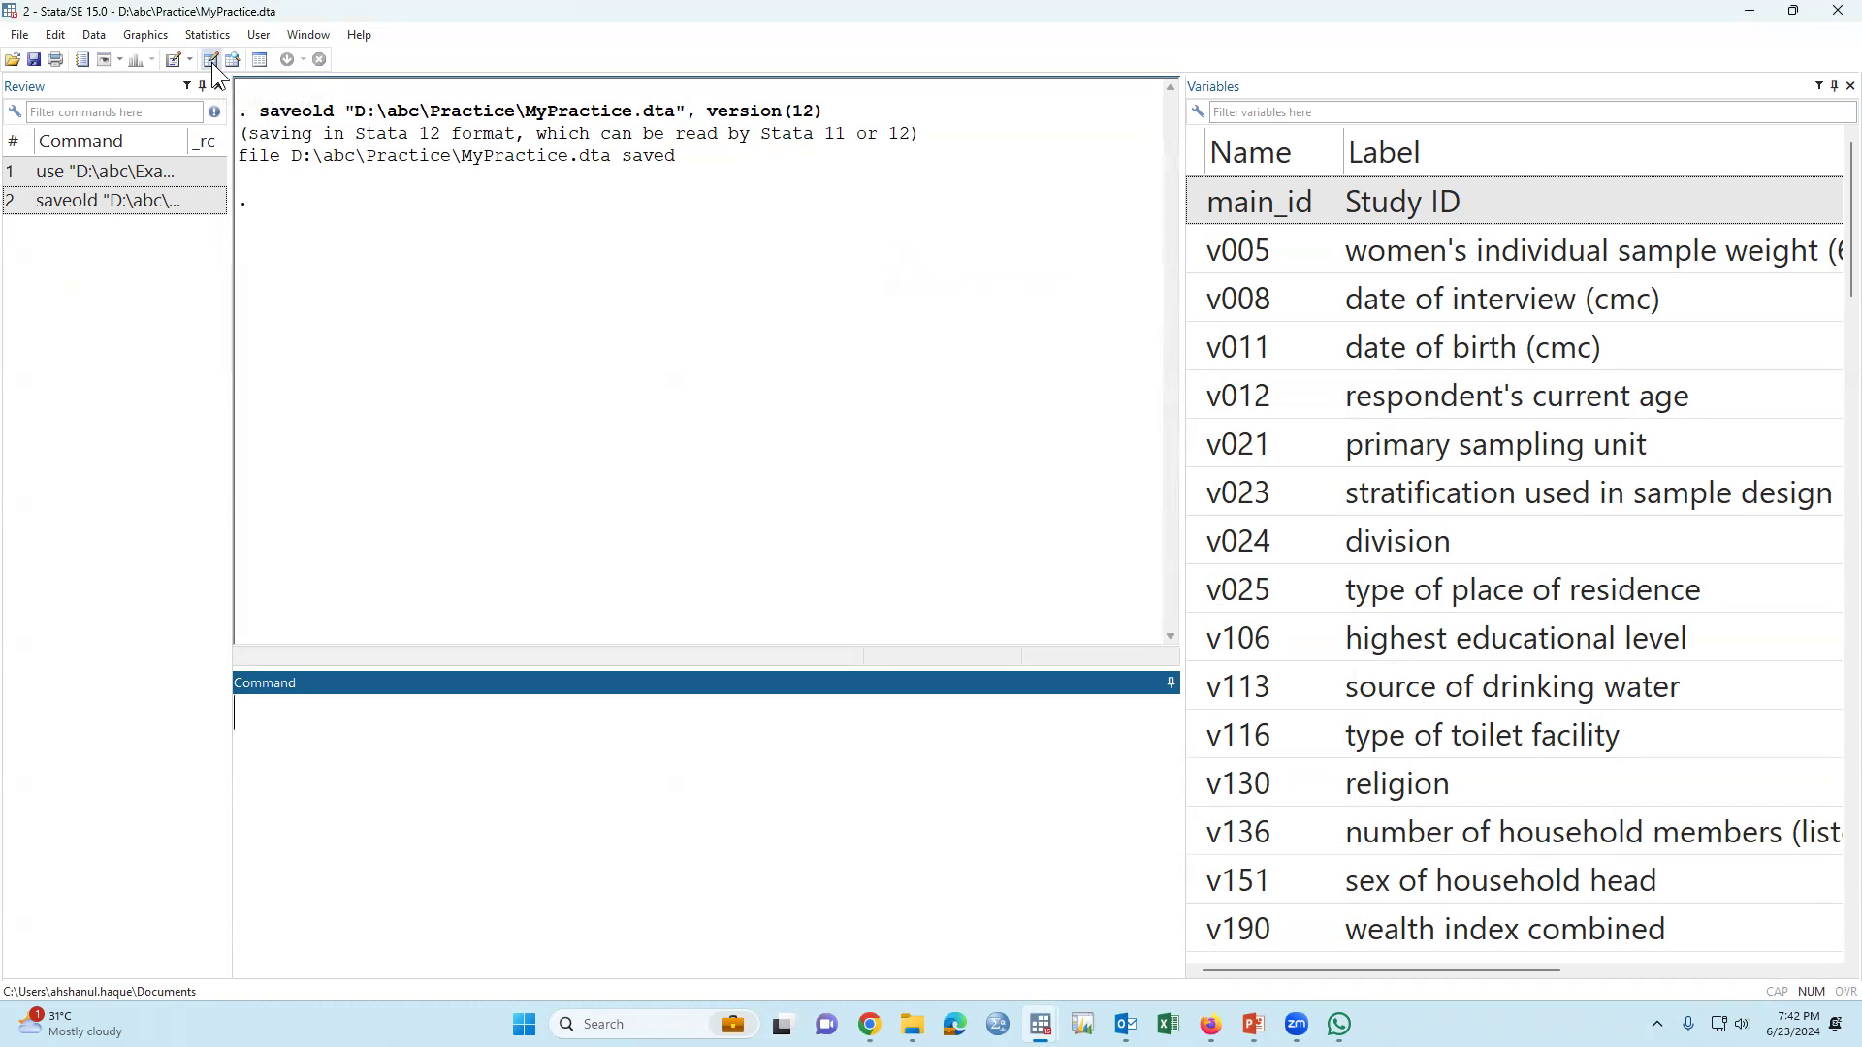
left_click(211, 59)
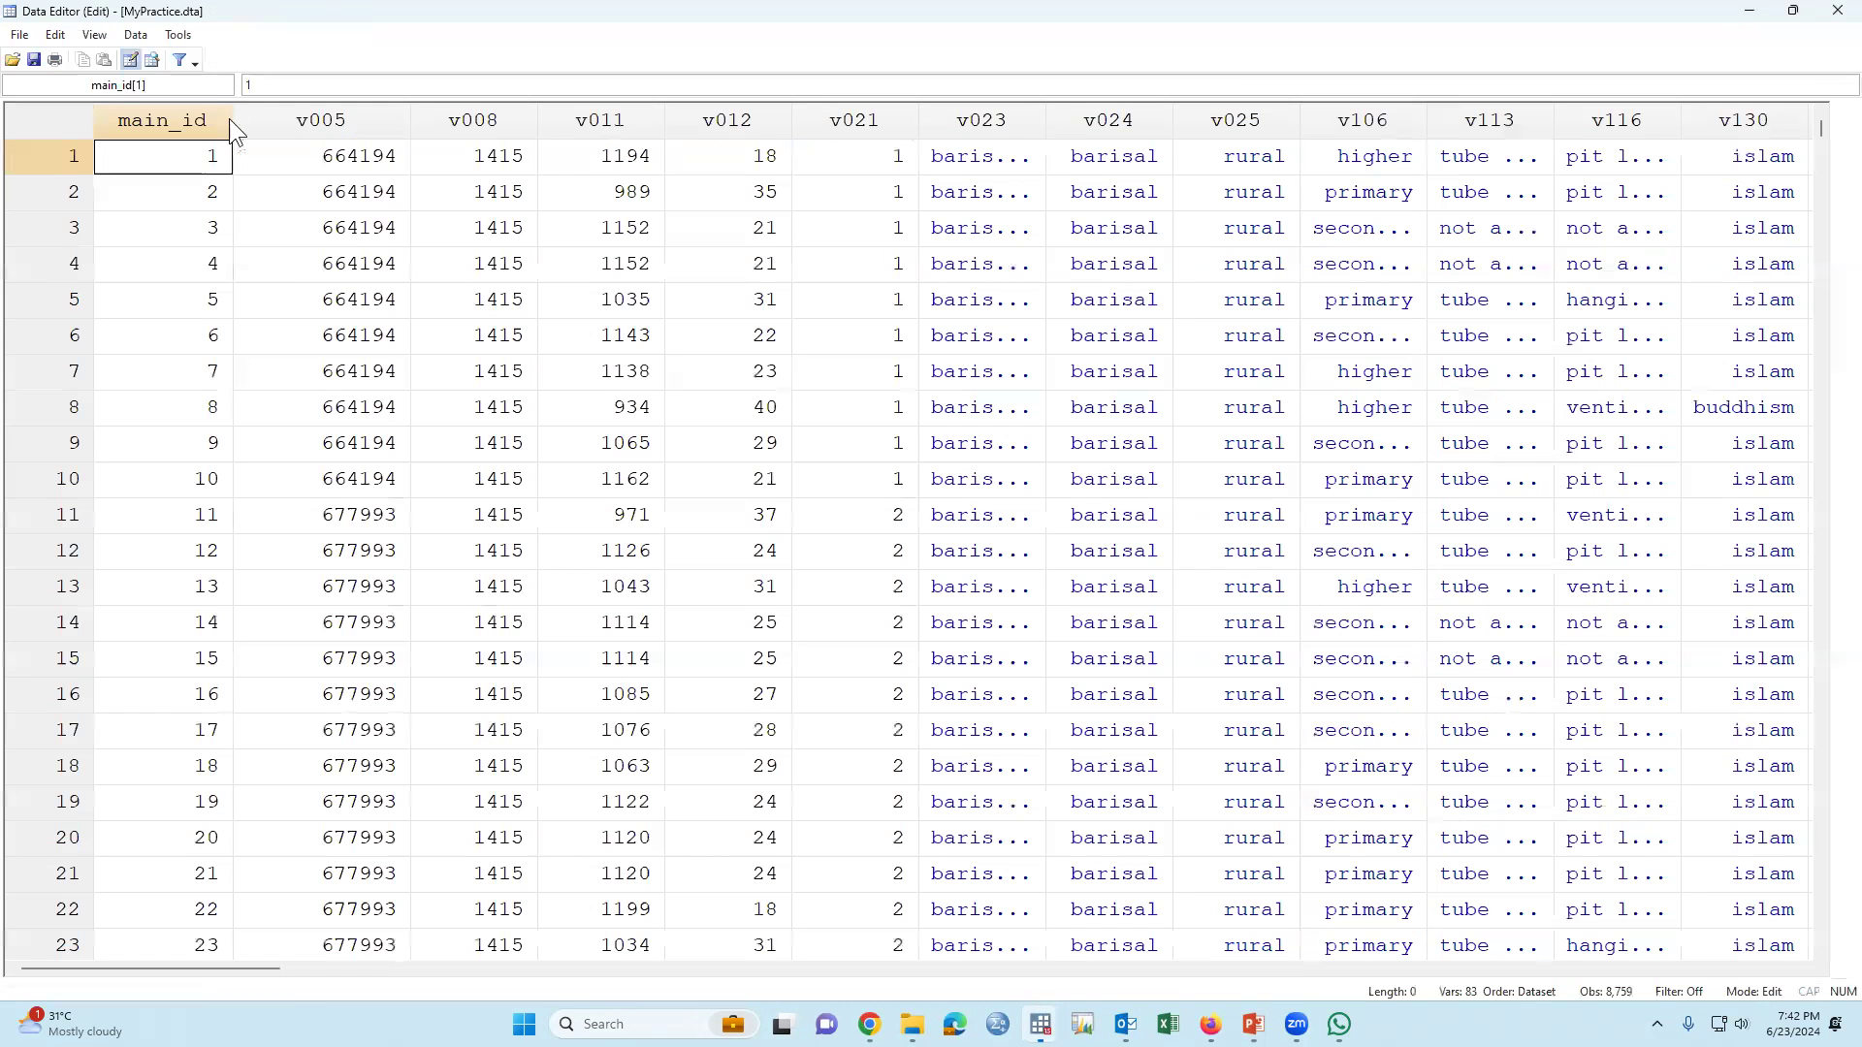
scroll(485, 383, "down", 6)
scroll(346, 907, "down", 5)
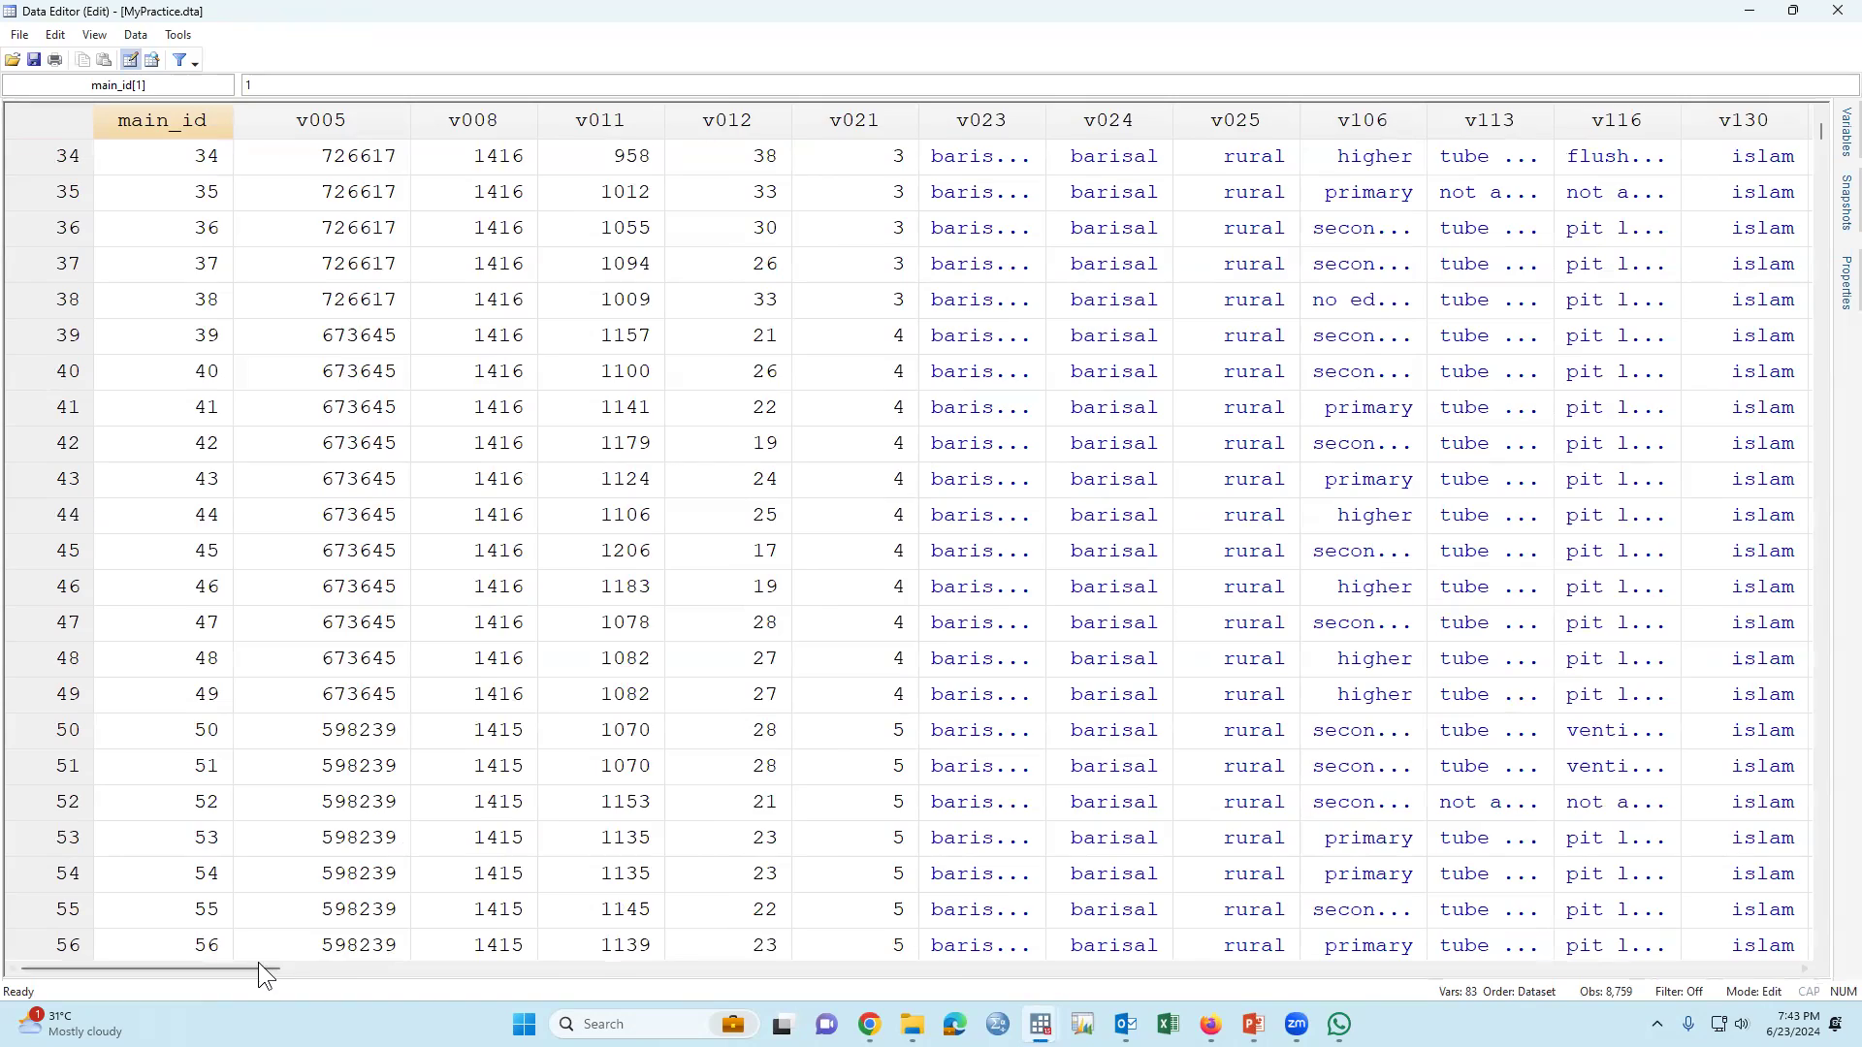
mouse_move(258, 967)
left_mouse_down()
mouse_move(1095, 968)
mouse_move(283, 938)
mouse_move(58, 968)
left_mouse_up()
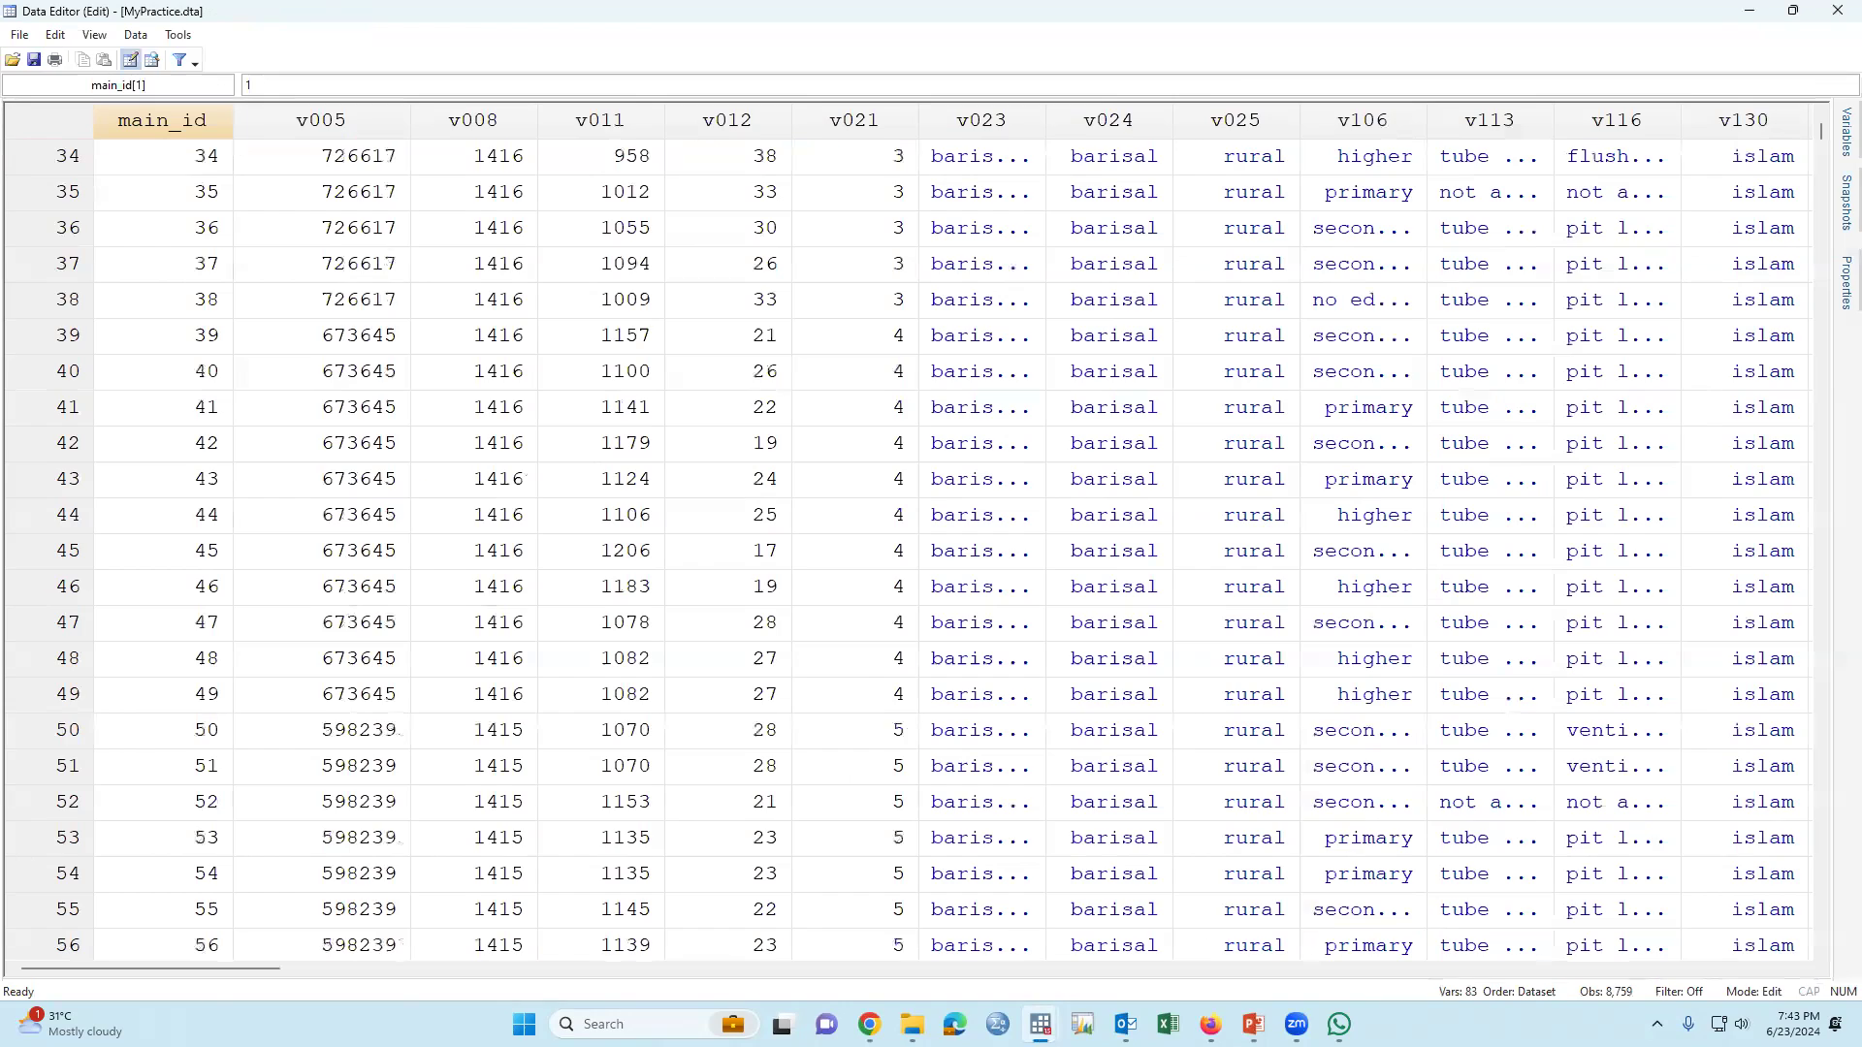
left_click(1838, 10)
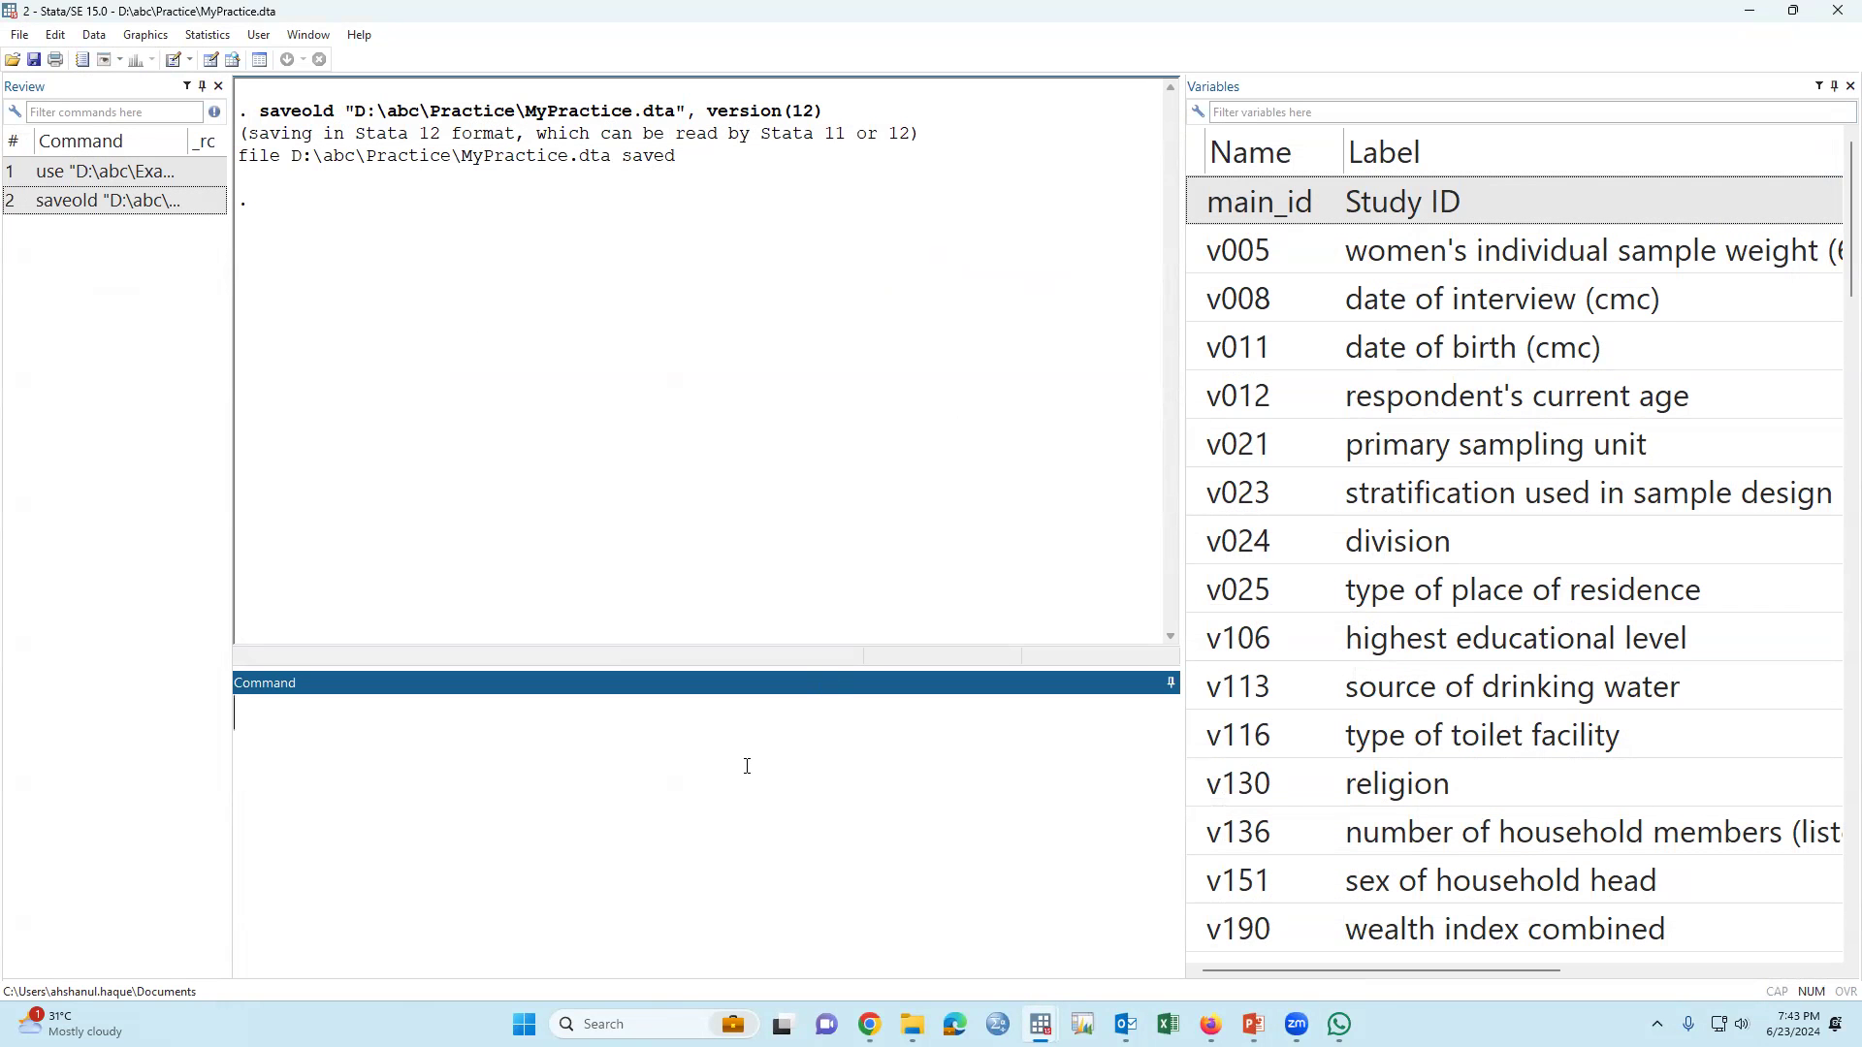
Build and highlight the command 'br main_id v005 v106 v190' by clicking variables.
type("br")
left_click(1193, 200)
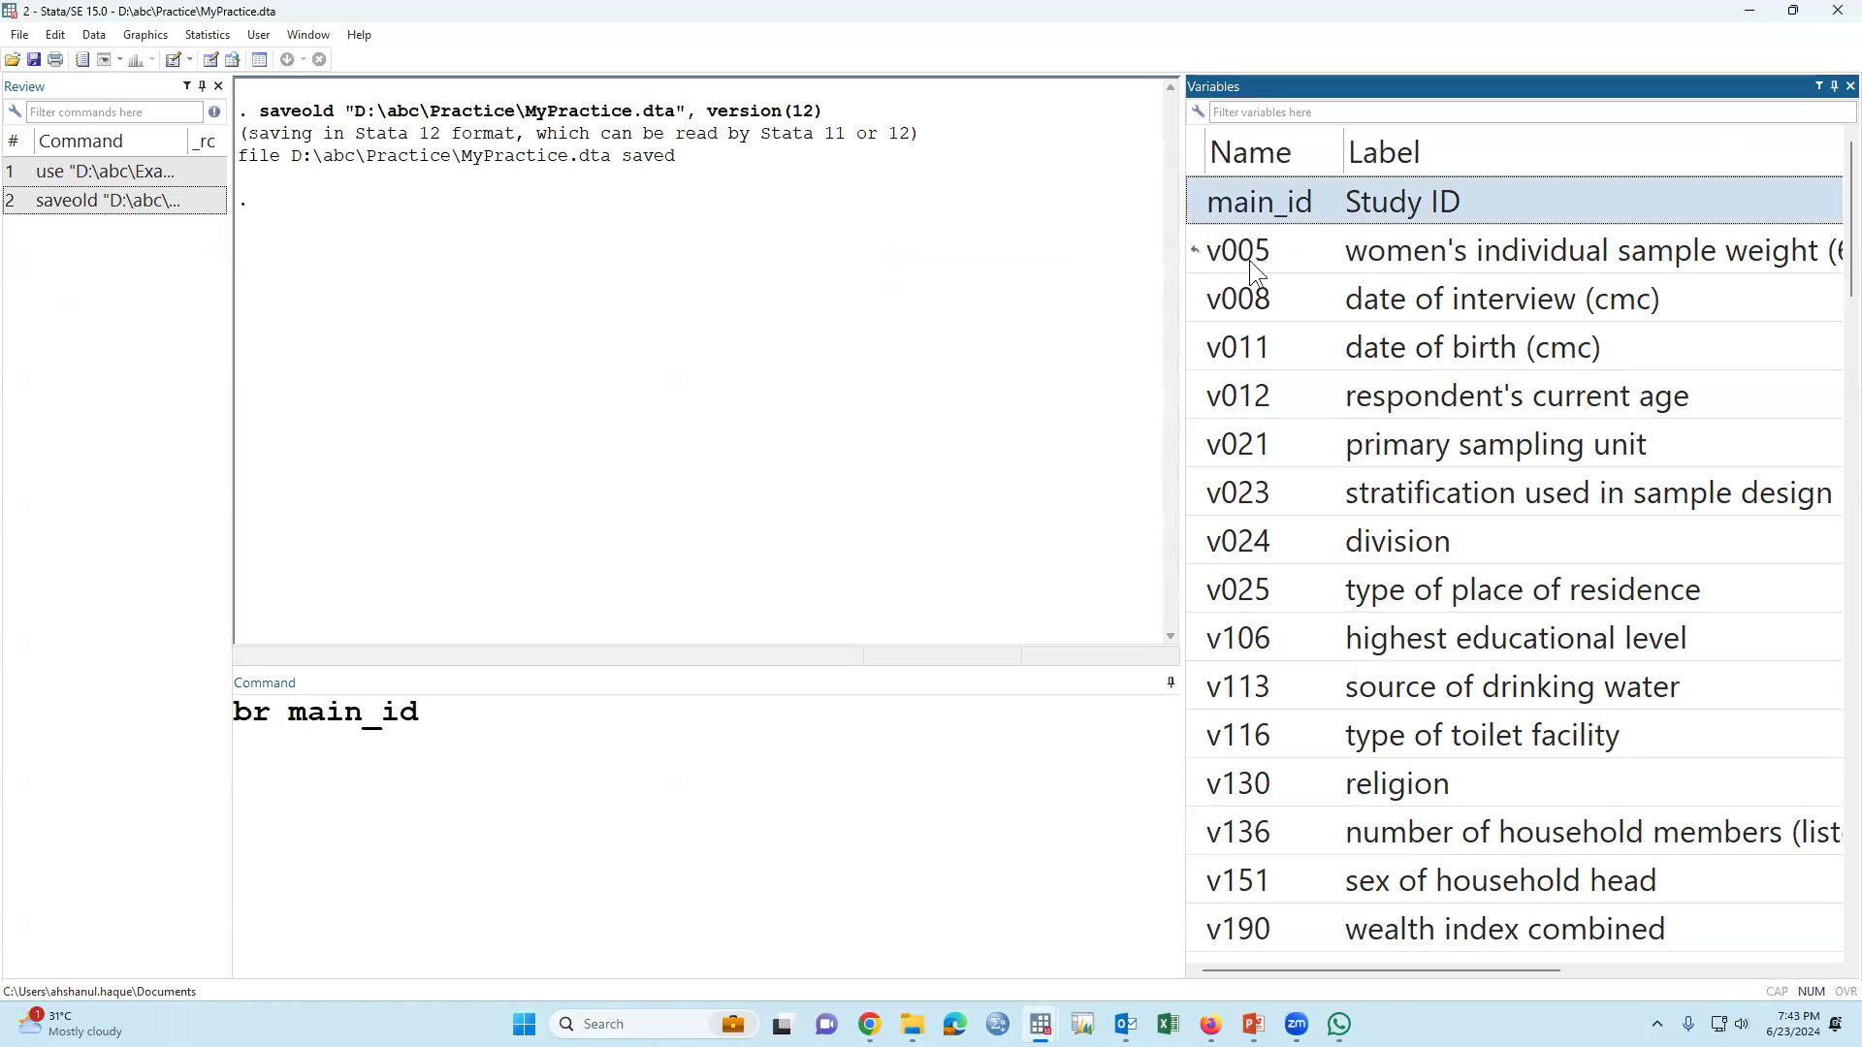
left_click(1209, 254)
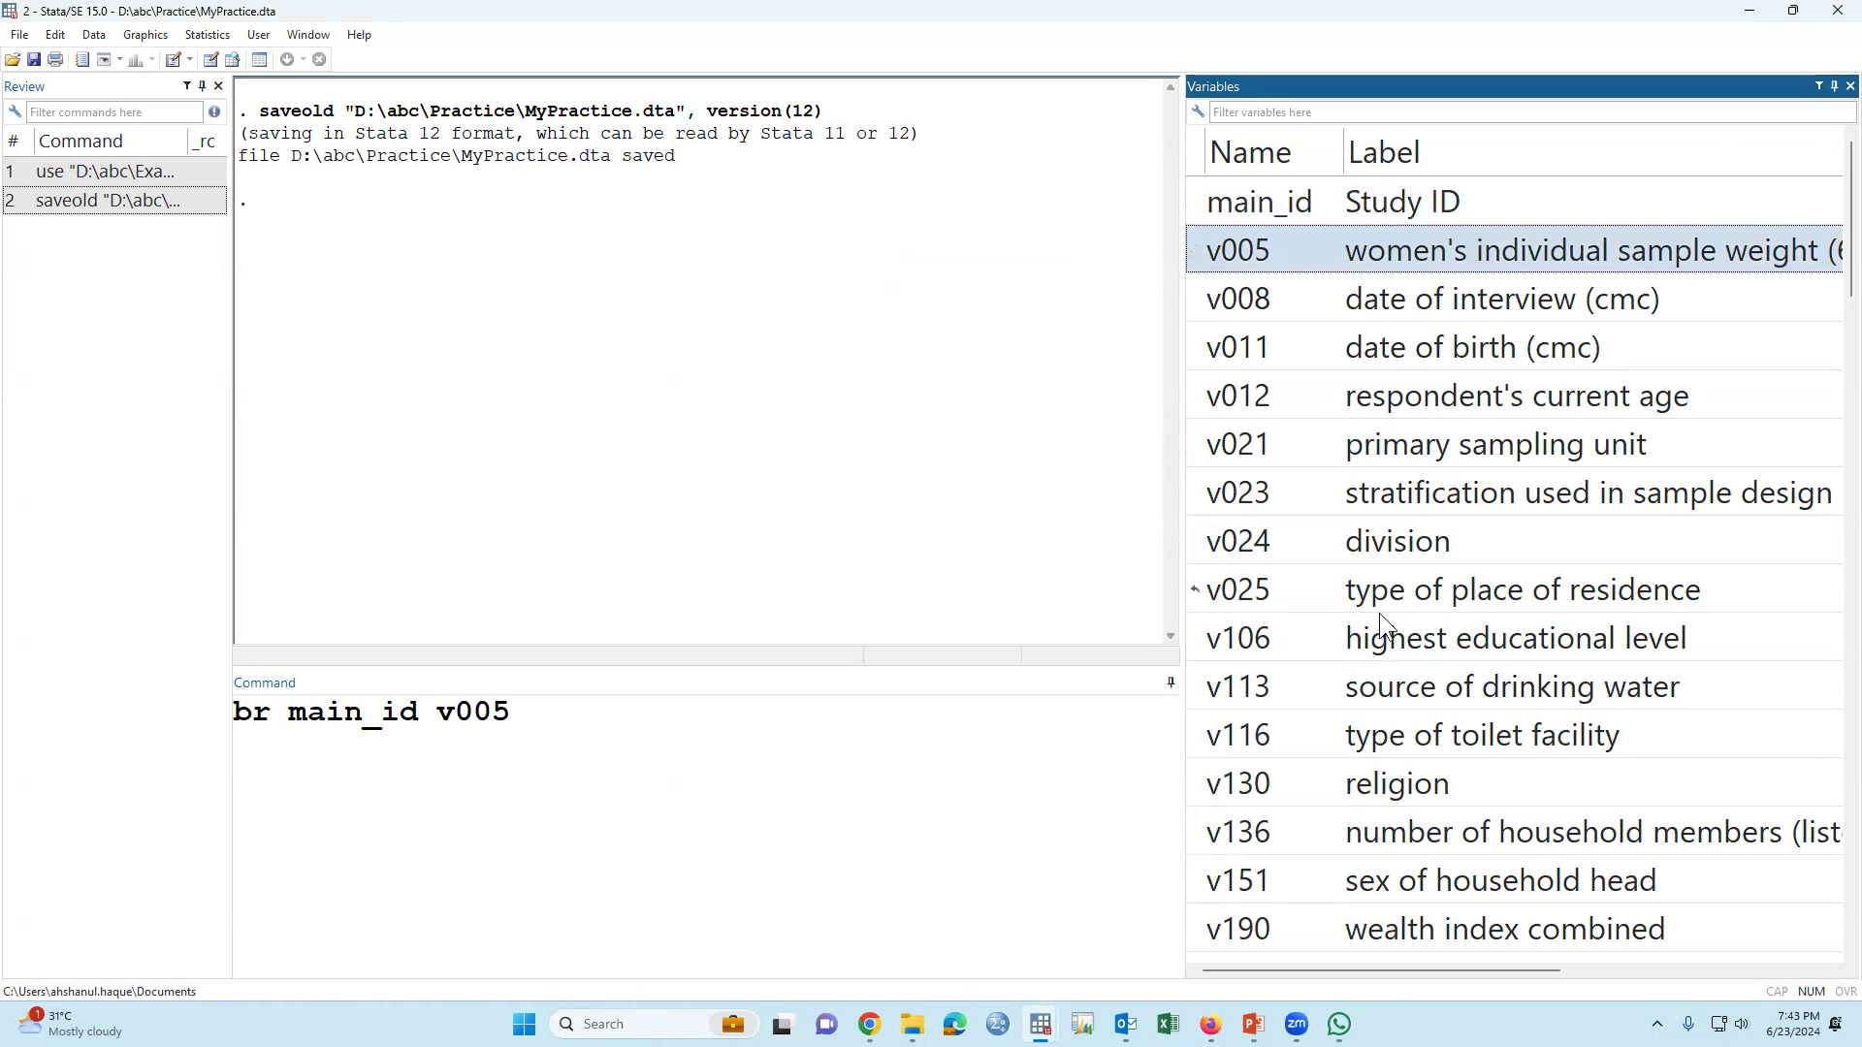
left_click(1199, 640)
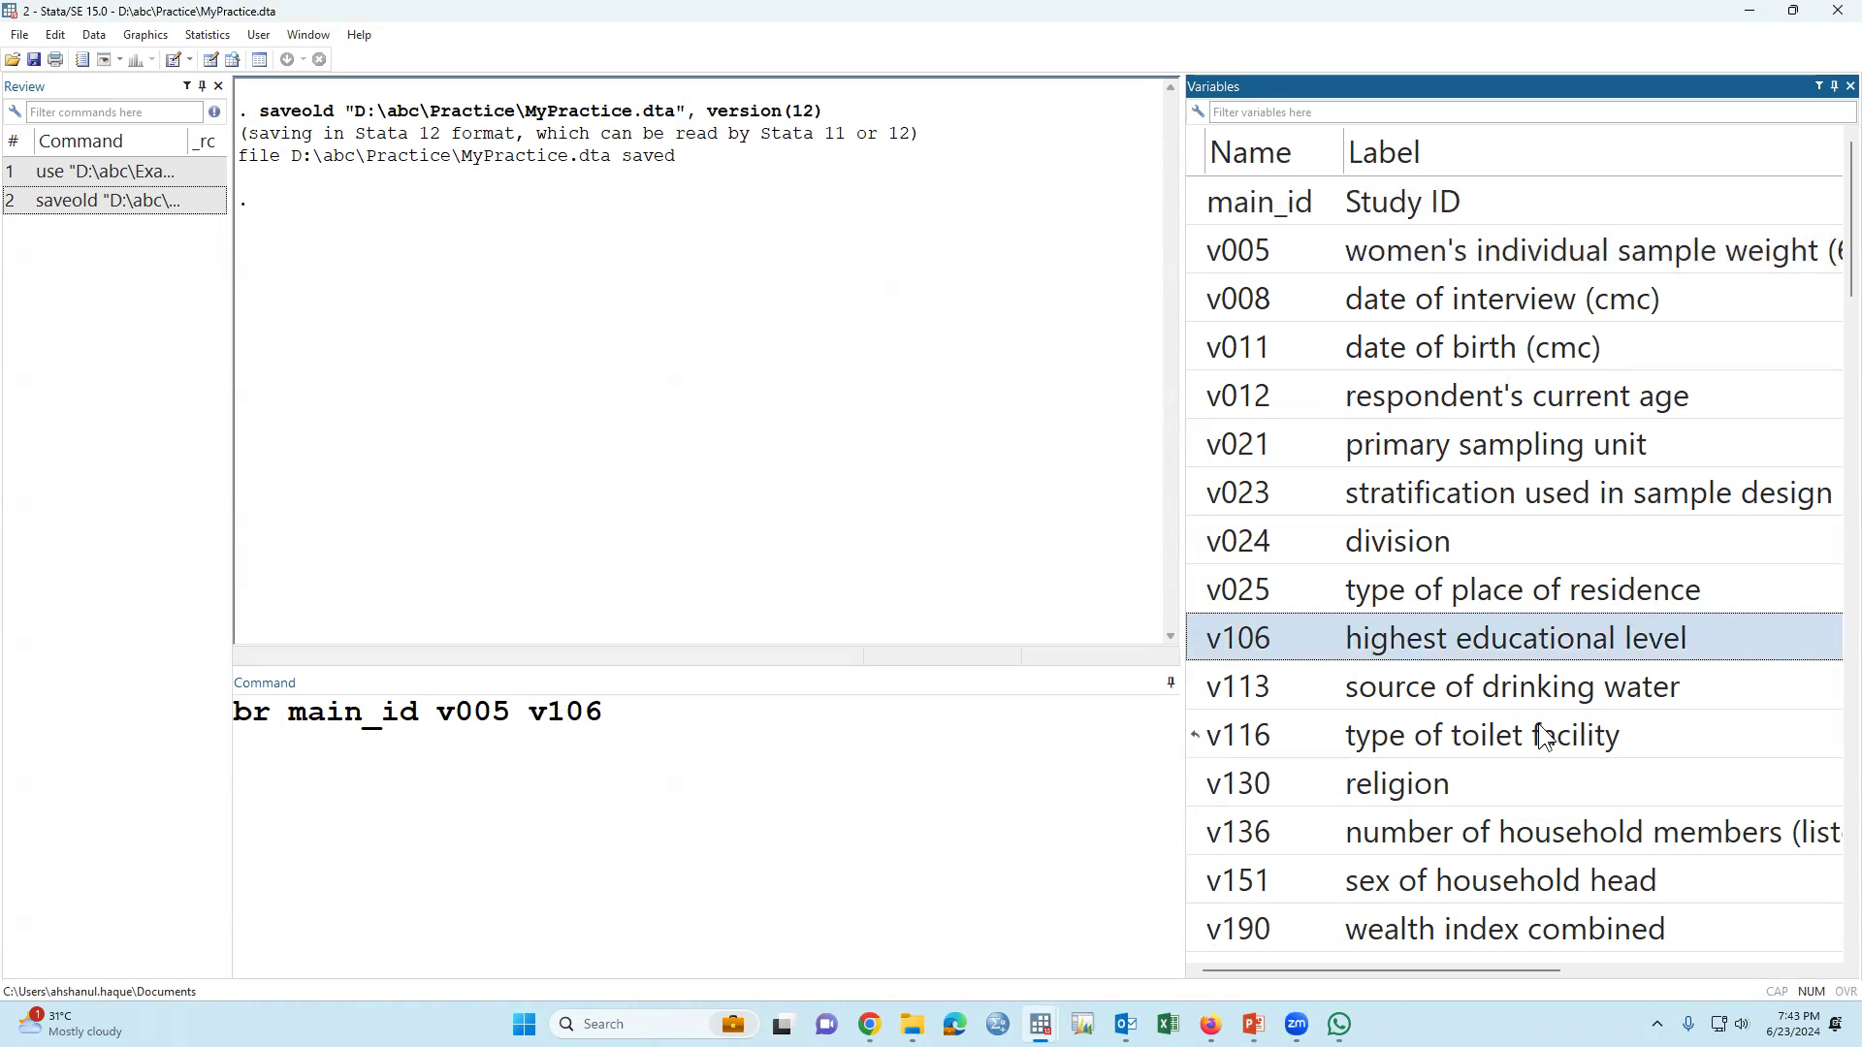
scroll(1526, 739, "down", 2)
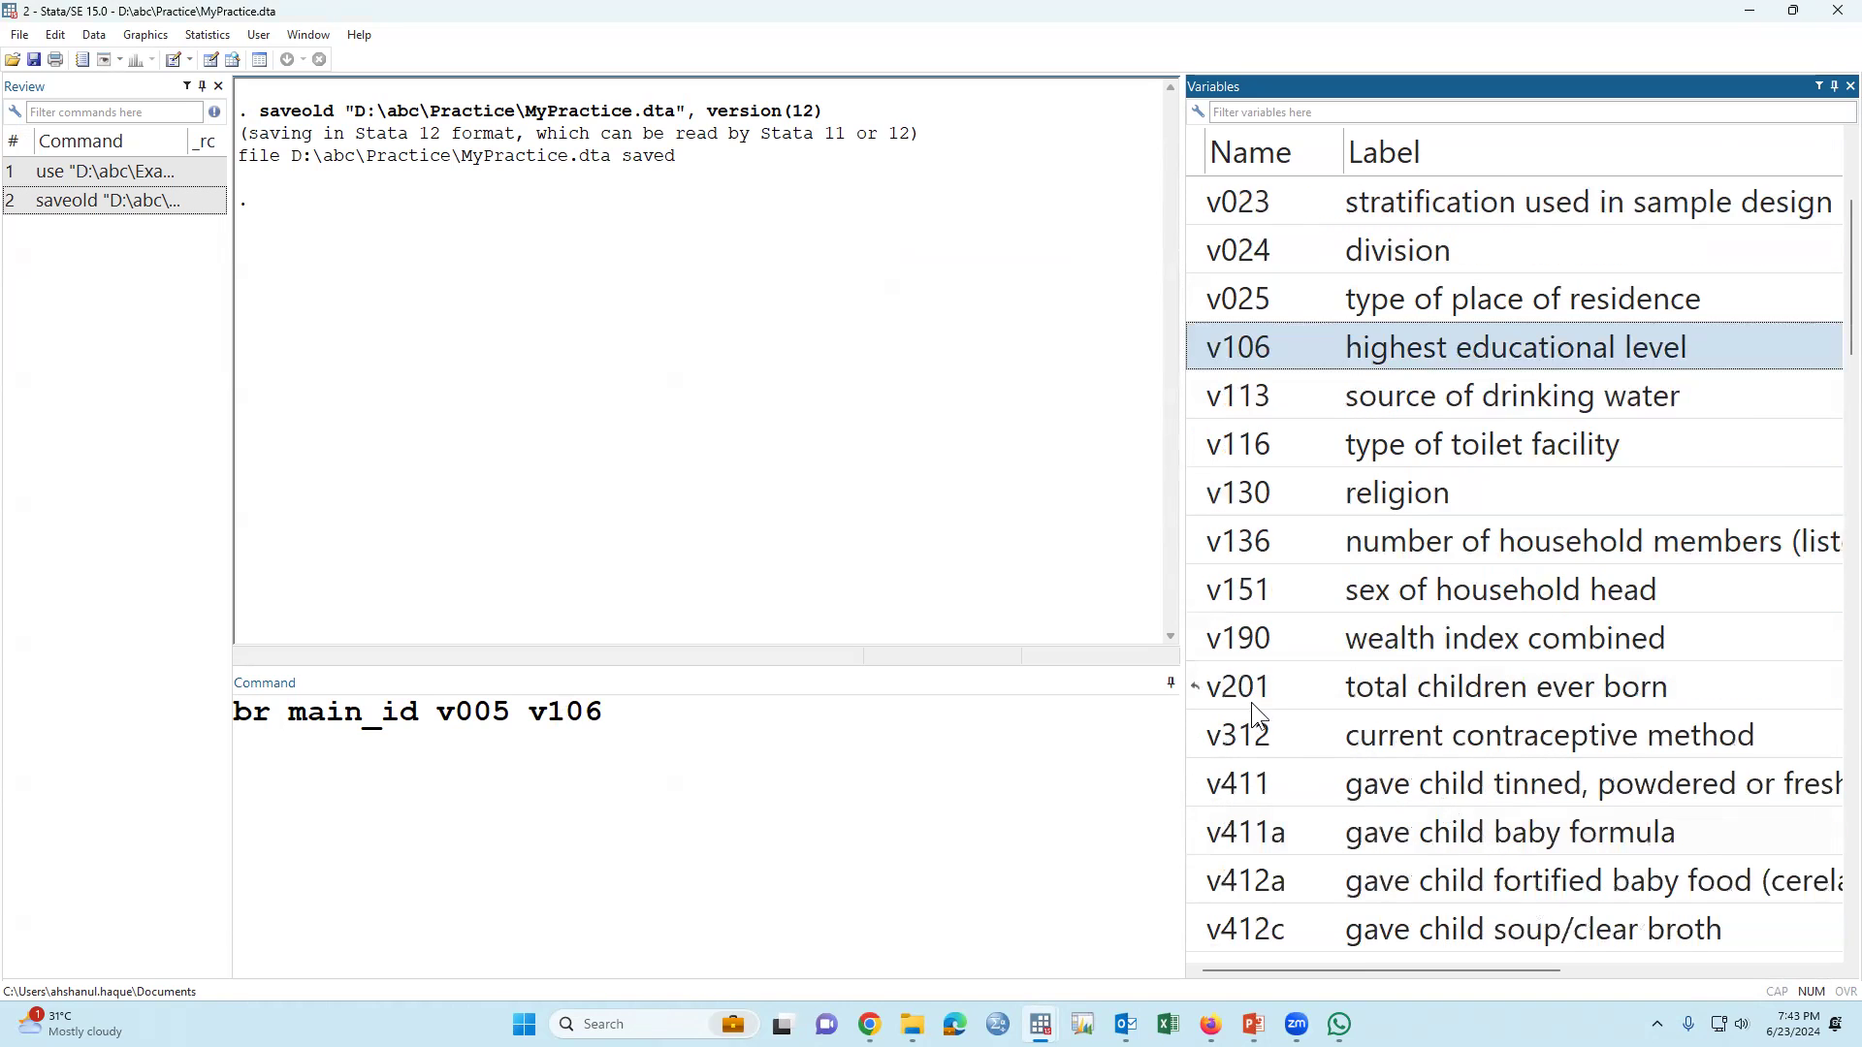
left_click(1198, 642)
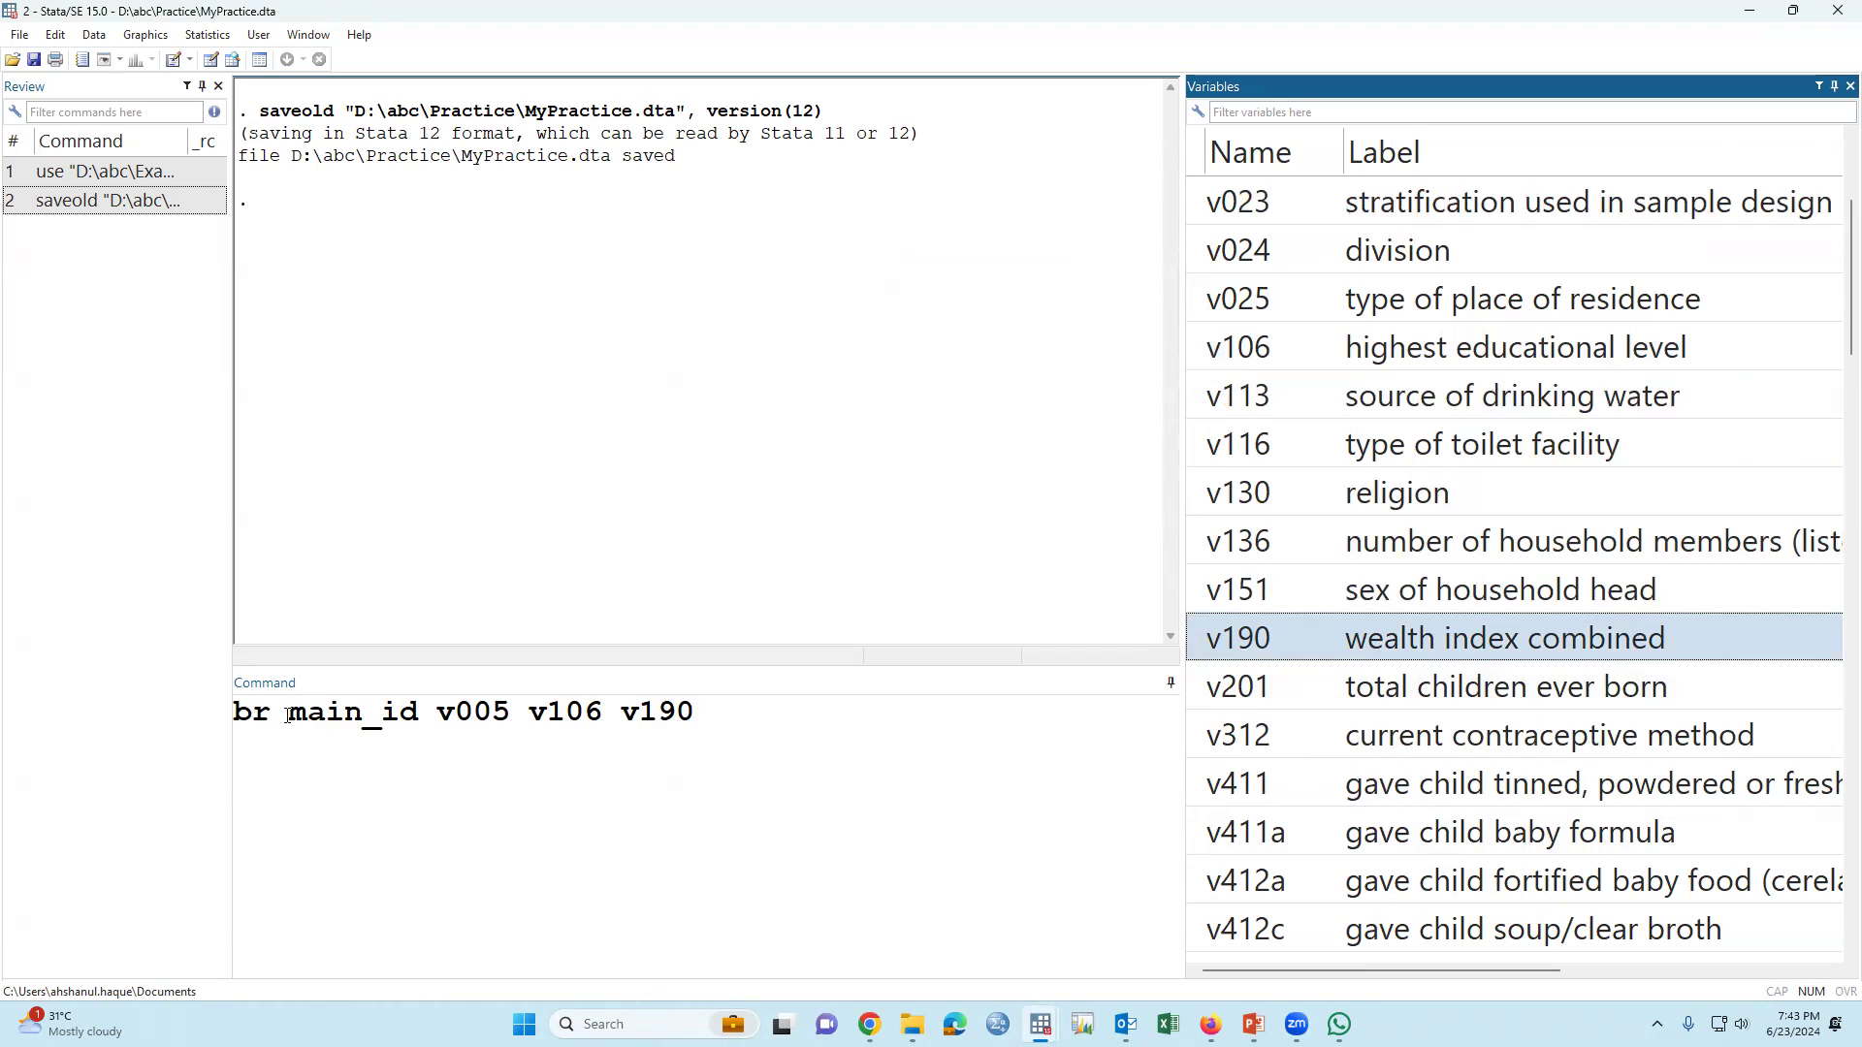
left_click_drag(288, 715, 761, 713)
left_click(453, 791)
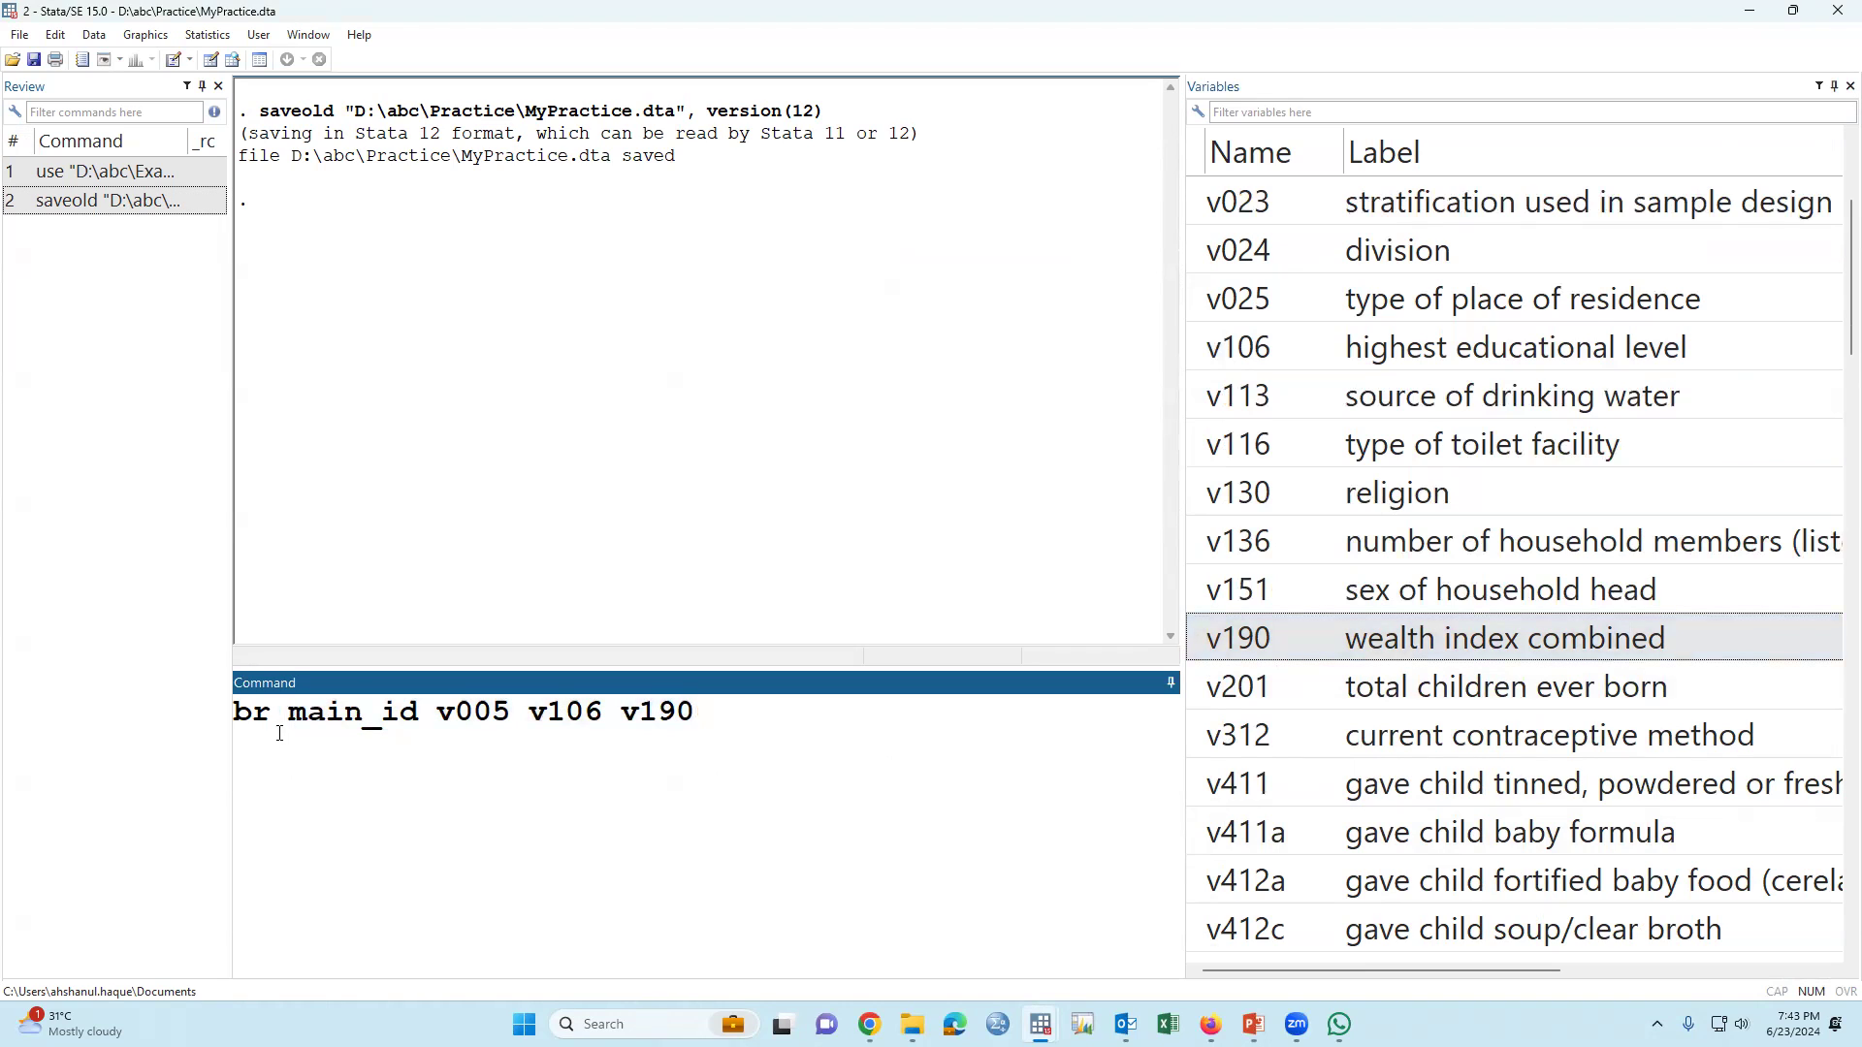
left_click_drag(283, 716, 748, 711)
left_click(763, 764)
Browse main_id, v005, v106 and v190, then scroll down through the rows.
key("Return")
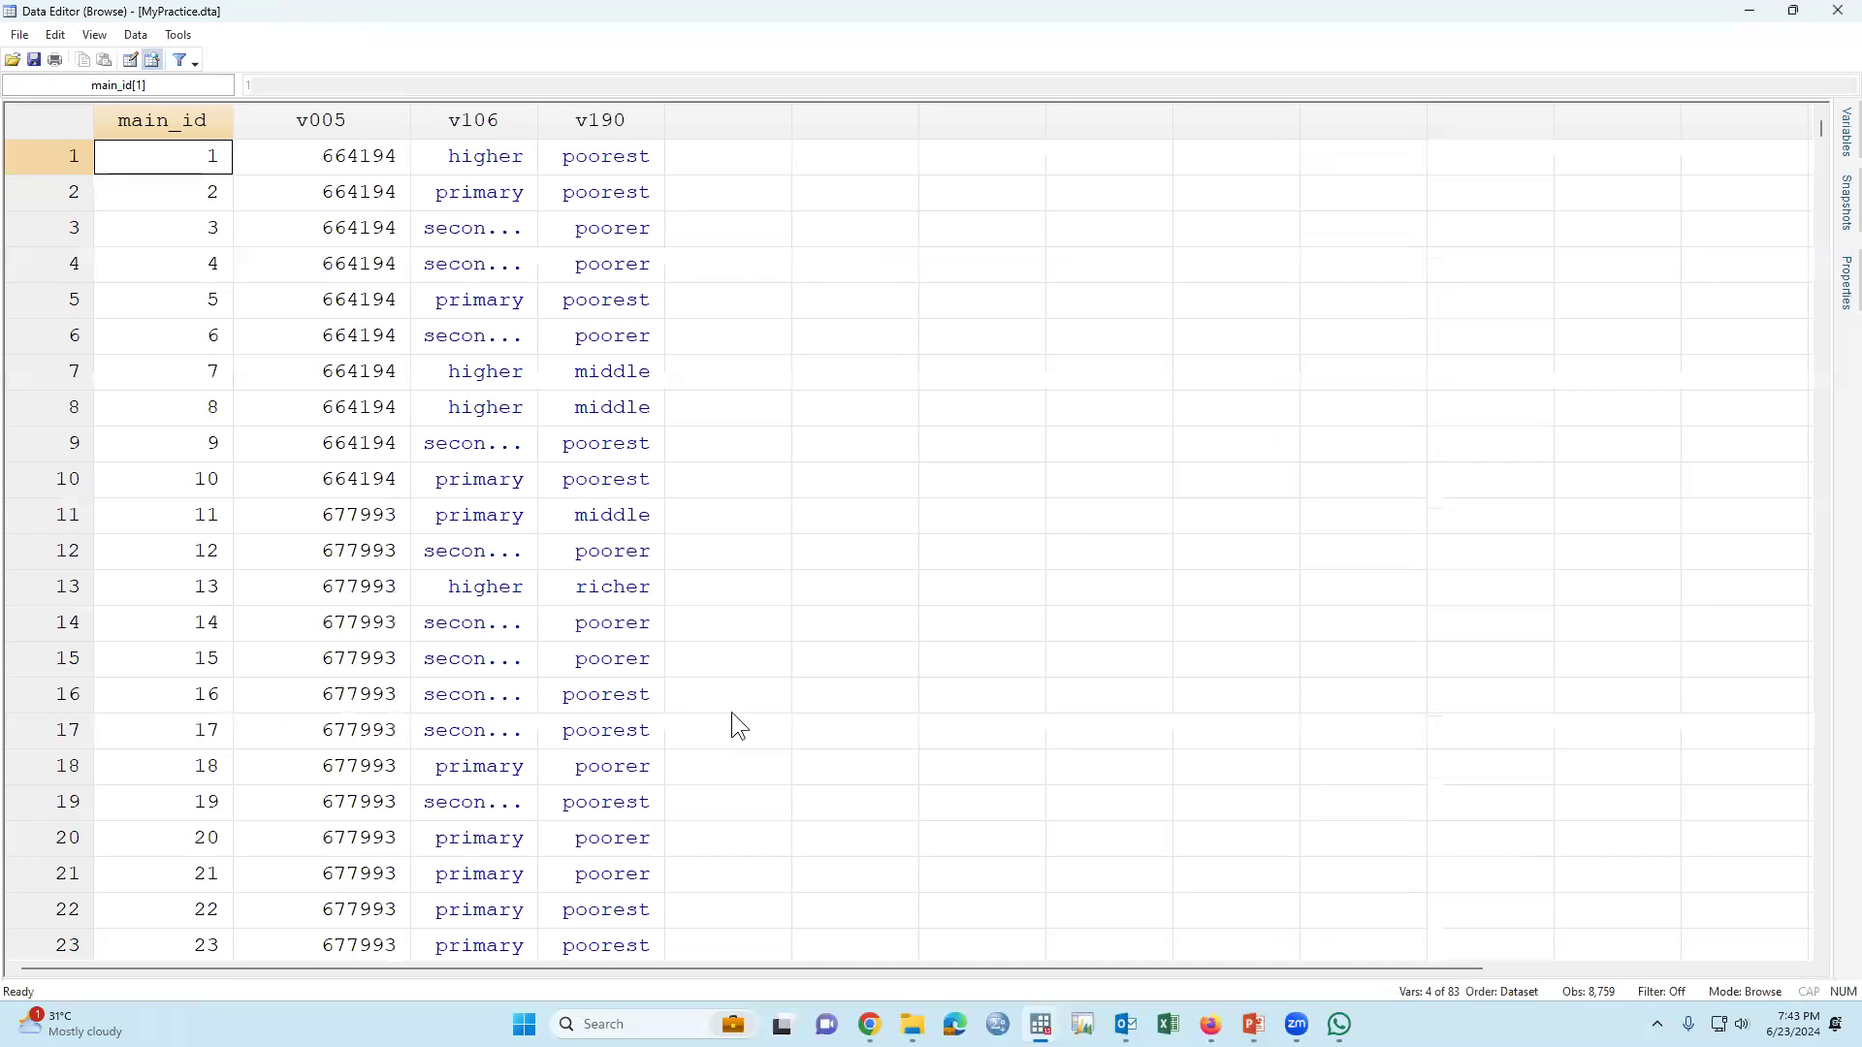
left_click(516, 480)
scroll(541, 615, "down", 6)
scroll(542, 617, "down", 12)
scroll(541, 667, "down", 7)
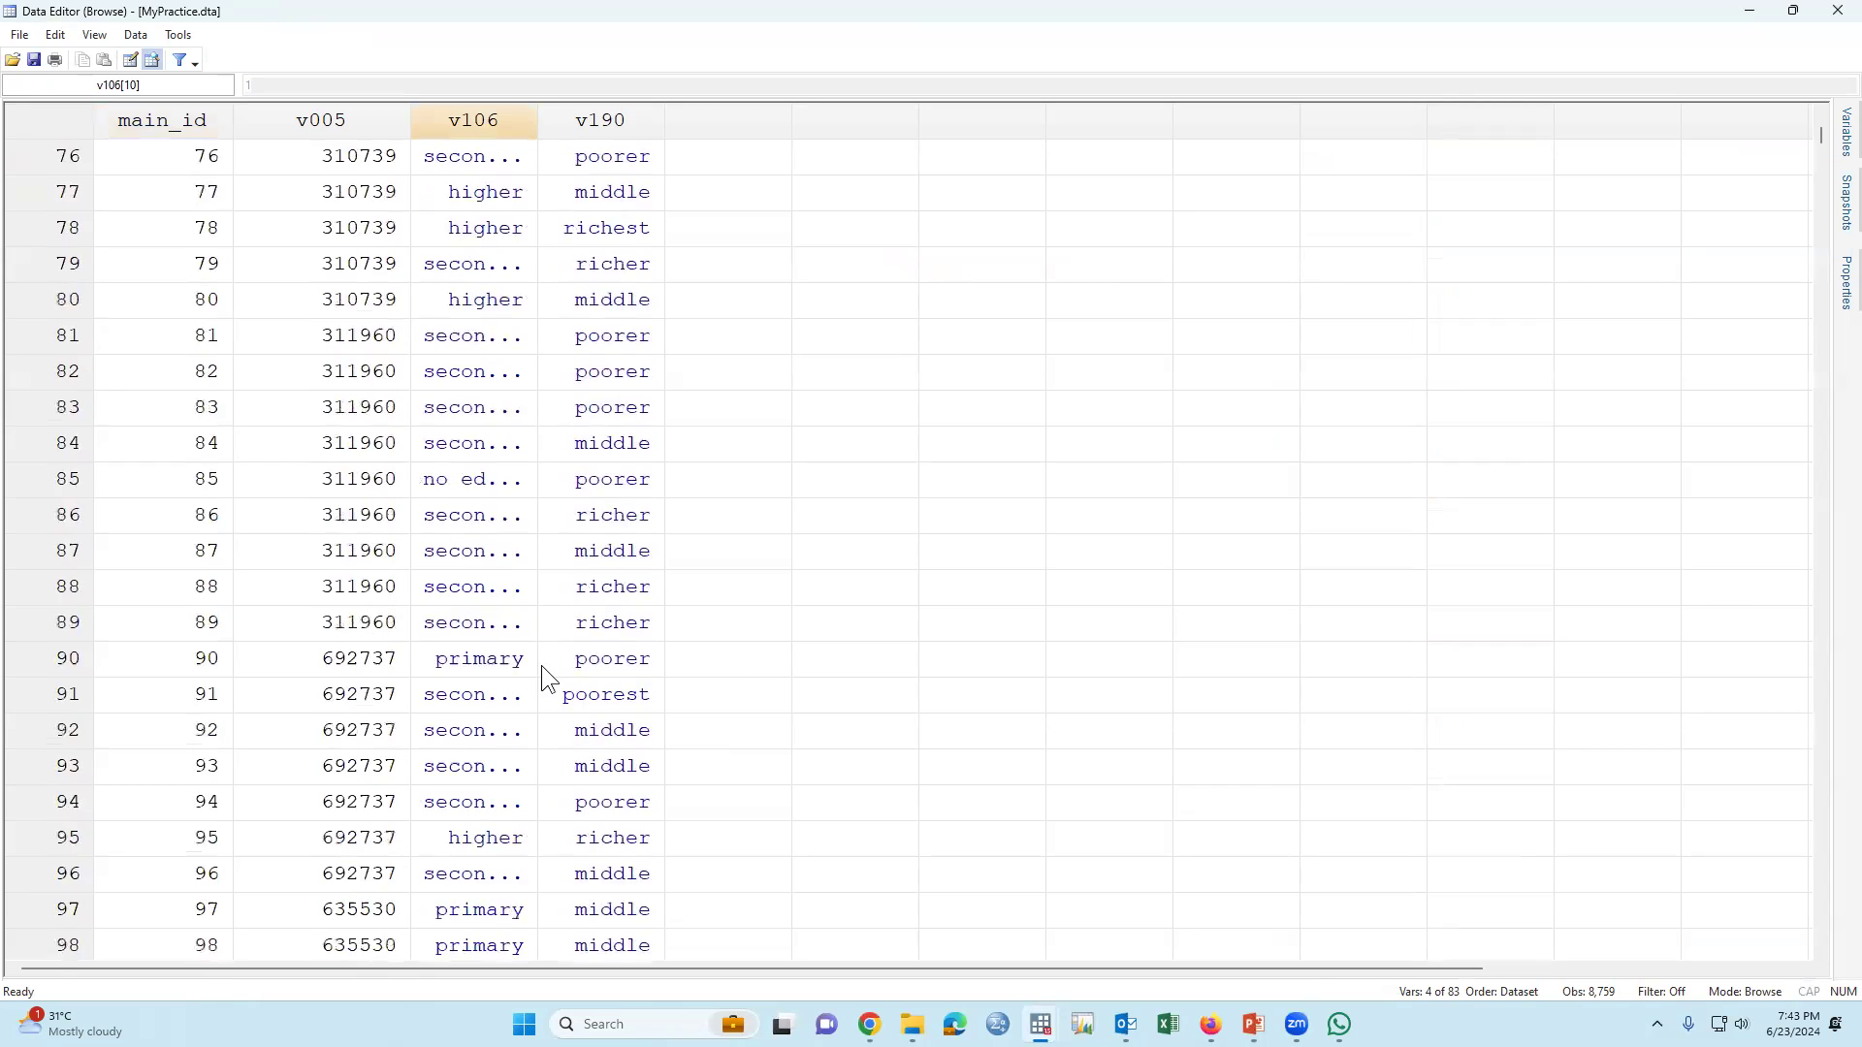
scroll(541, 668, "down", 11)
scroll(541, 667, "down", 11)
Scroll back to the top and inspect the v106 values in rows 4 and 6.
scroll(543, 669, "up", 1)
scroll(543, 669, "up", 8)
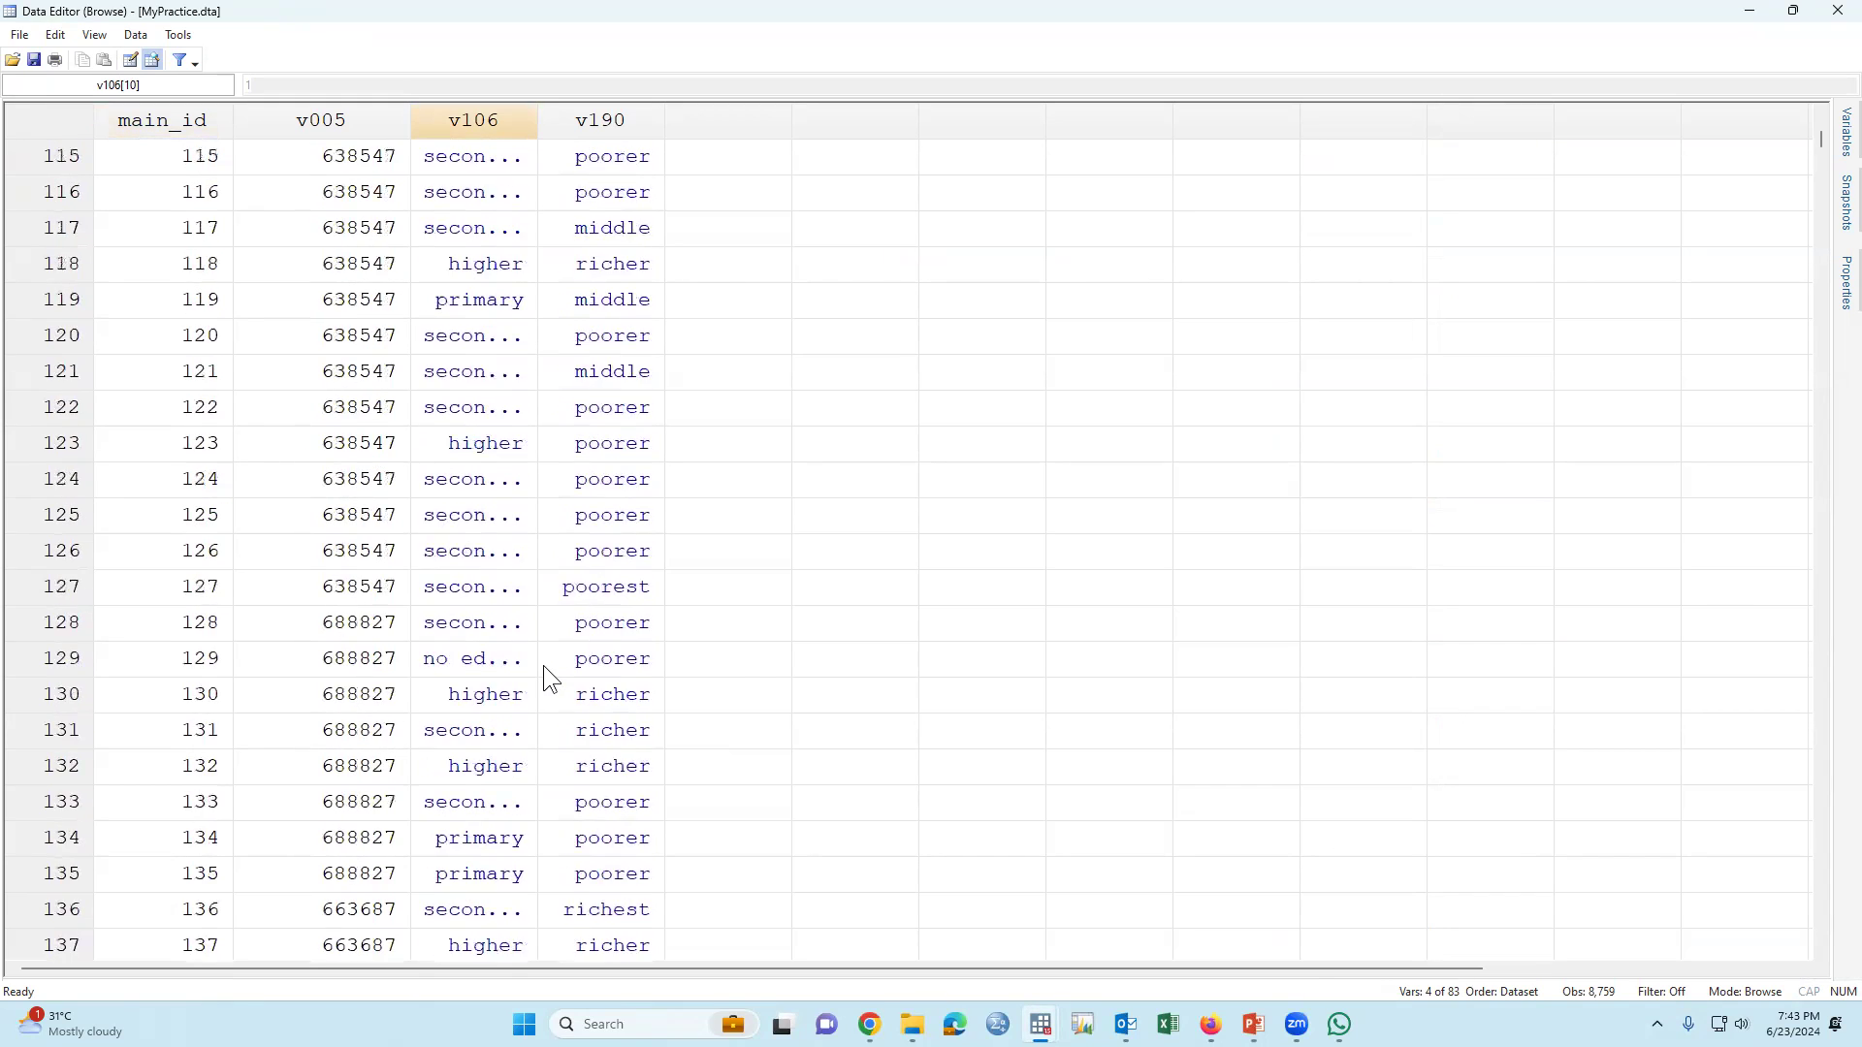
scroll(543, 669, "up", 7)
scroll(543, 669, "up", 11)
scroll(543, 665, "up", 9)
scroll(543, 666, "up", 11)
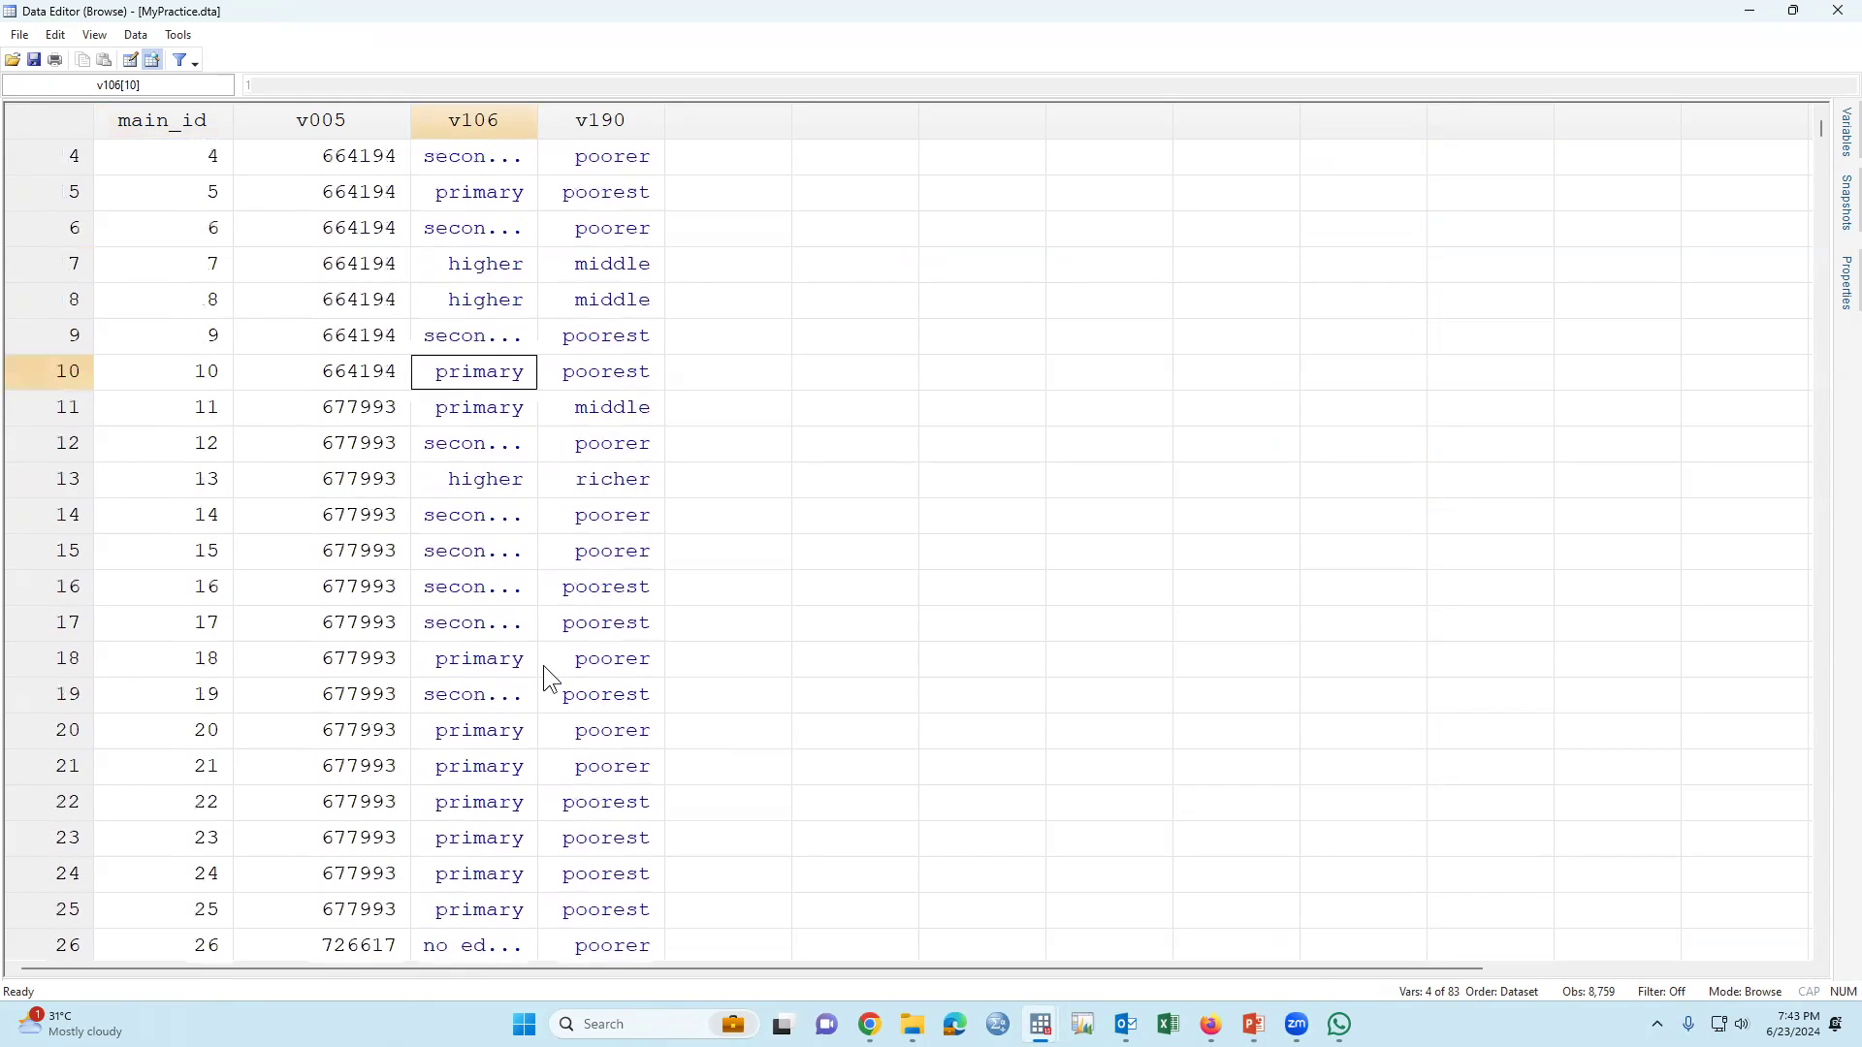
scroll(543, 665, "up", 1)
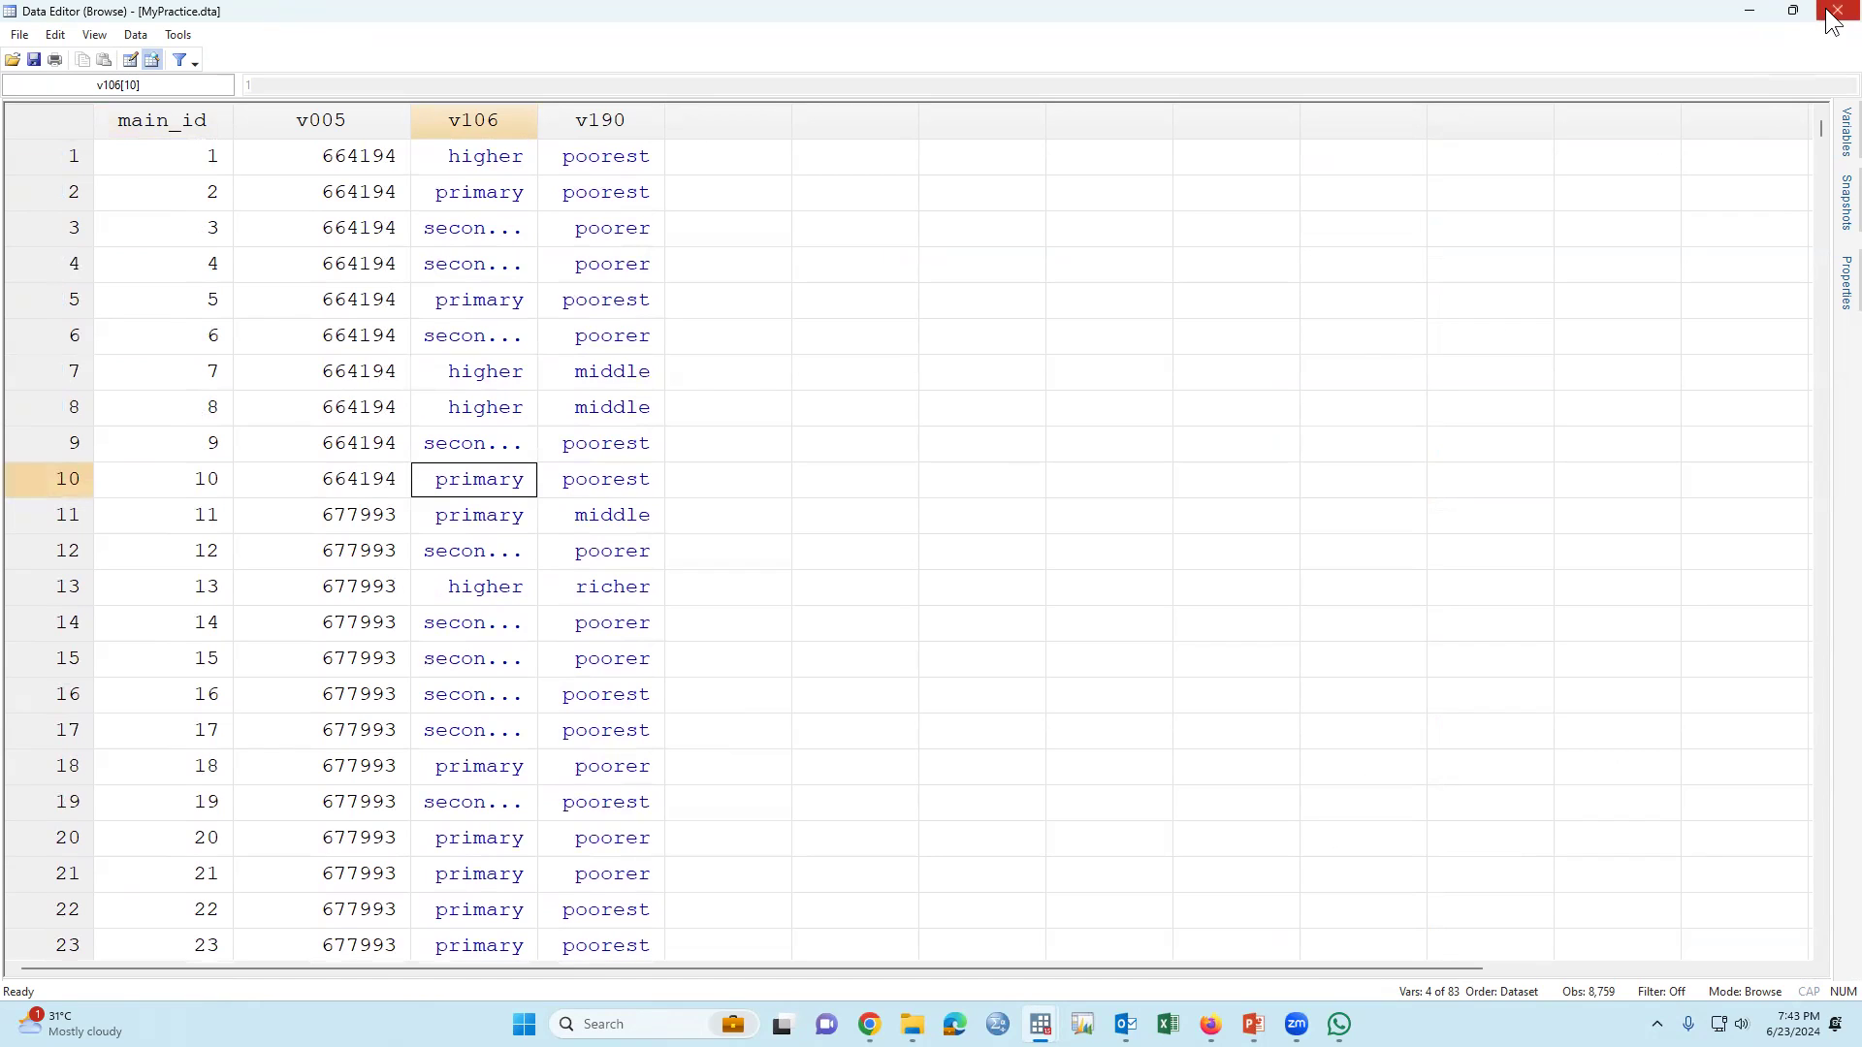
left_click(460, 271)
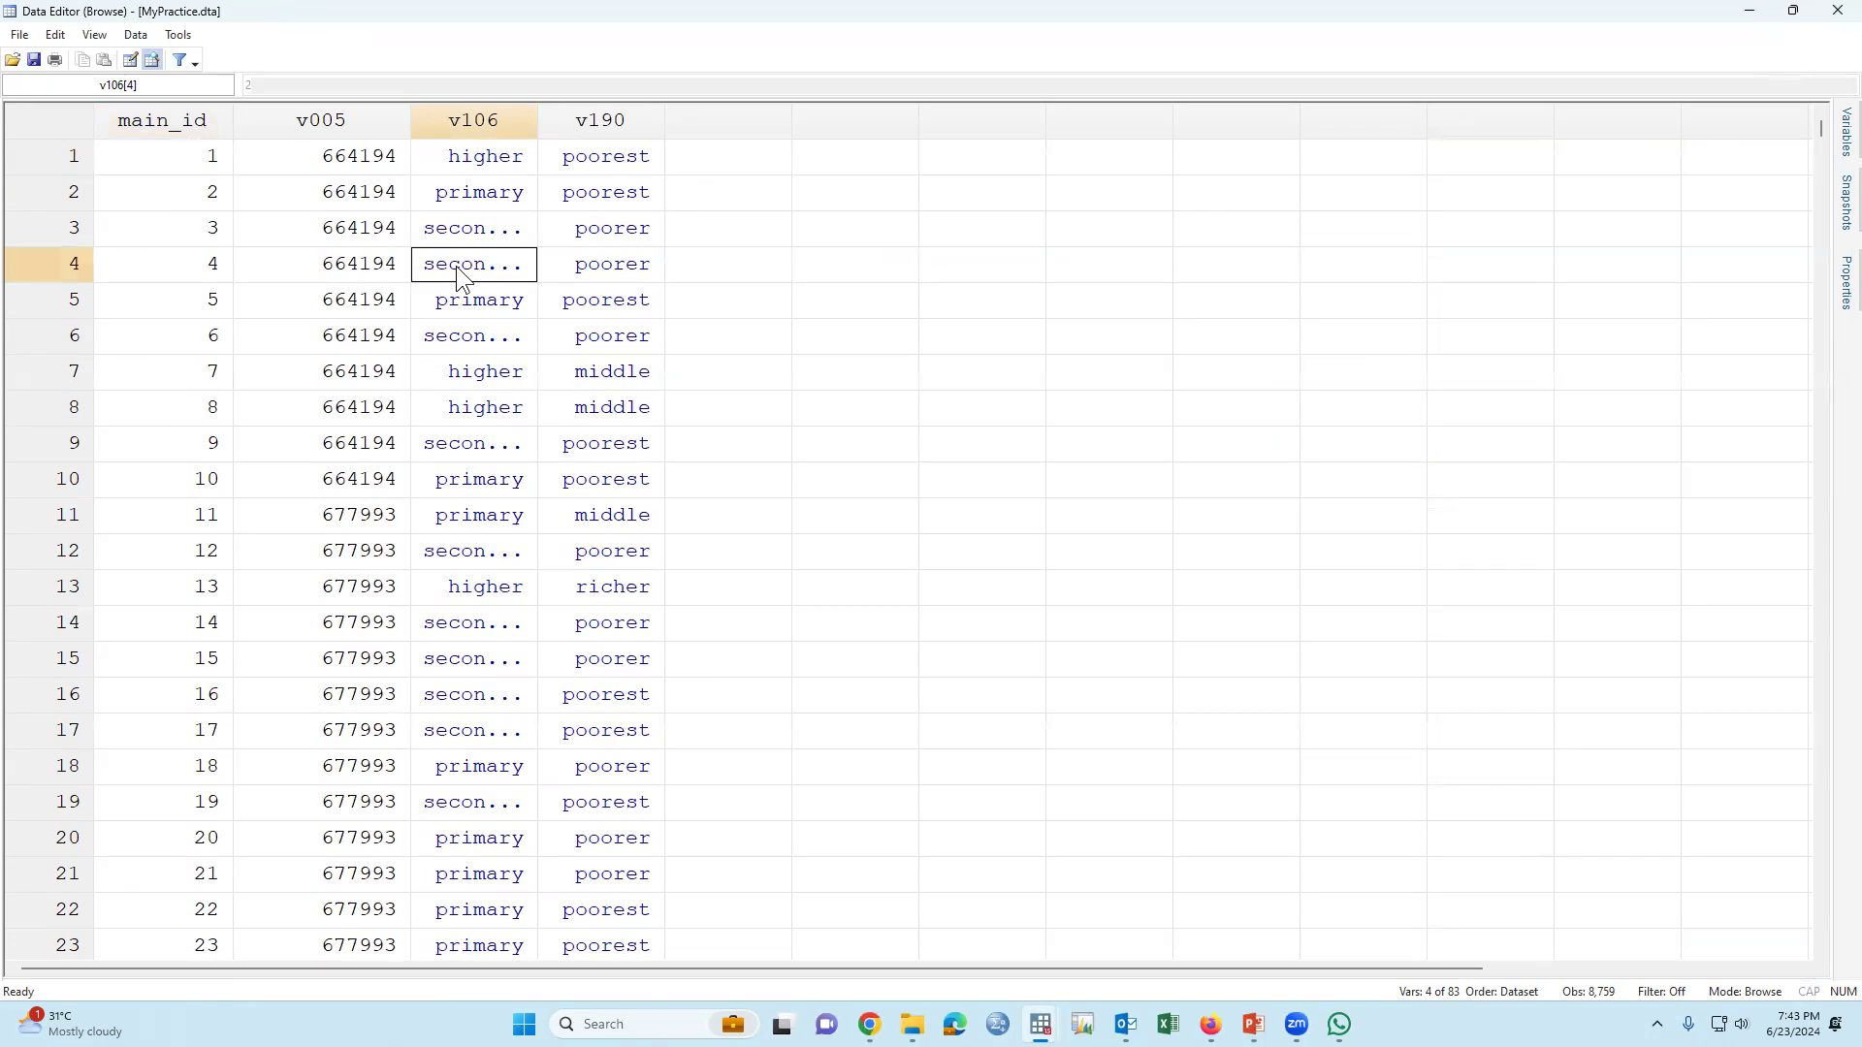
left_click(481, 349)
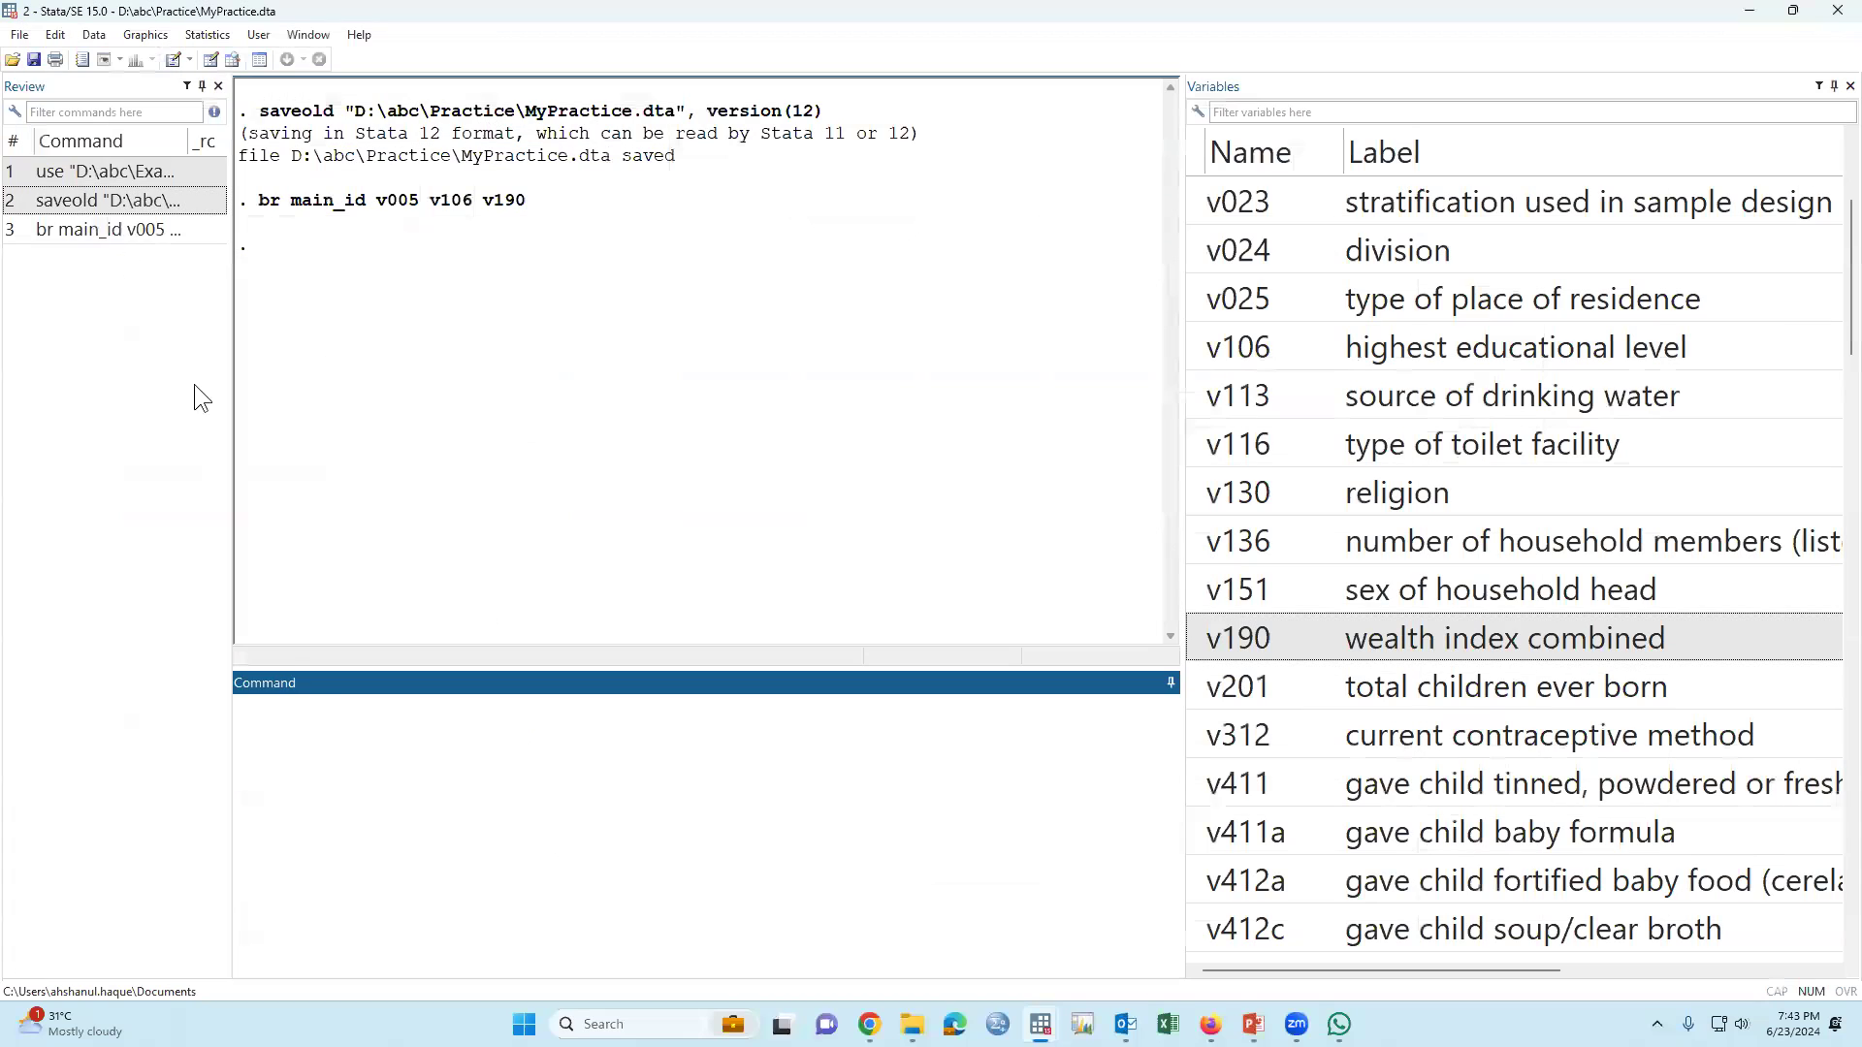
Recall the br command from Review and change it to ed for main_id, v005, v106, v190.
left_click(90, 240)
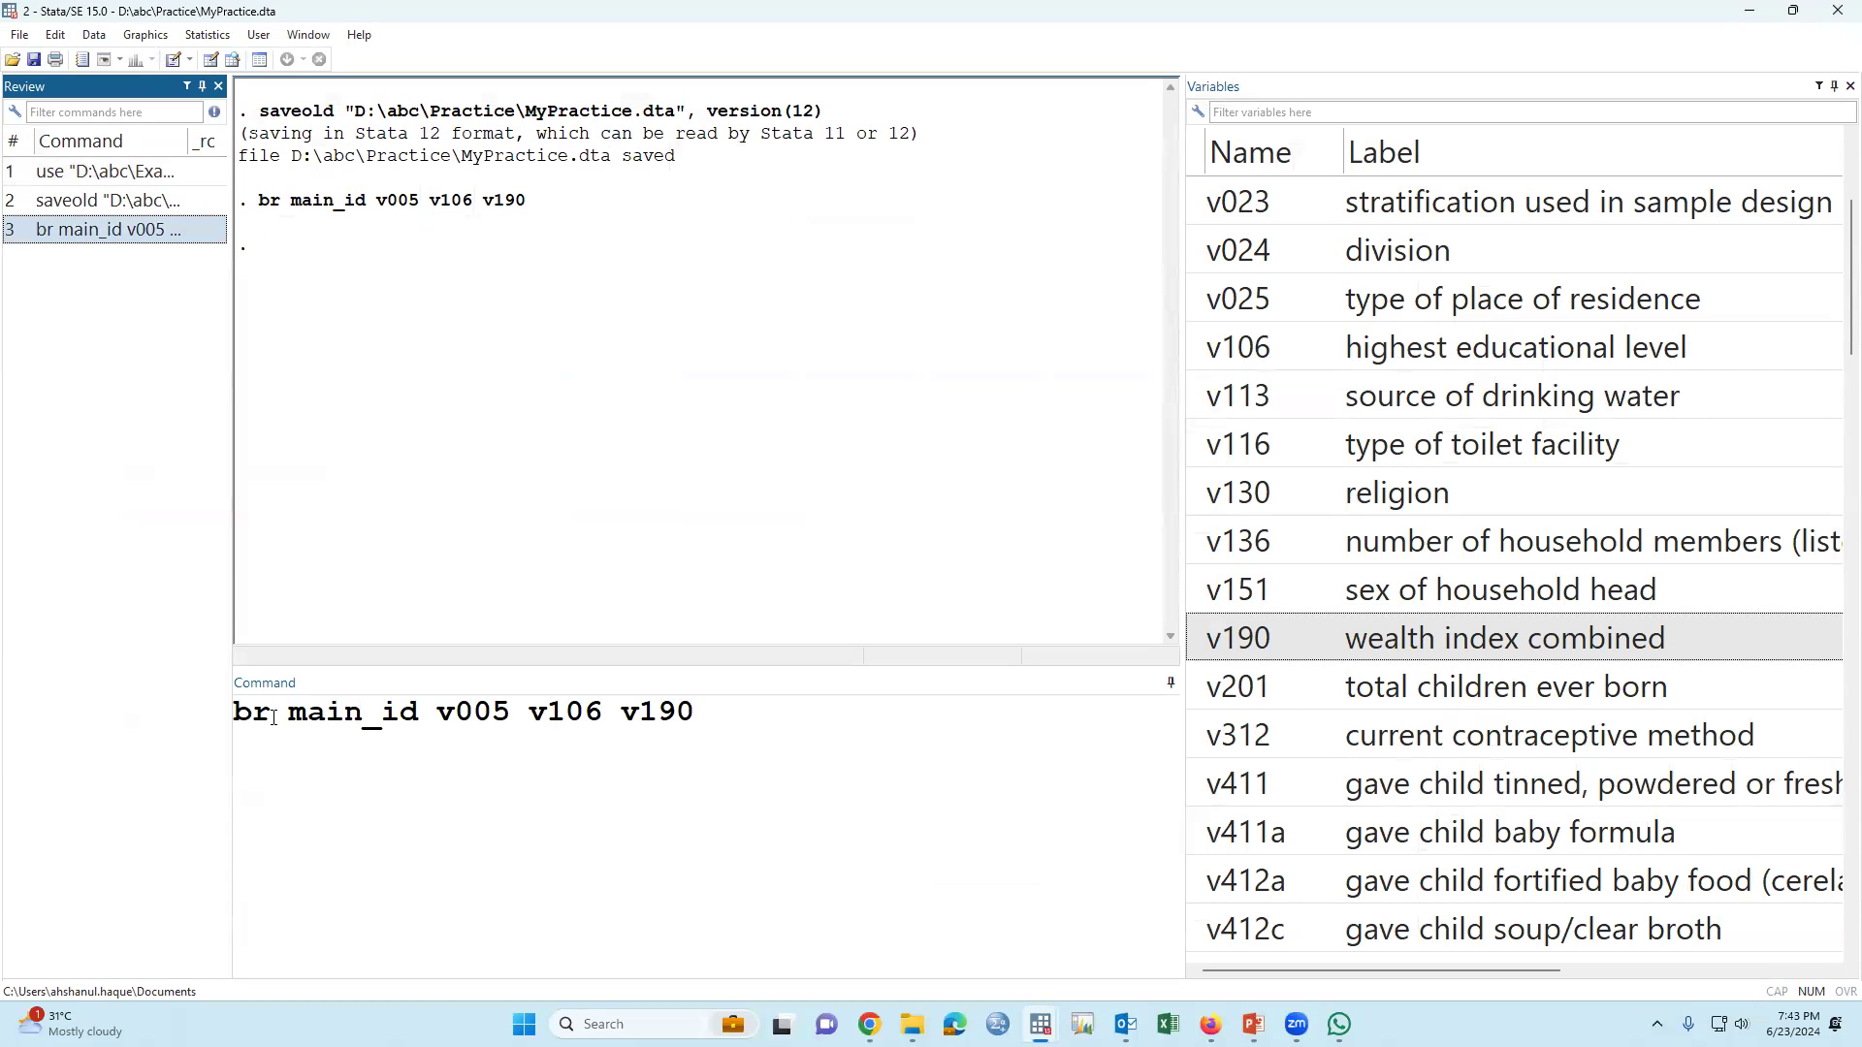
left_click_drag(273, 717, 230, 713)
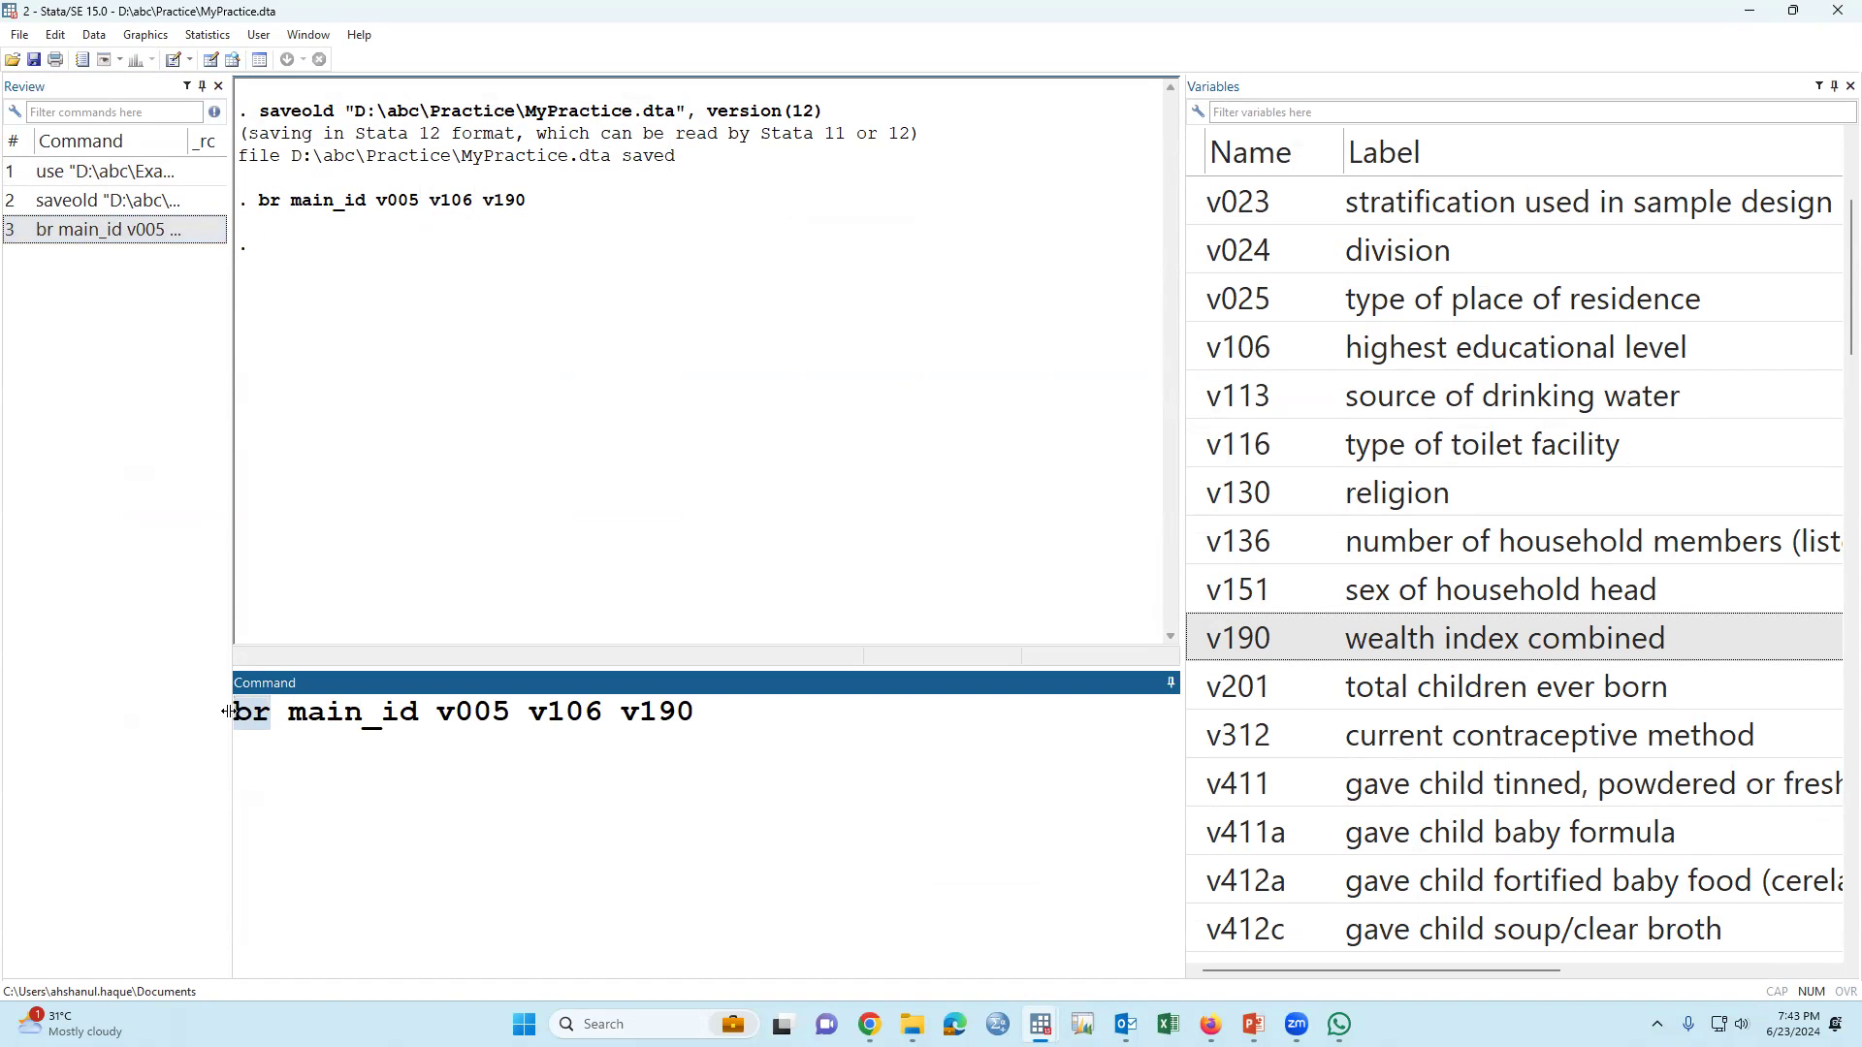
type("ed")
left_click_drag(279, 713, 232, 713)
left_click(718, 717)
Enter main_id values 44, 55 and 106 into rows 4, 5 and 6.
key("Return")
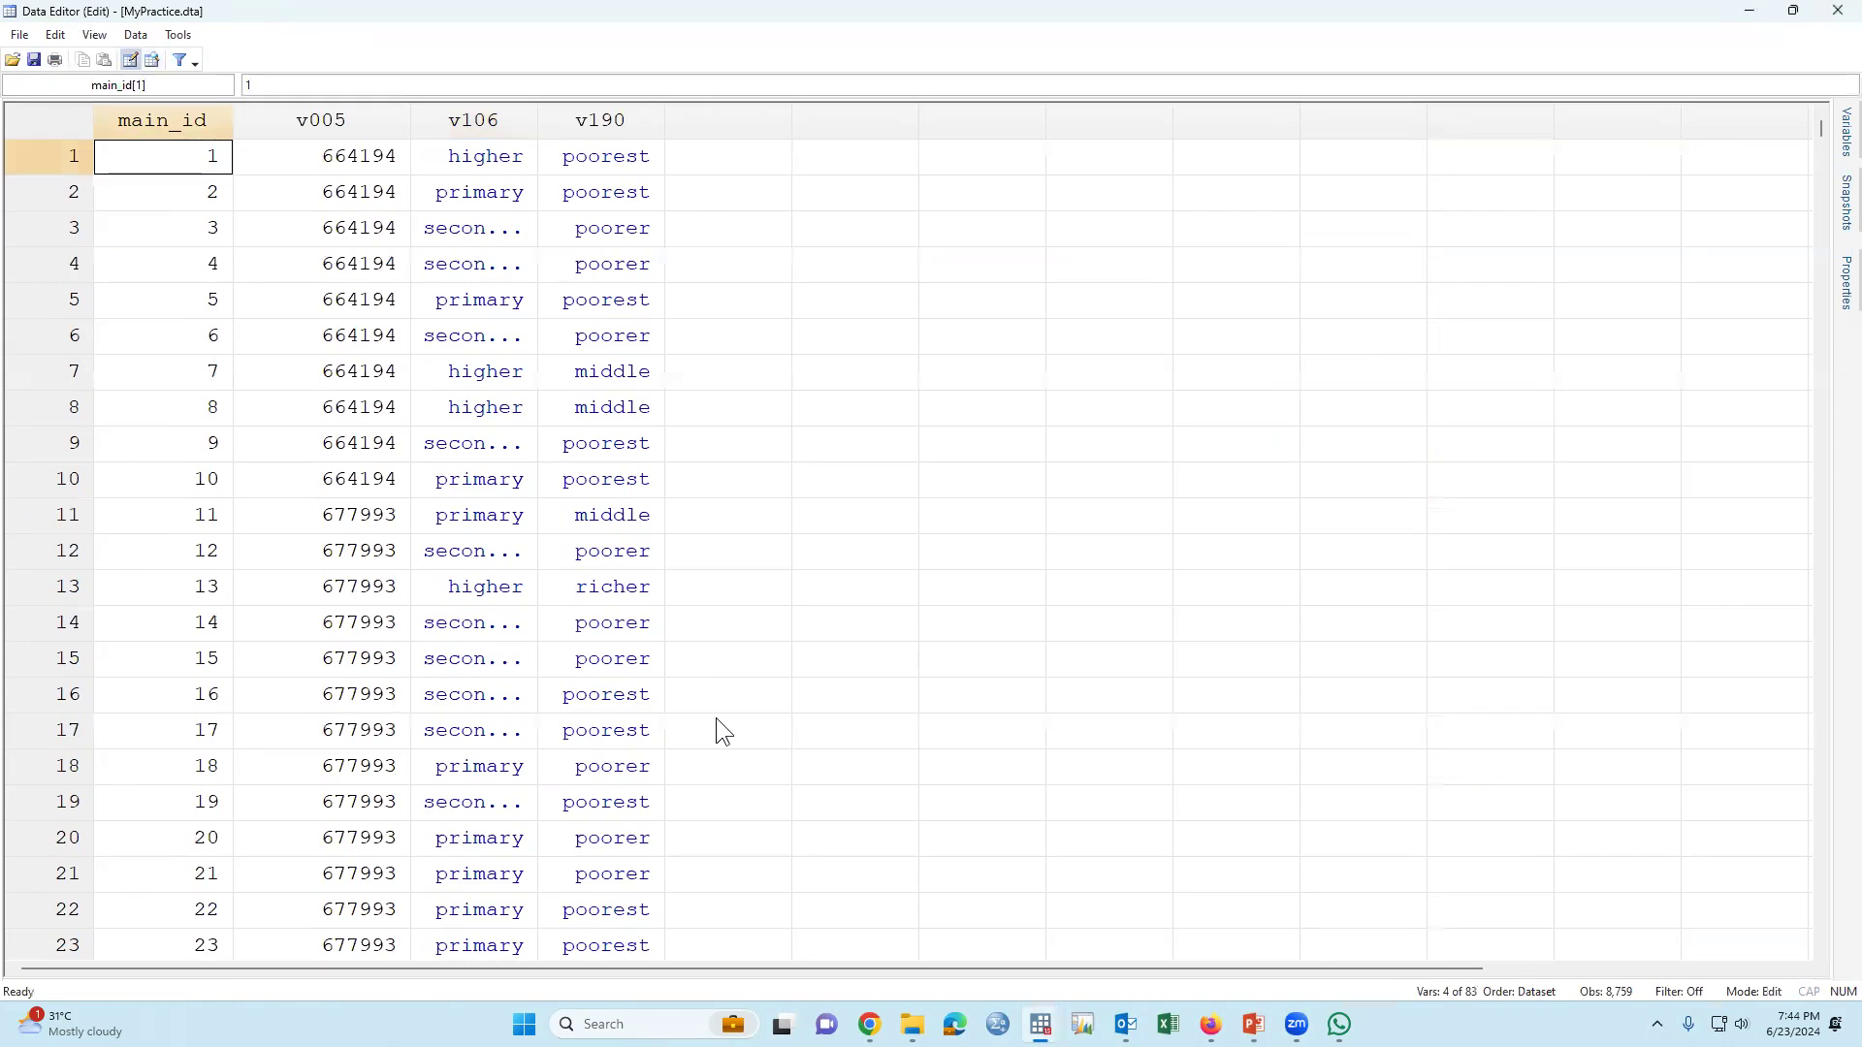
left_click(601, 407)
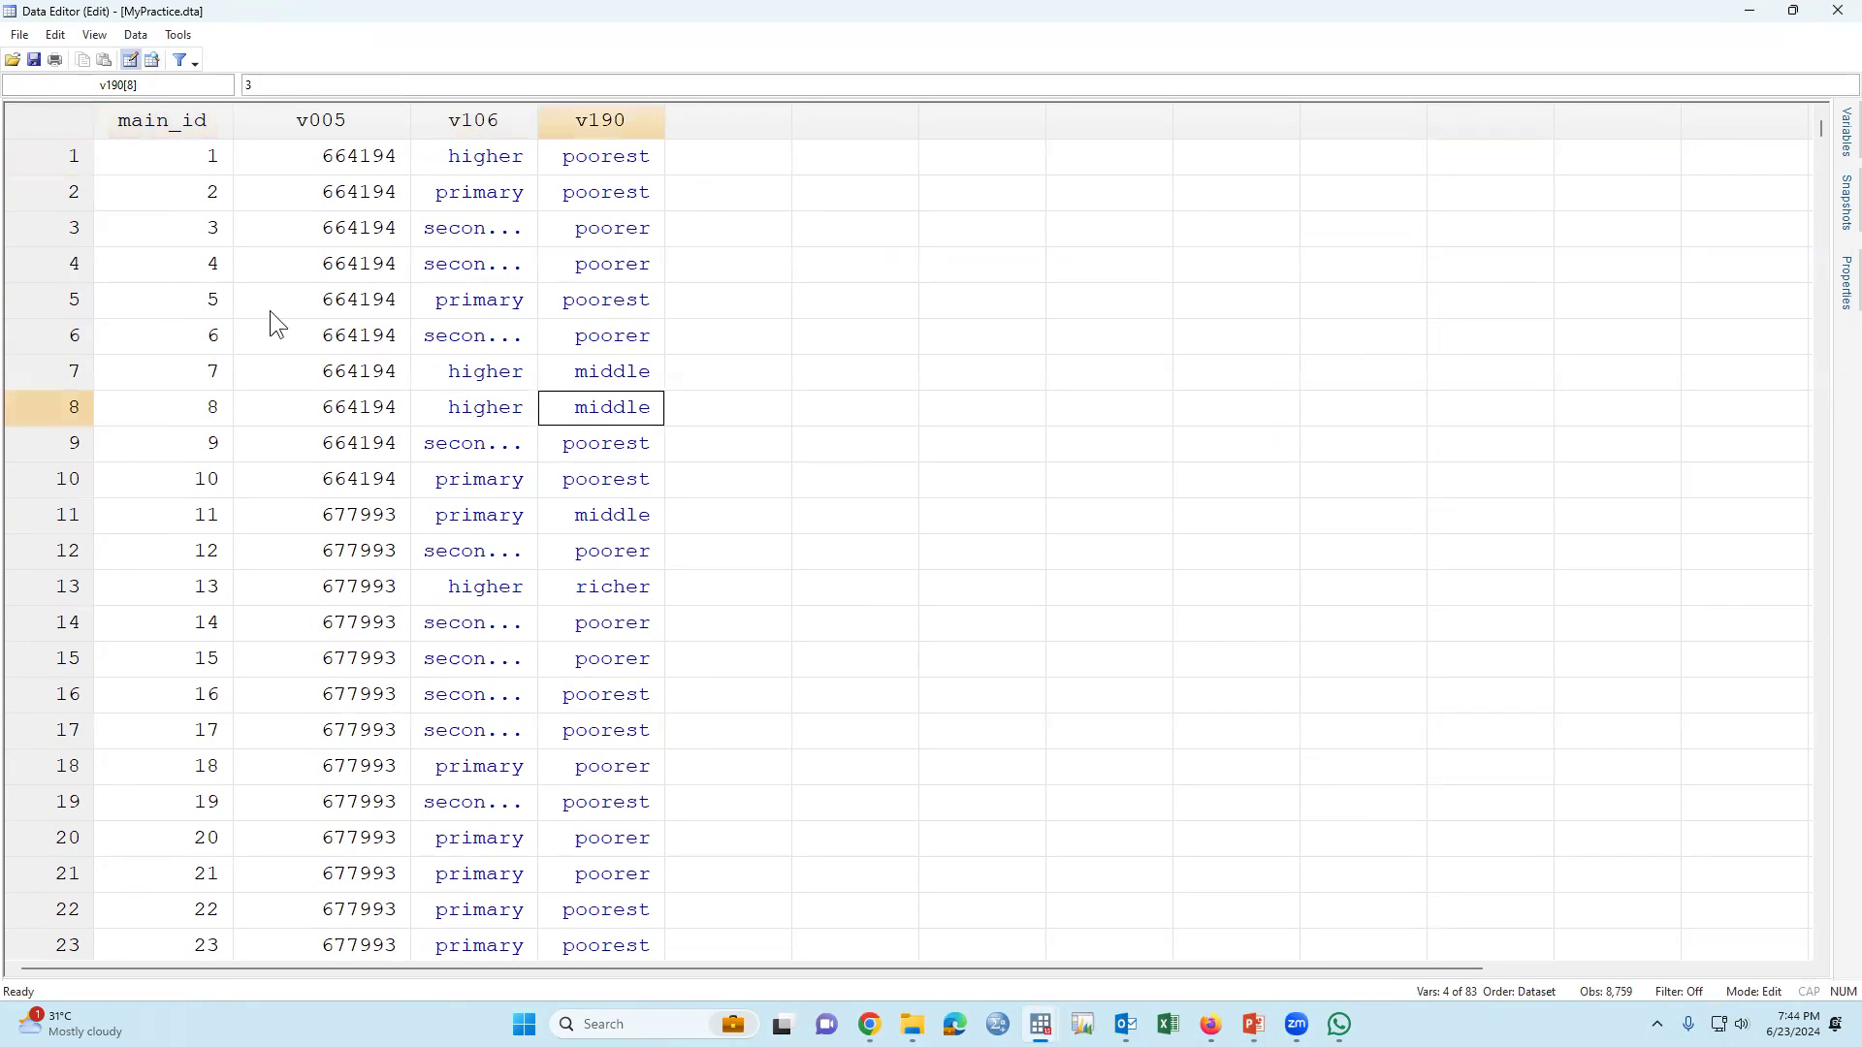
left_click(216, 266)
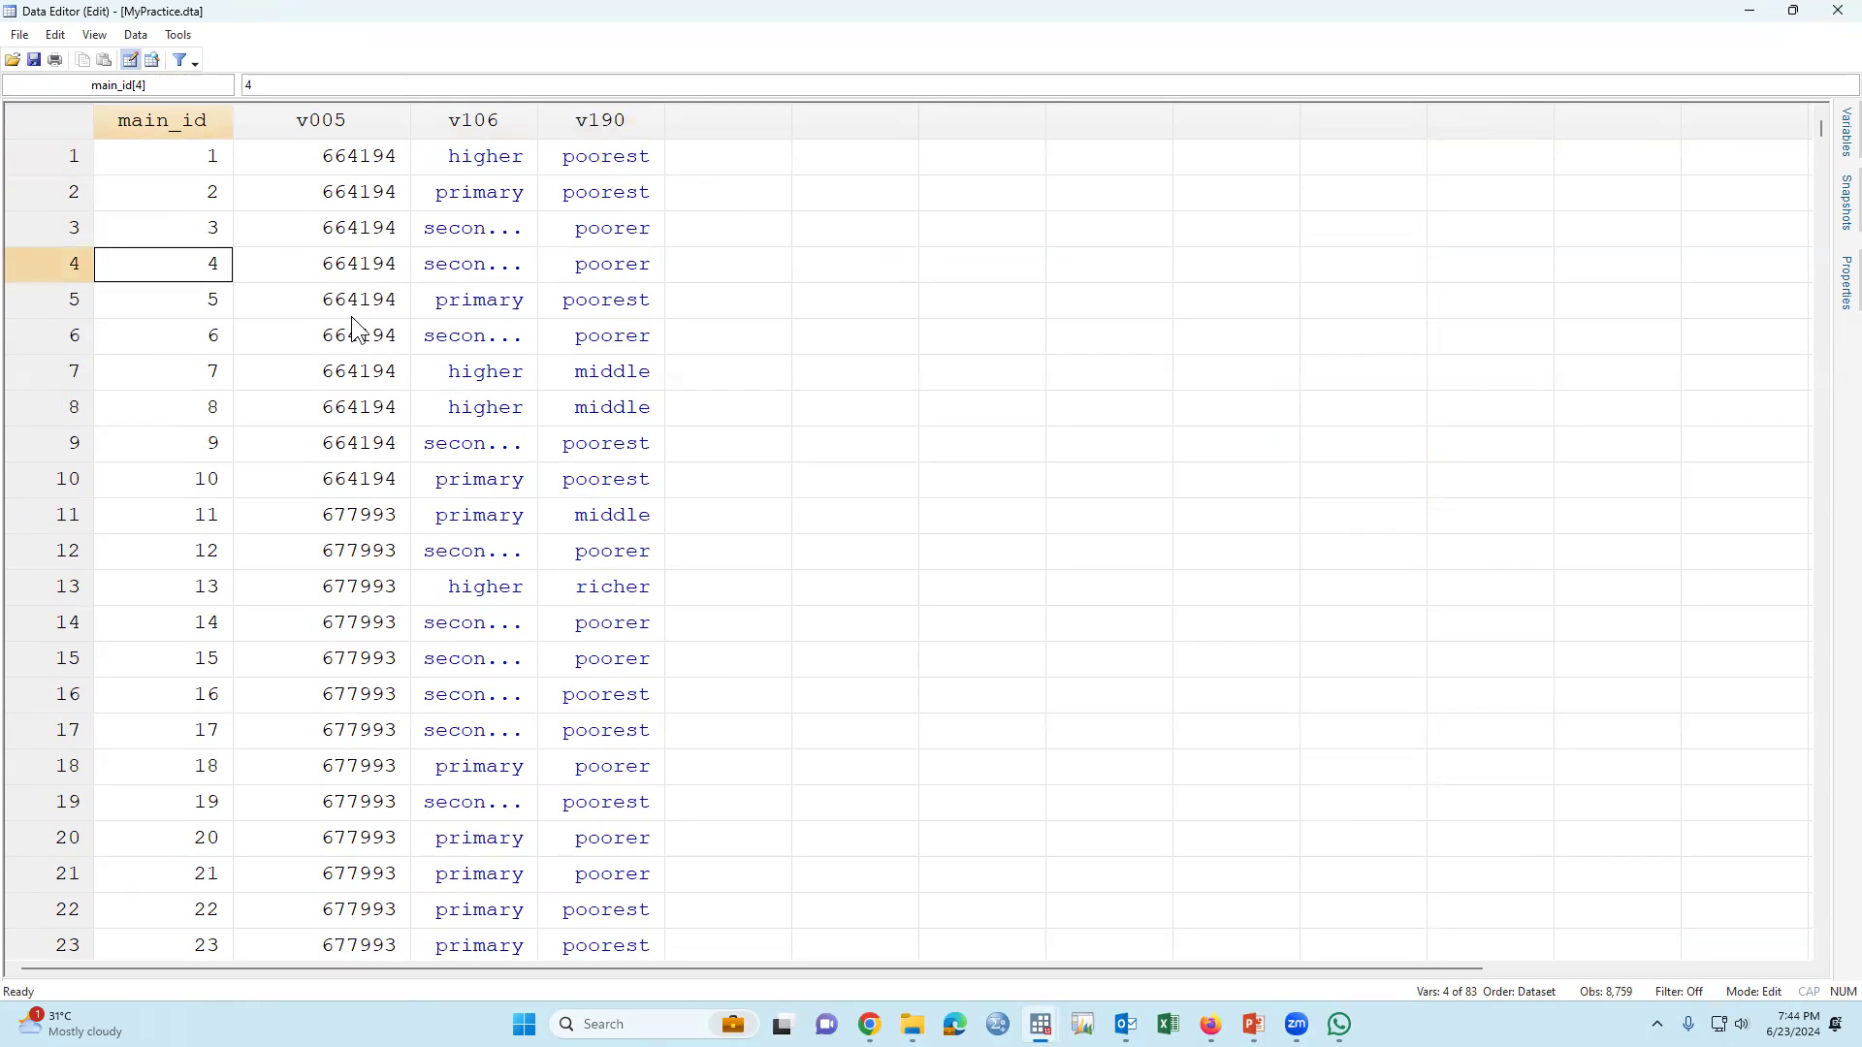
type("44")
key("Return")
type("55")
key("Return")
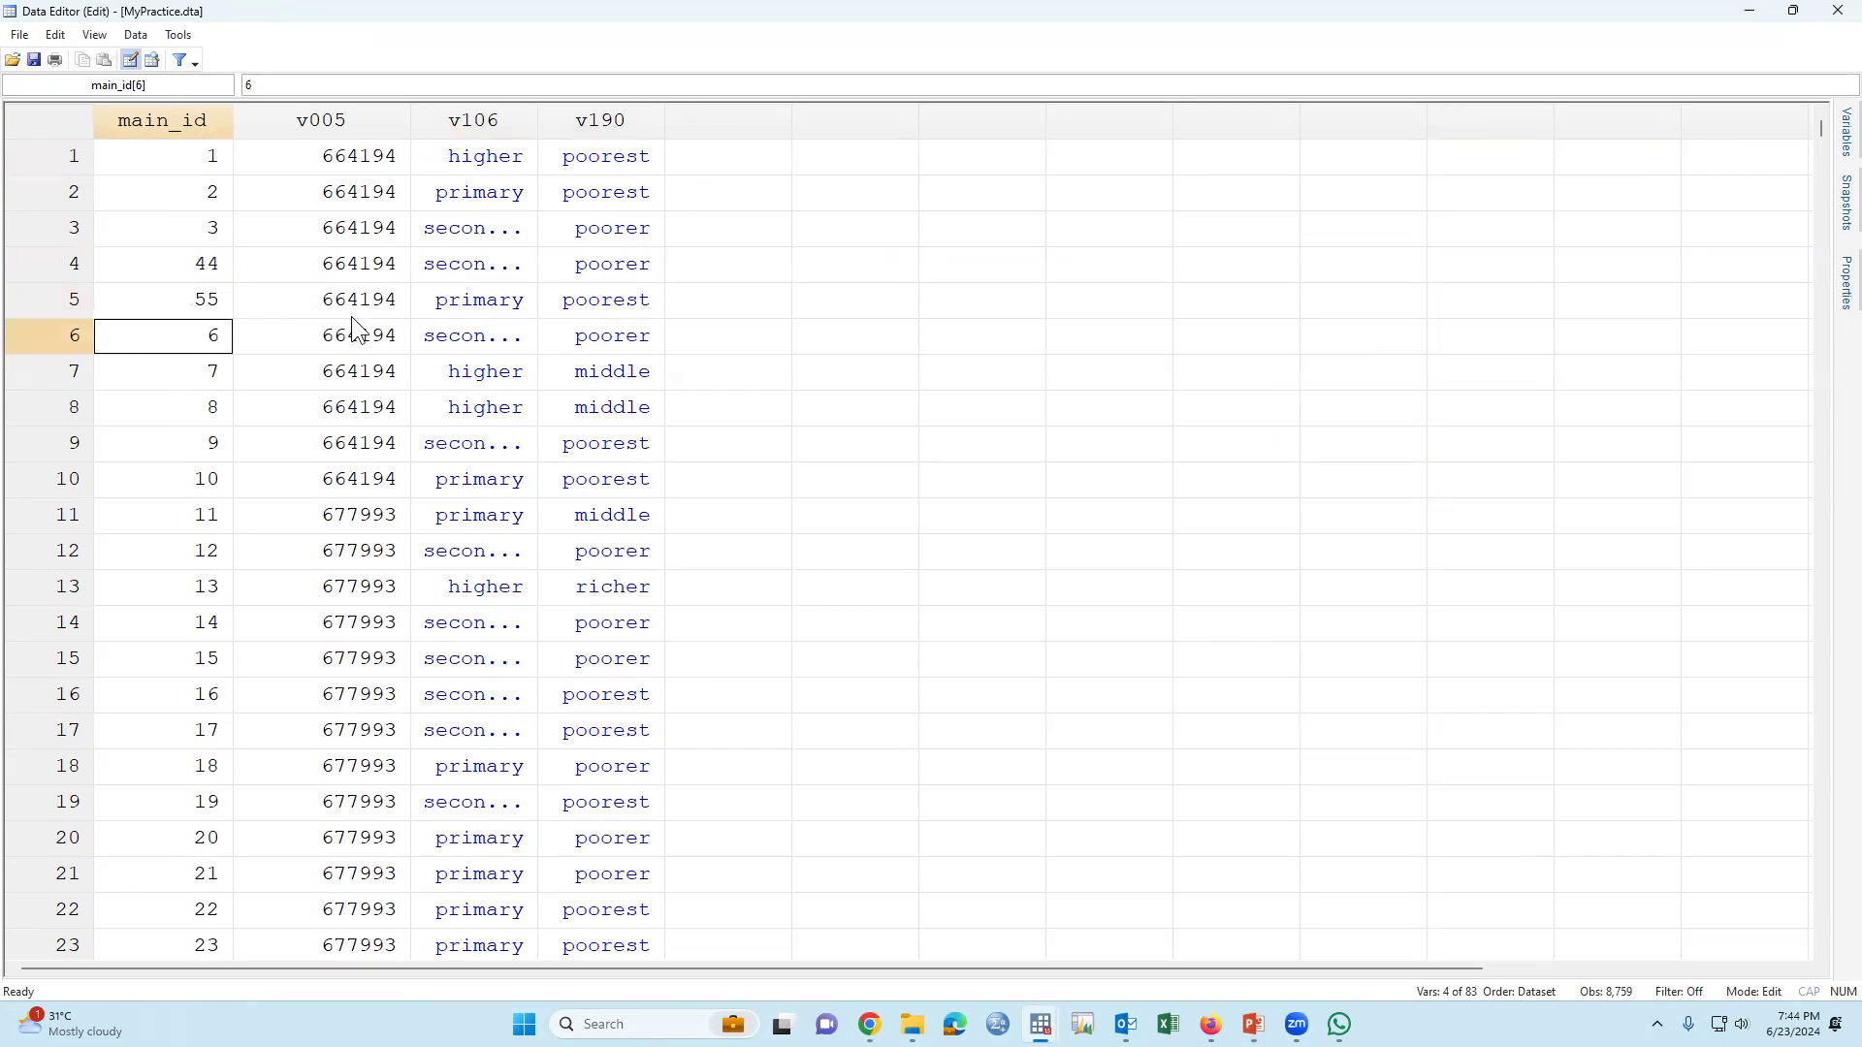
type("106")
key("Return")
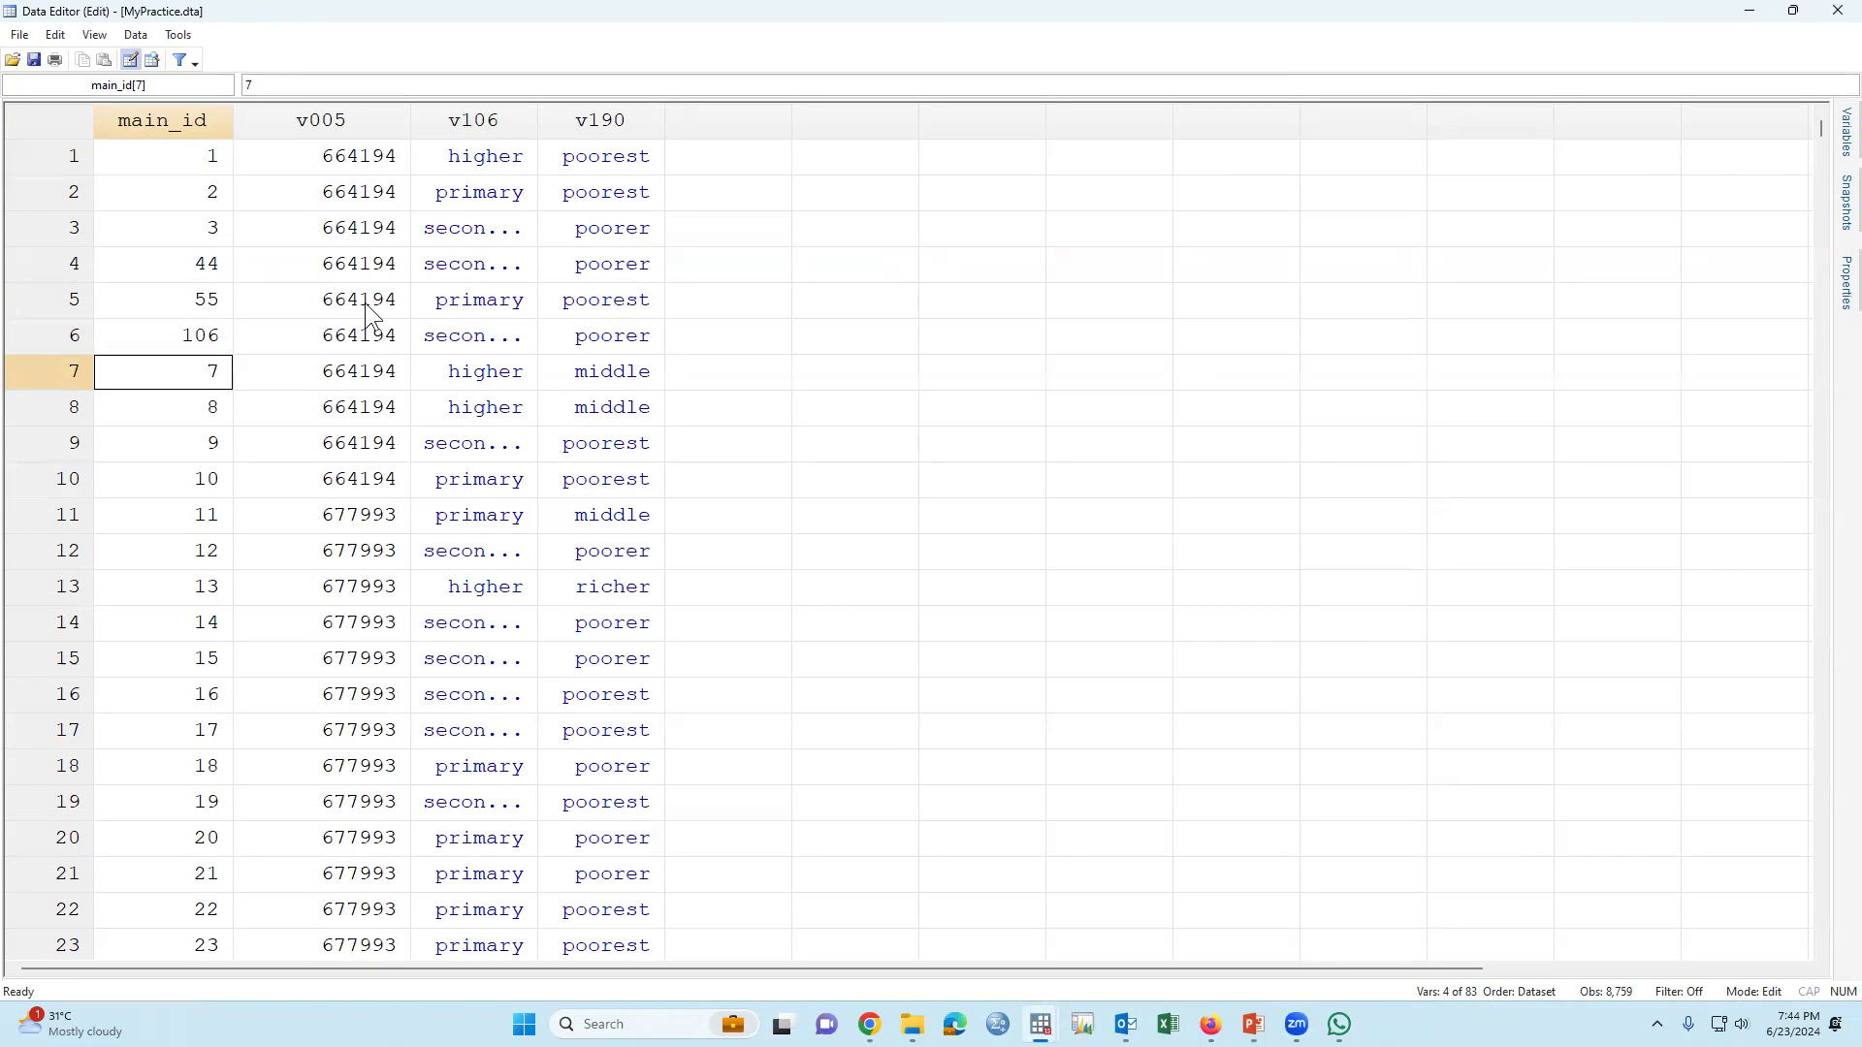
Close the Data Editor and clear the Results output.
left_click(1836, 12)
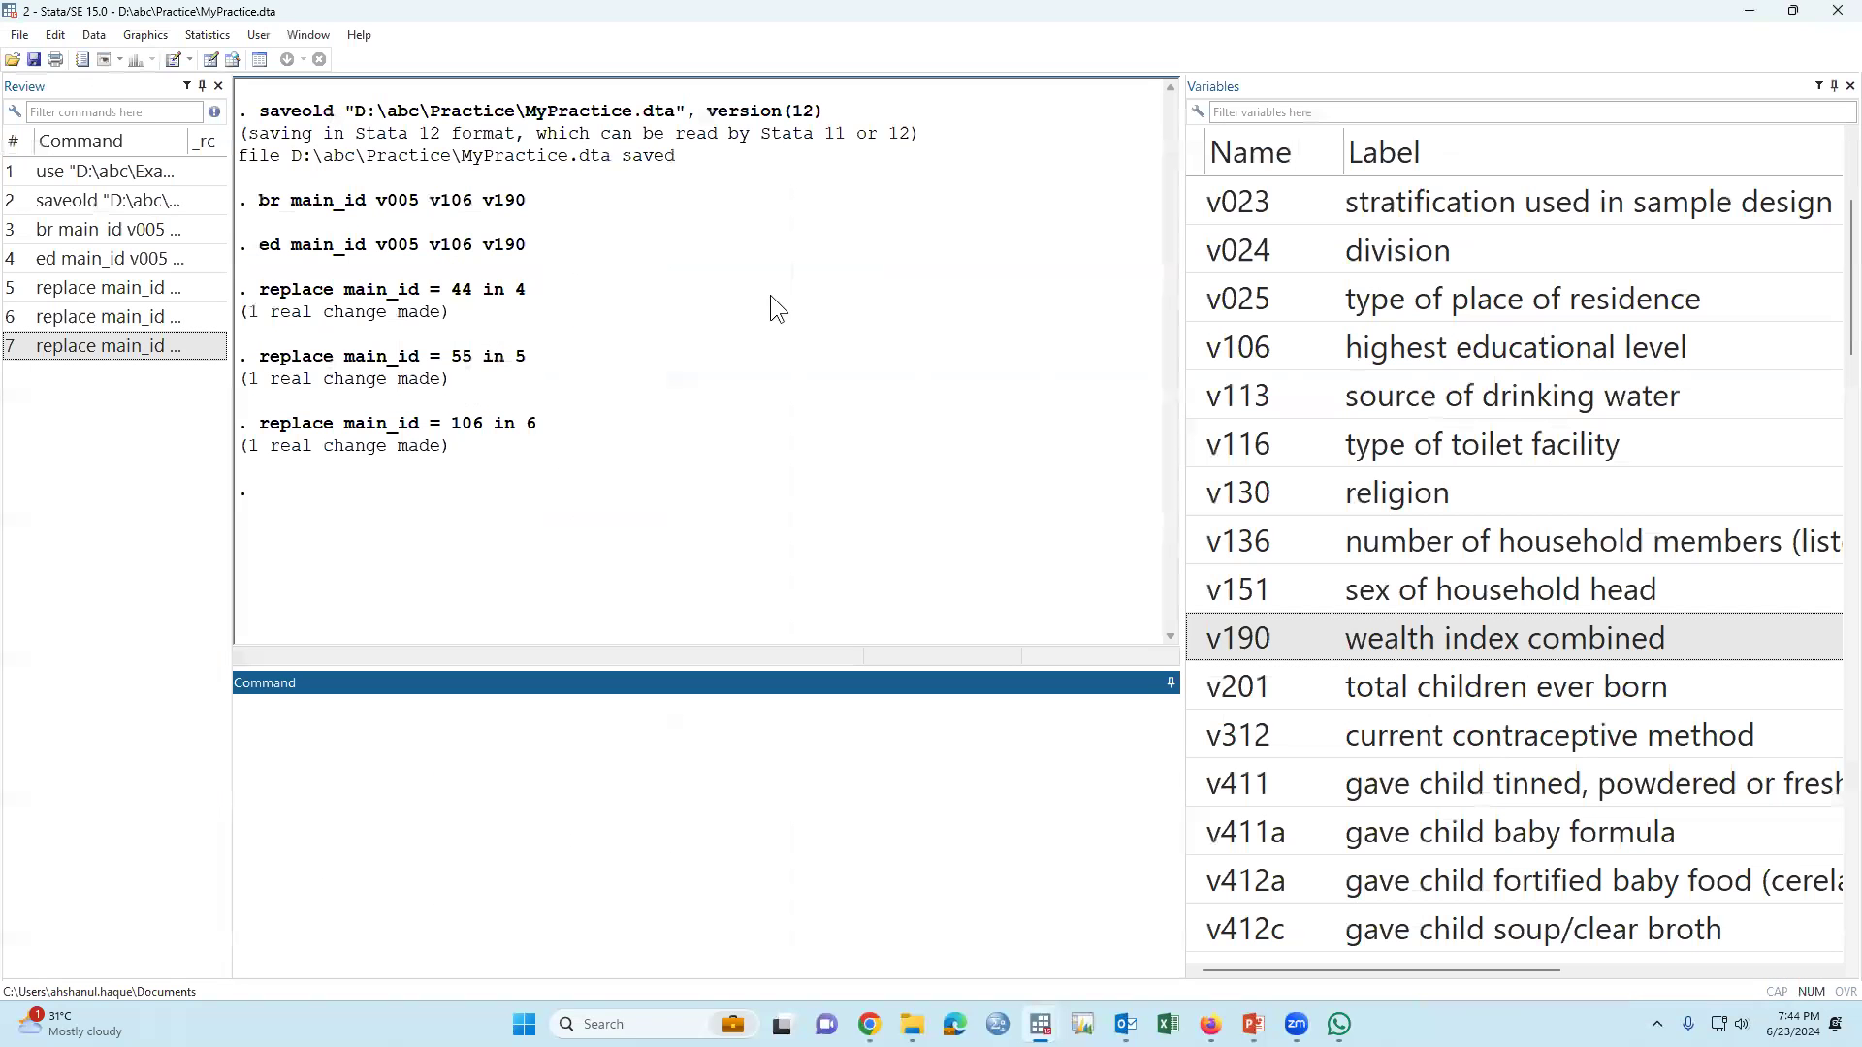
right_click(807, 332)
left_click(853, 342)
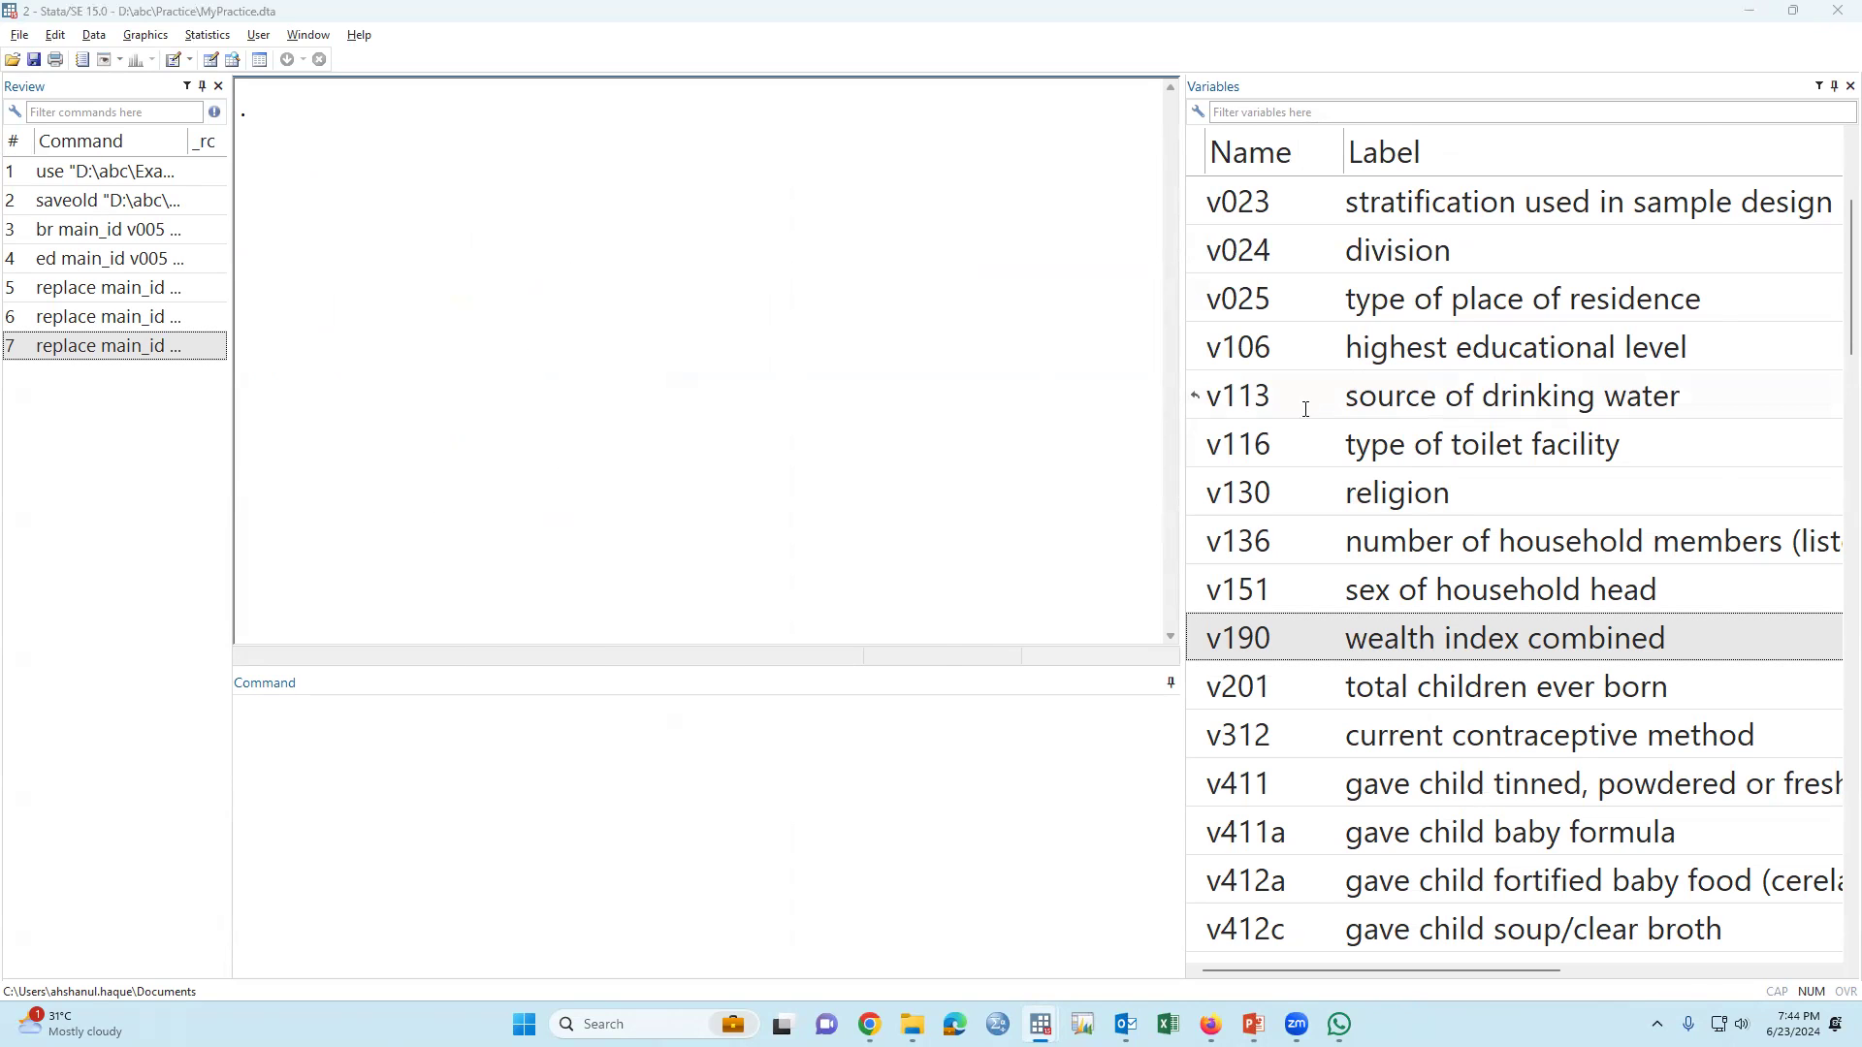
Save the edited data over D:\abc\Practice\MyPractice.dta, confirming the replacement.
key("alt+Tab")
left_click(550, 326)
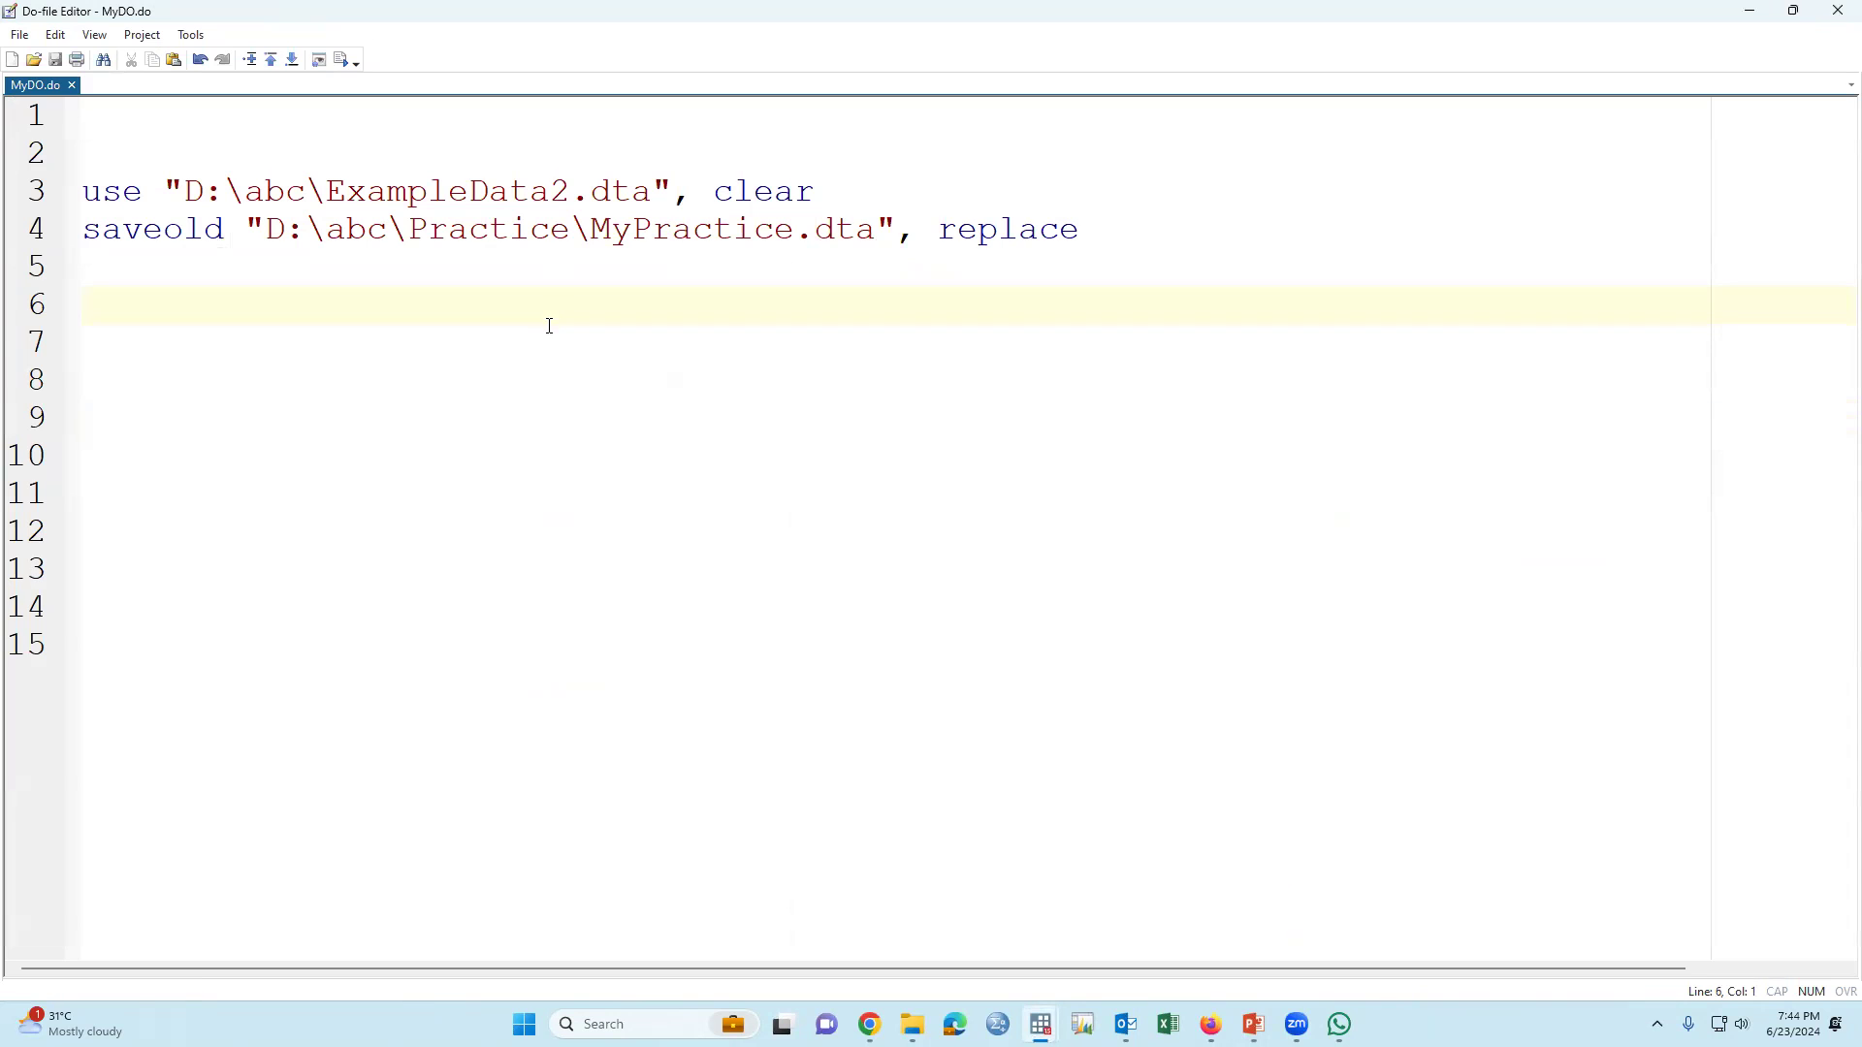
key("alt+Tab")
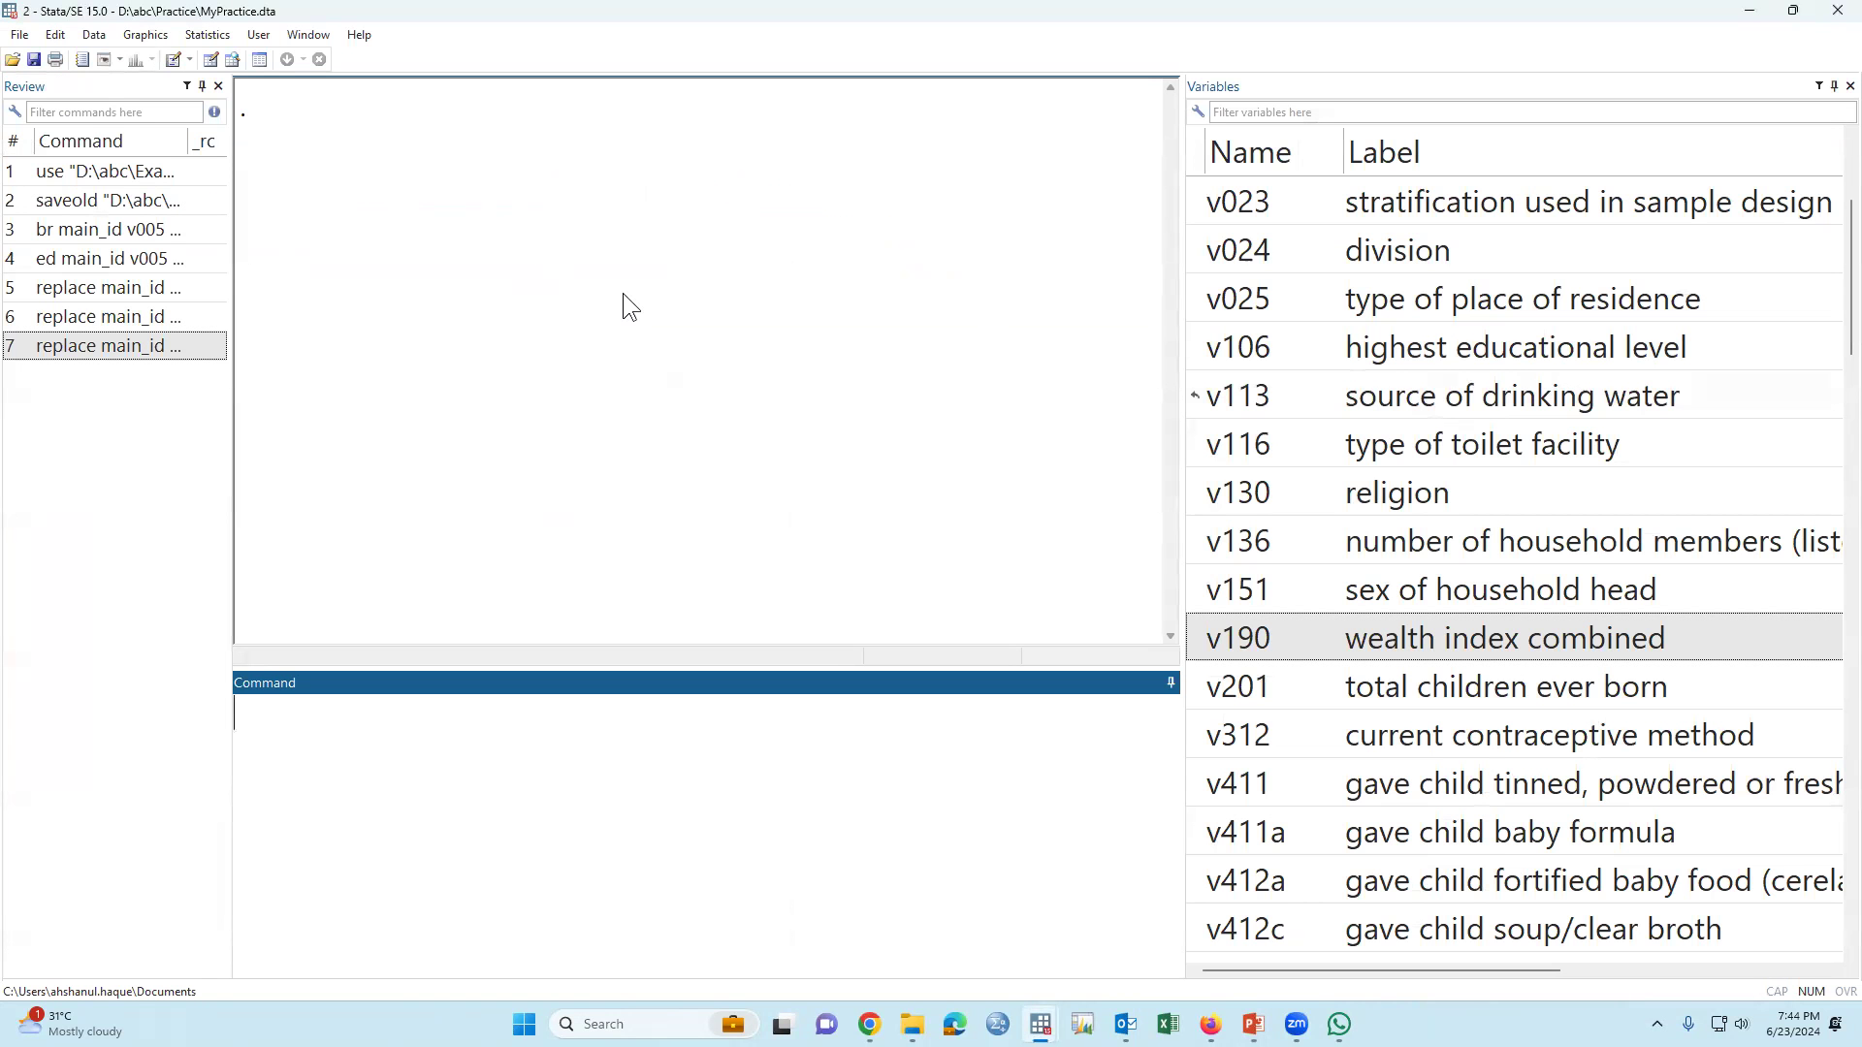
left_click(18, 36)
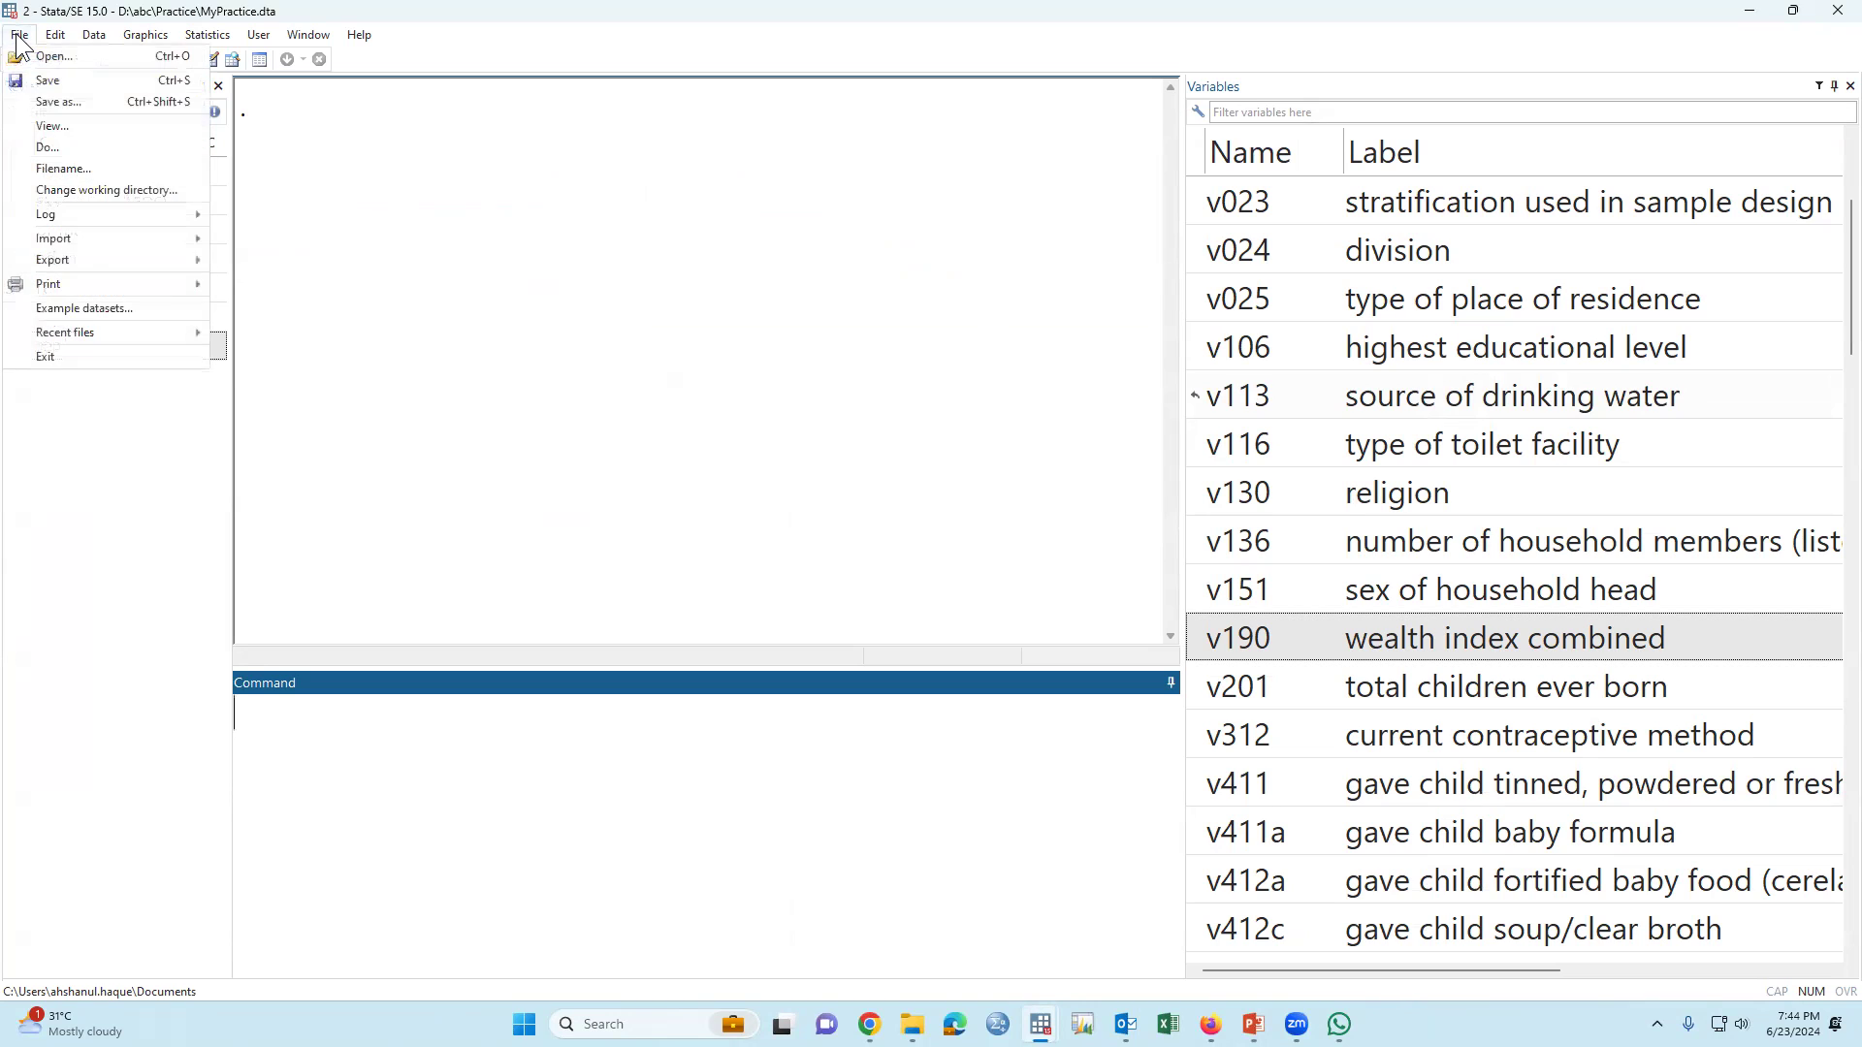
left_click(64, 83)
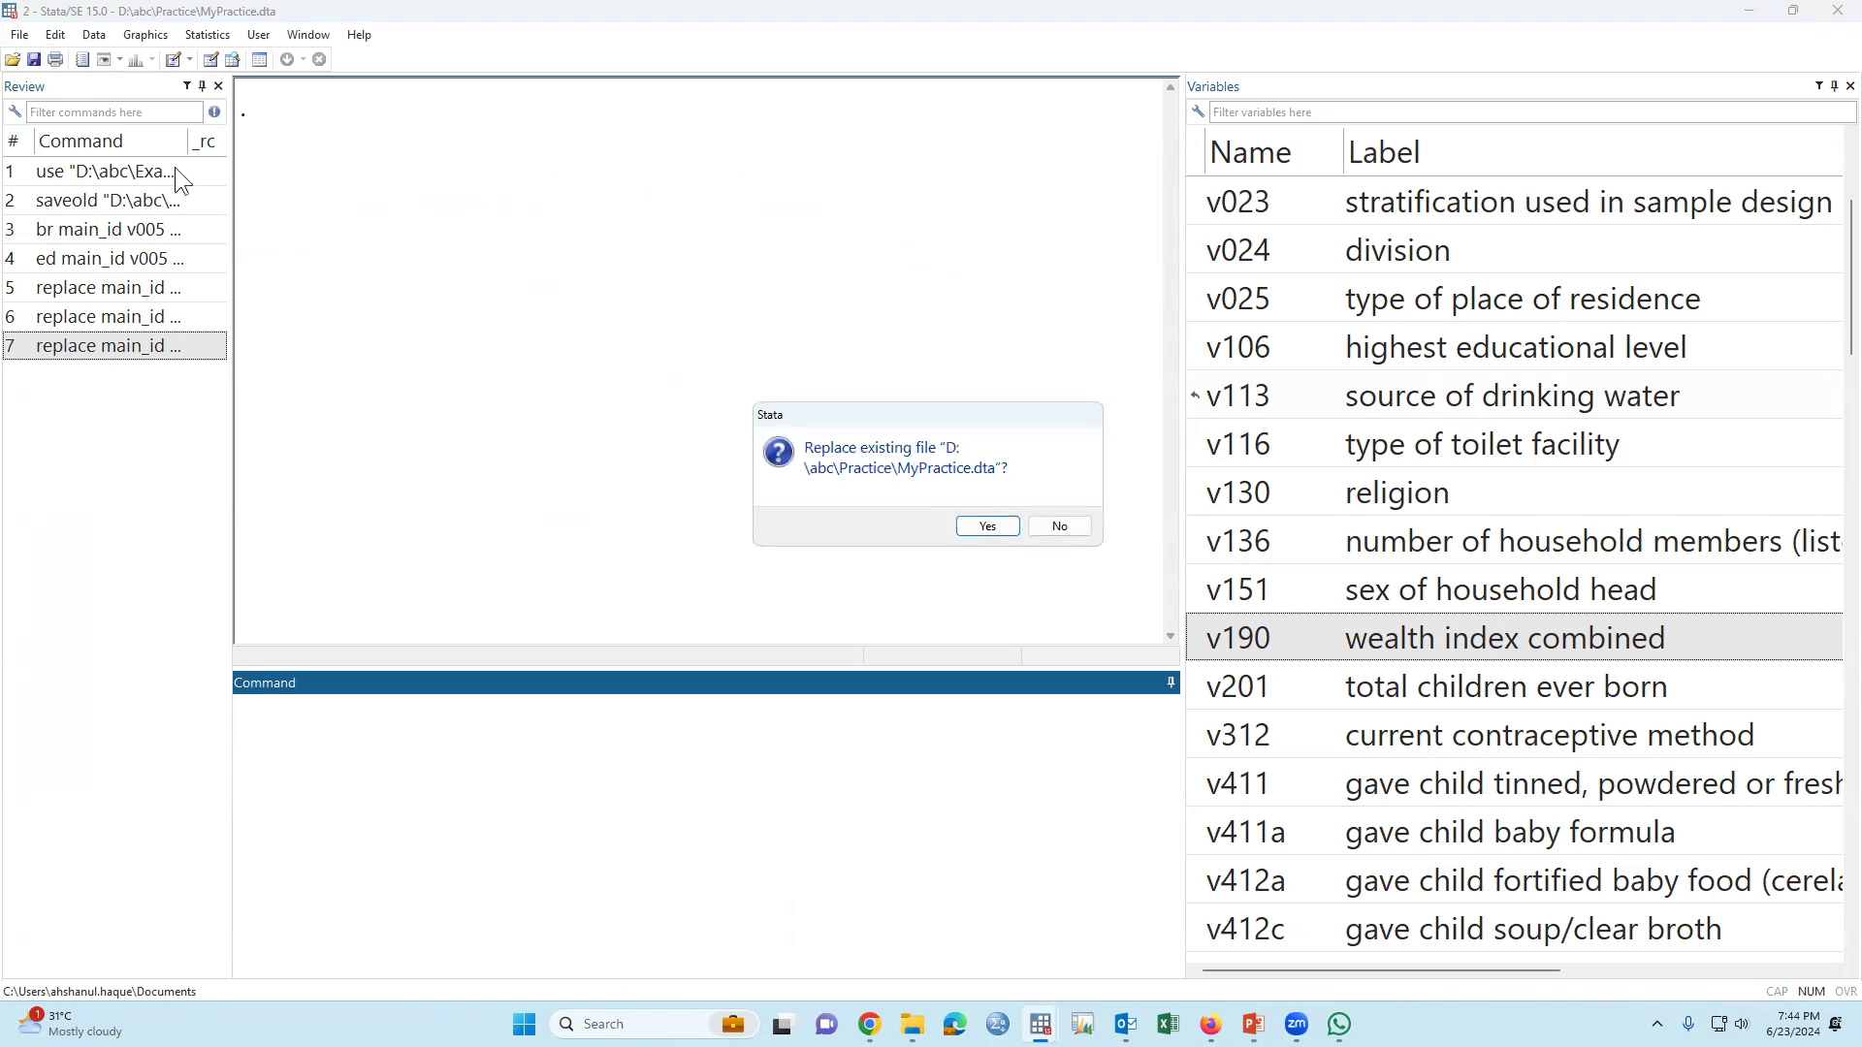
left_click(994, 527)
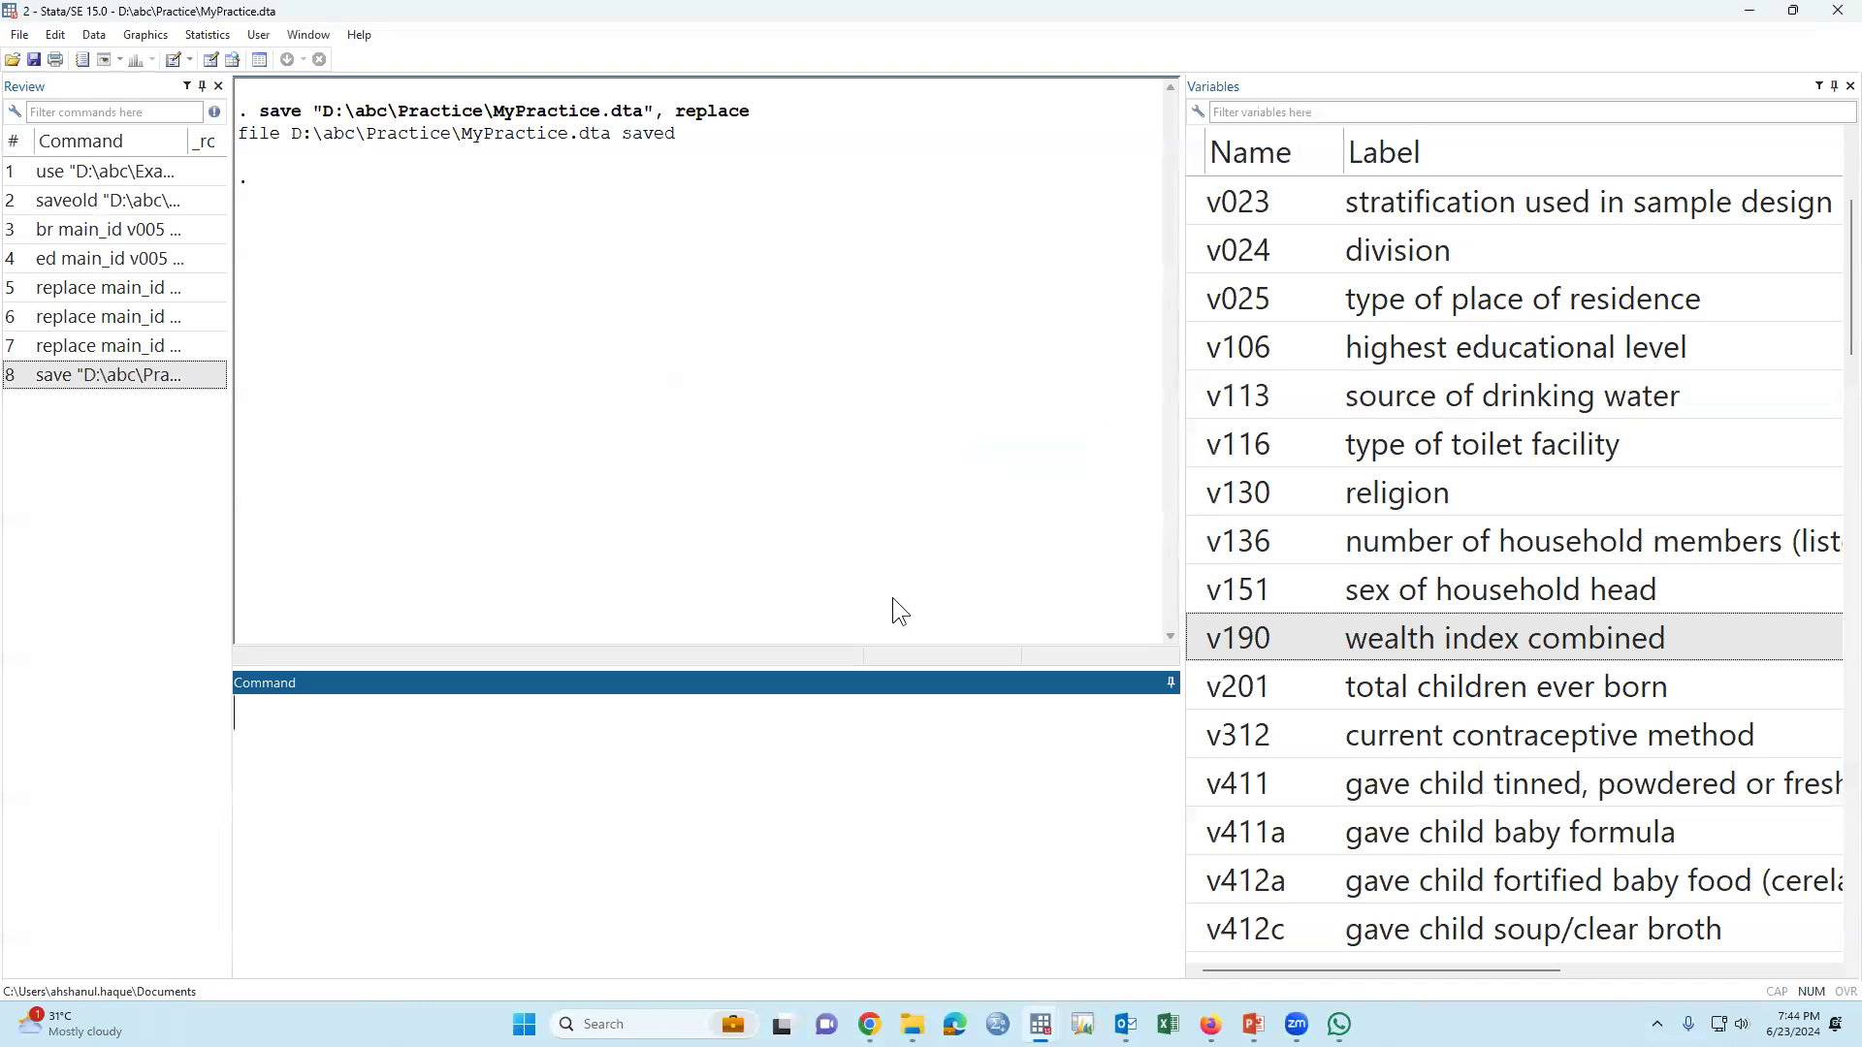
Clear the results and run the use line (line 3) of MyDO.do.
right_click(565, 216)
left_click(625, 256)
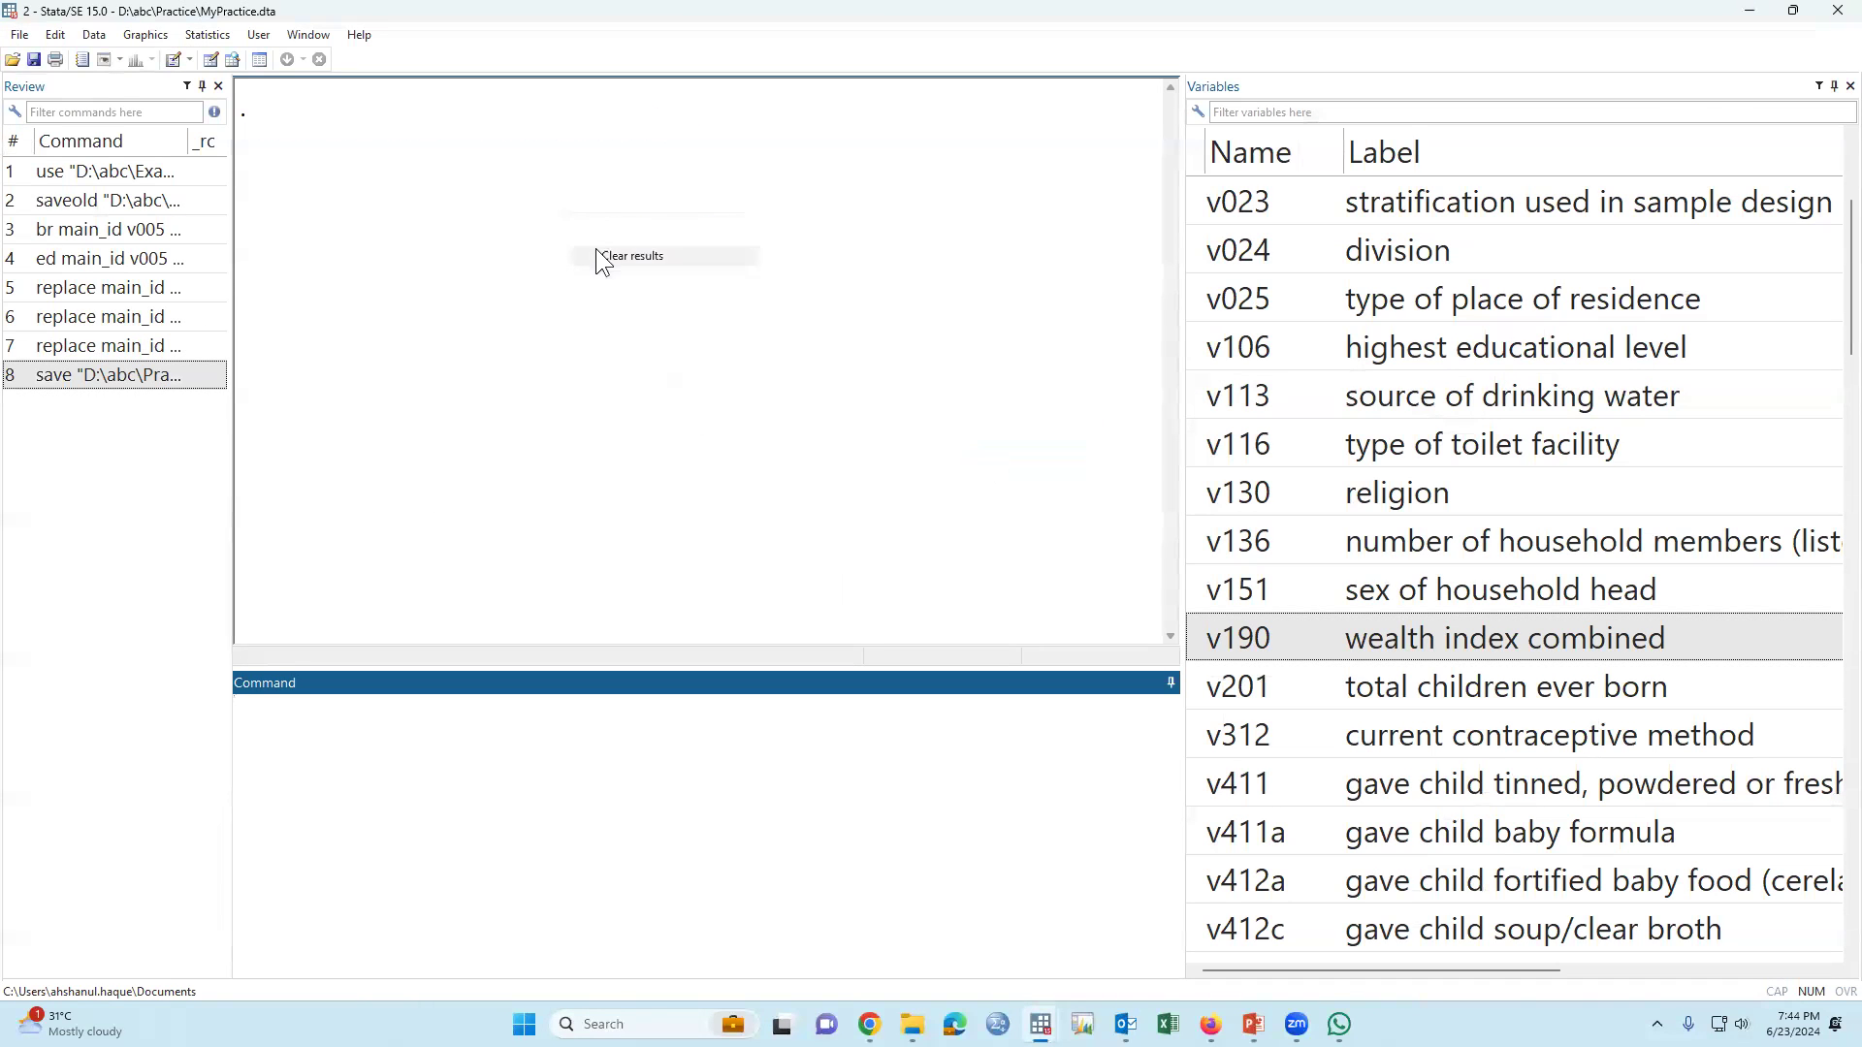
key("alt+Tab")
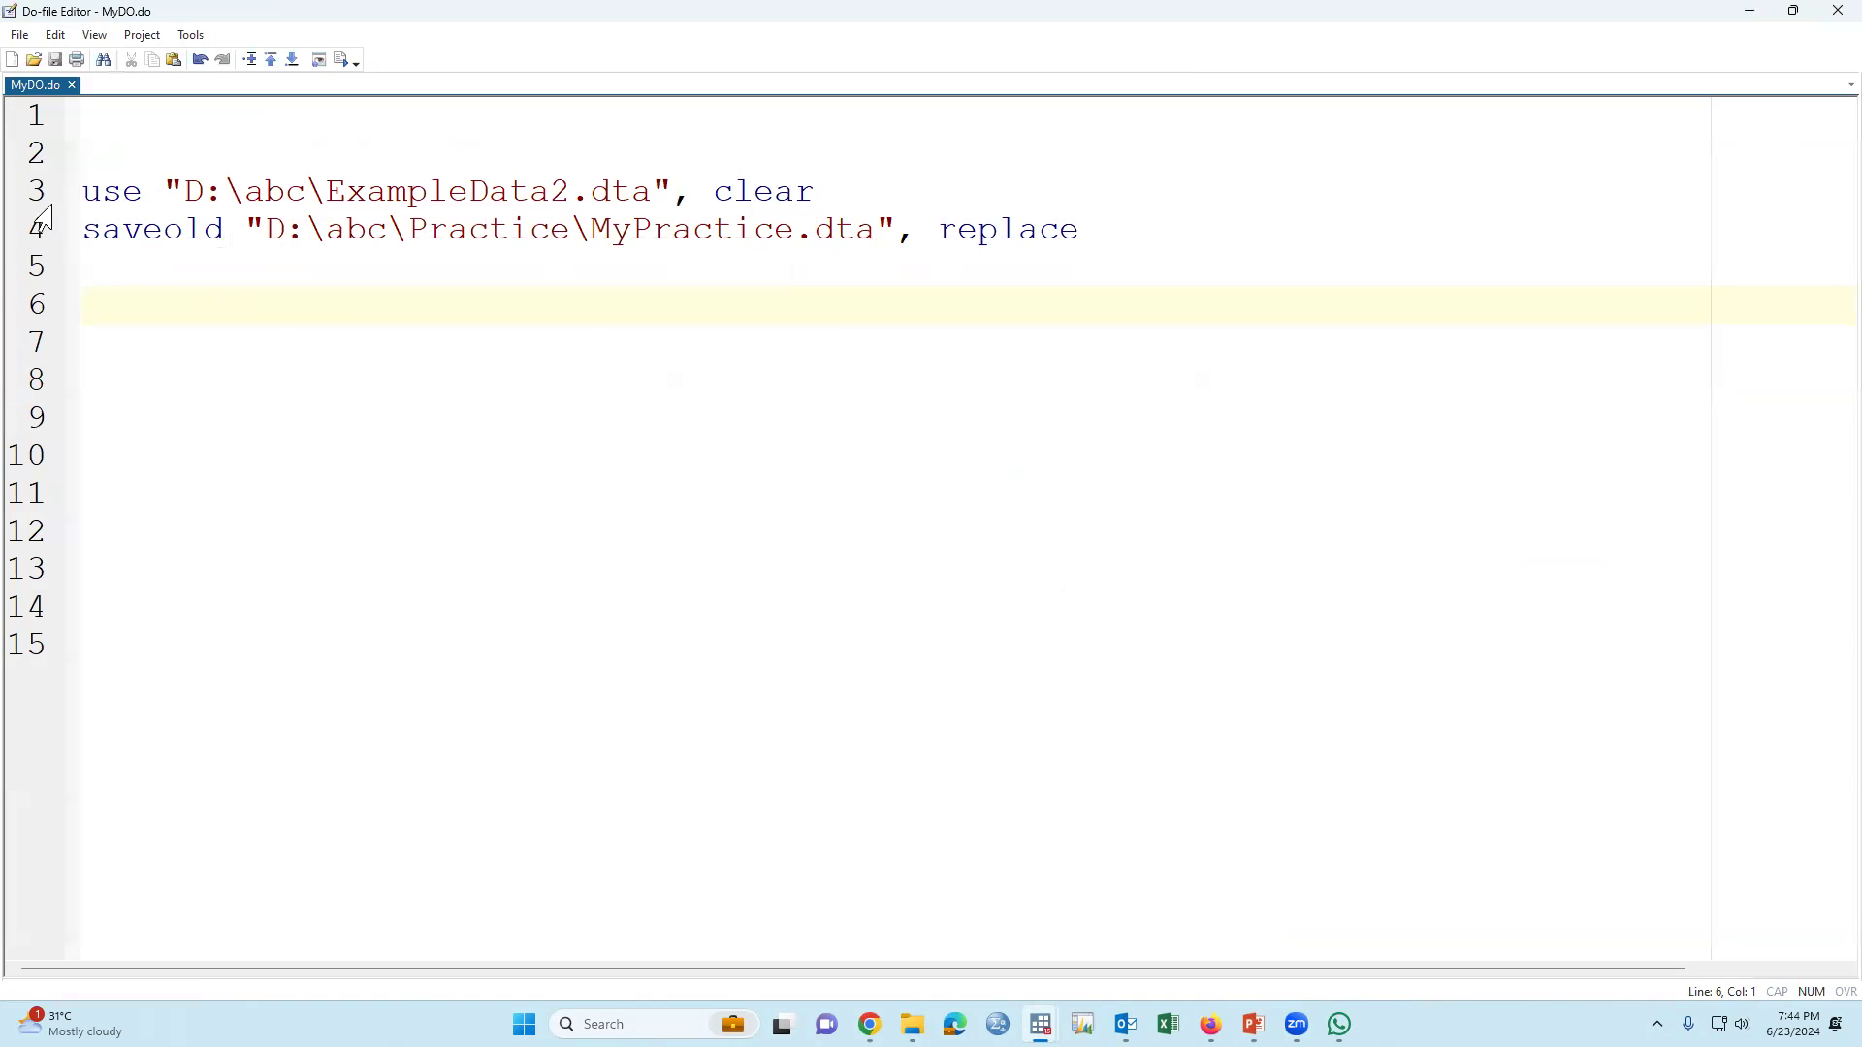
left_click(37, 199)
left_click(345, 61)
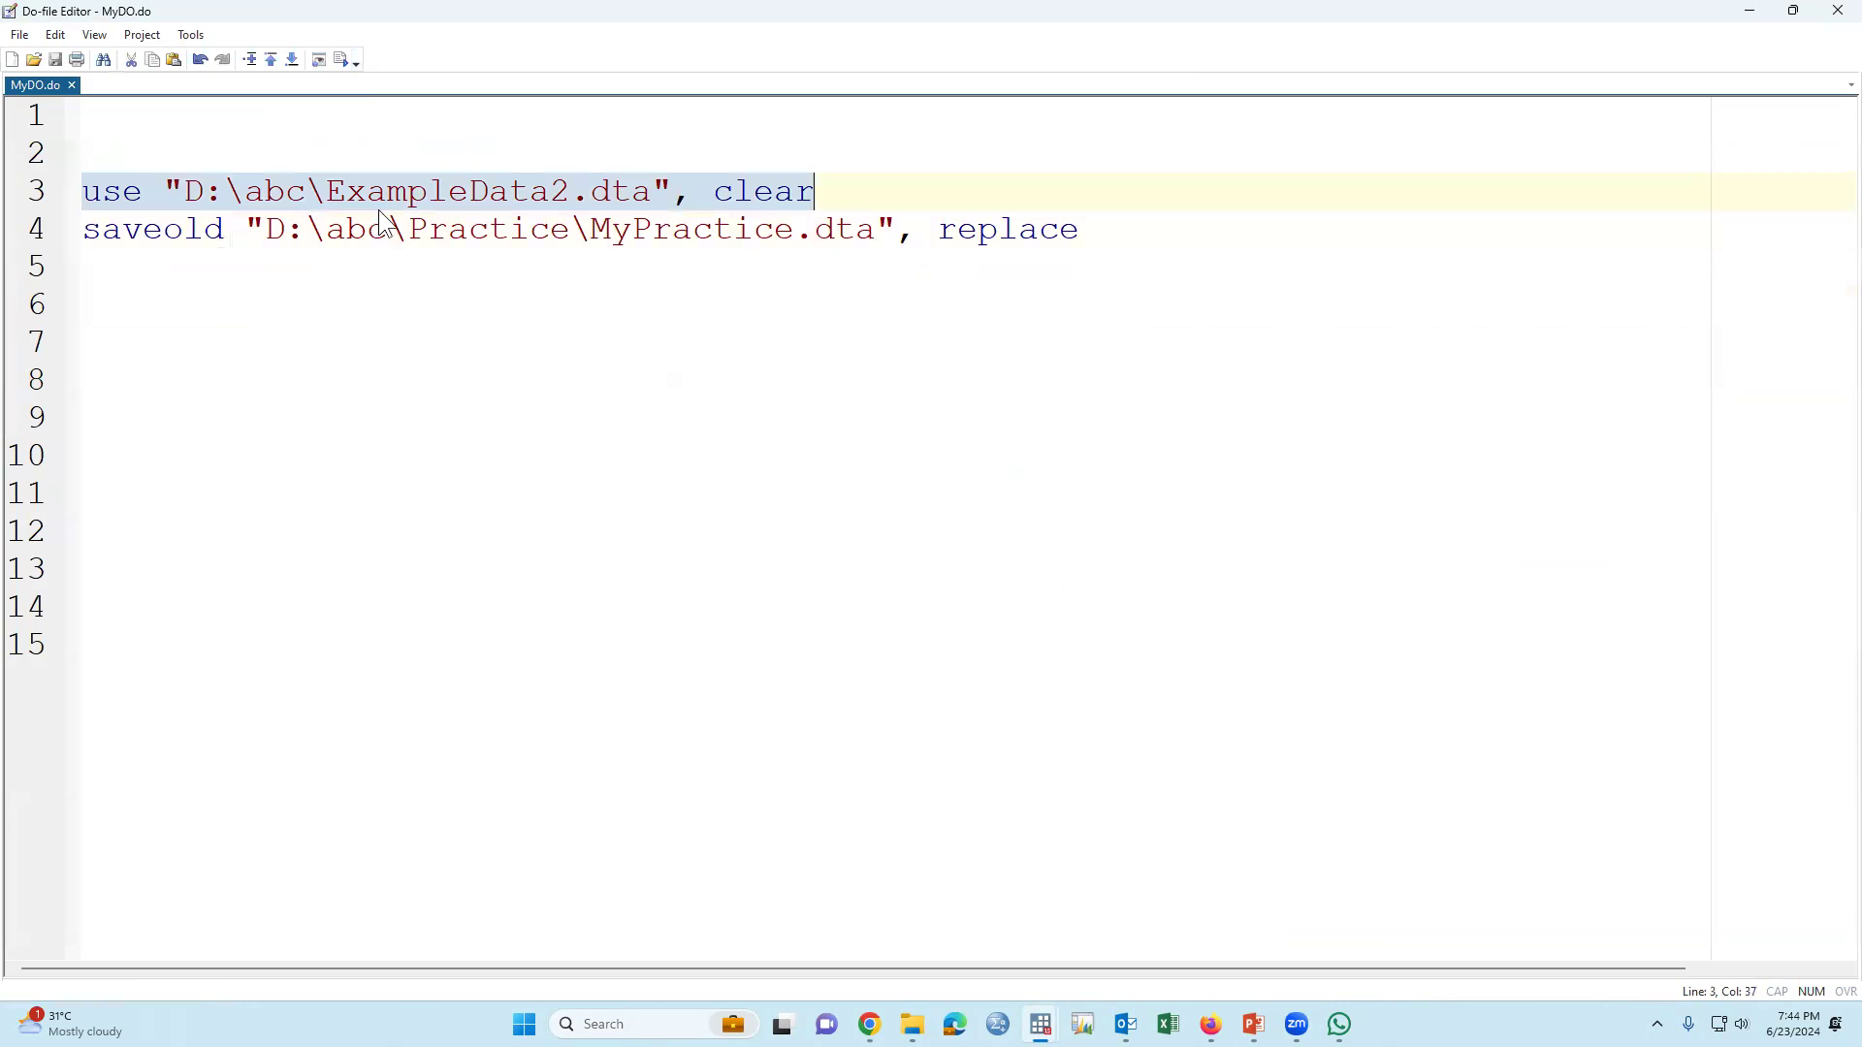
key("alt+Tab")
Run the saveold line (line 4) from MyDO.do, then clear the results.
key("alt+Tab")
left_click(35, 232)
left_click(351, 68)
key("alt+Tab")
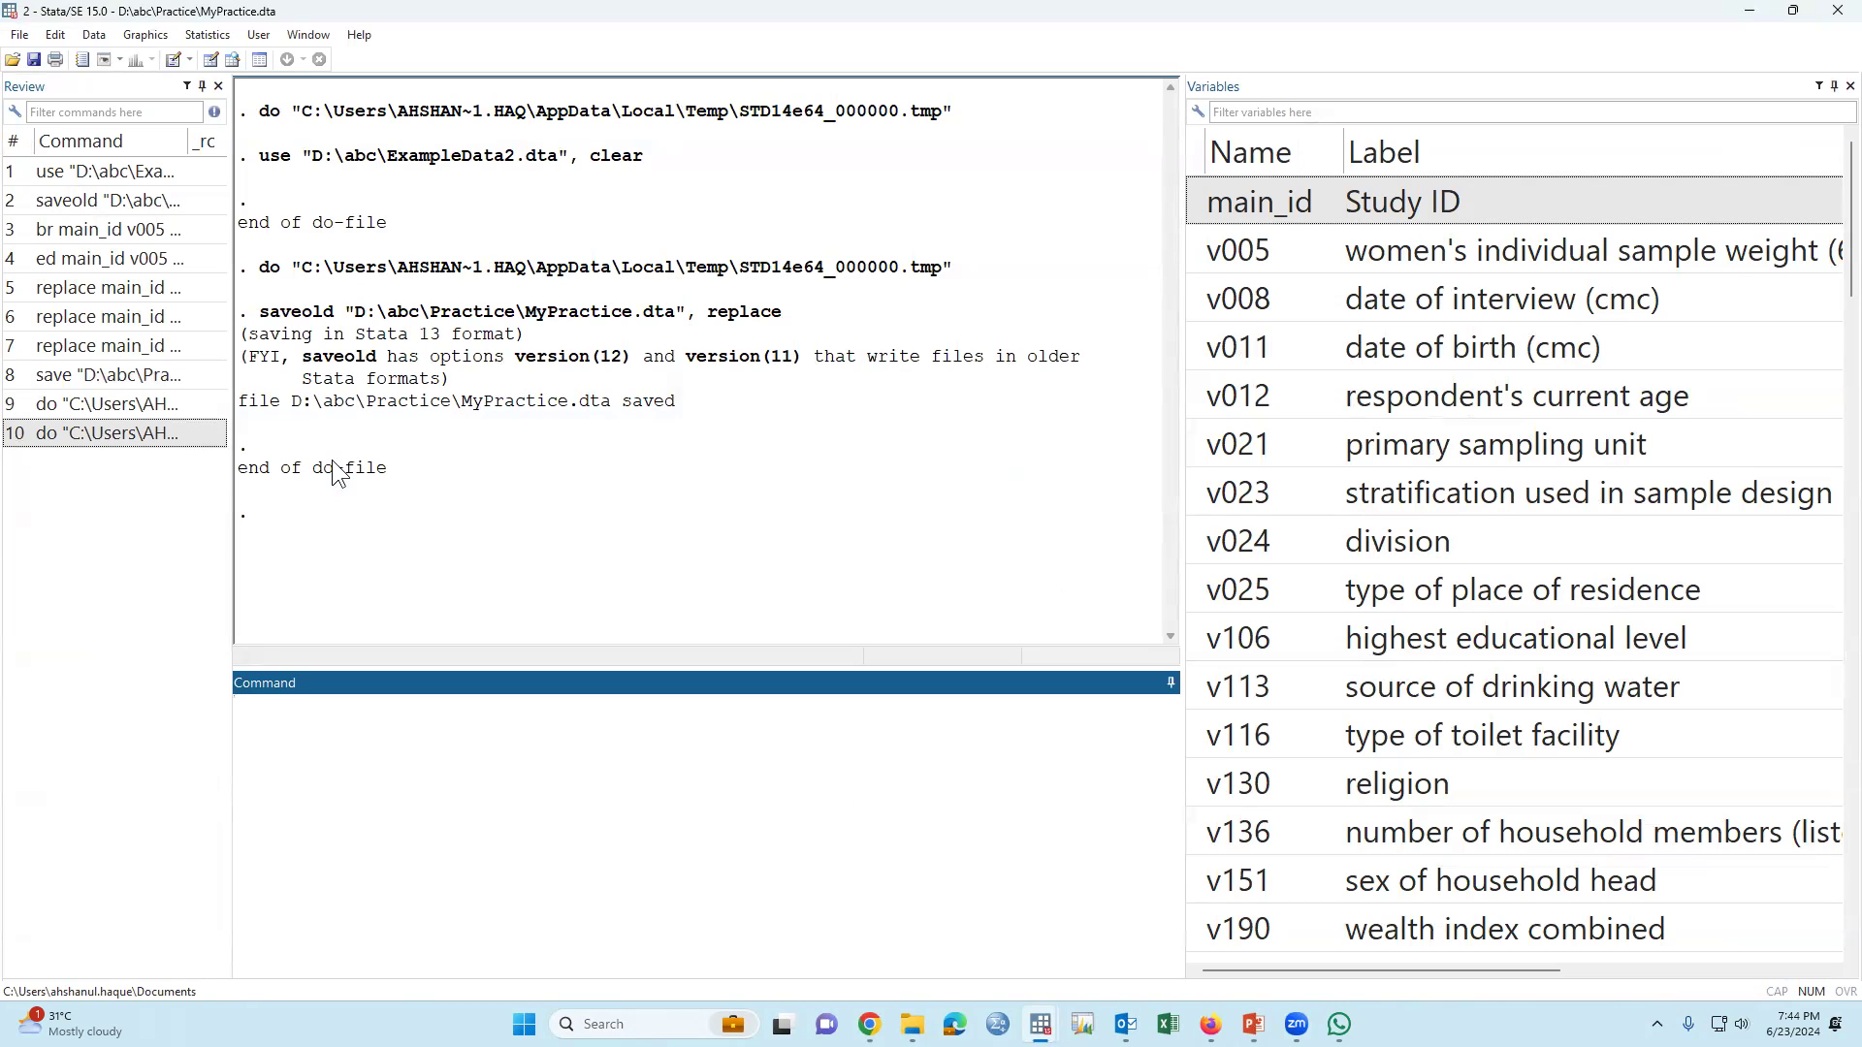
right_click(696, 152)
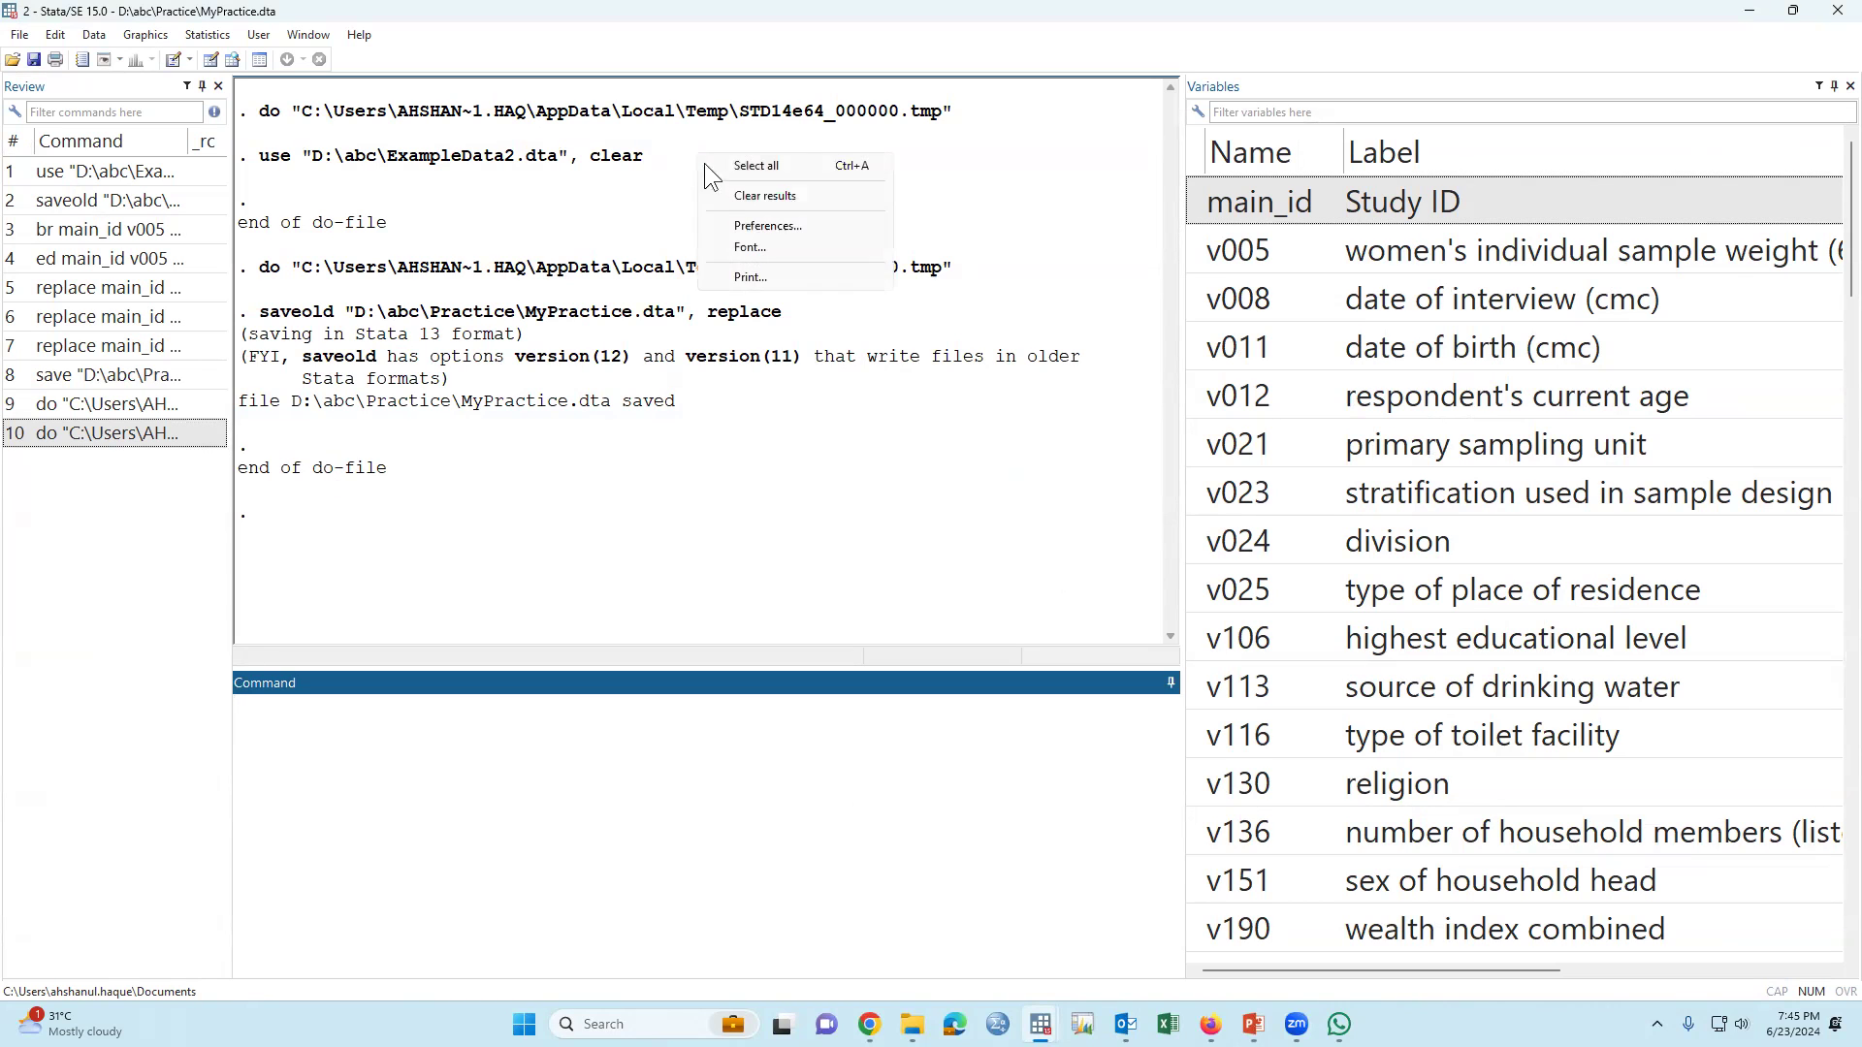
left_click(745, 197)
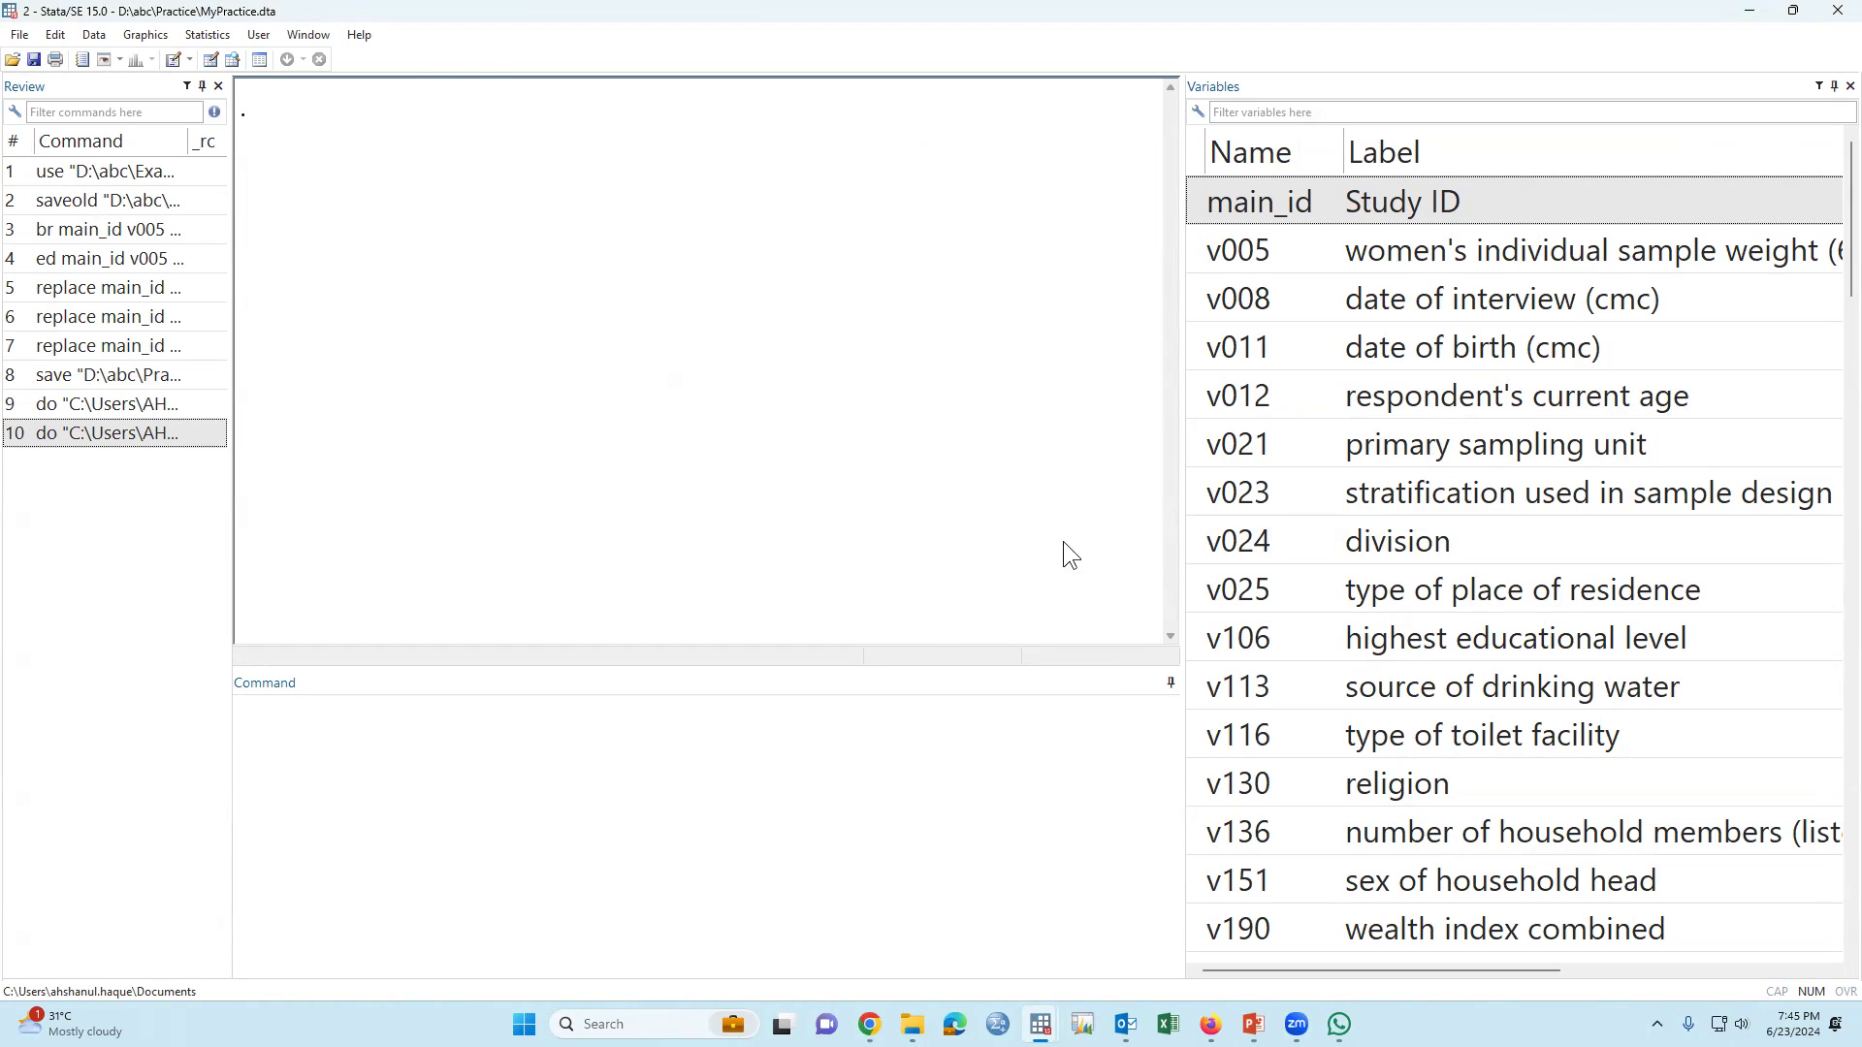
Run tab v024 to get the frequency table of divisions.
left_click(1212, 551)
left_click(632, 772)
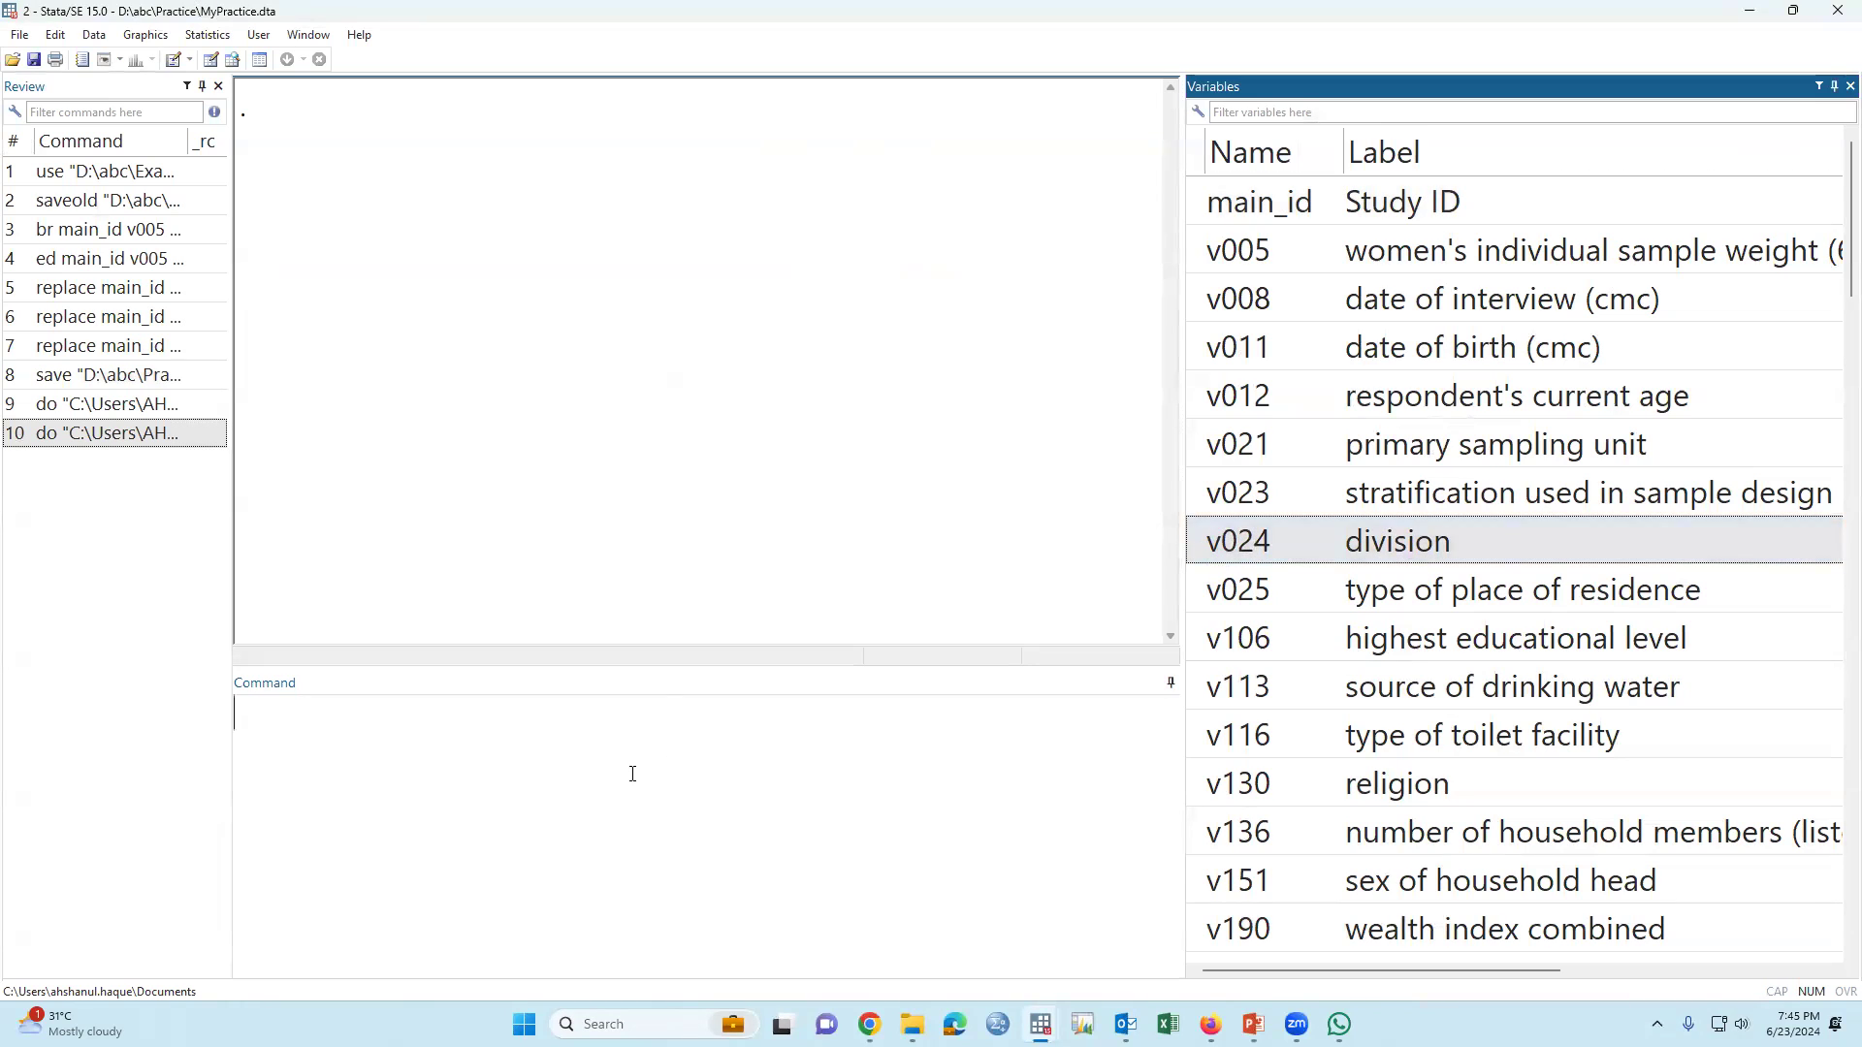
type("tab")
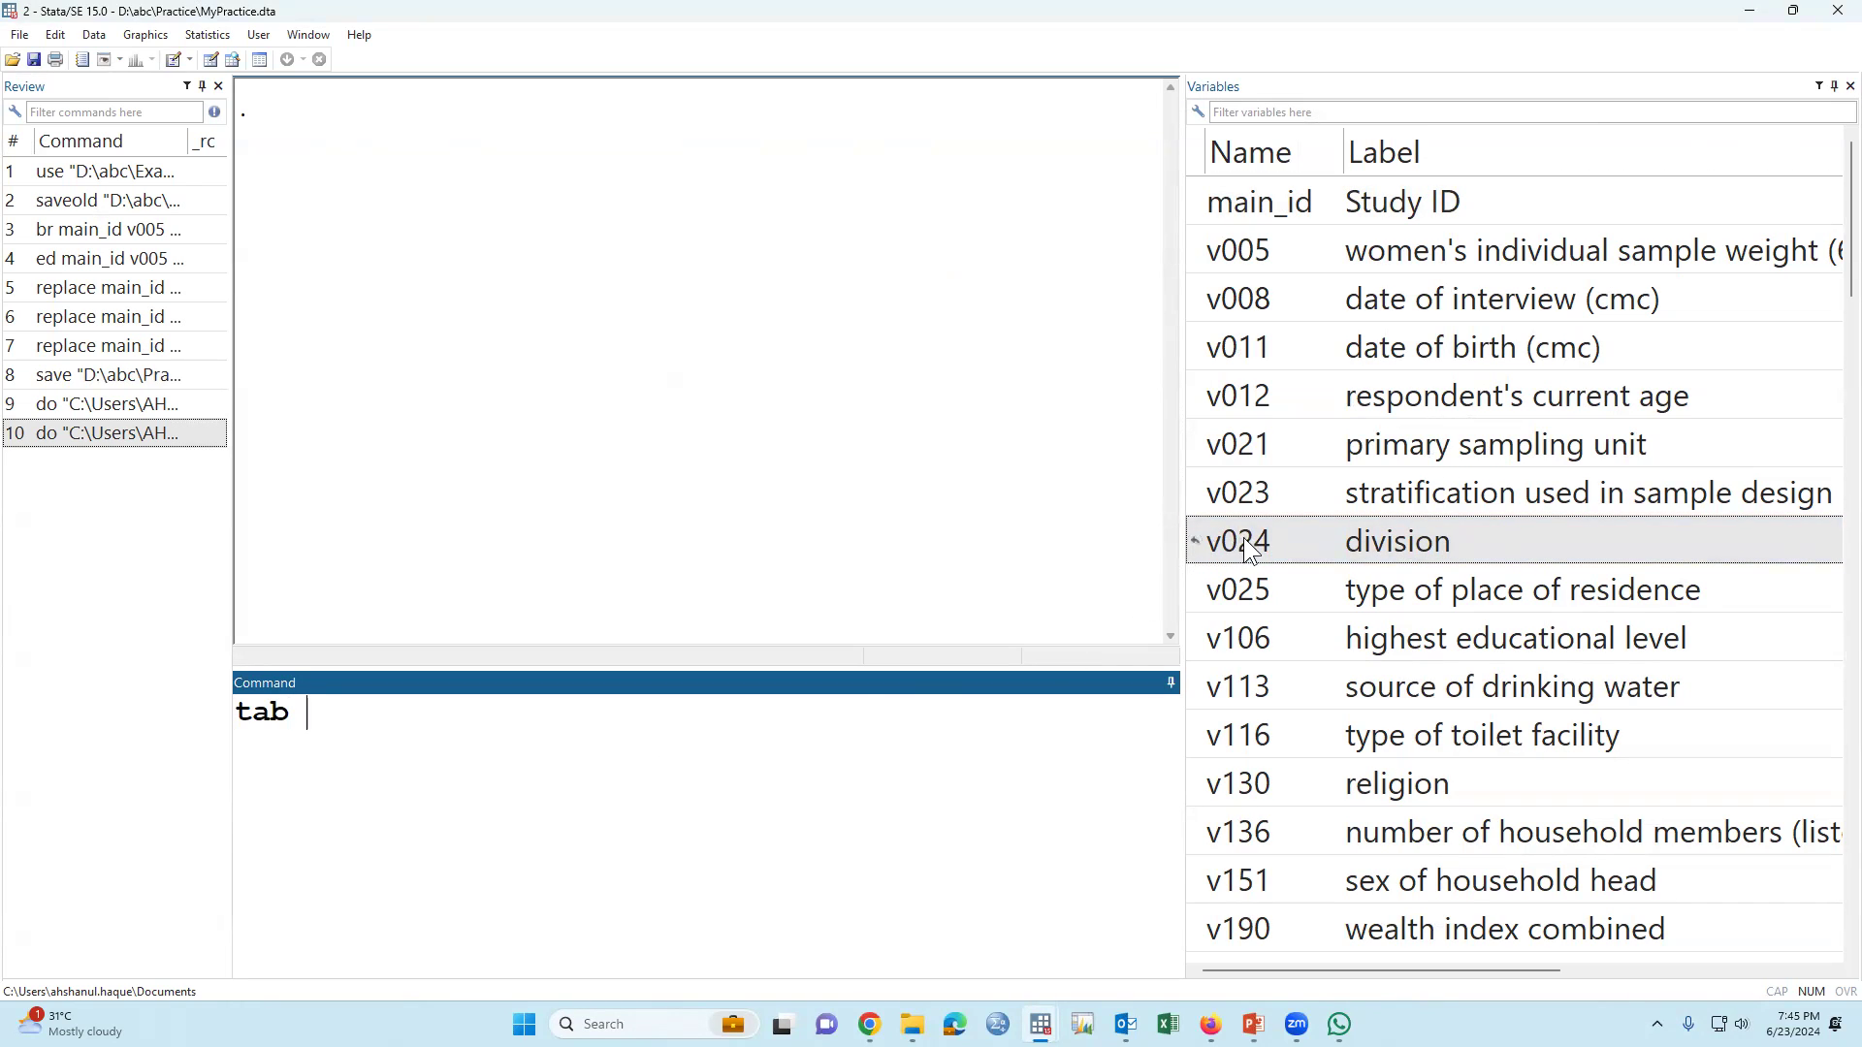
mouse_move(1236, 541)
left_click(1198, 545)
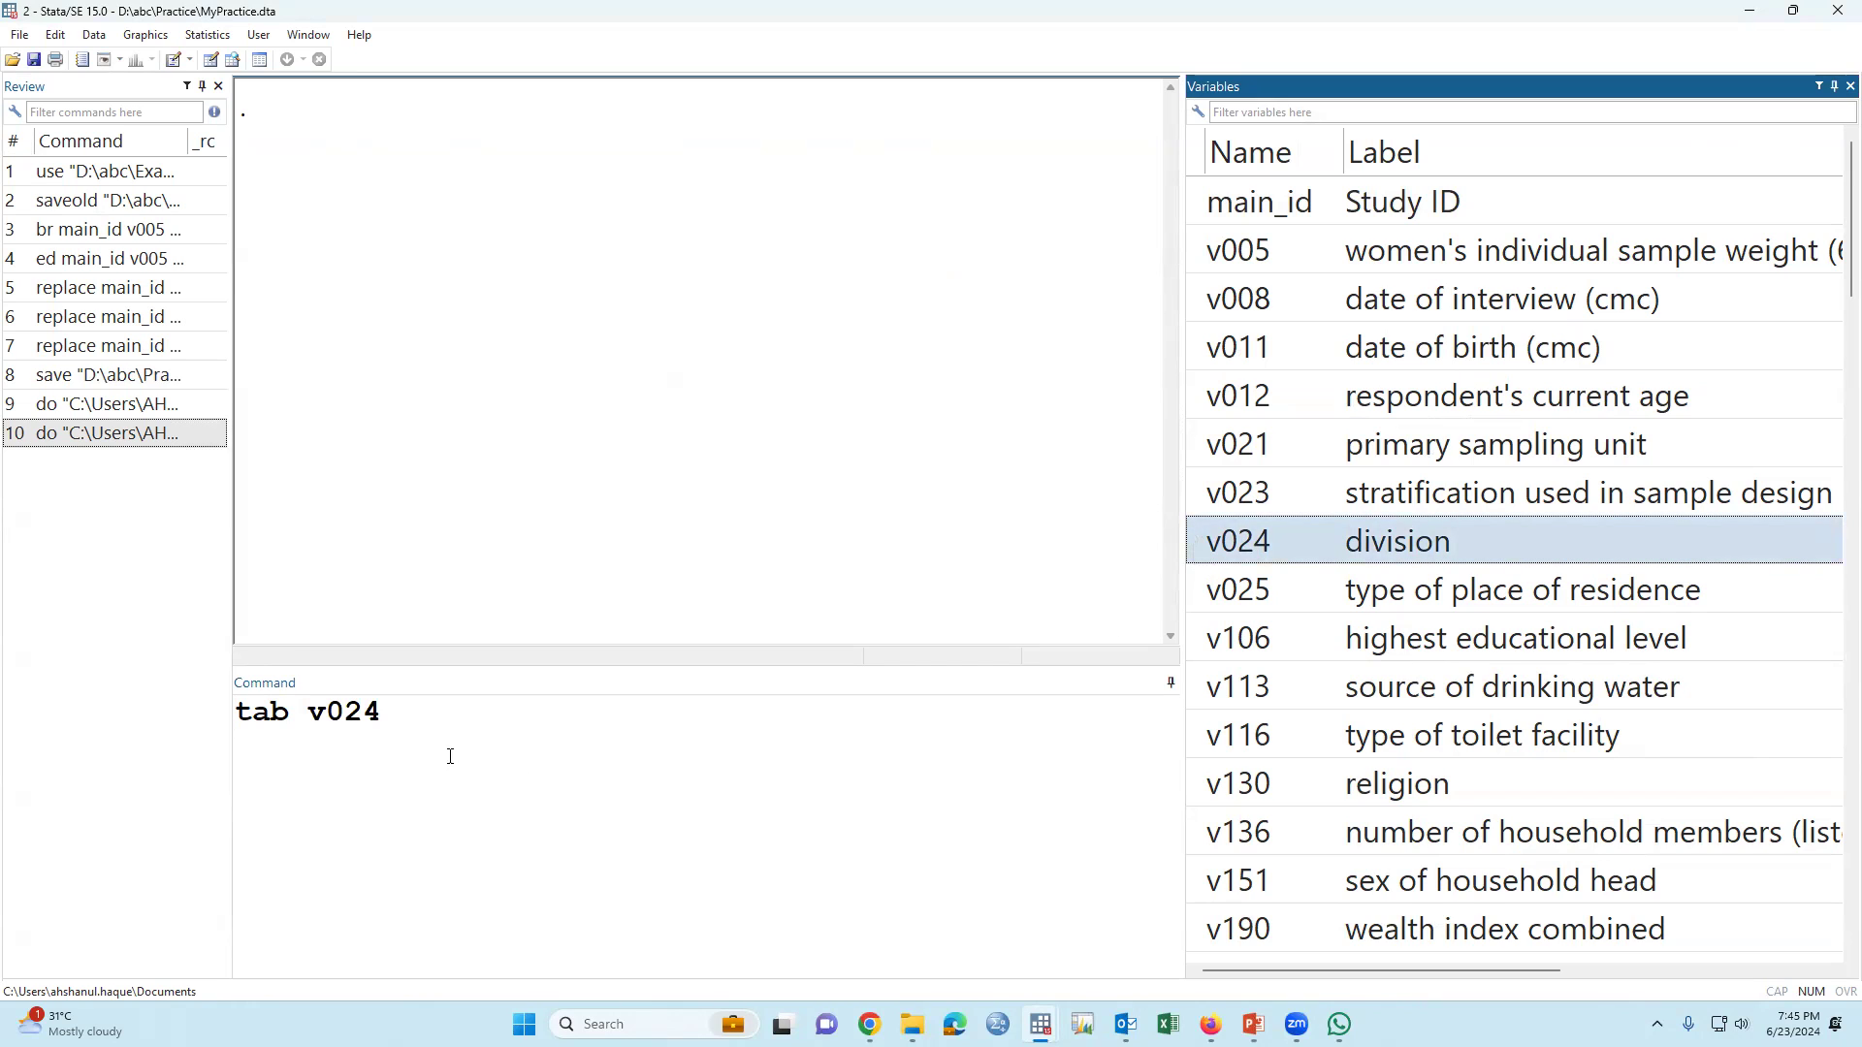
left_click(417, 725)
key("Return")
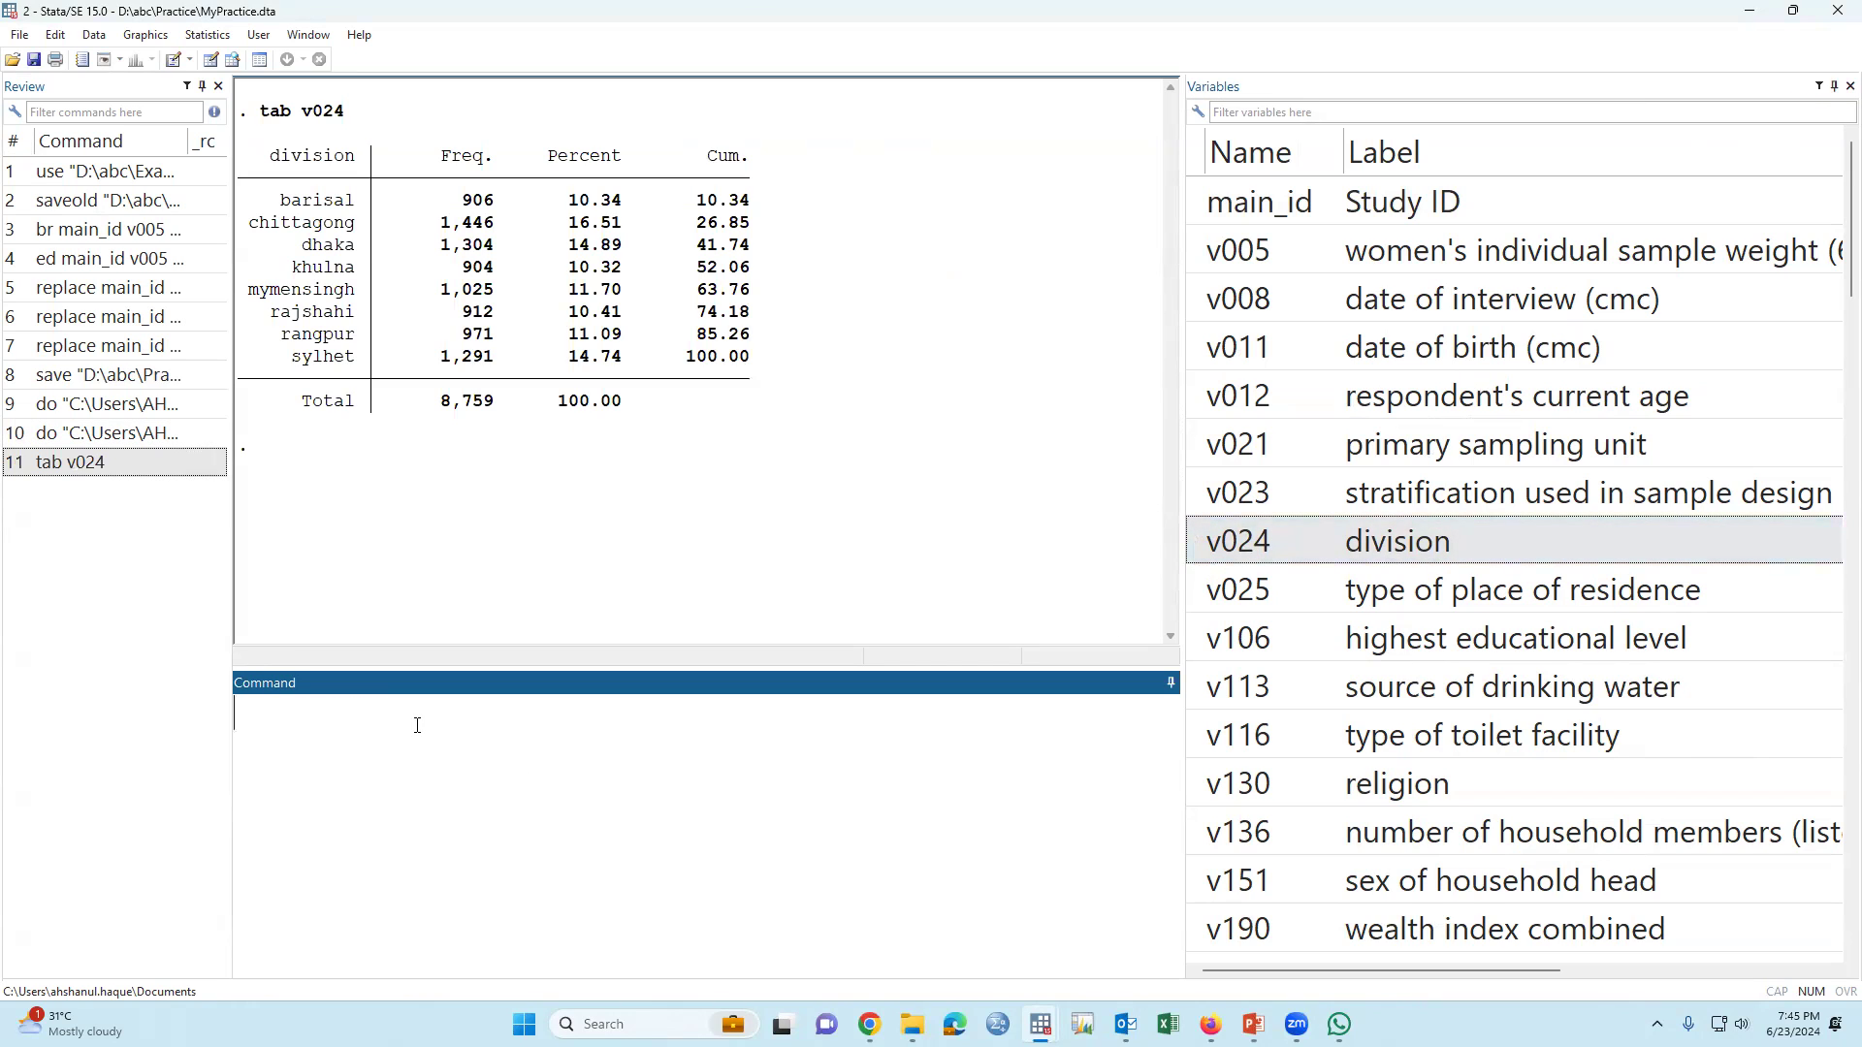
Copy the 'tab v024' command text from the Results window.
left_click(249, 201)
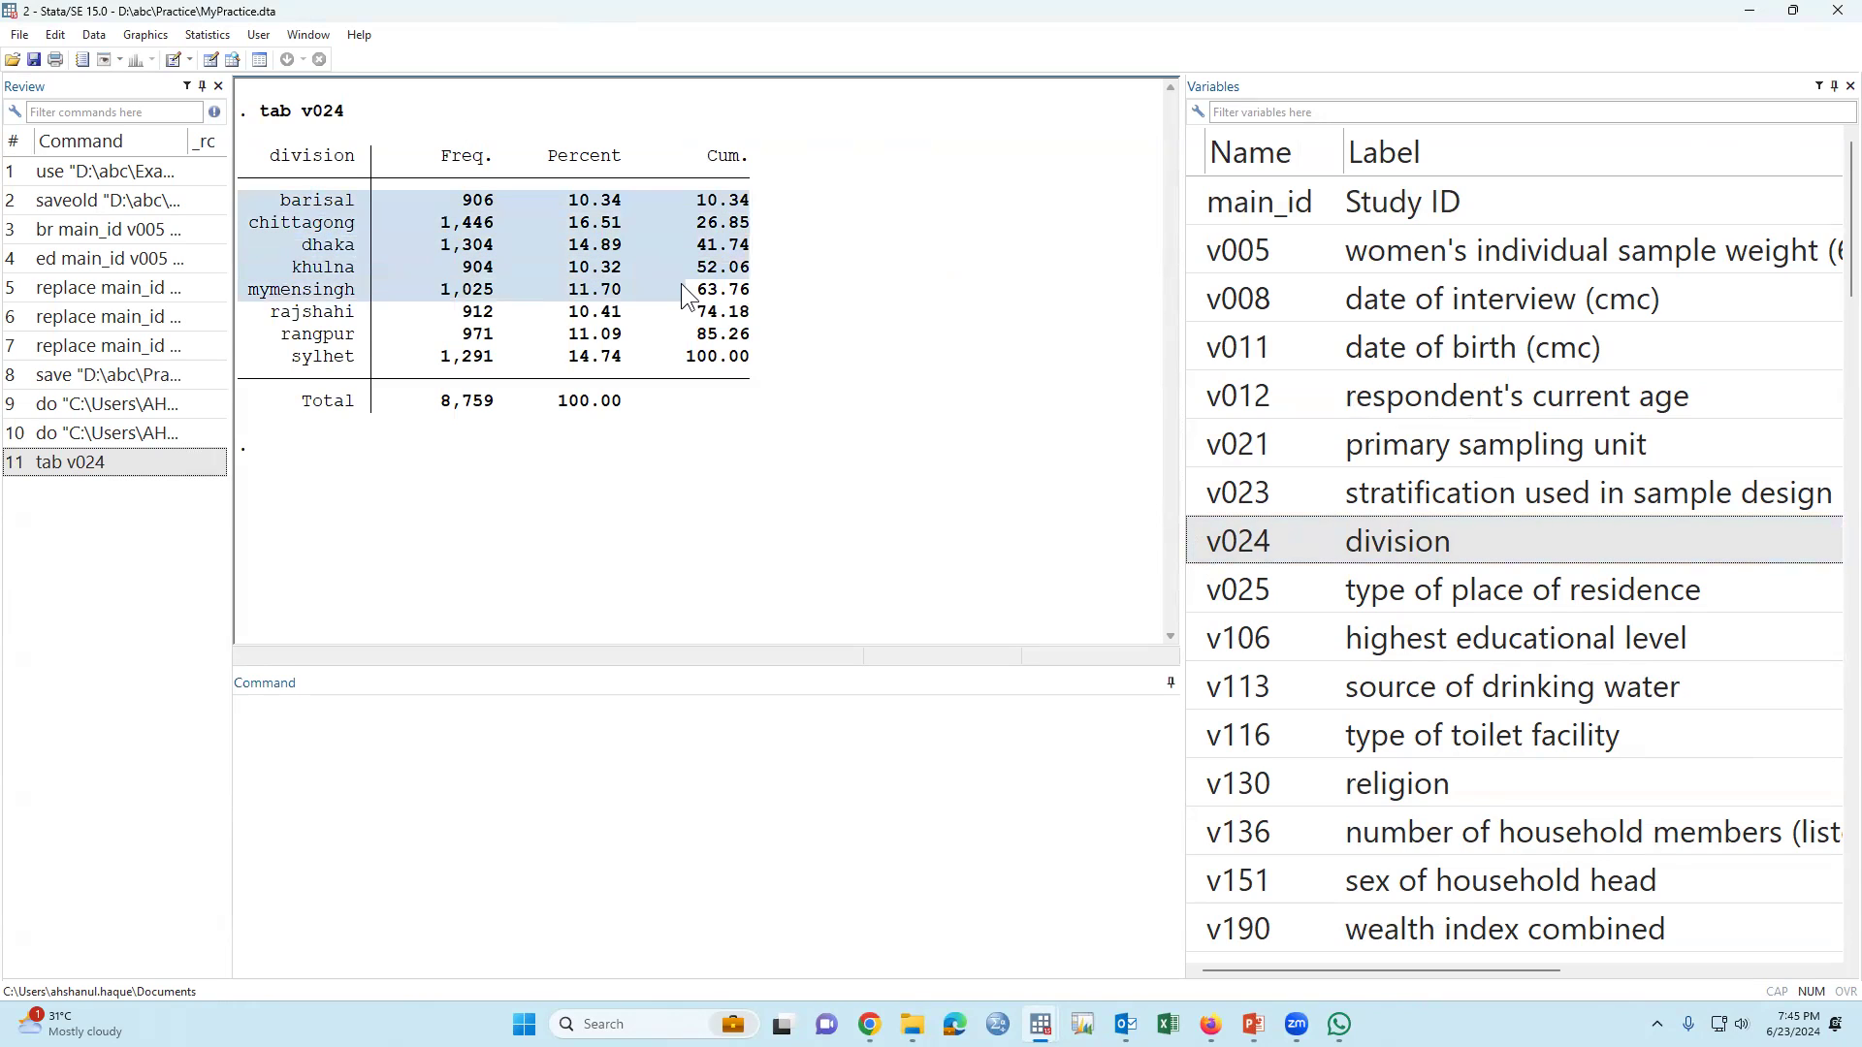
left_click_drag(347, 229, 754, 354)
left_click(743, 415)
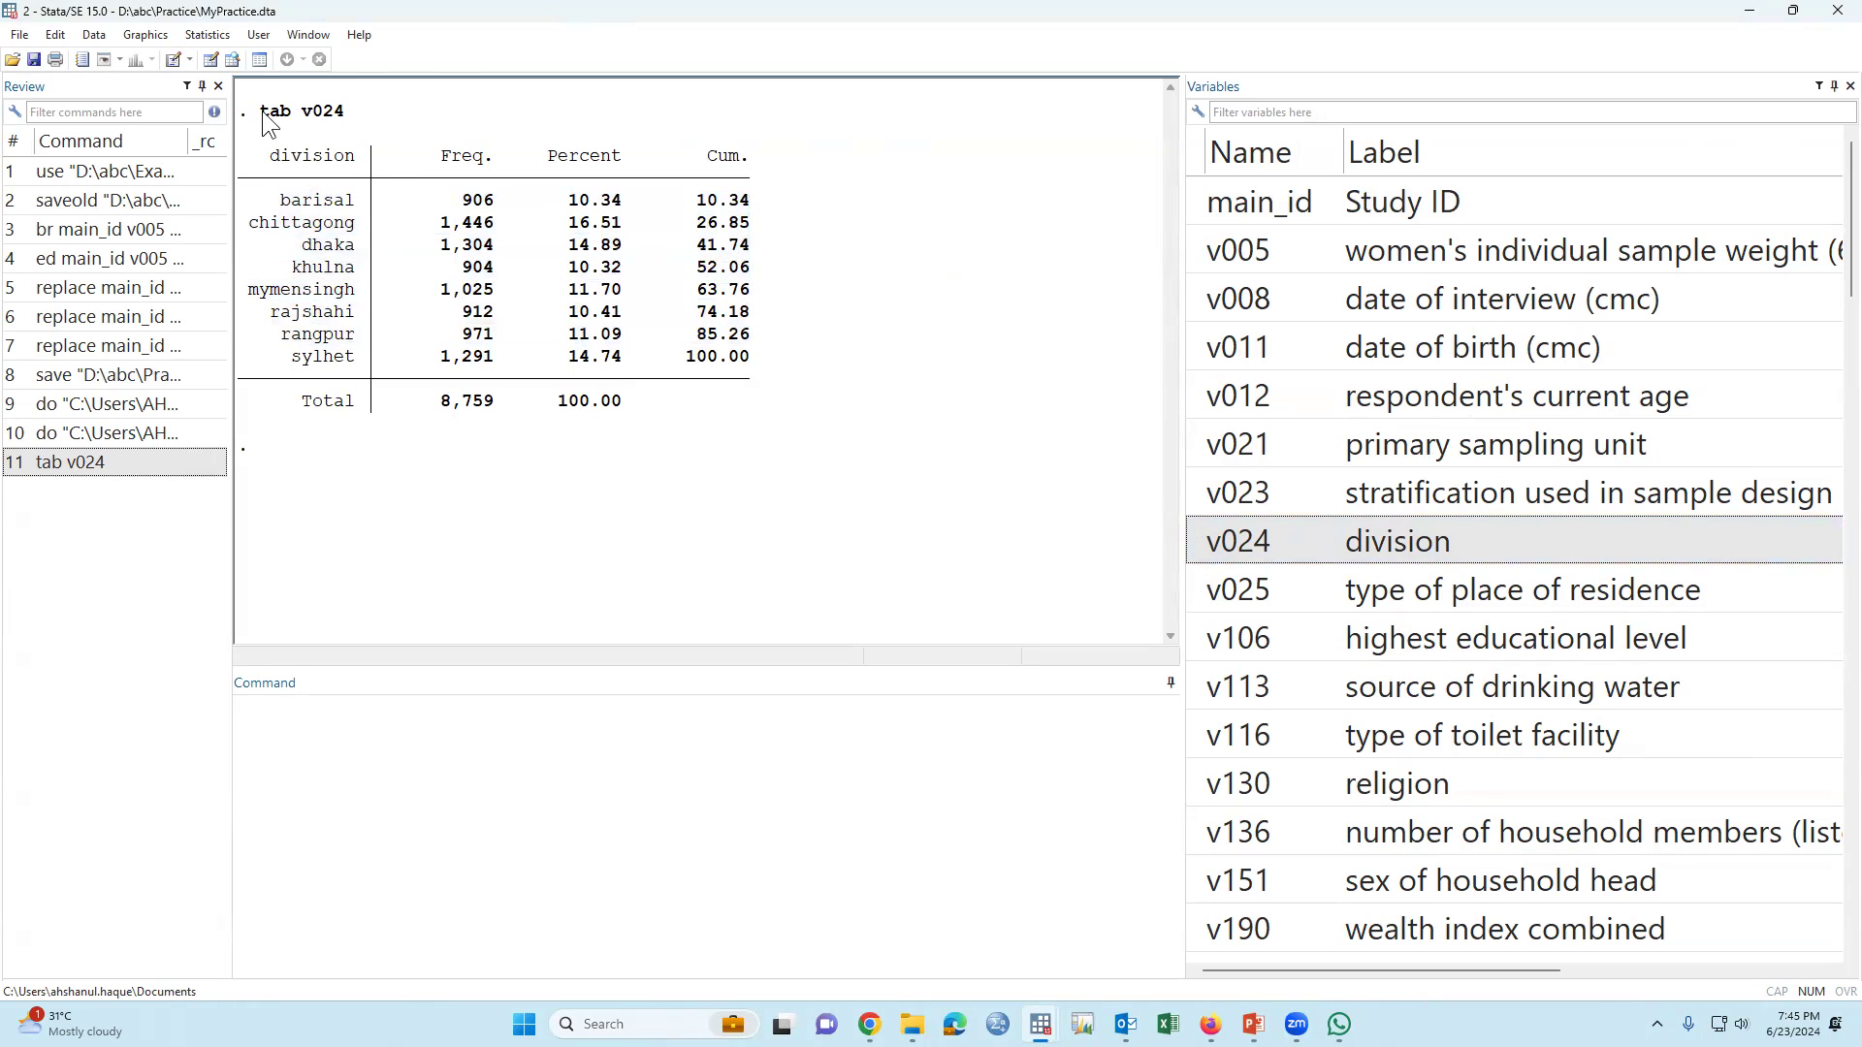
left_click_drag(263, 113, 332, 113)
right_click(339, 111)
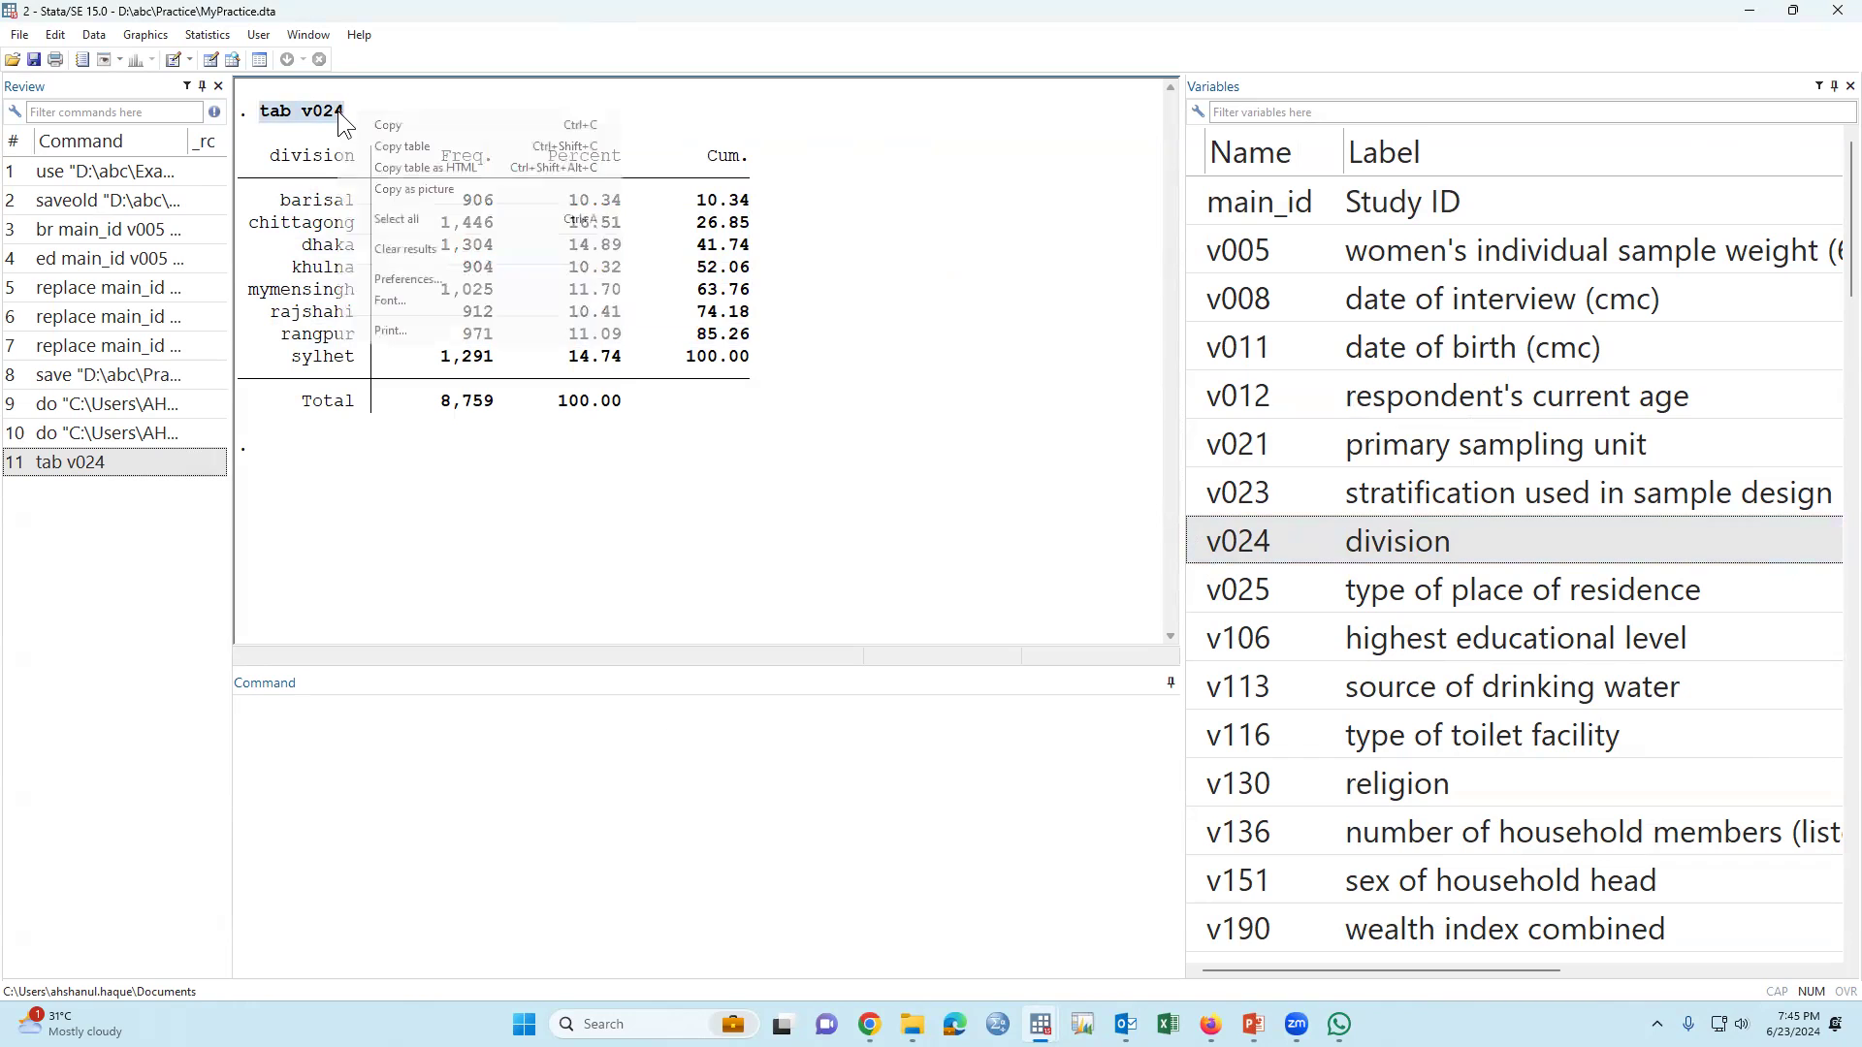
left_click(357, 123)
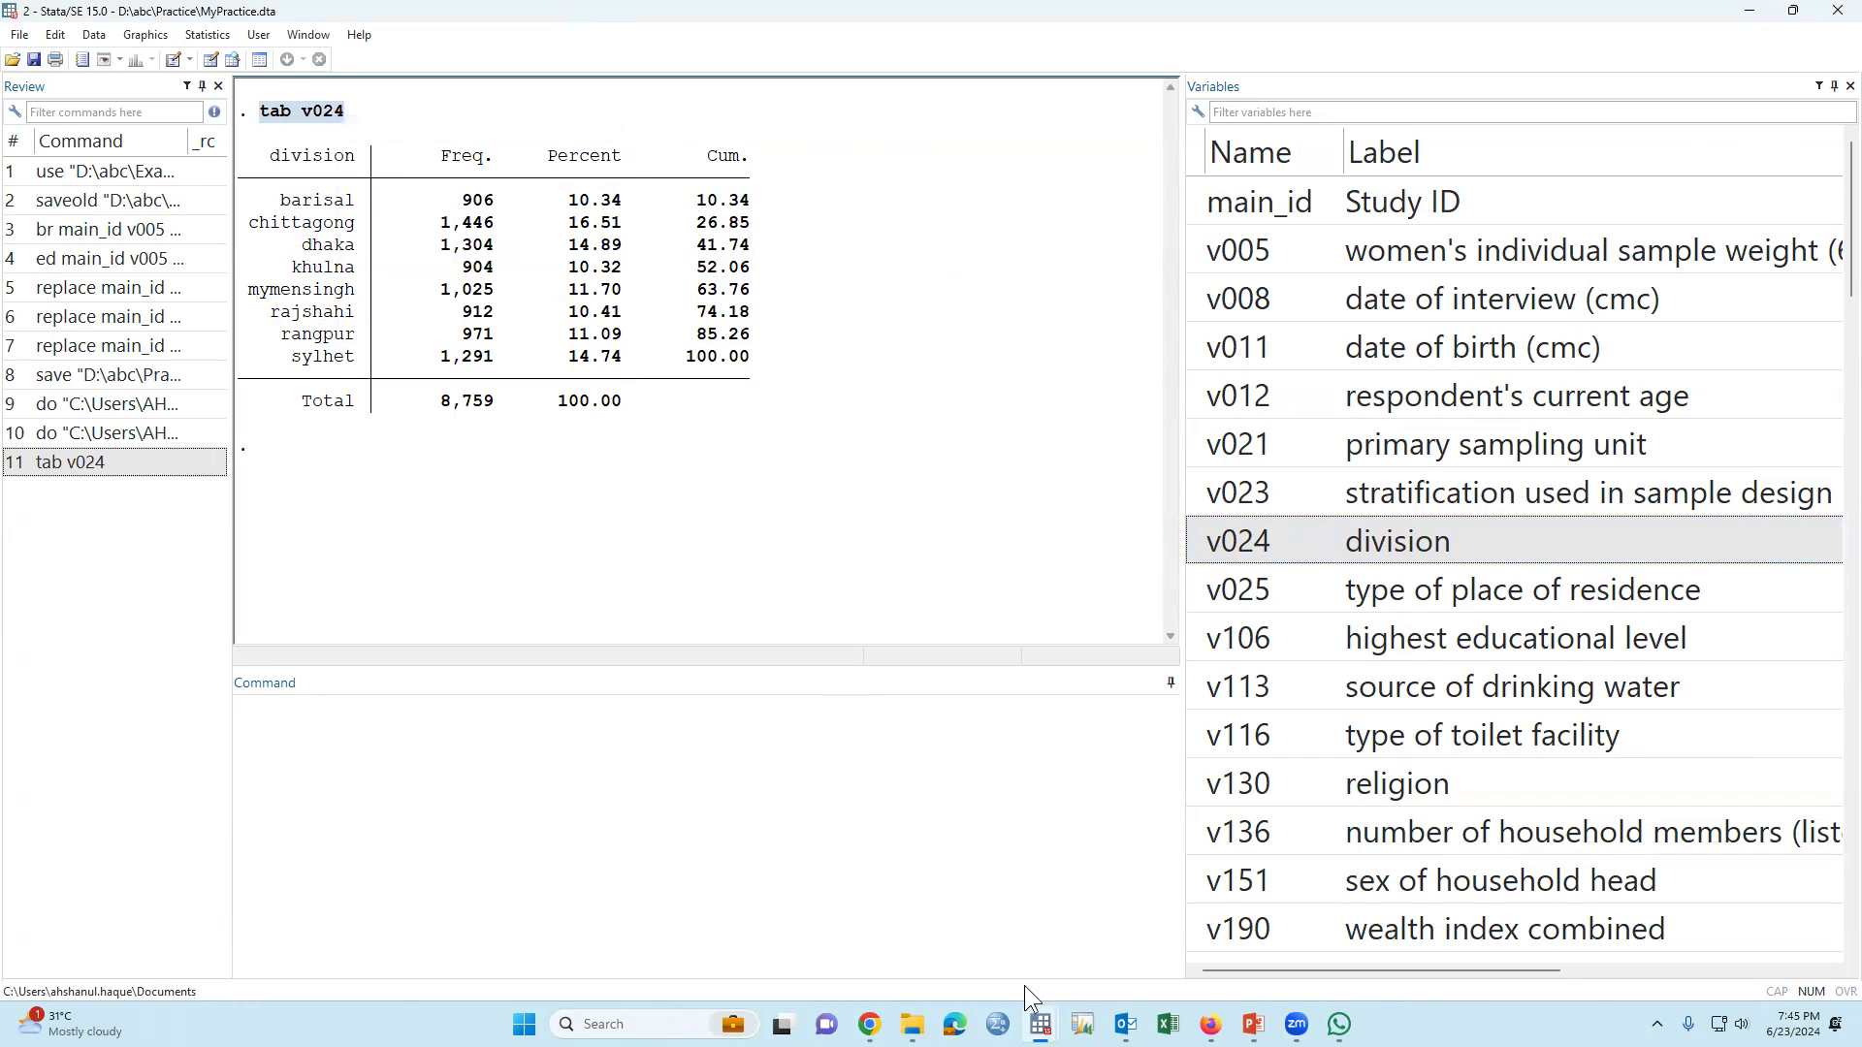
mouse_move(1040, 1024)
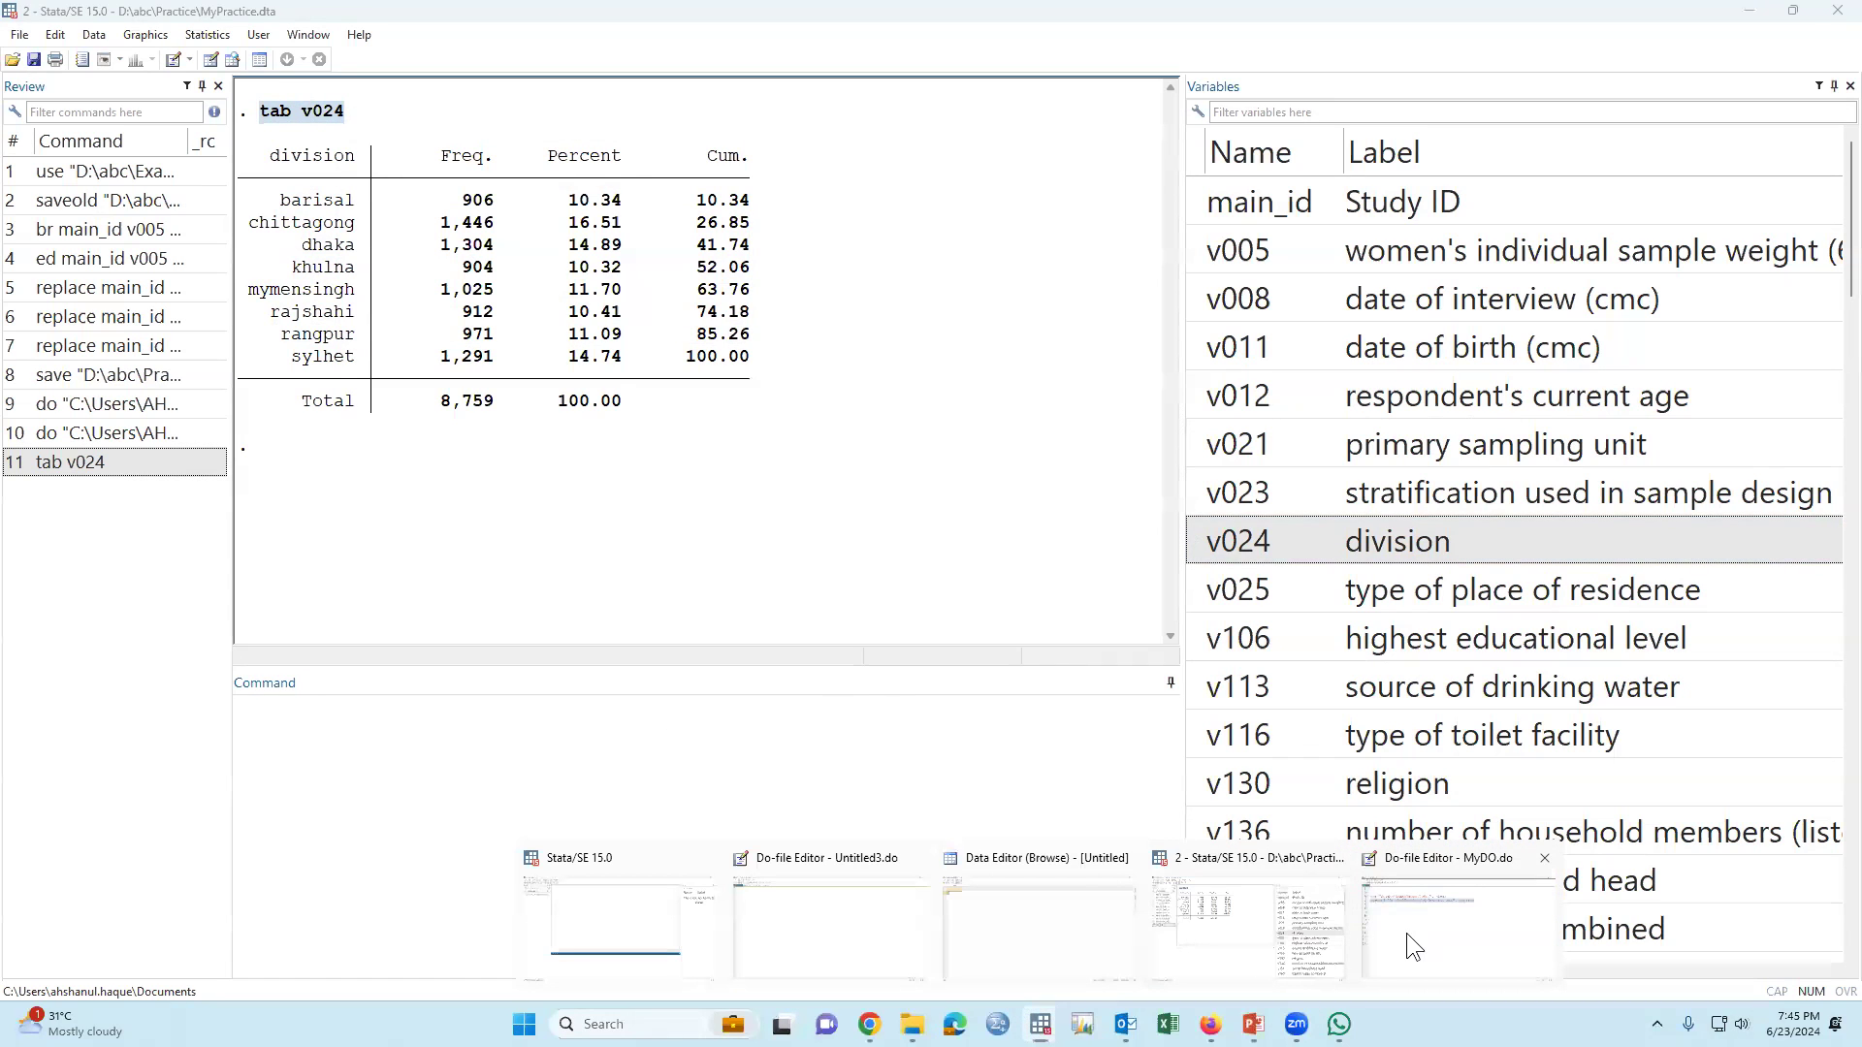
Paste tab v024 onto line 5 of MyDO.do.
left_click(1416, 946)
left_click(153, 269)
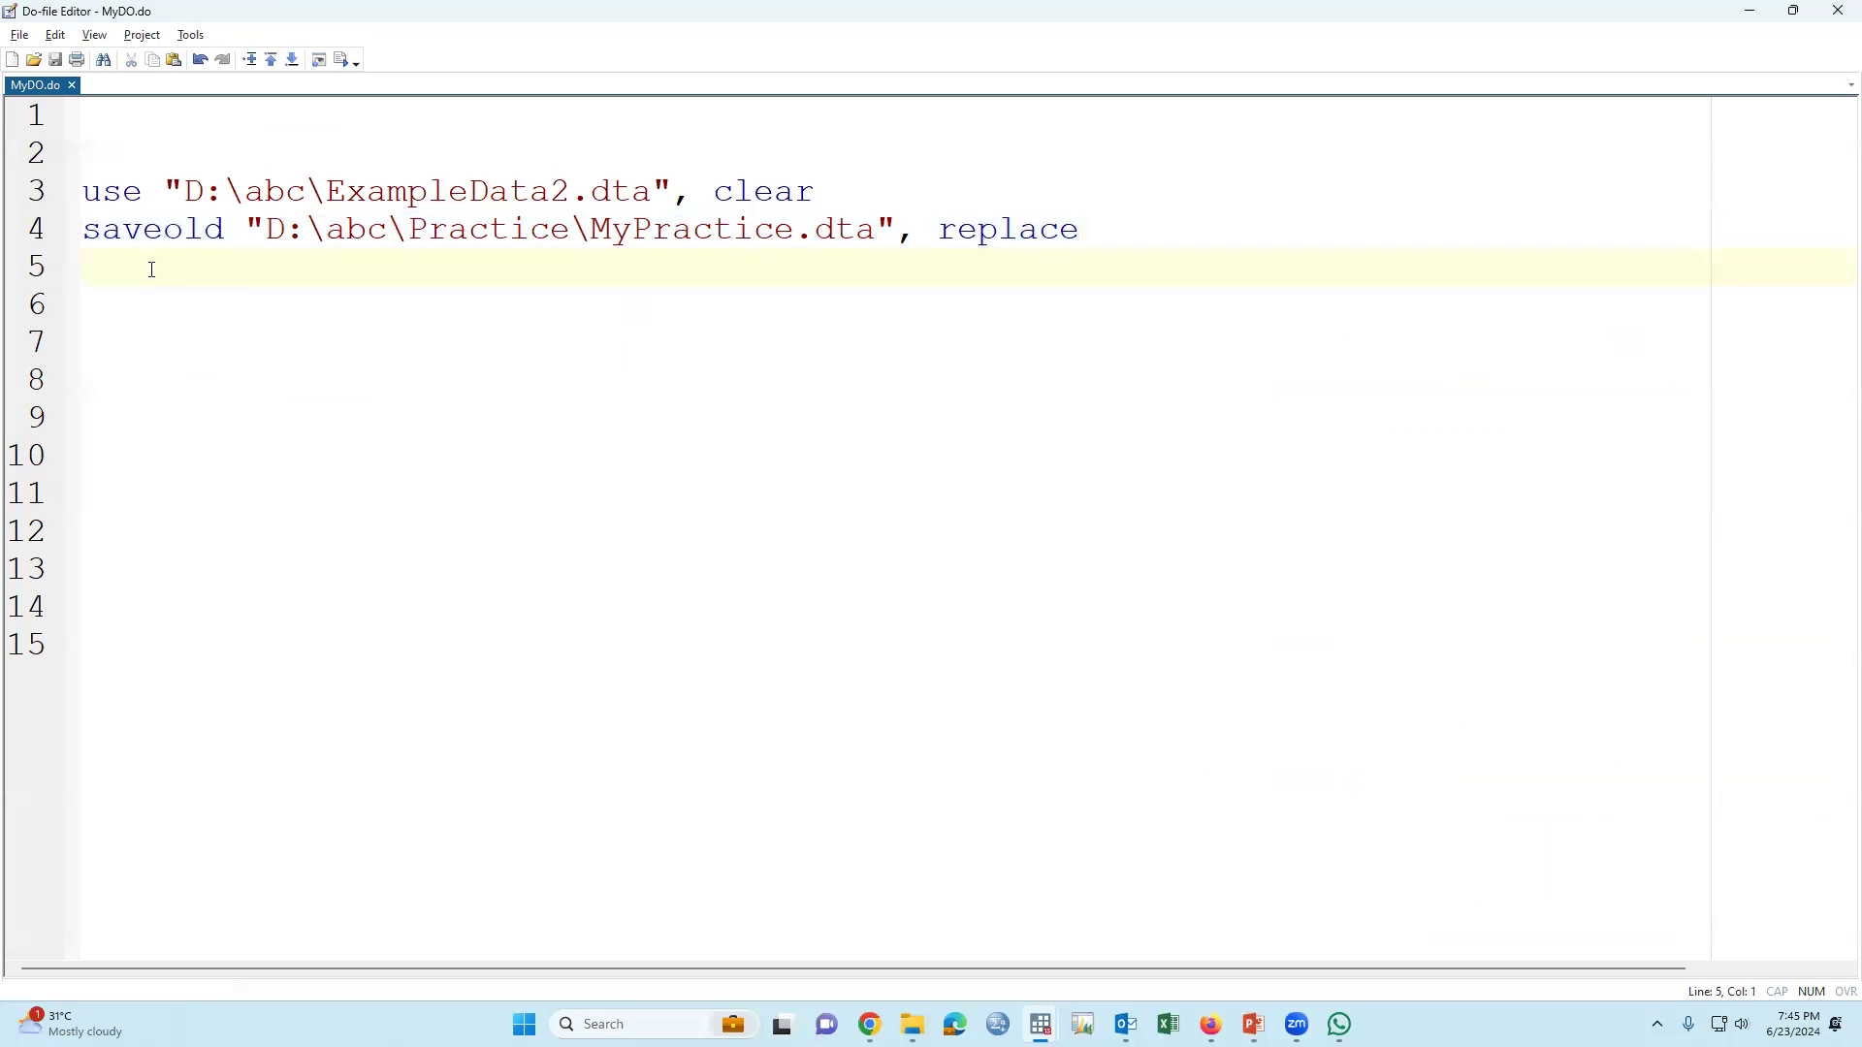
key("ctrl+v")
scroll(262, 441, "up", 2)
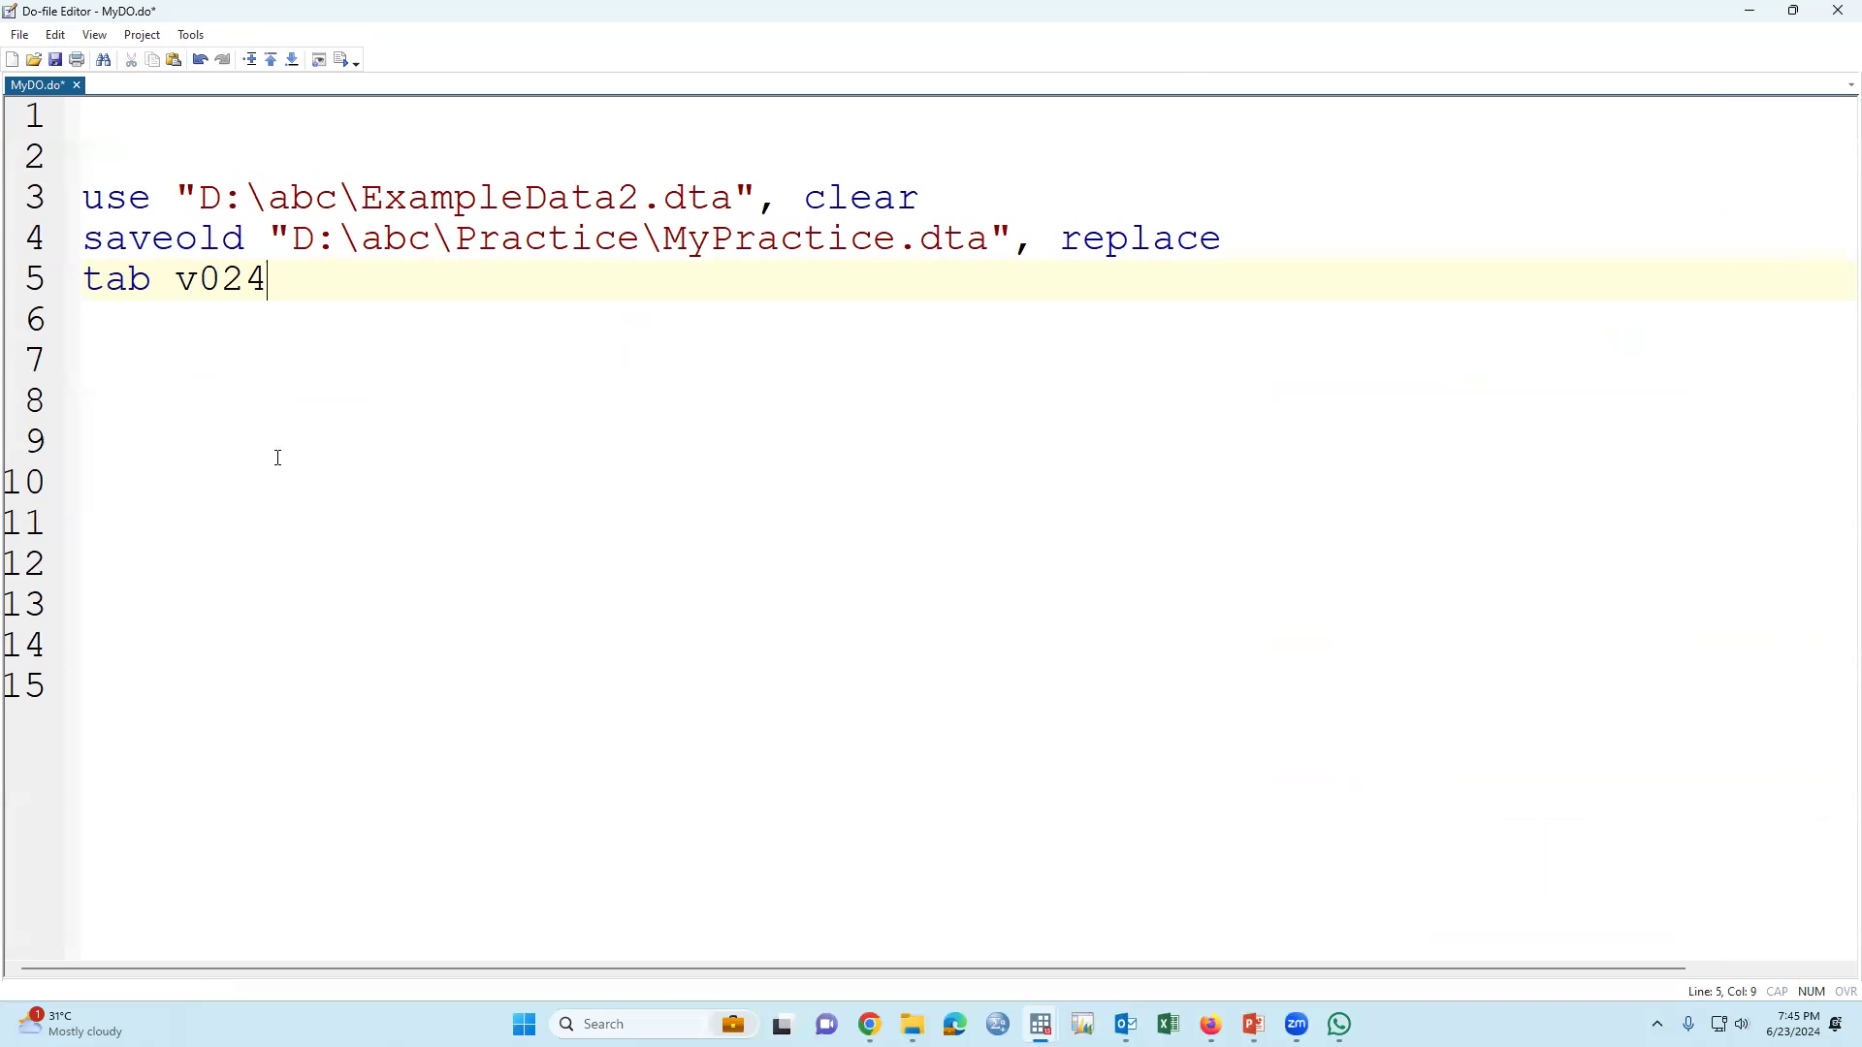
Clear the Results output and execute line 5, tab v024, from the do-file.
key("ctrl+d")
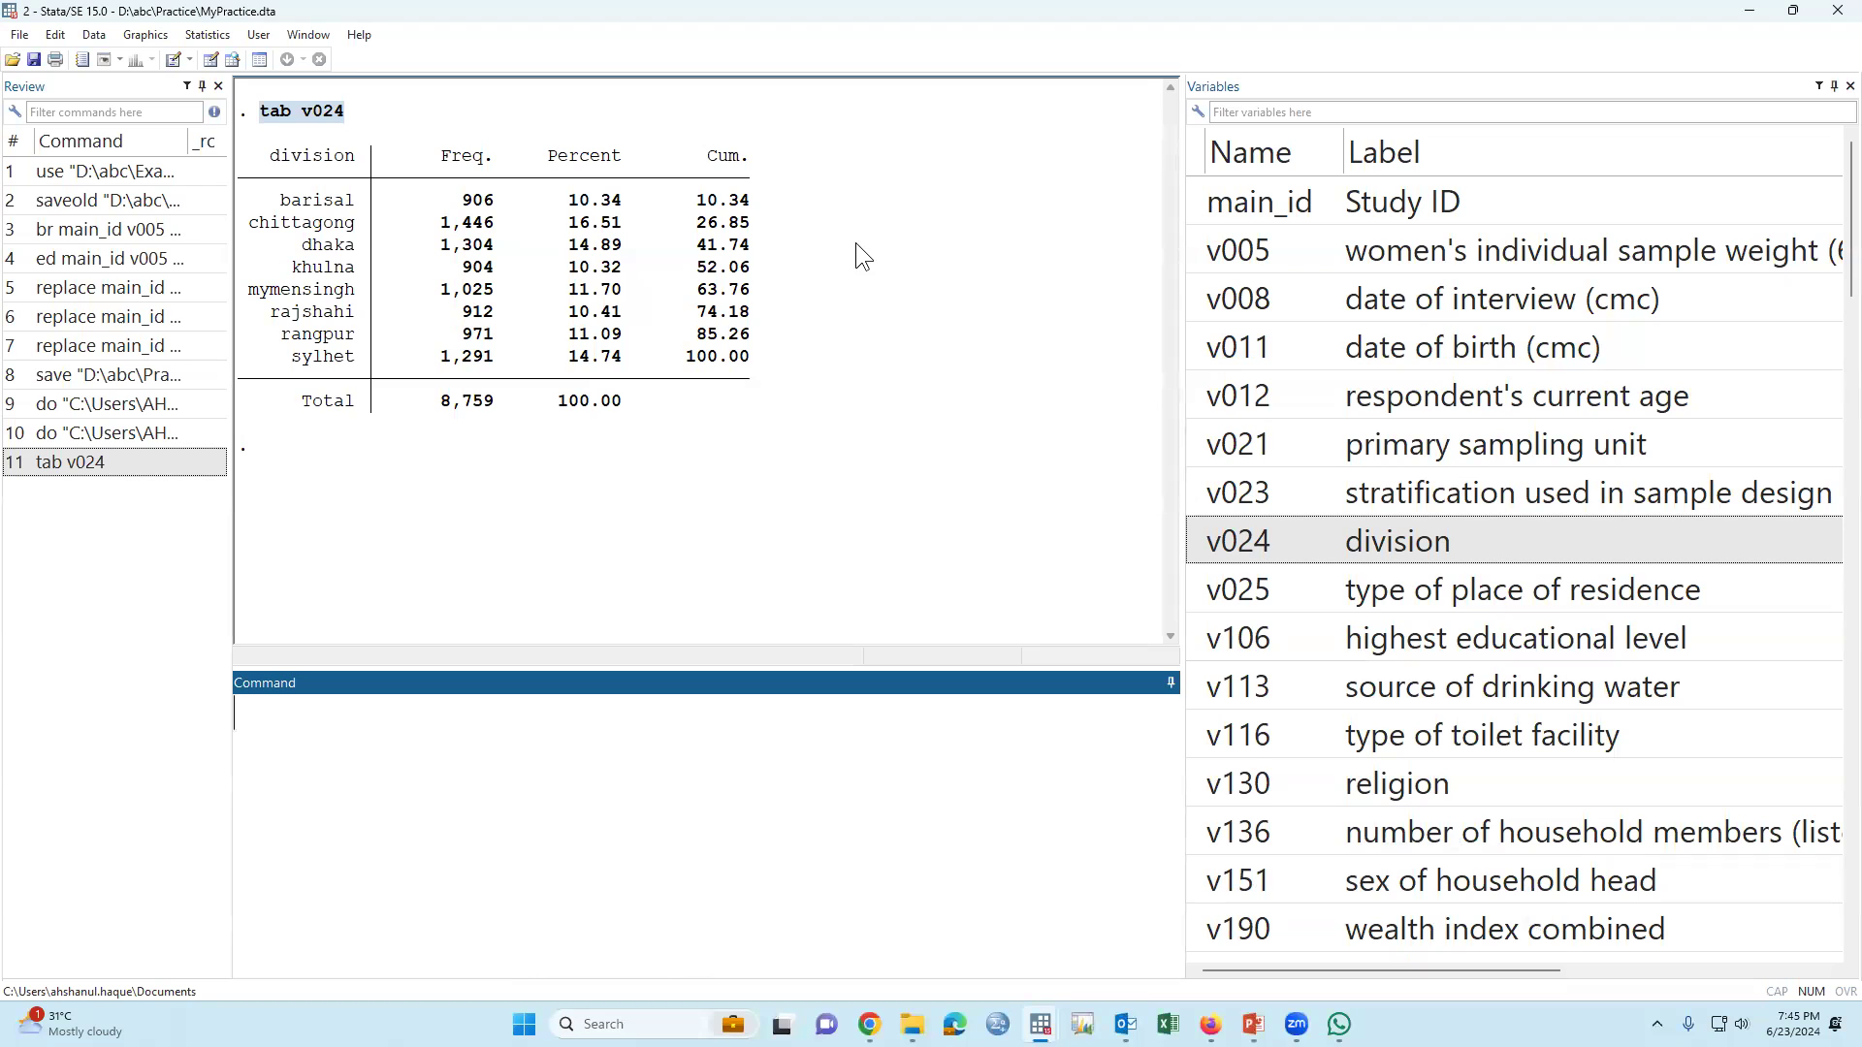
right_click(855, 242)
left_click(924, 381)
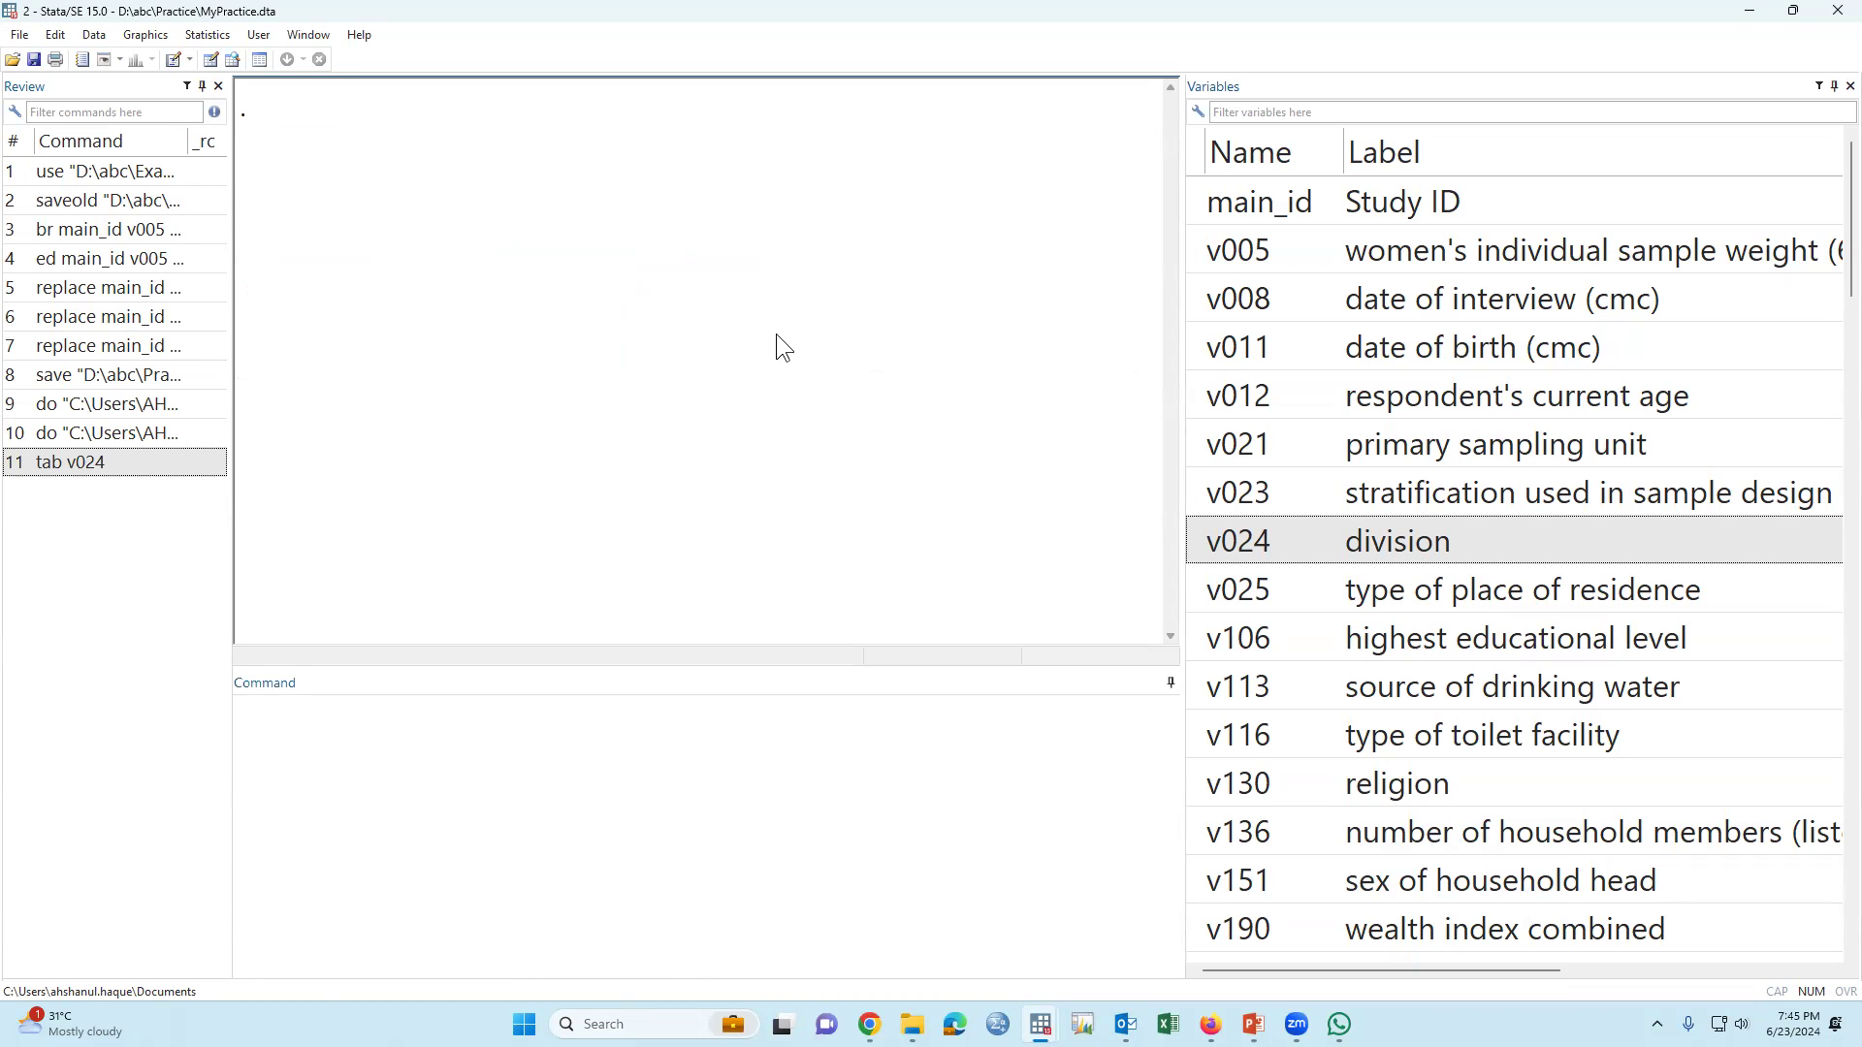
key("ctrl+9")
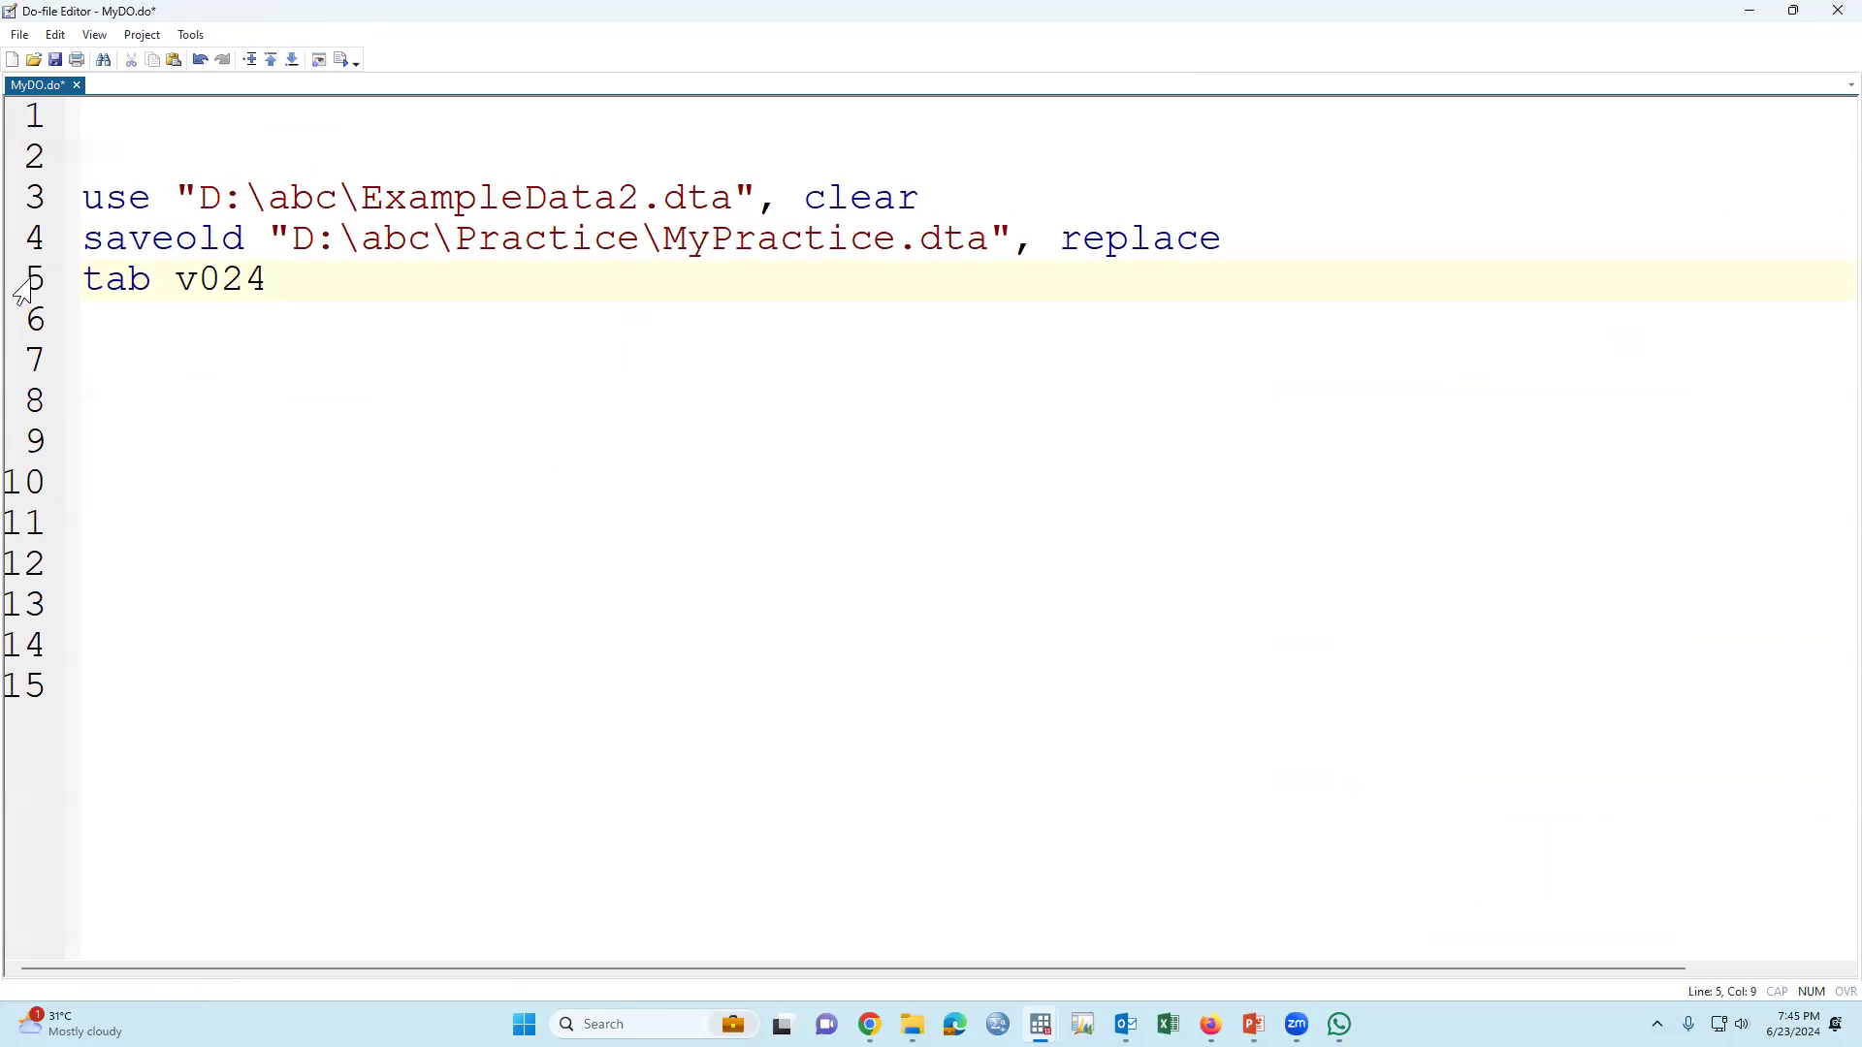
left_click(23, 291)
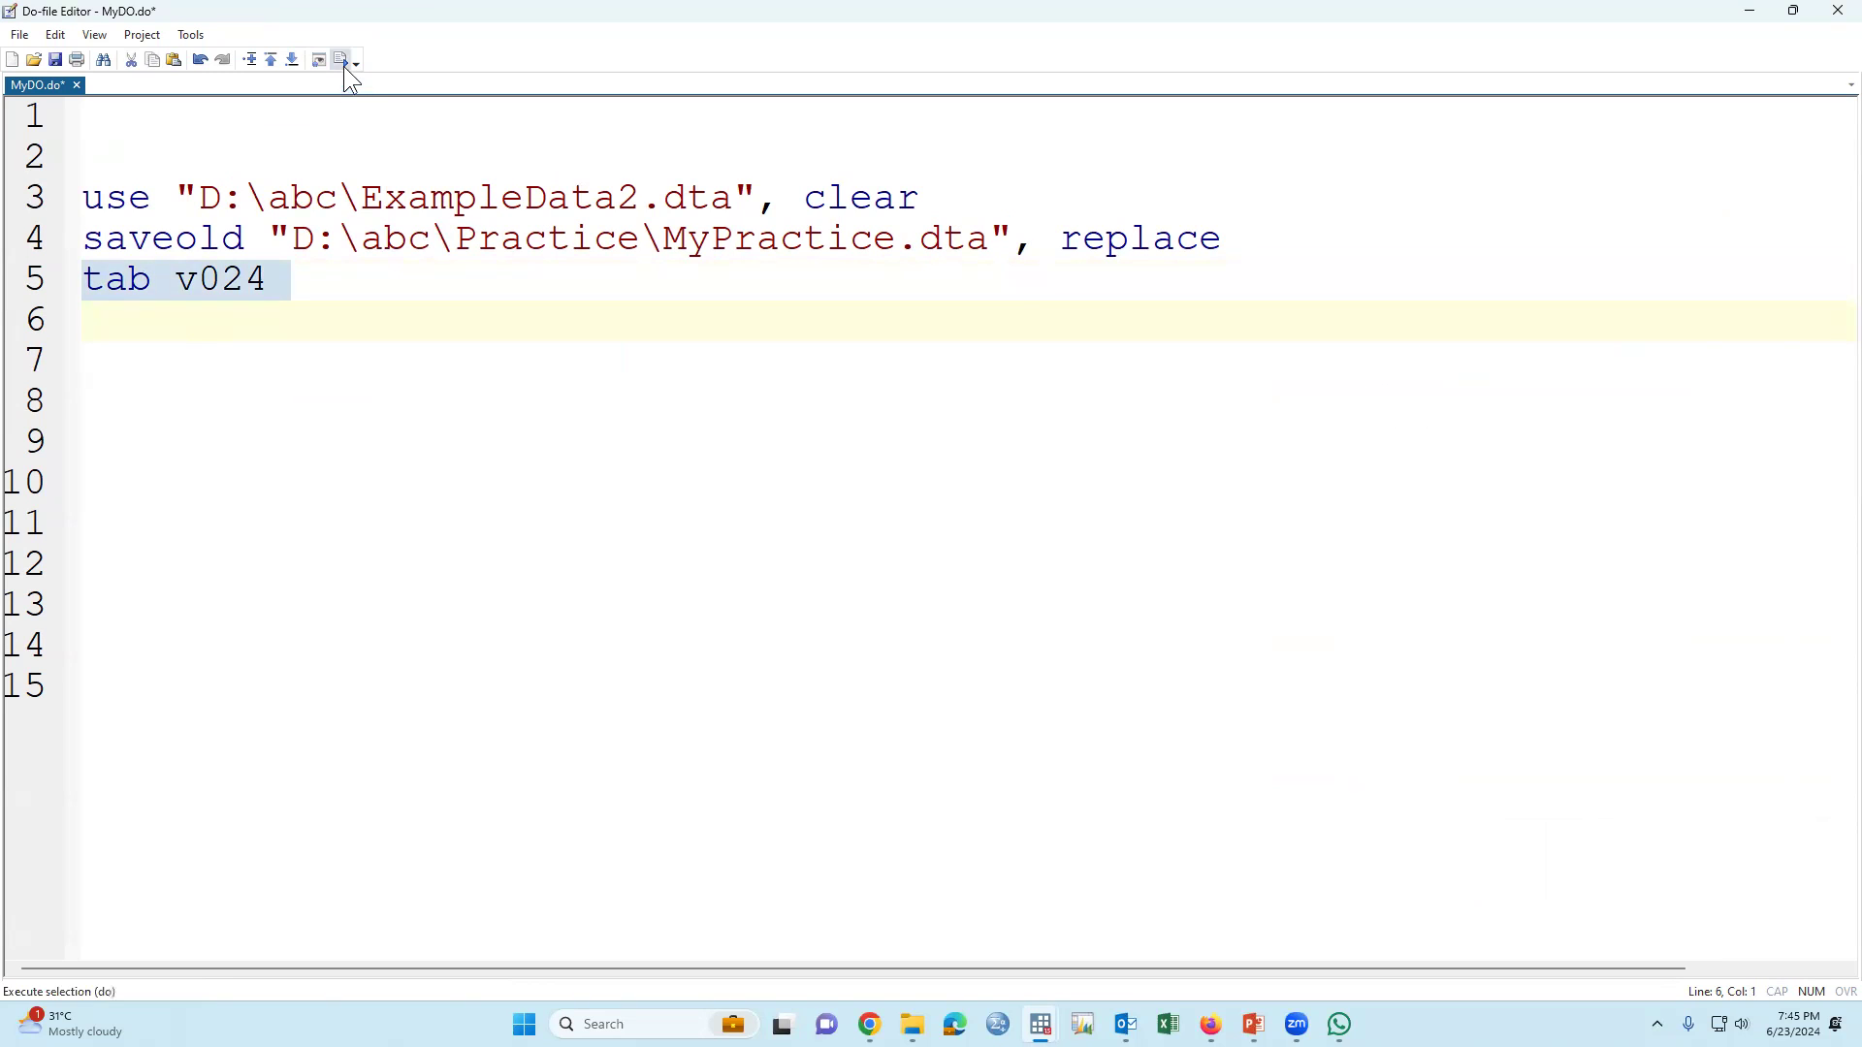
key("ctrl+d")
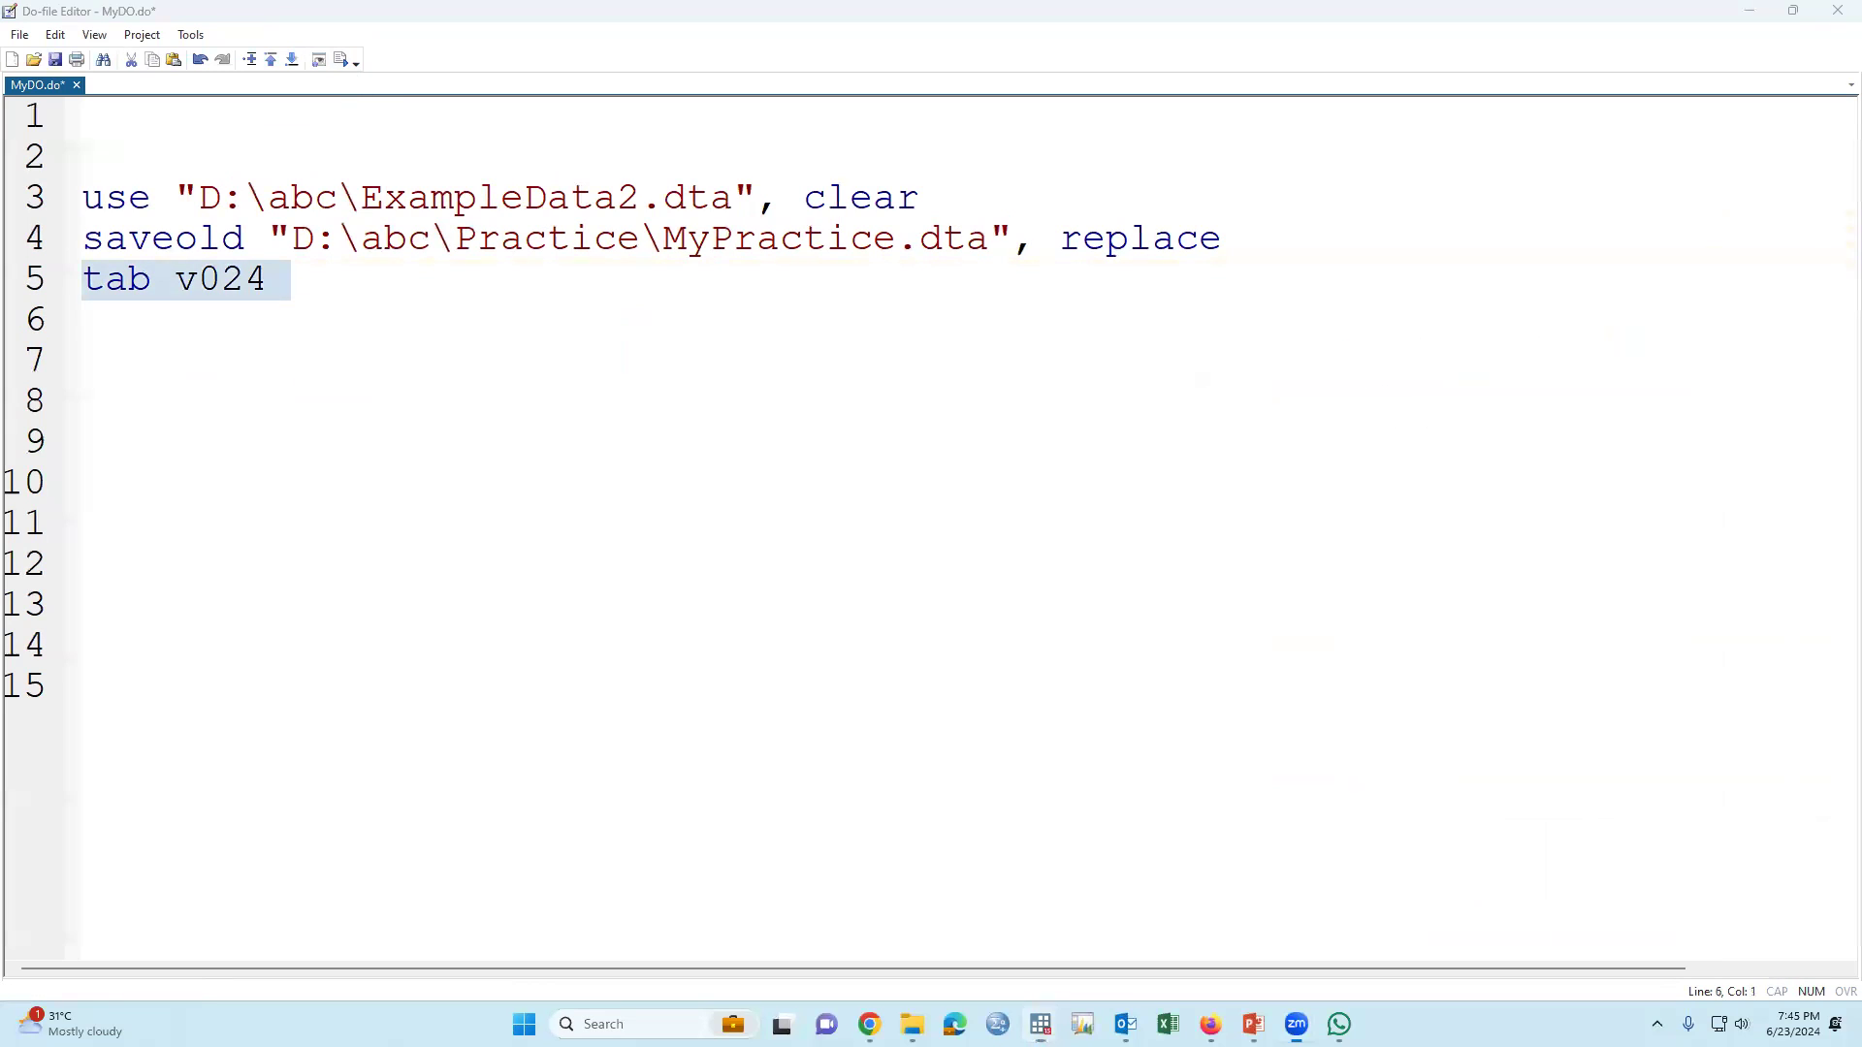
left_click_drag(325, 43, 318, 56)
left_click(347, 64)
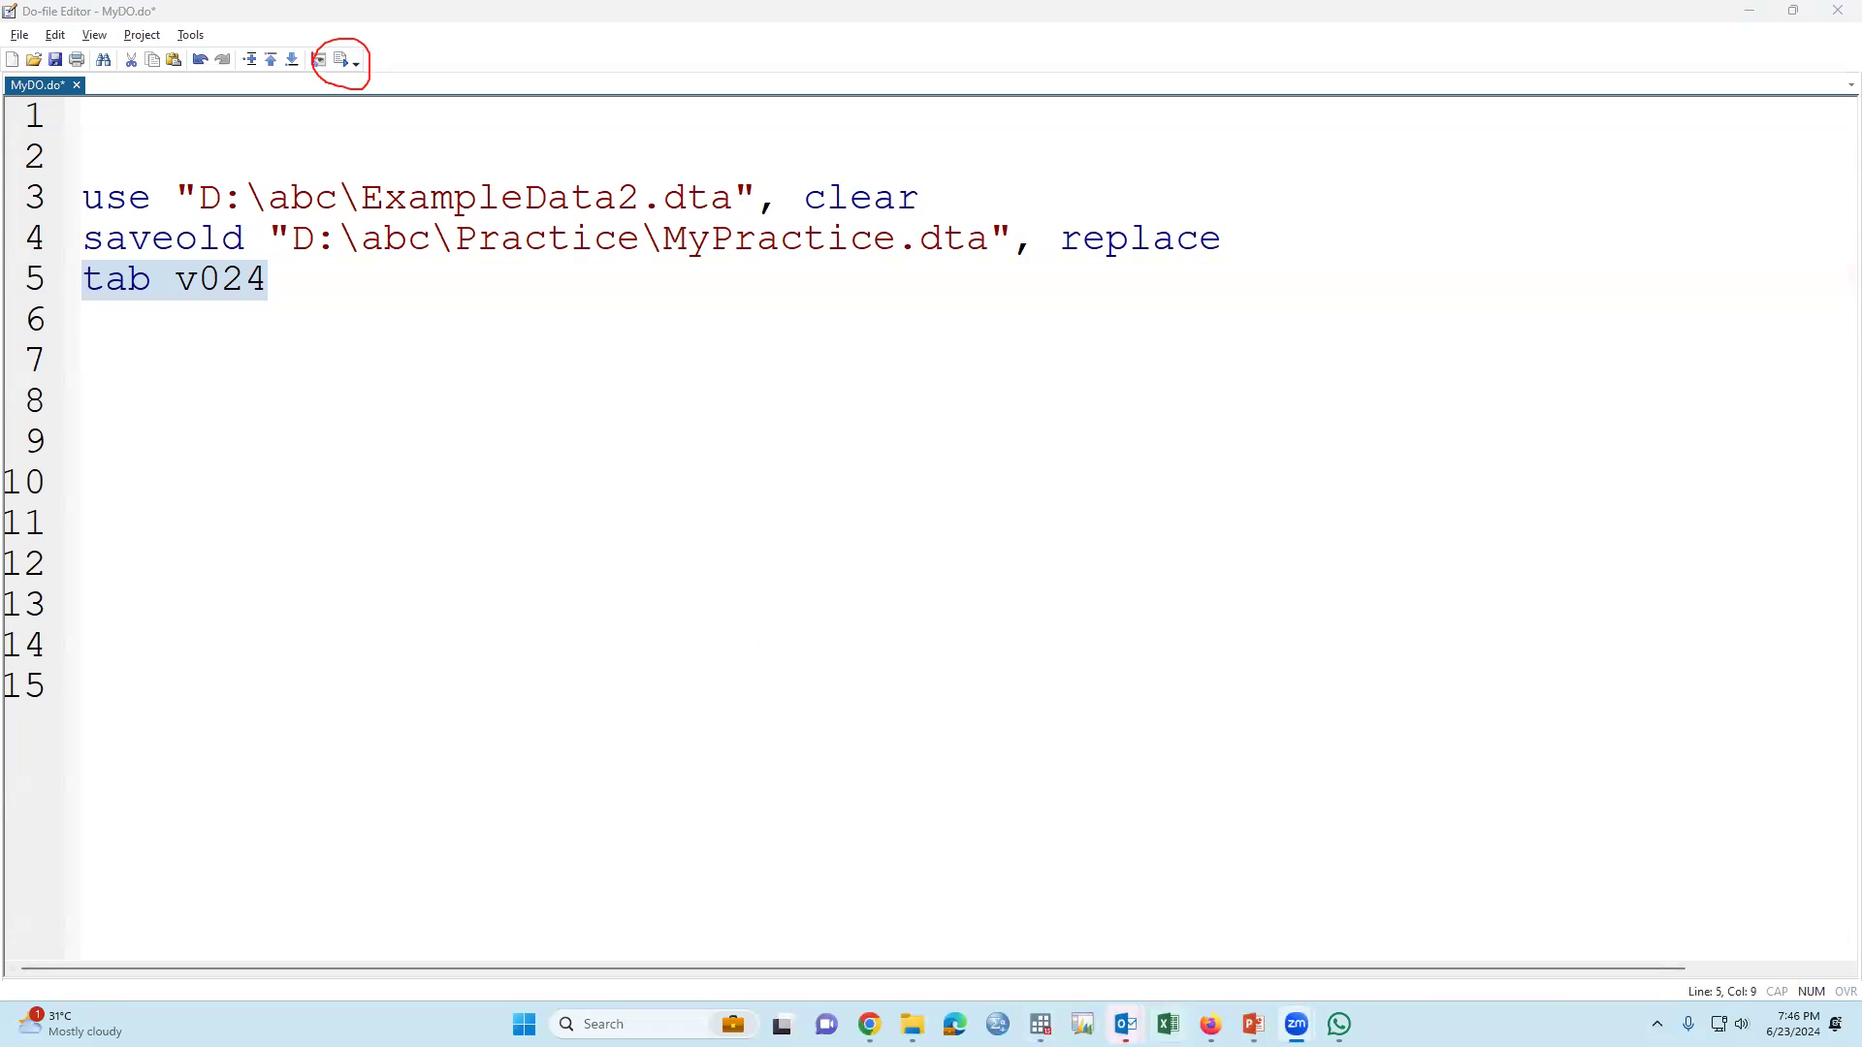
mouse_move(1124, 1026)
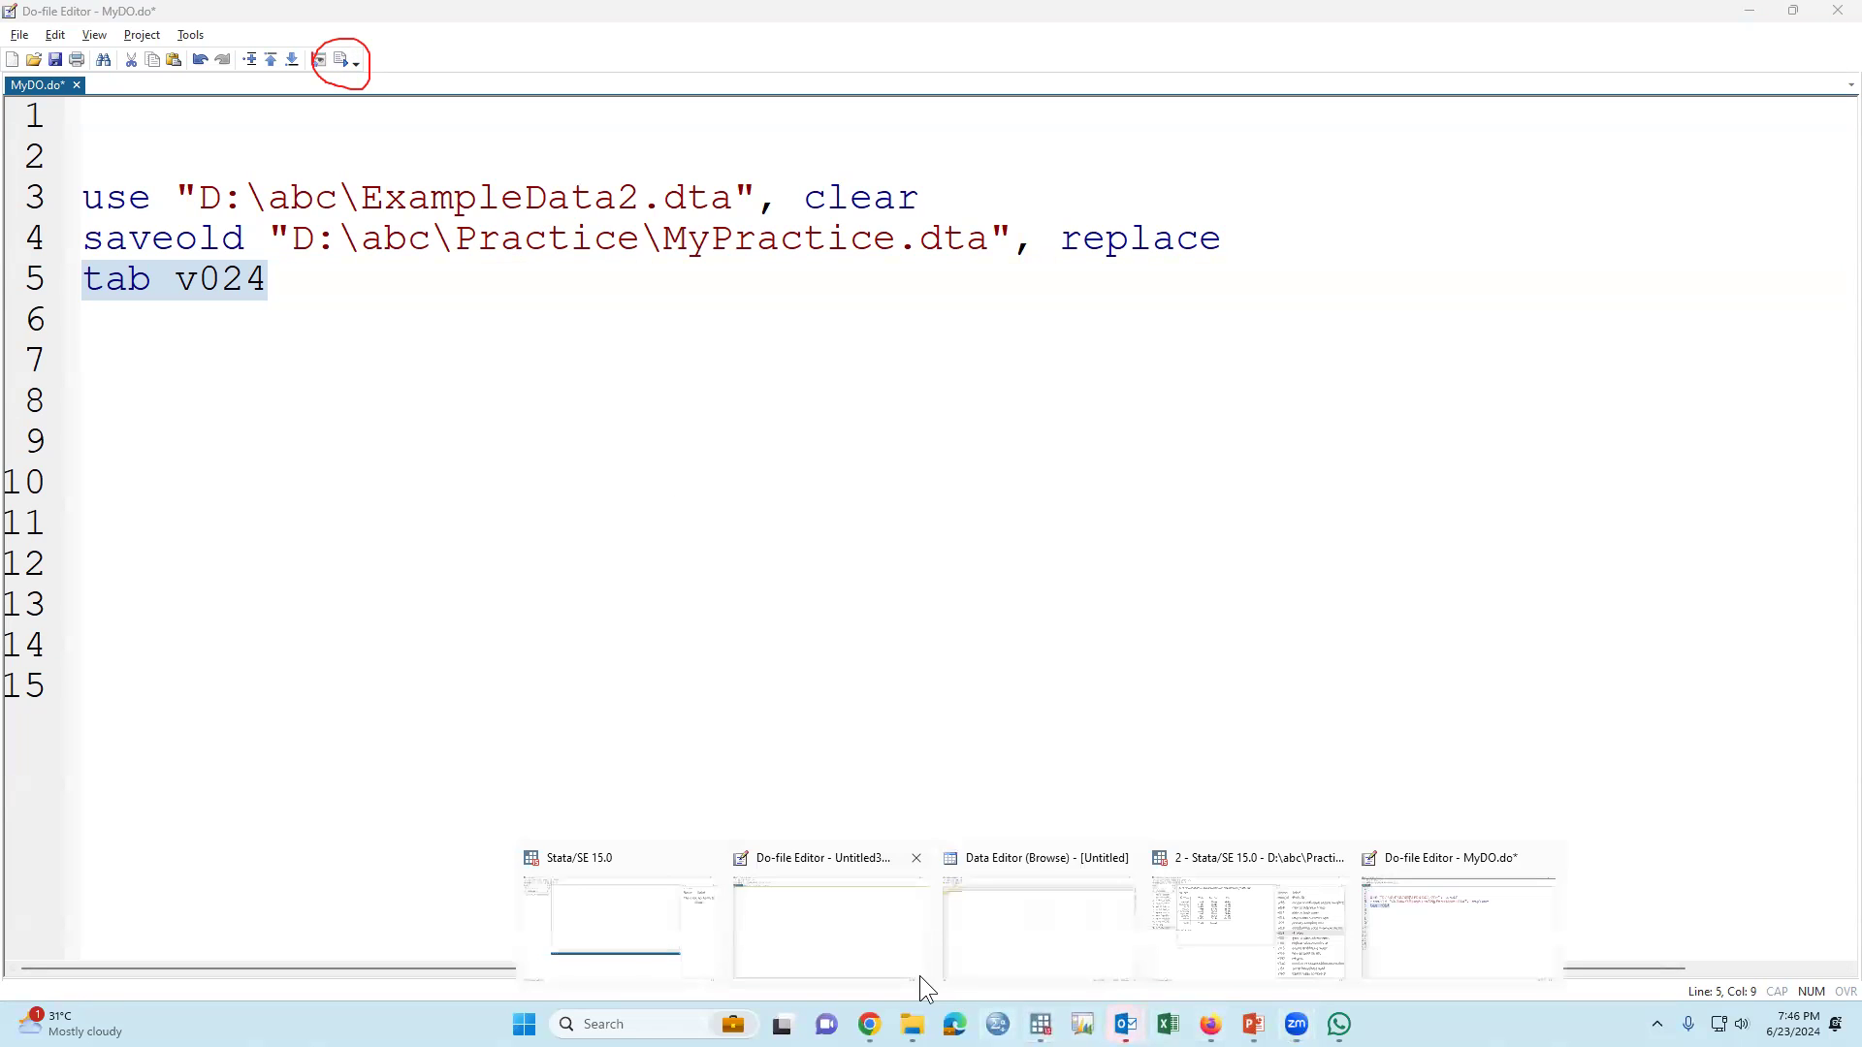
Set the Results window font size to 20.
left_click(1228, 936)
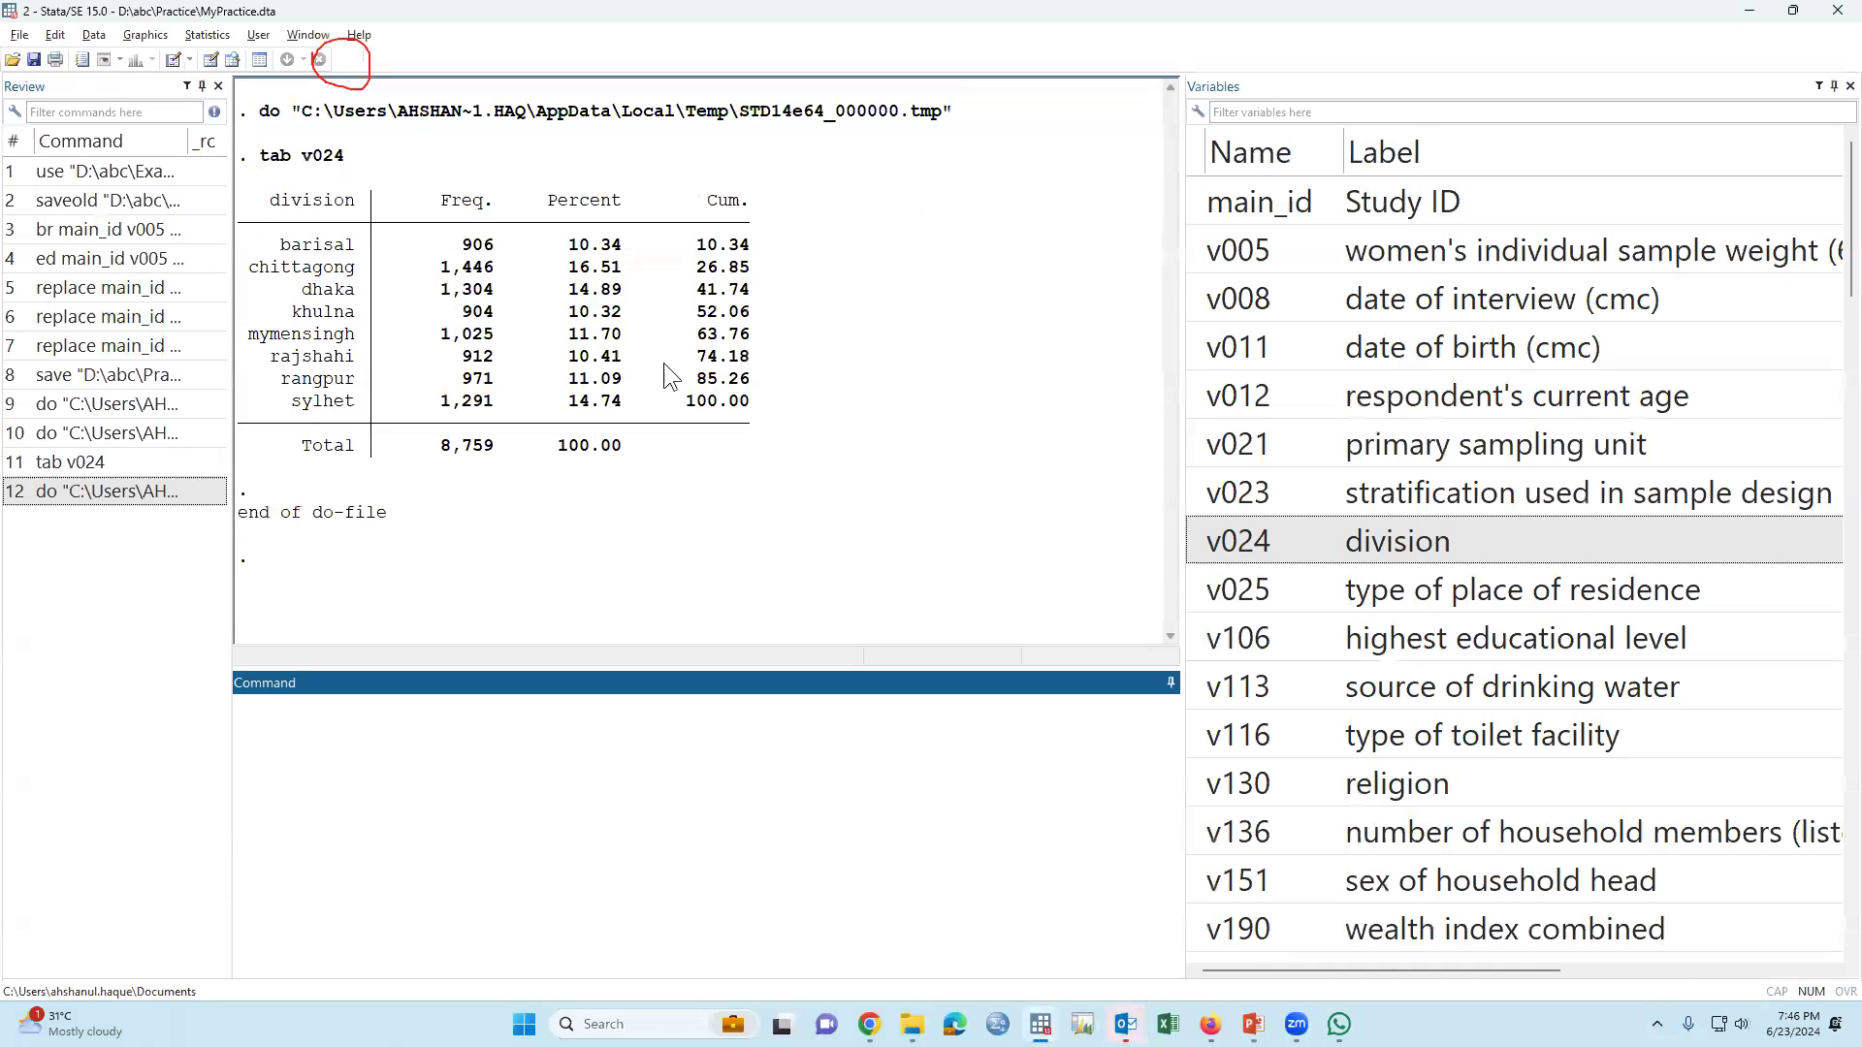
right_click(654, 164)
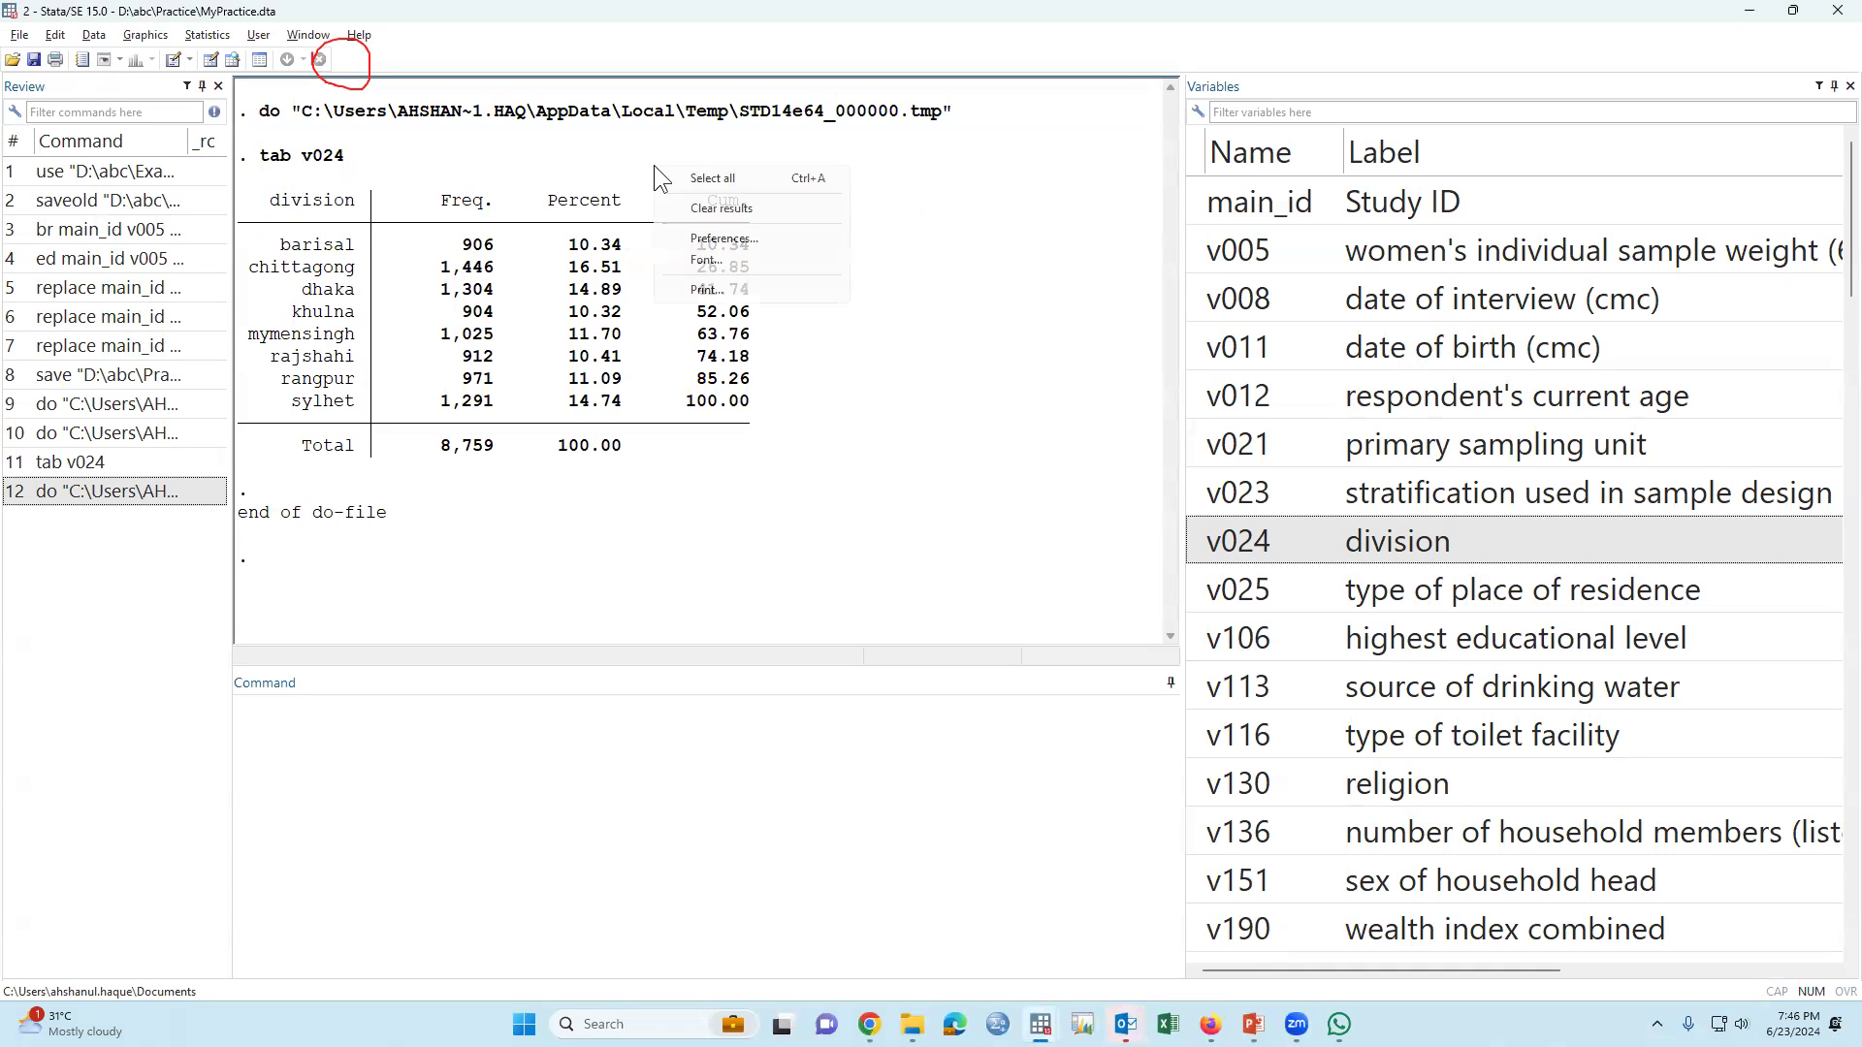
left_click(708, 260)
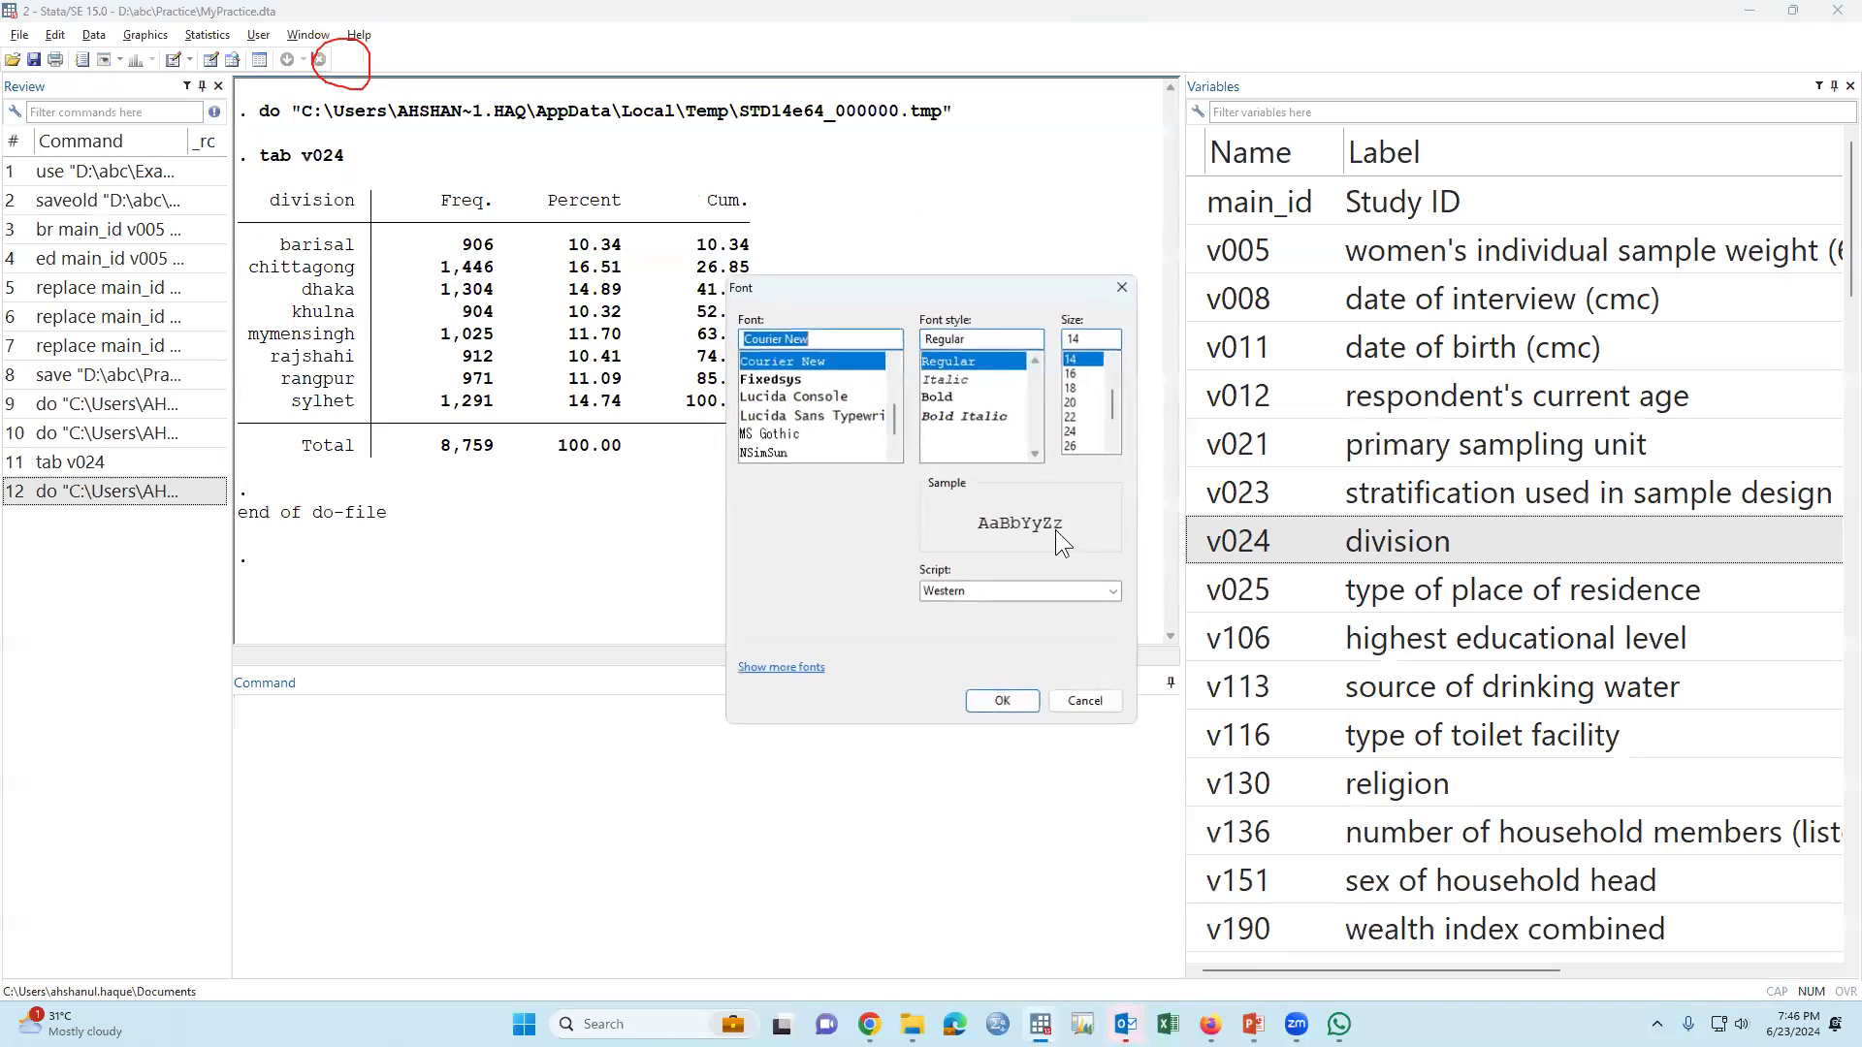
left_click(1074, 402)
left_click(1016, 700)
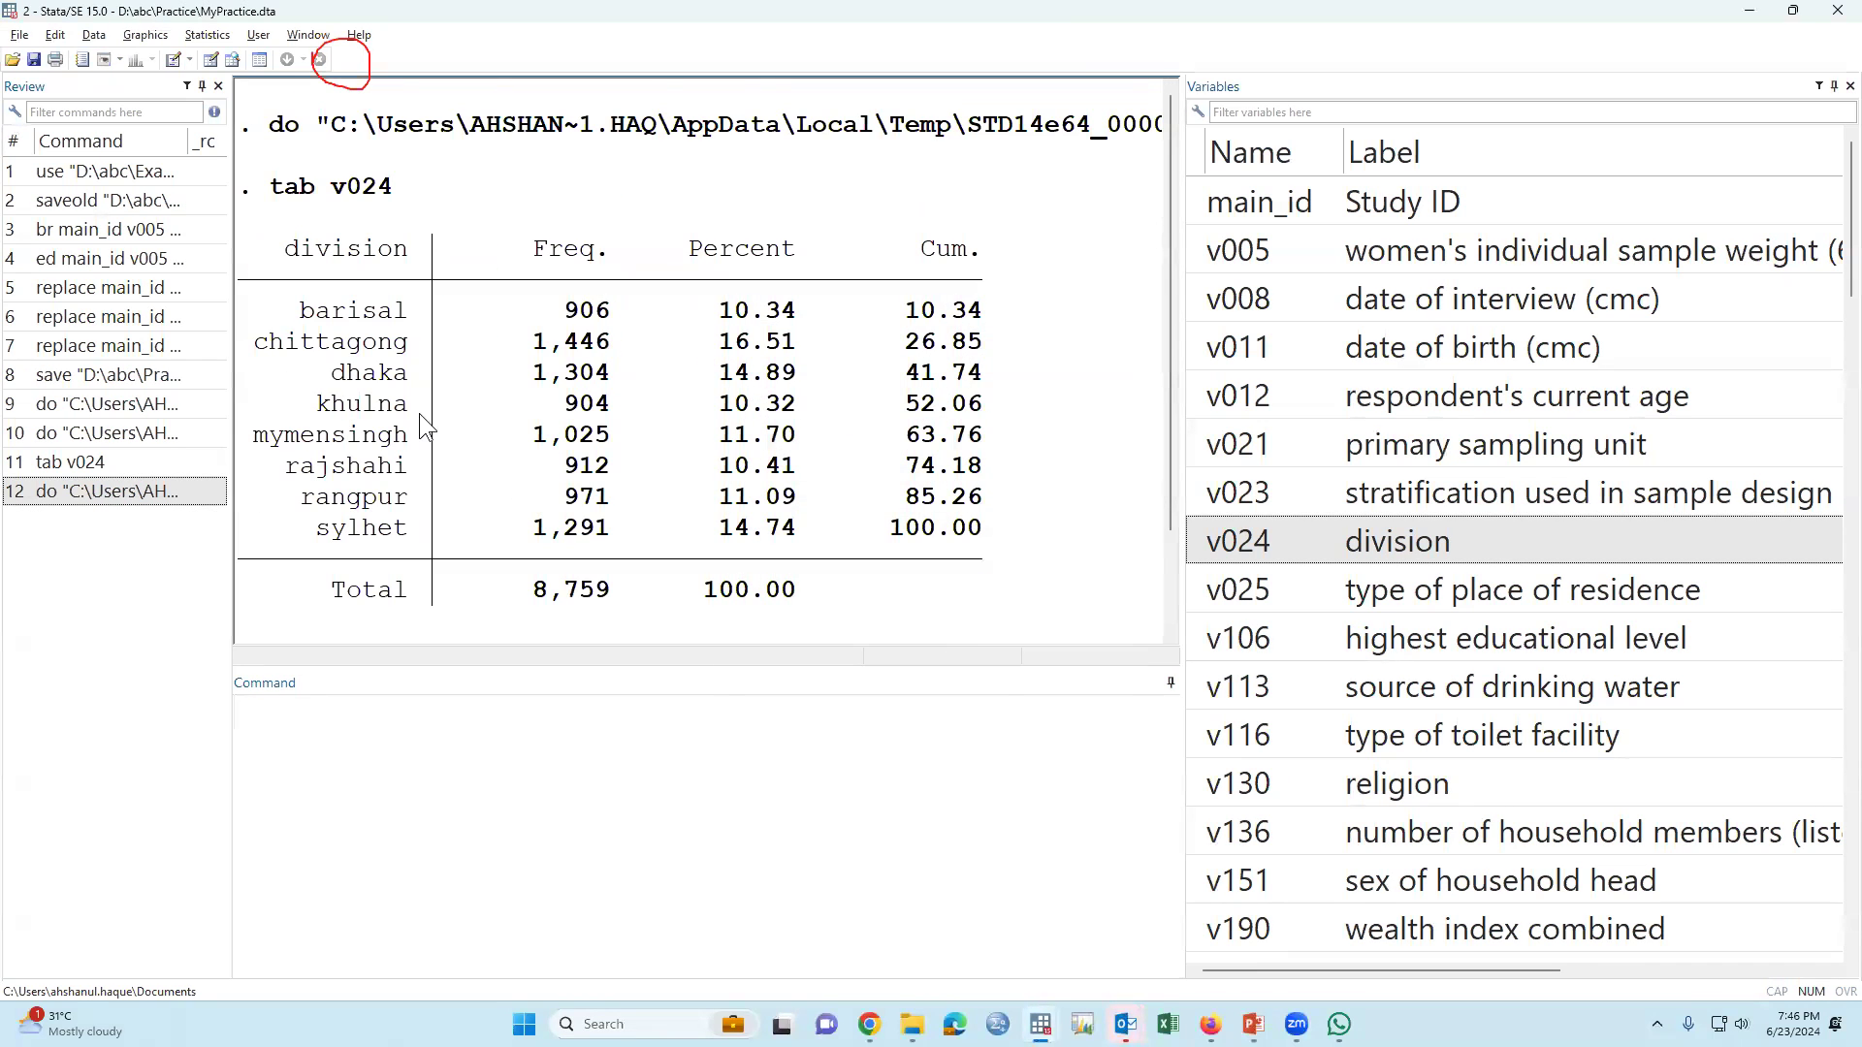
Run sum v012 to summarize respondent's current age.
left_click(665, 748)
type("s")
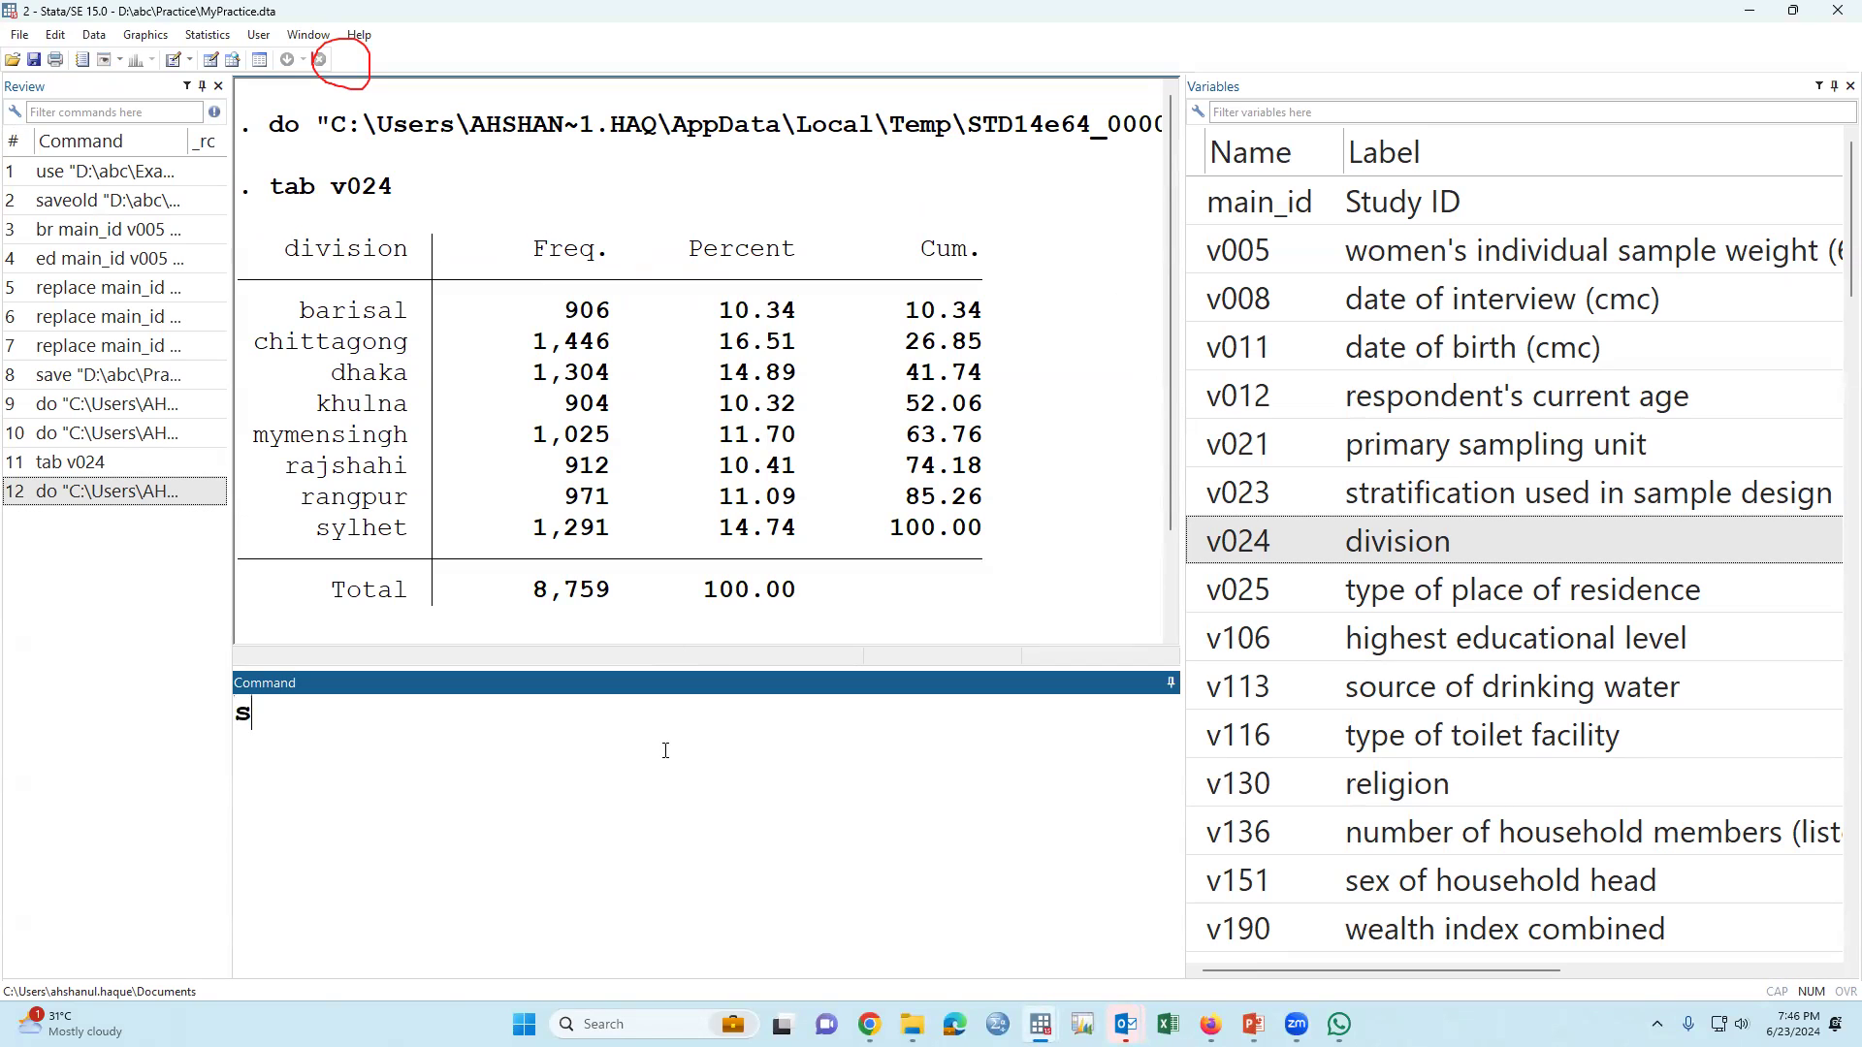
type("um")
left_click(1270, 524)
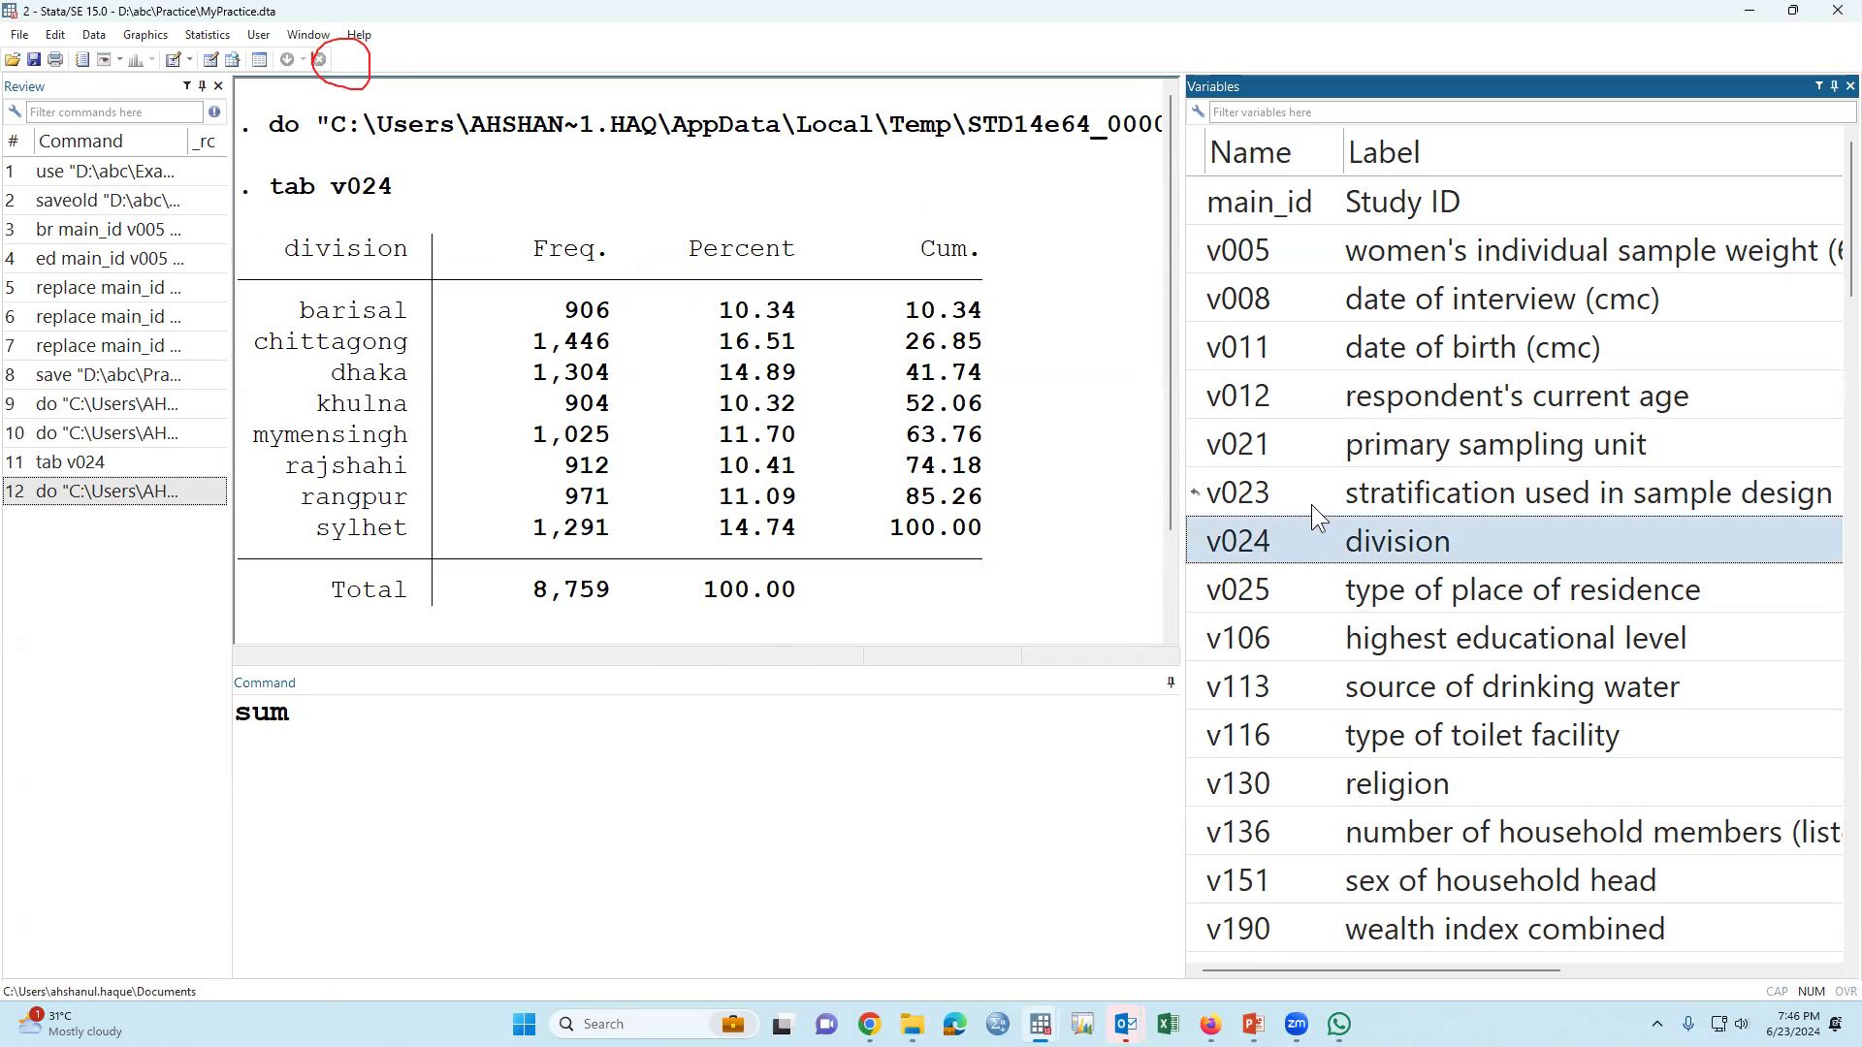
left_click(1609, 397)
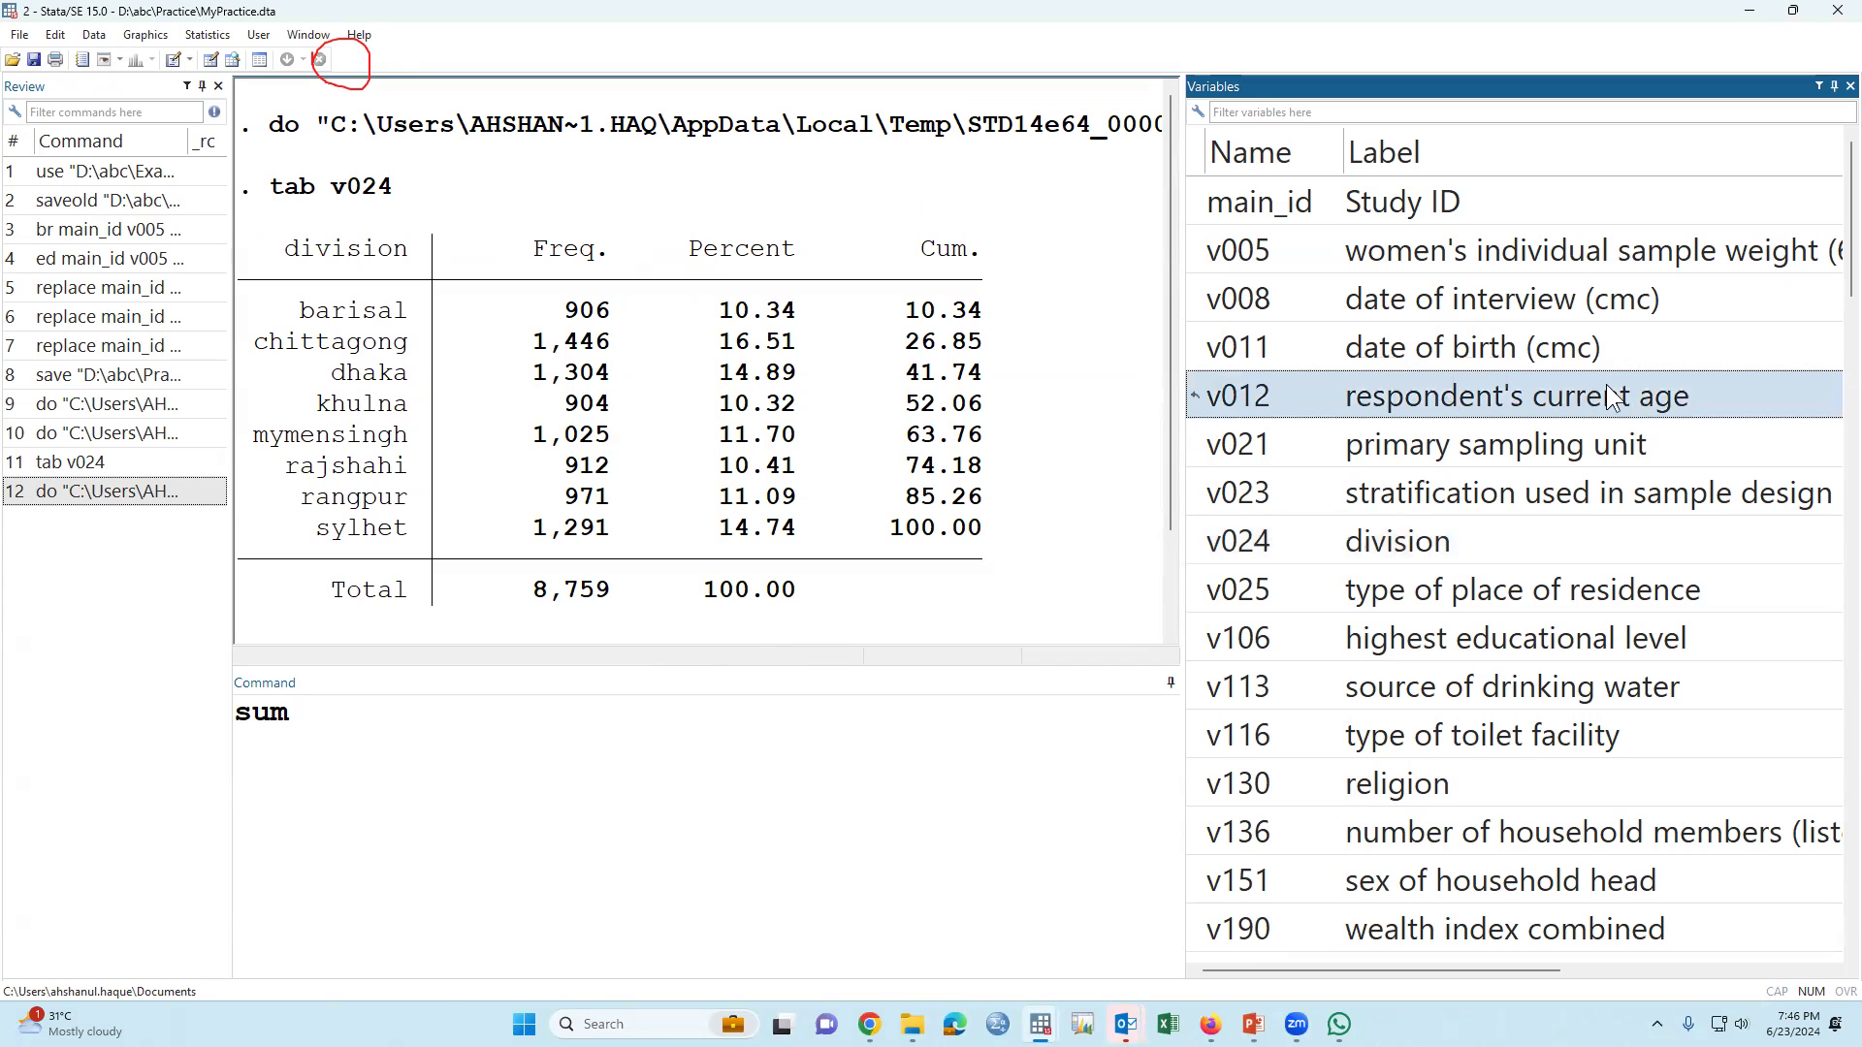
double_click(1199, 399)
left_click(631, 743)
key("Return")
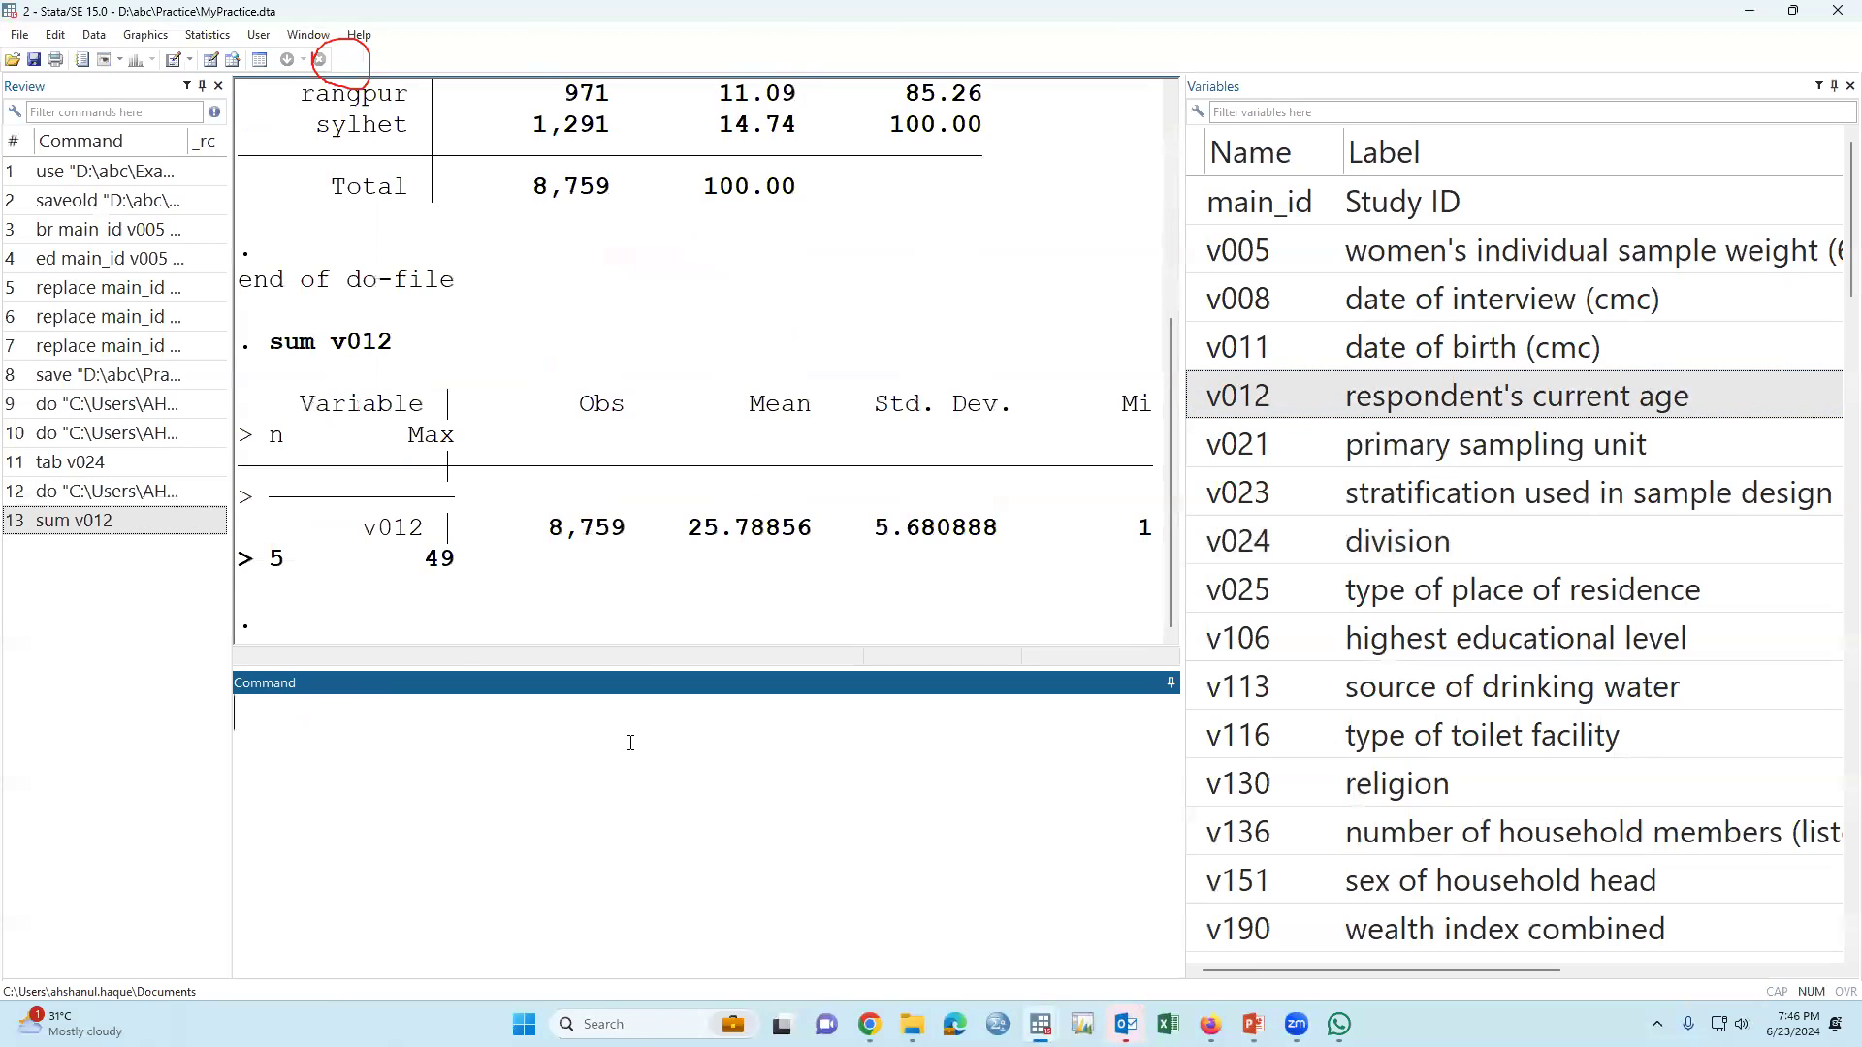
Widen the Results pane, rerun sum v012 and highlight mean 25.78856, min 15, max 49.
left_click_drag(1183, 436, 1540, 436)
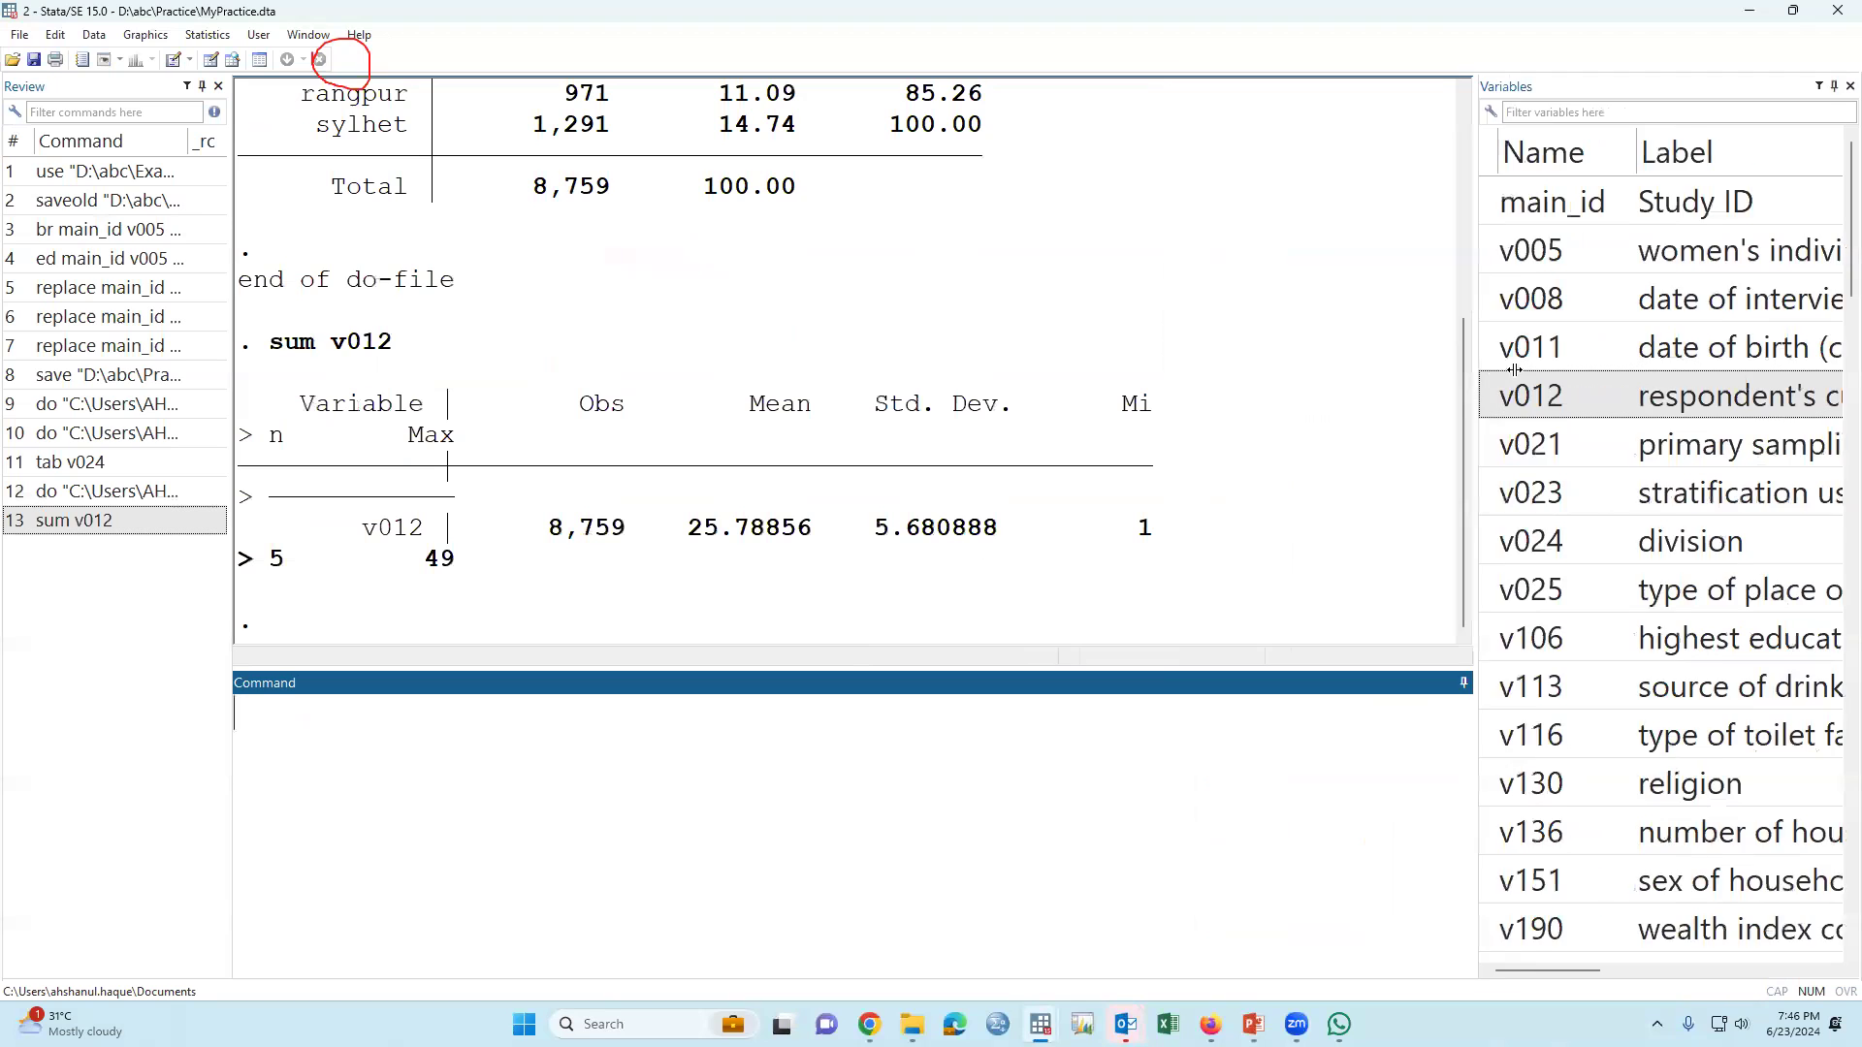
left_click(154, 519)
key("Return")
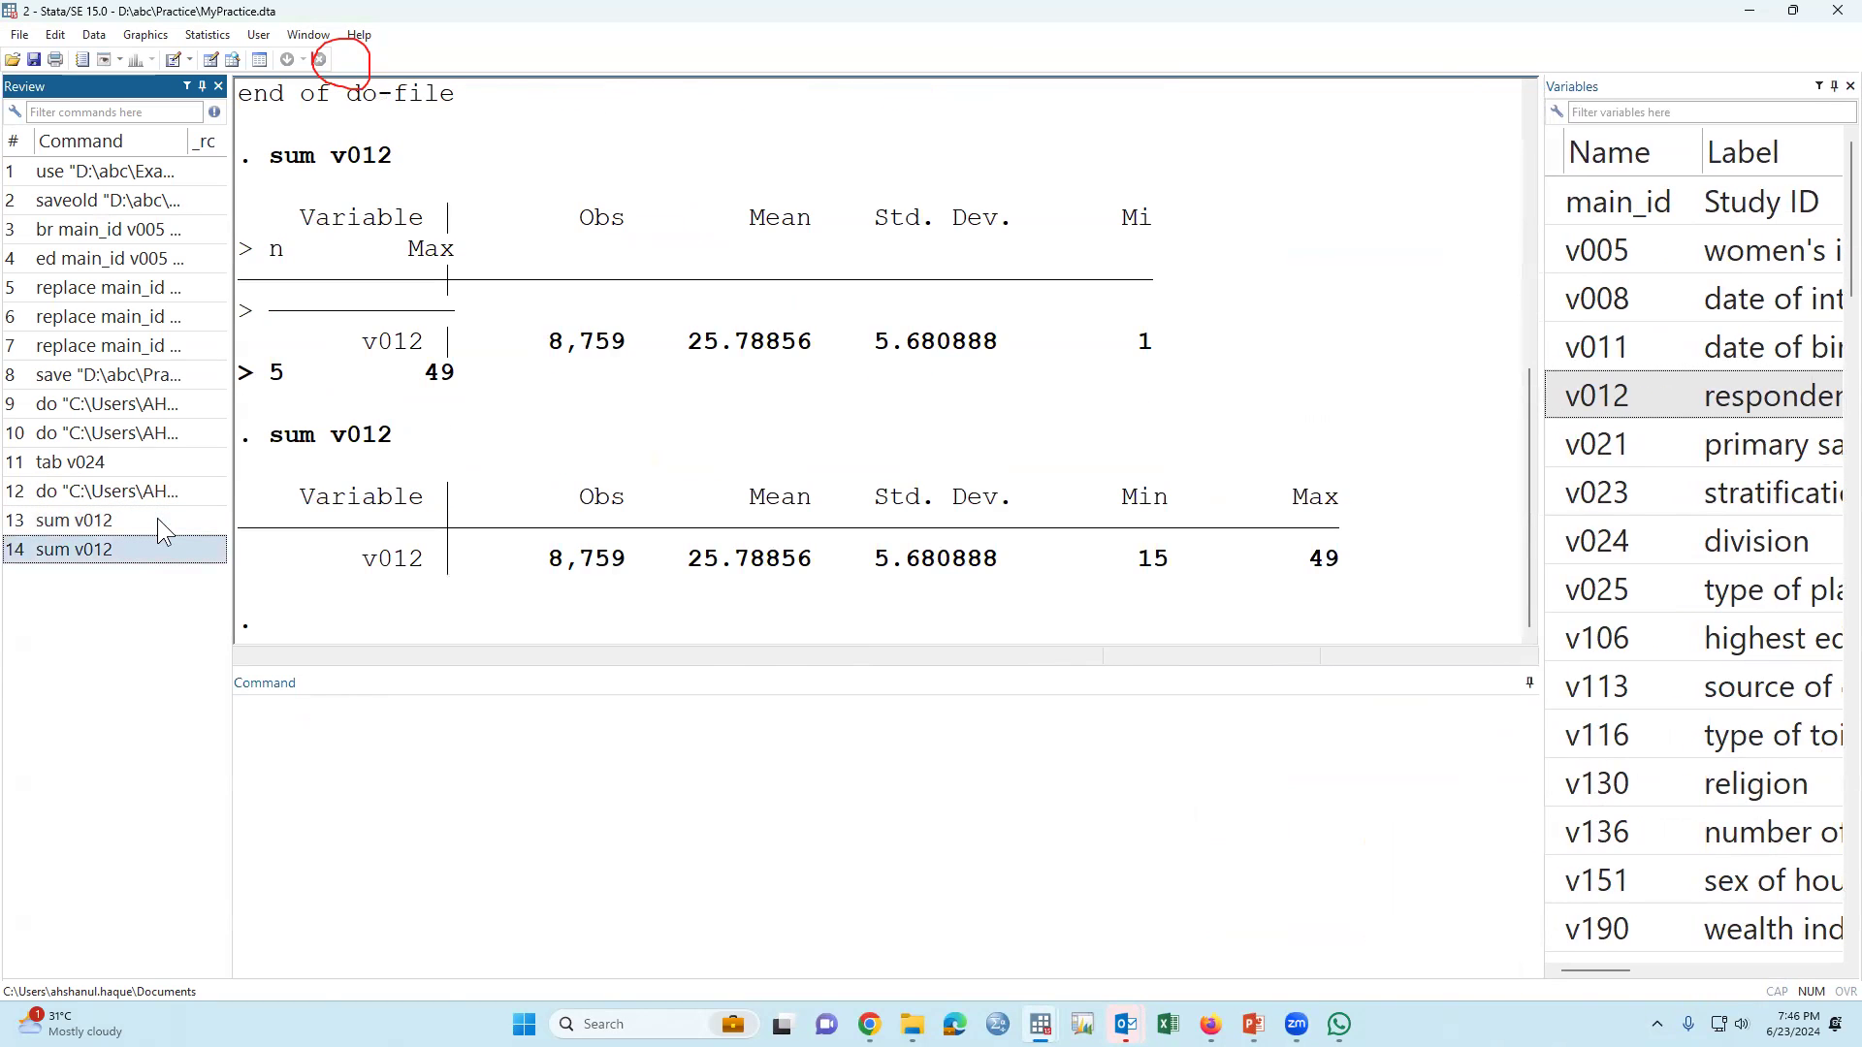
left_click_drag(691, 562, 999, 560)
left_click_drag(1129, 561, 1339, 561)
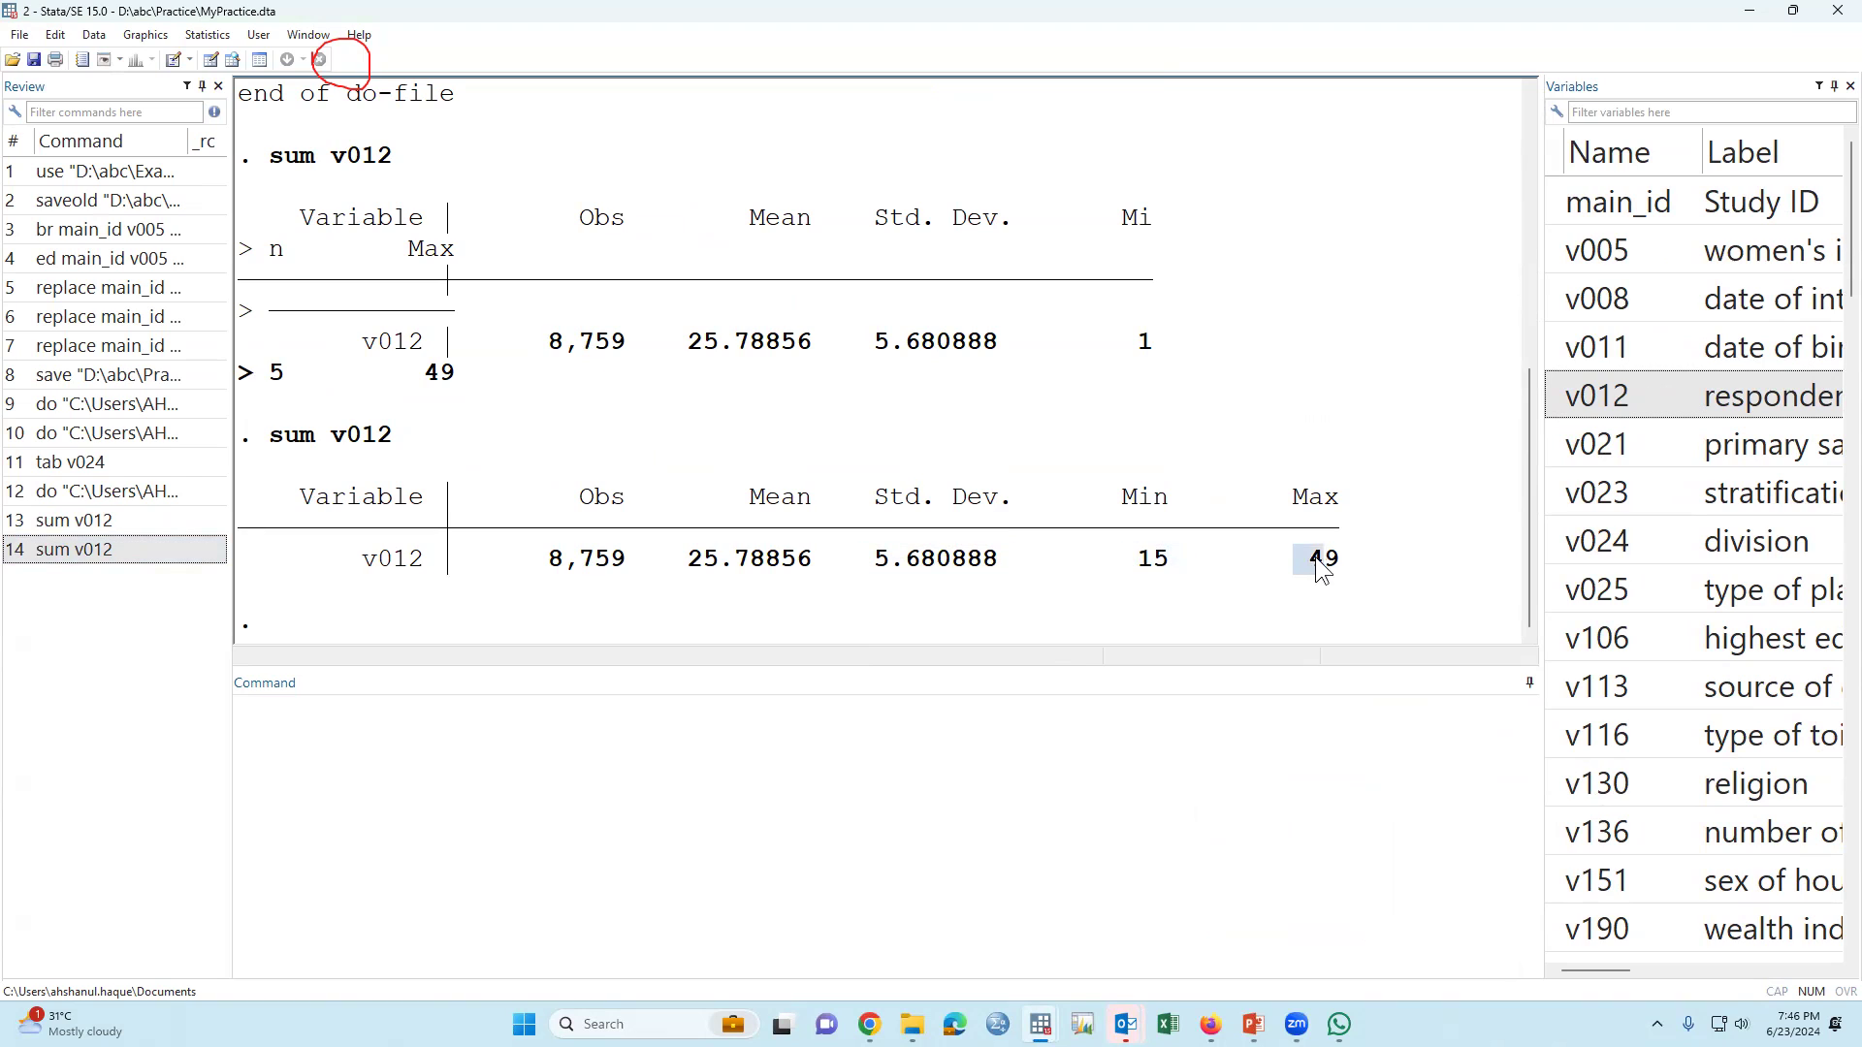
right_click(741, 468)
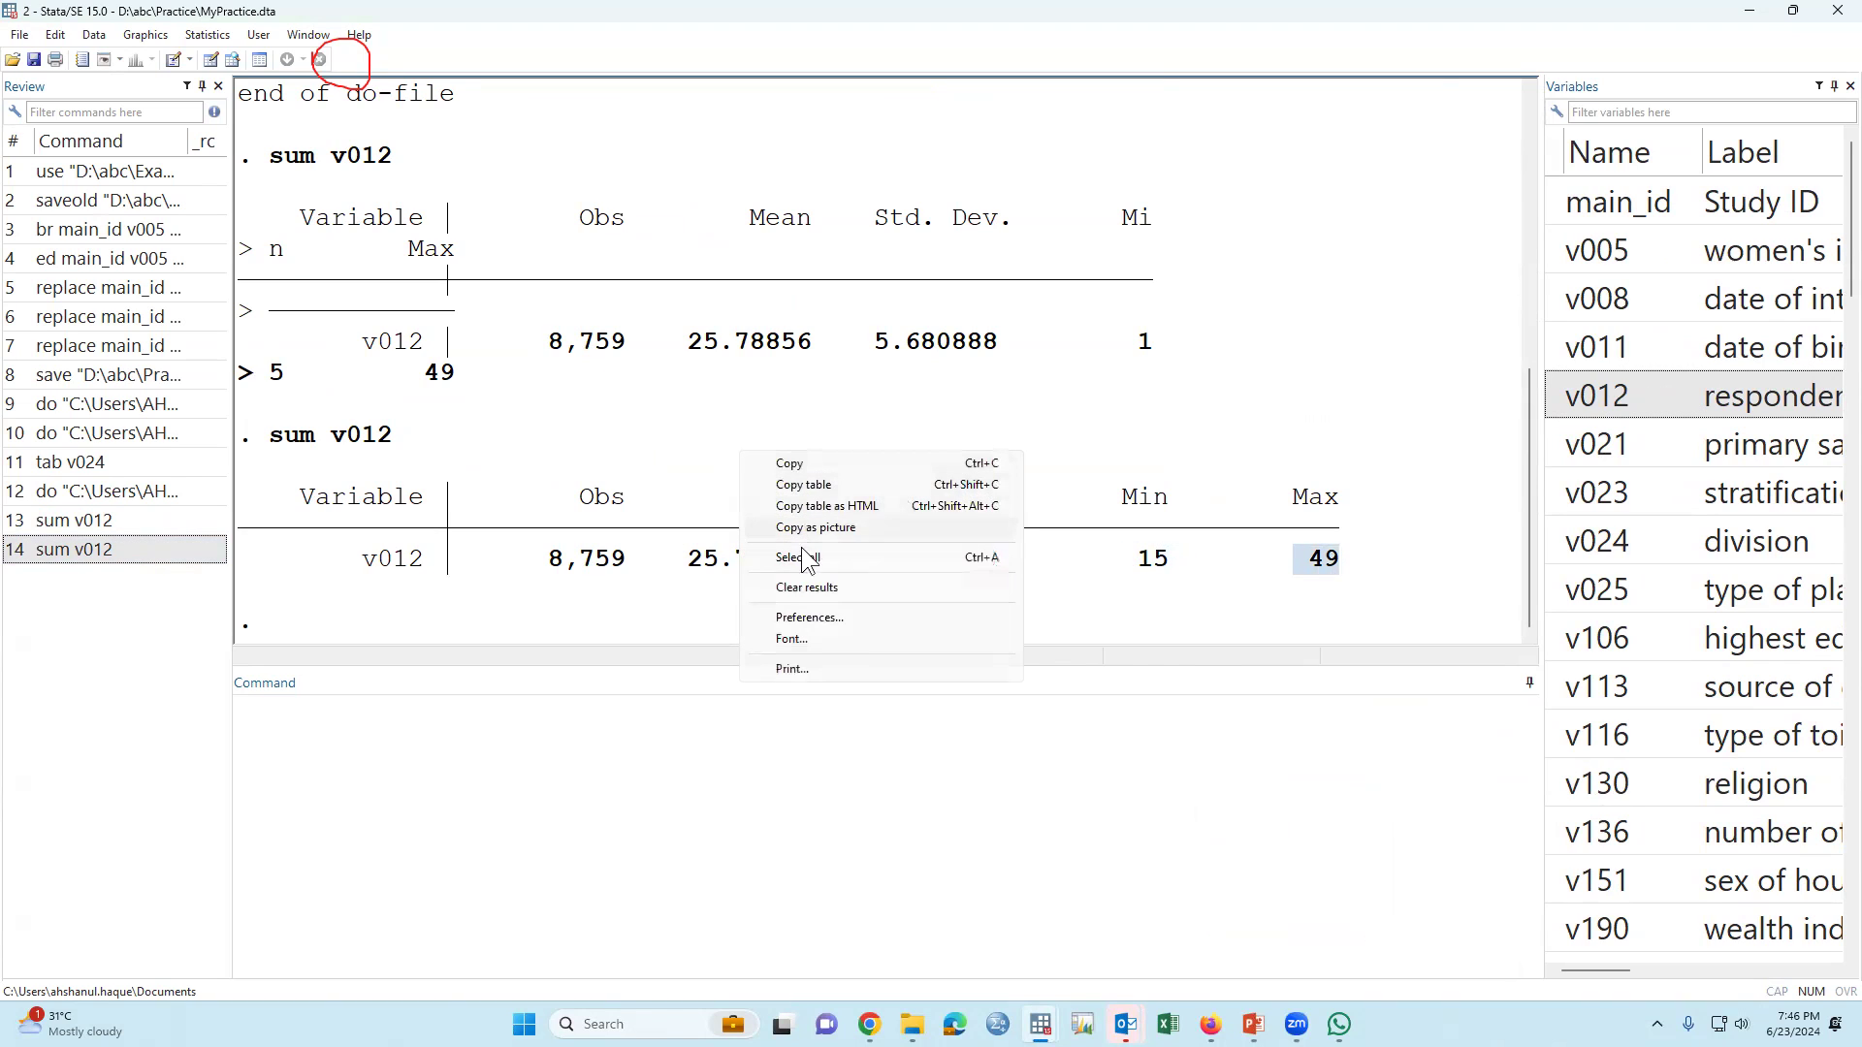
Clear the Results output and empty the command entry.
left_click(809, 590)
left_click(117, 549)
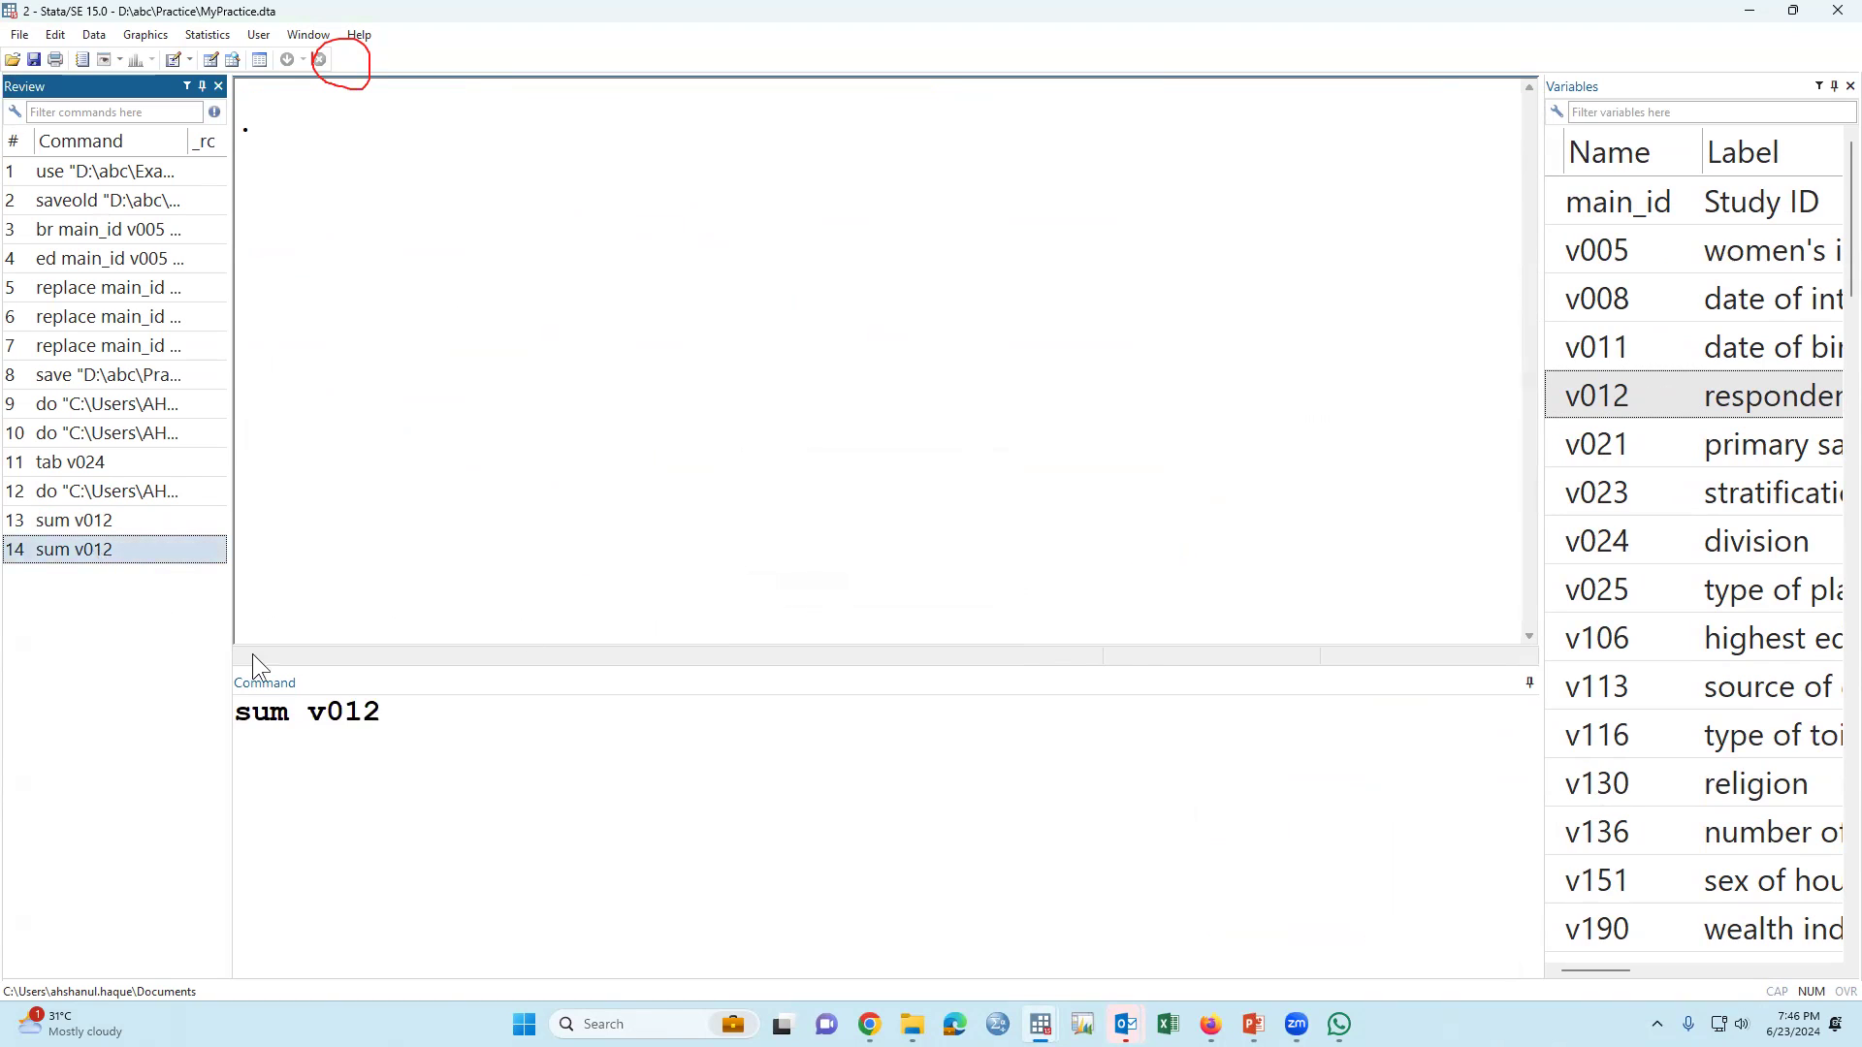
key("BackSpace")
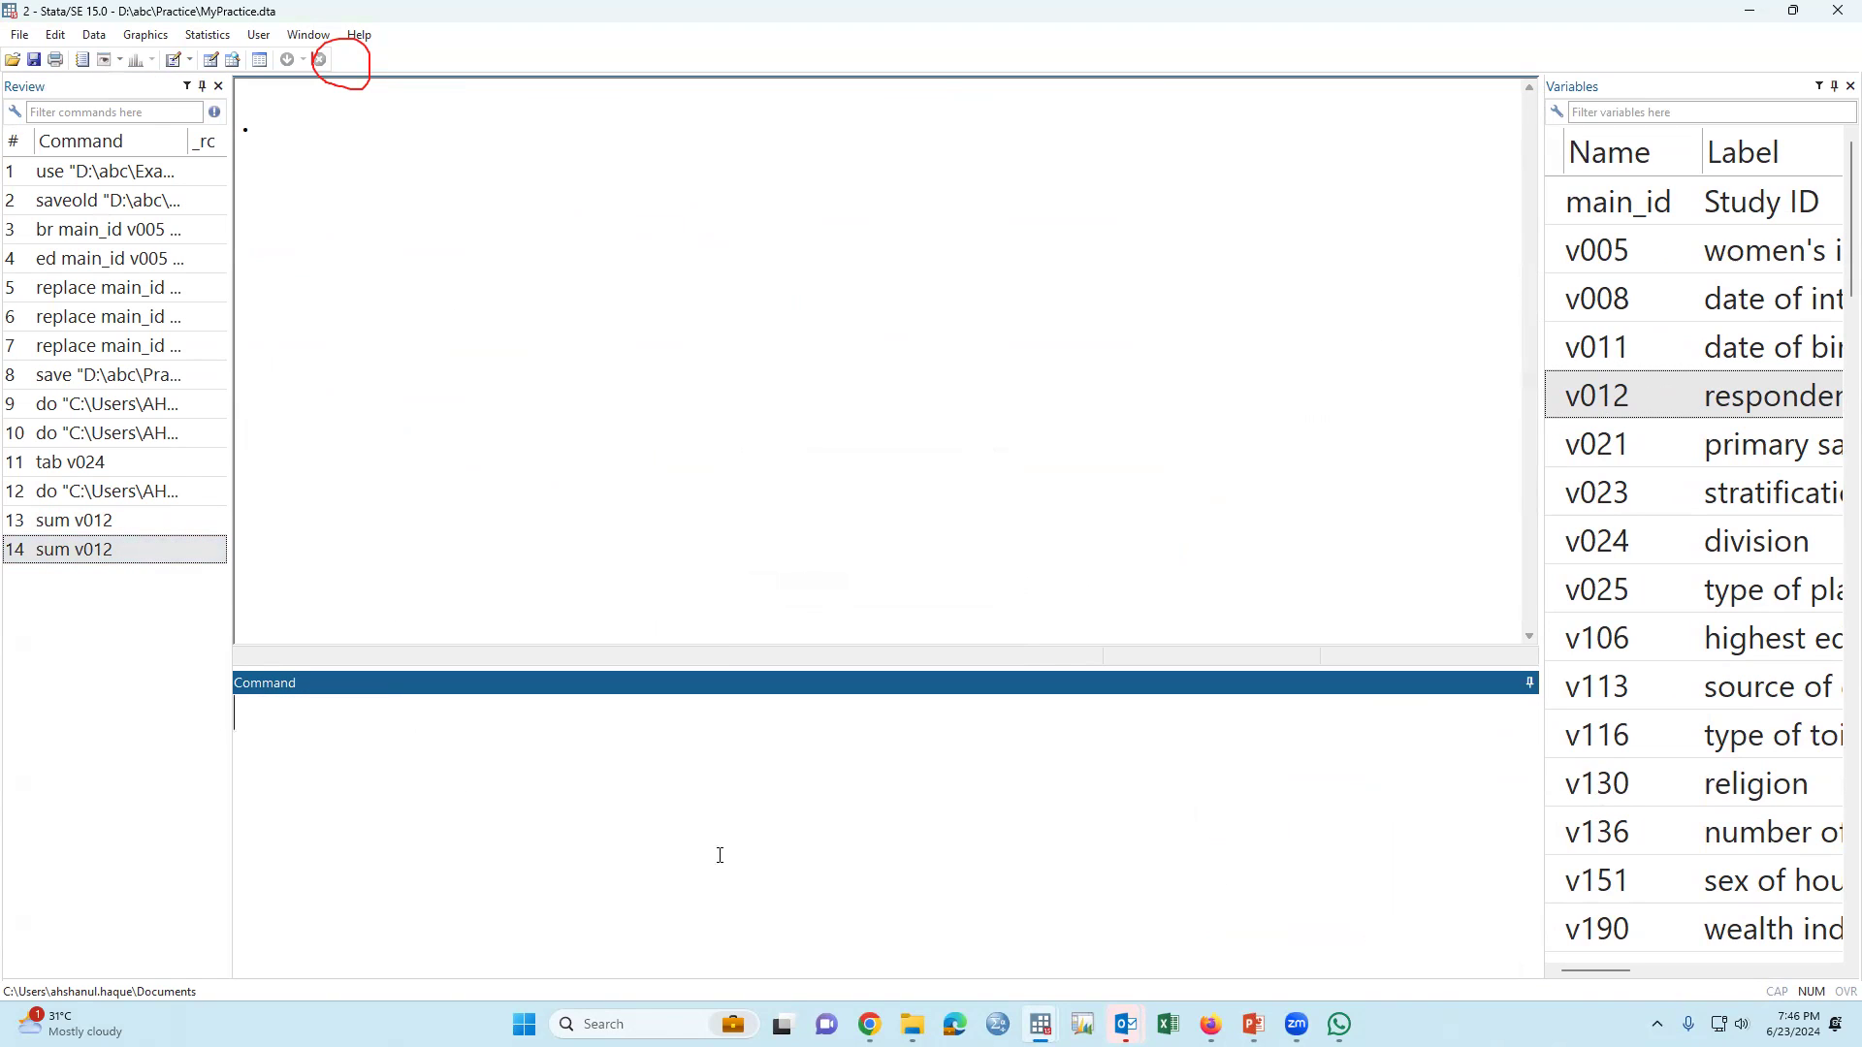
mouse_move(1125, 1024)
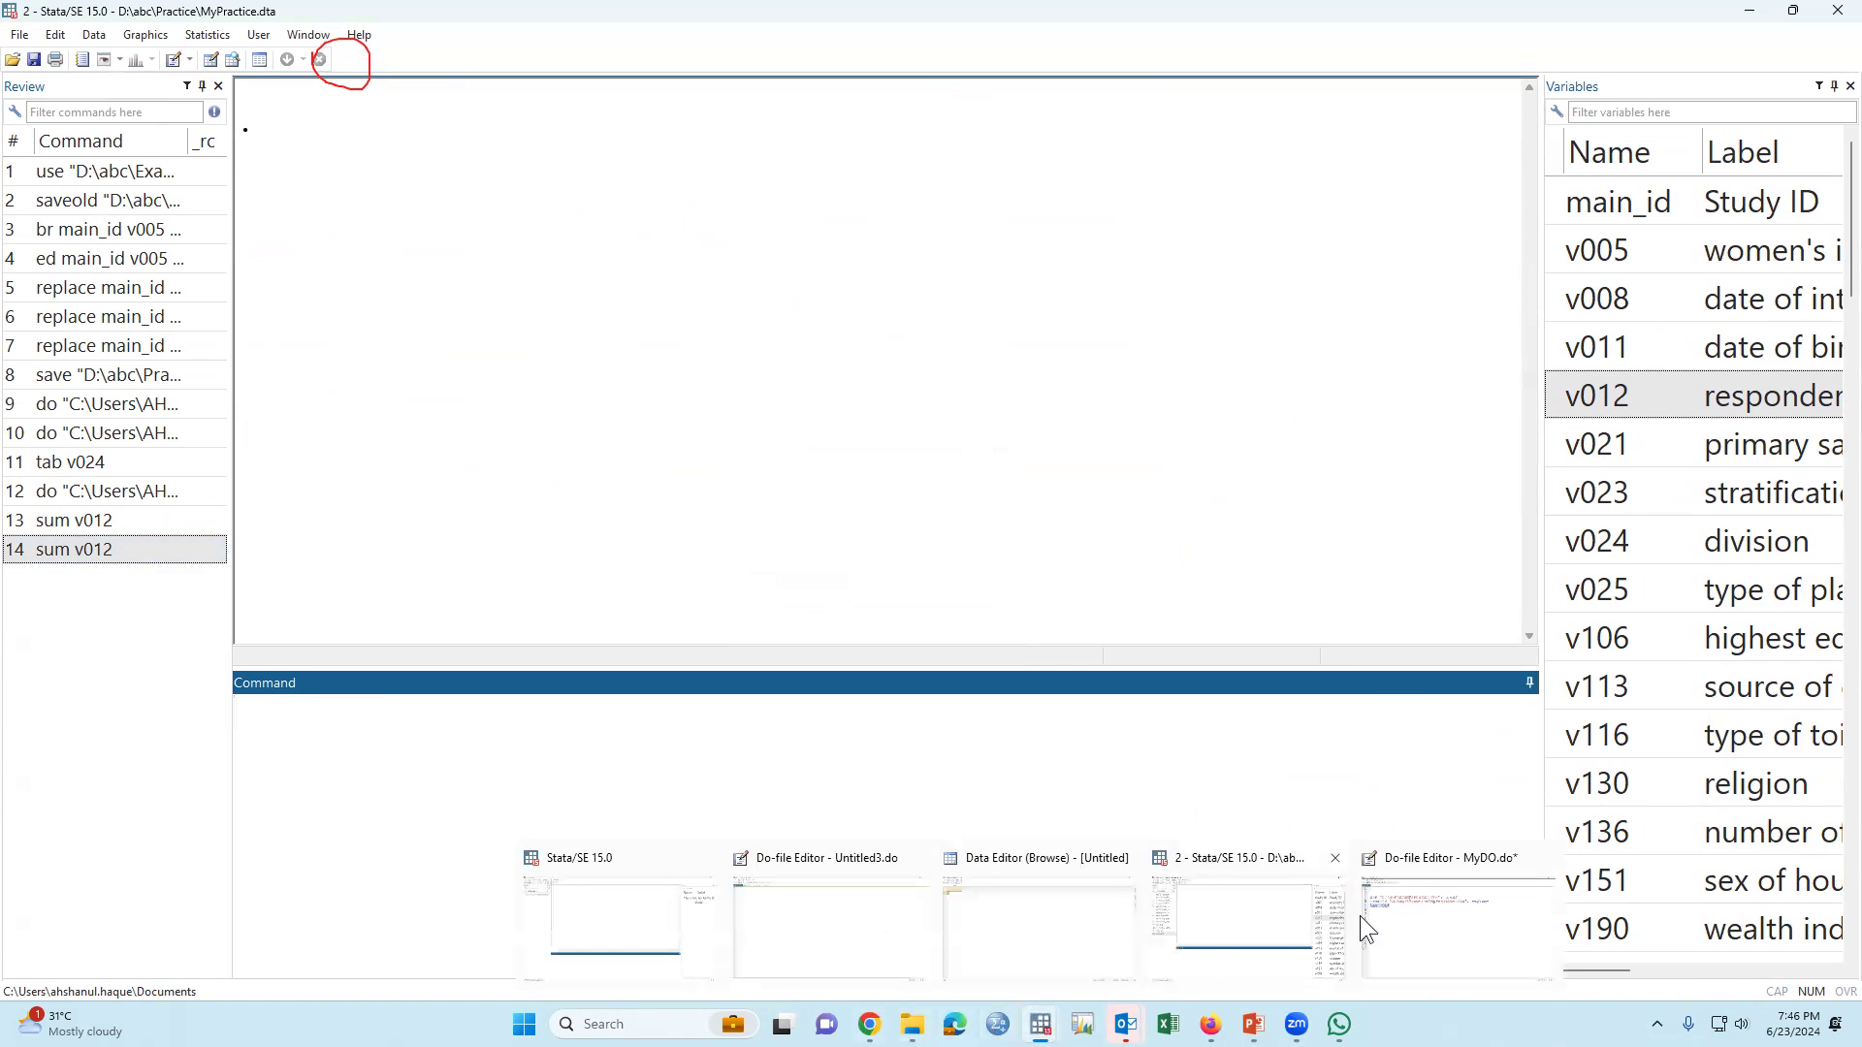
Paste sum v012 onto line 6 of MyDO.do and execute that line.
left_click(1360, 915)
left_click(133, 315)
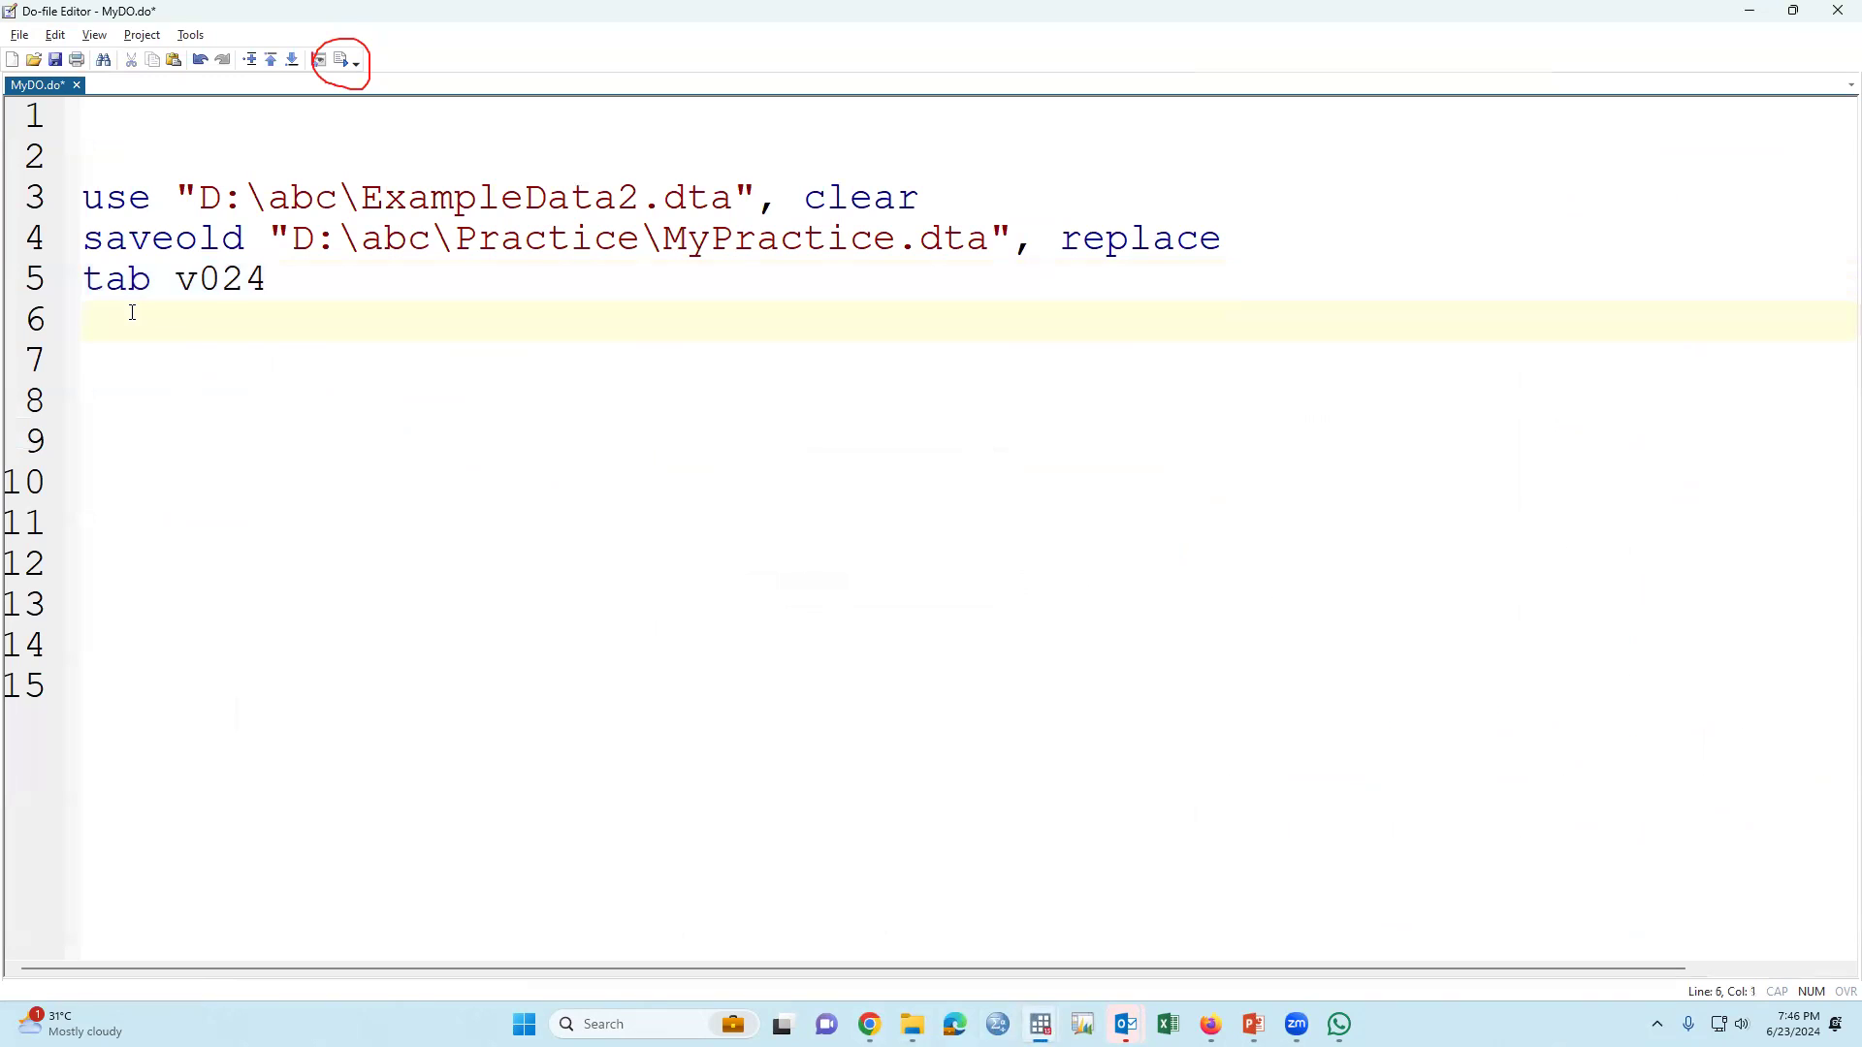
type("sum v012")
left_click(24, 324)
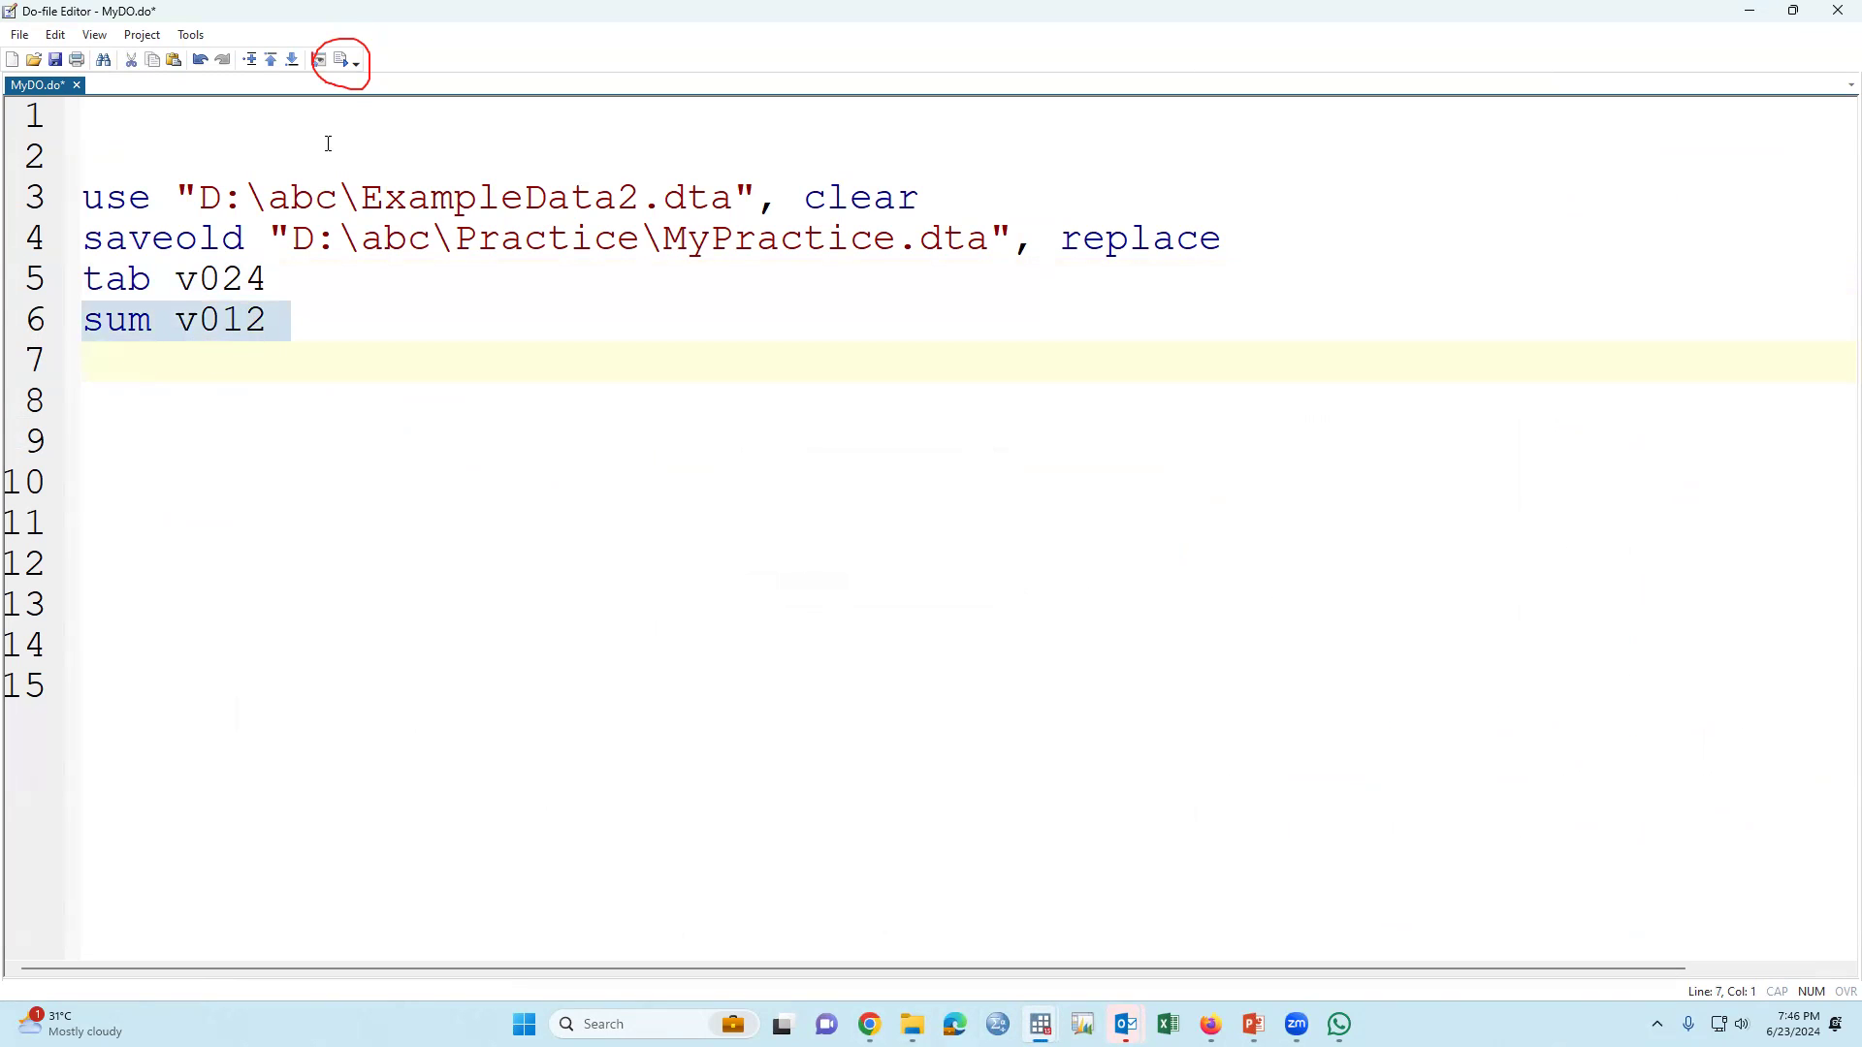
left_click(347, 66)
mouse_move(1040, 1024)
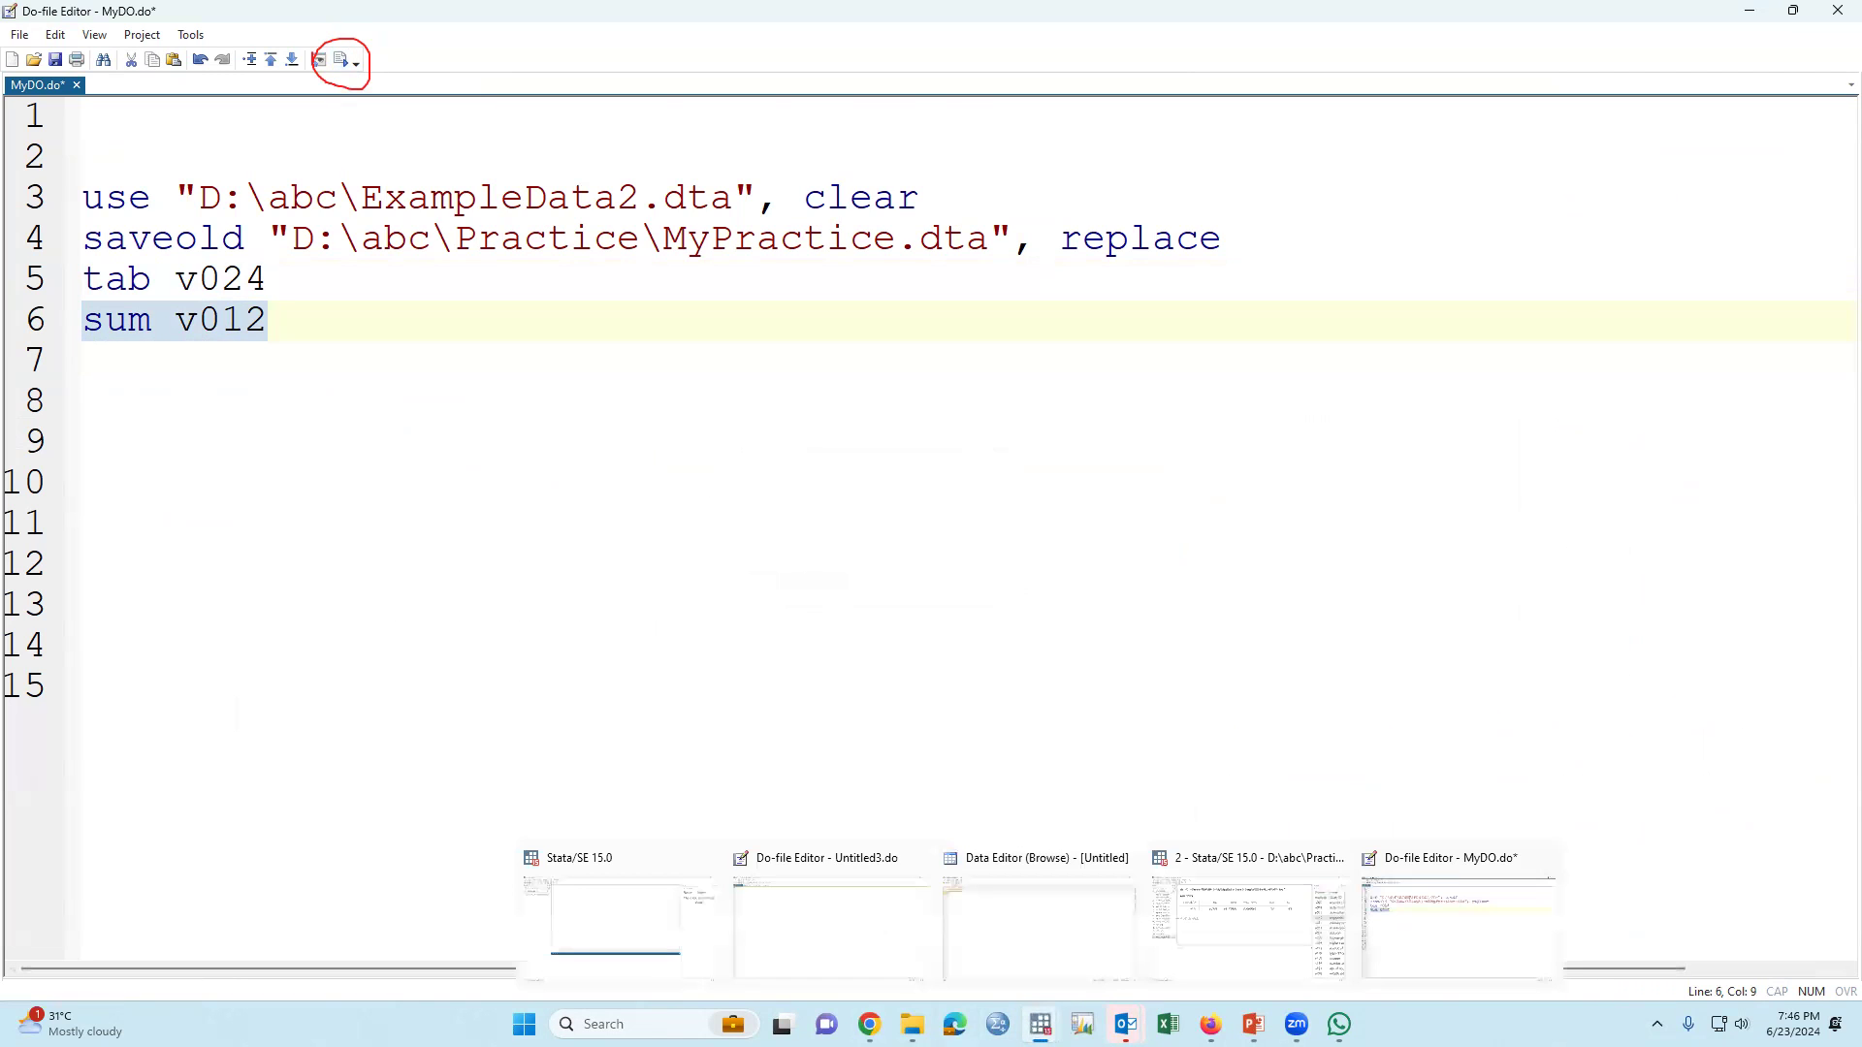
left_click(1251, 921)
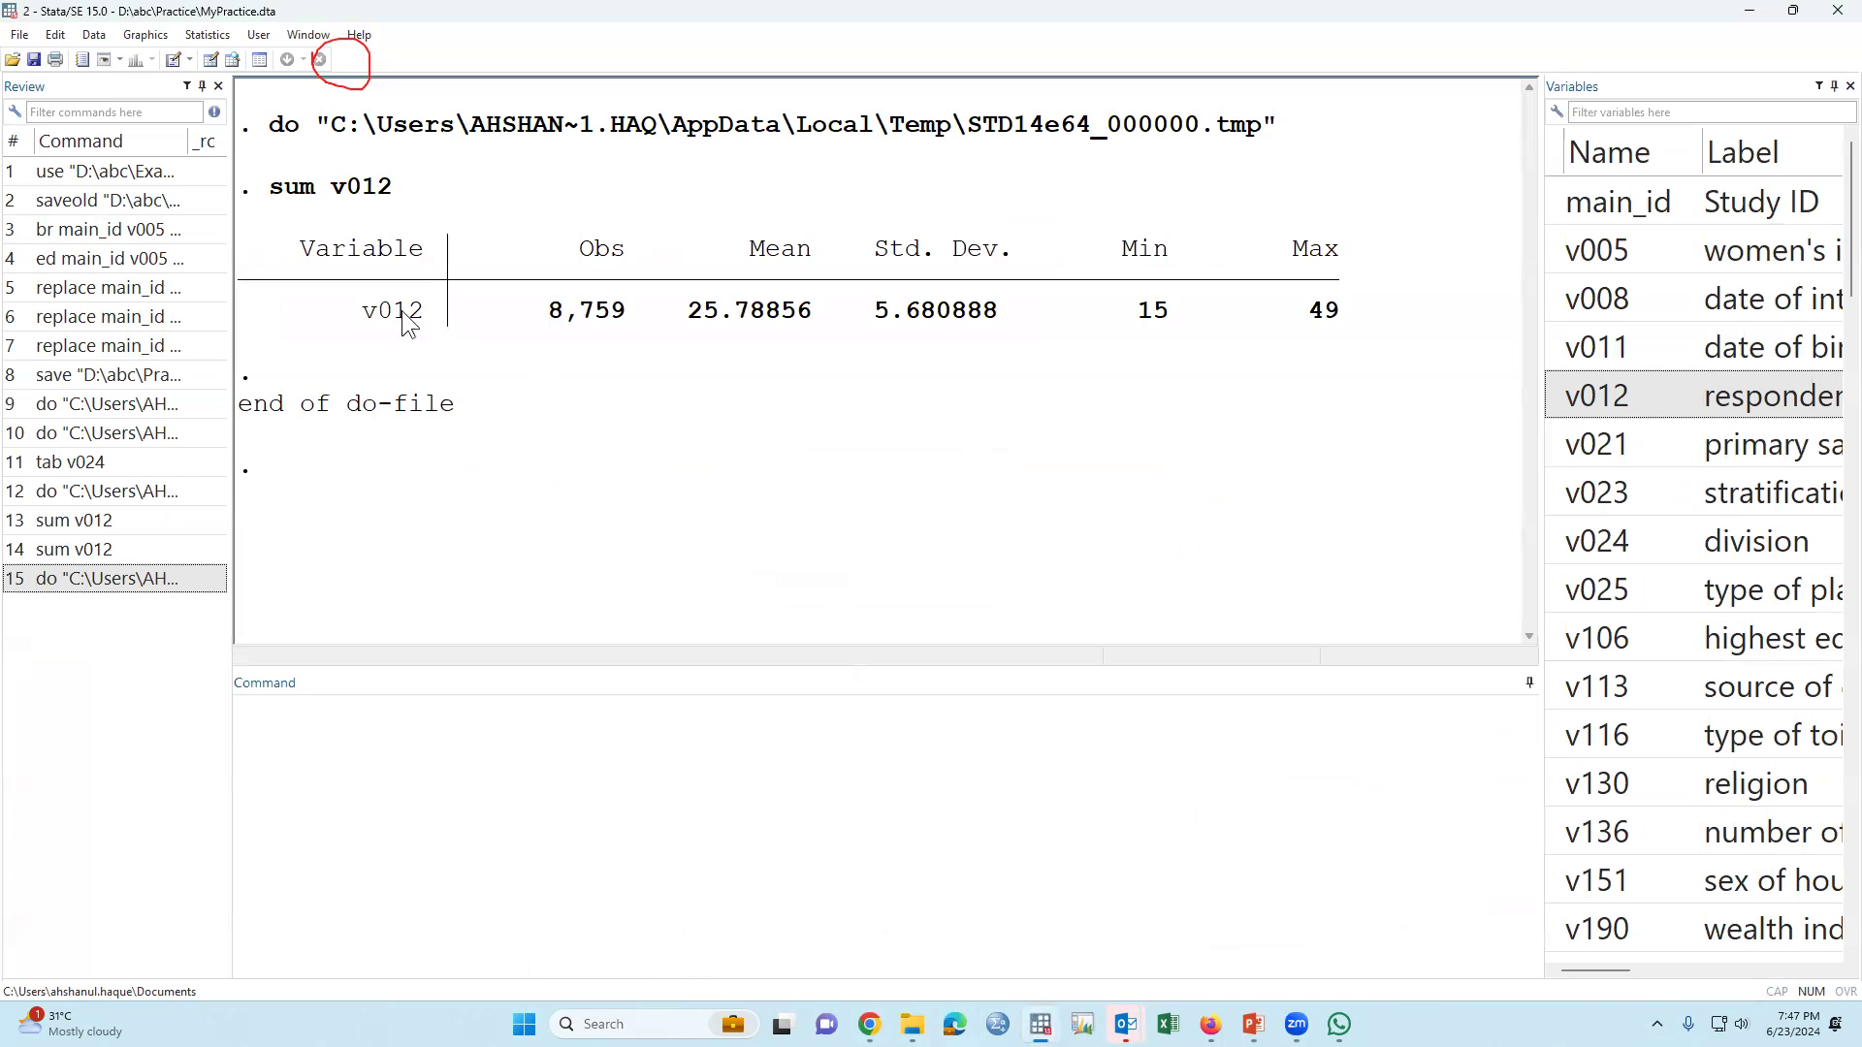
left_click_drag(402, 314, 1161, 340)
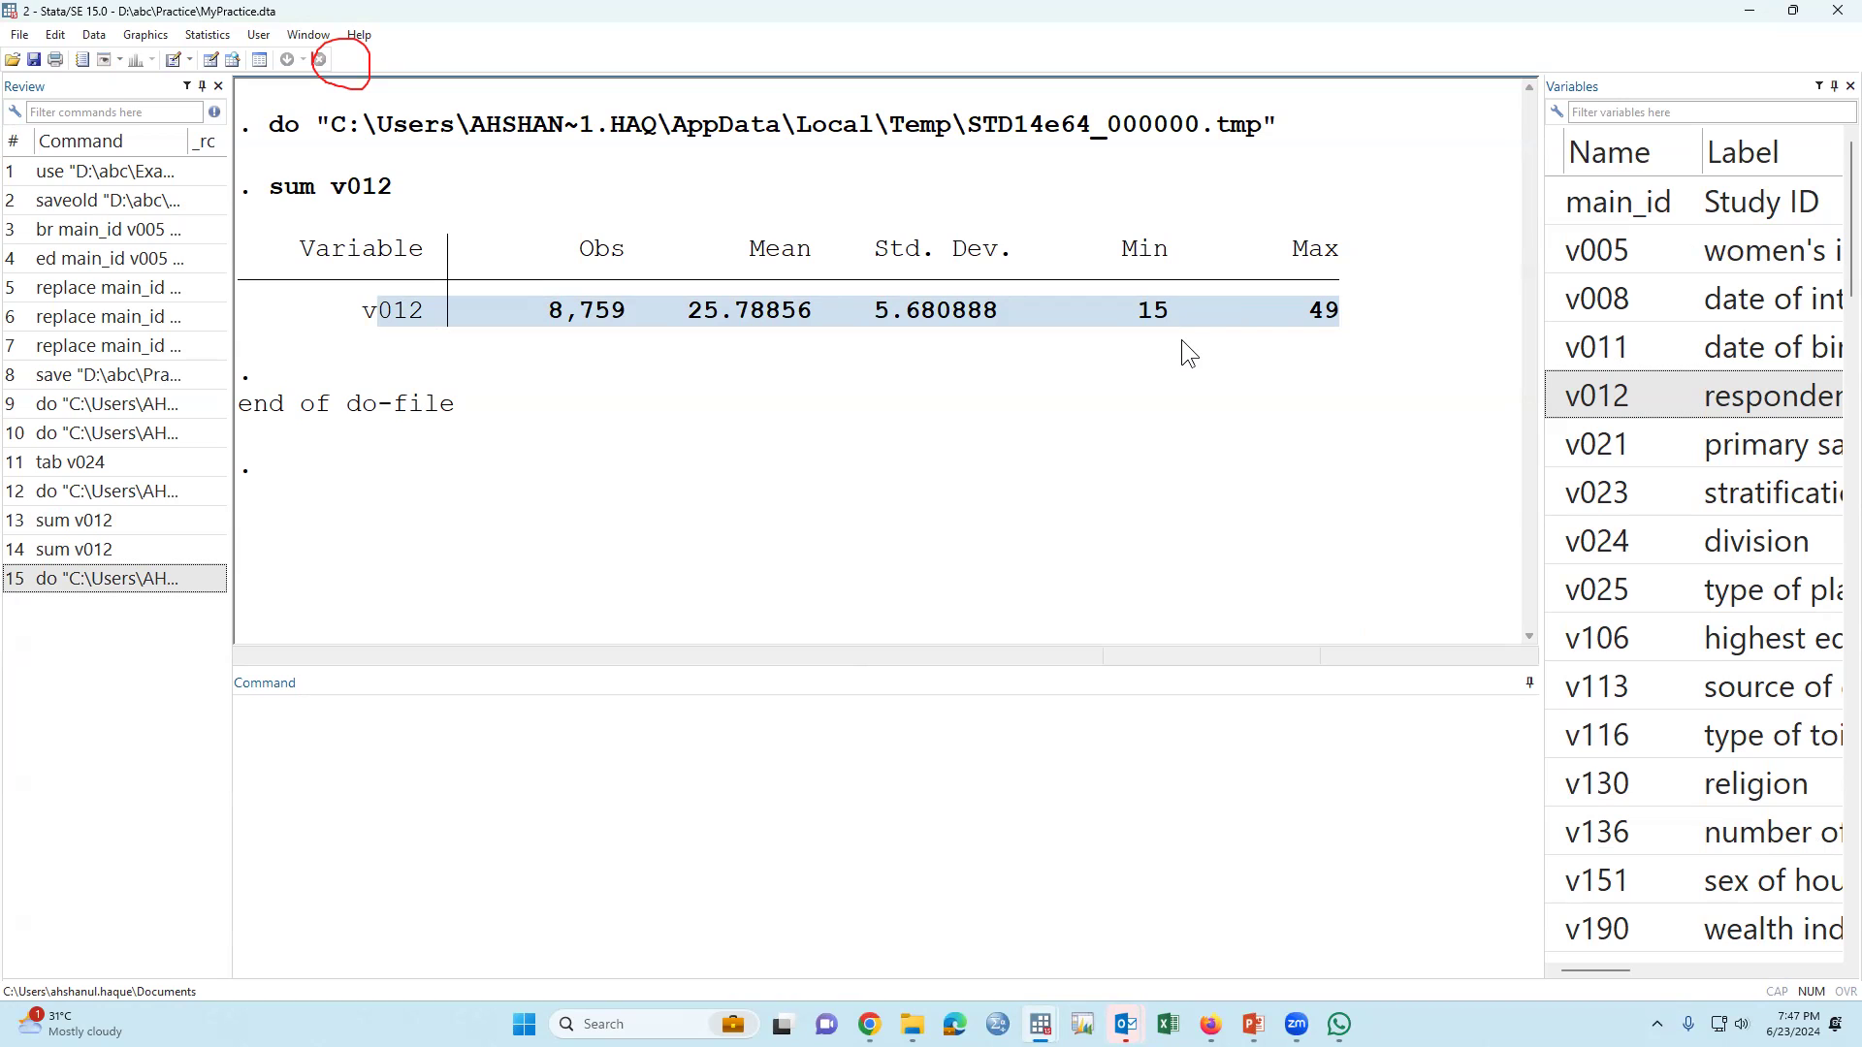
Run lines 2 through 6 of MyDO.do from the Do-file Editor.
key("alt+Tab")
left_click(581, 373)
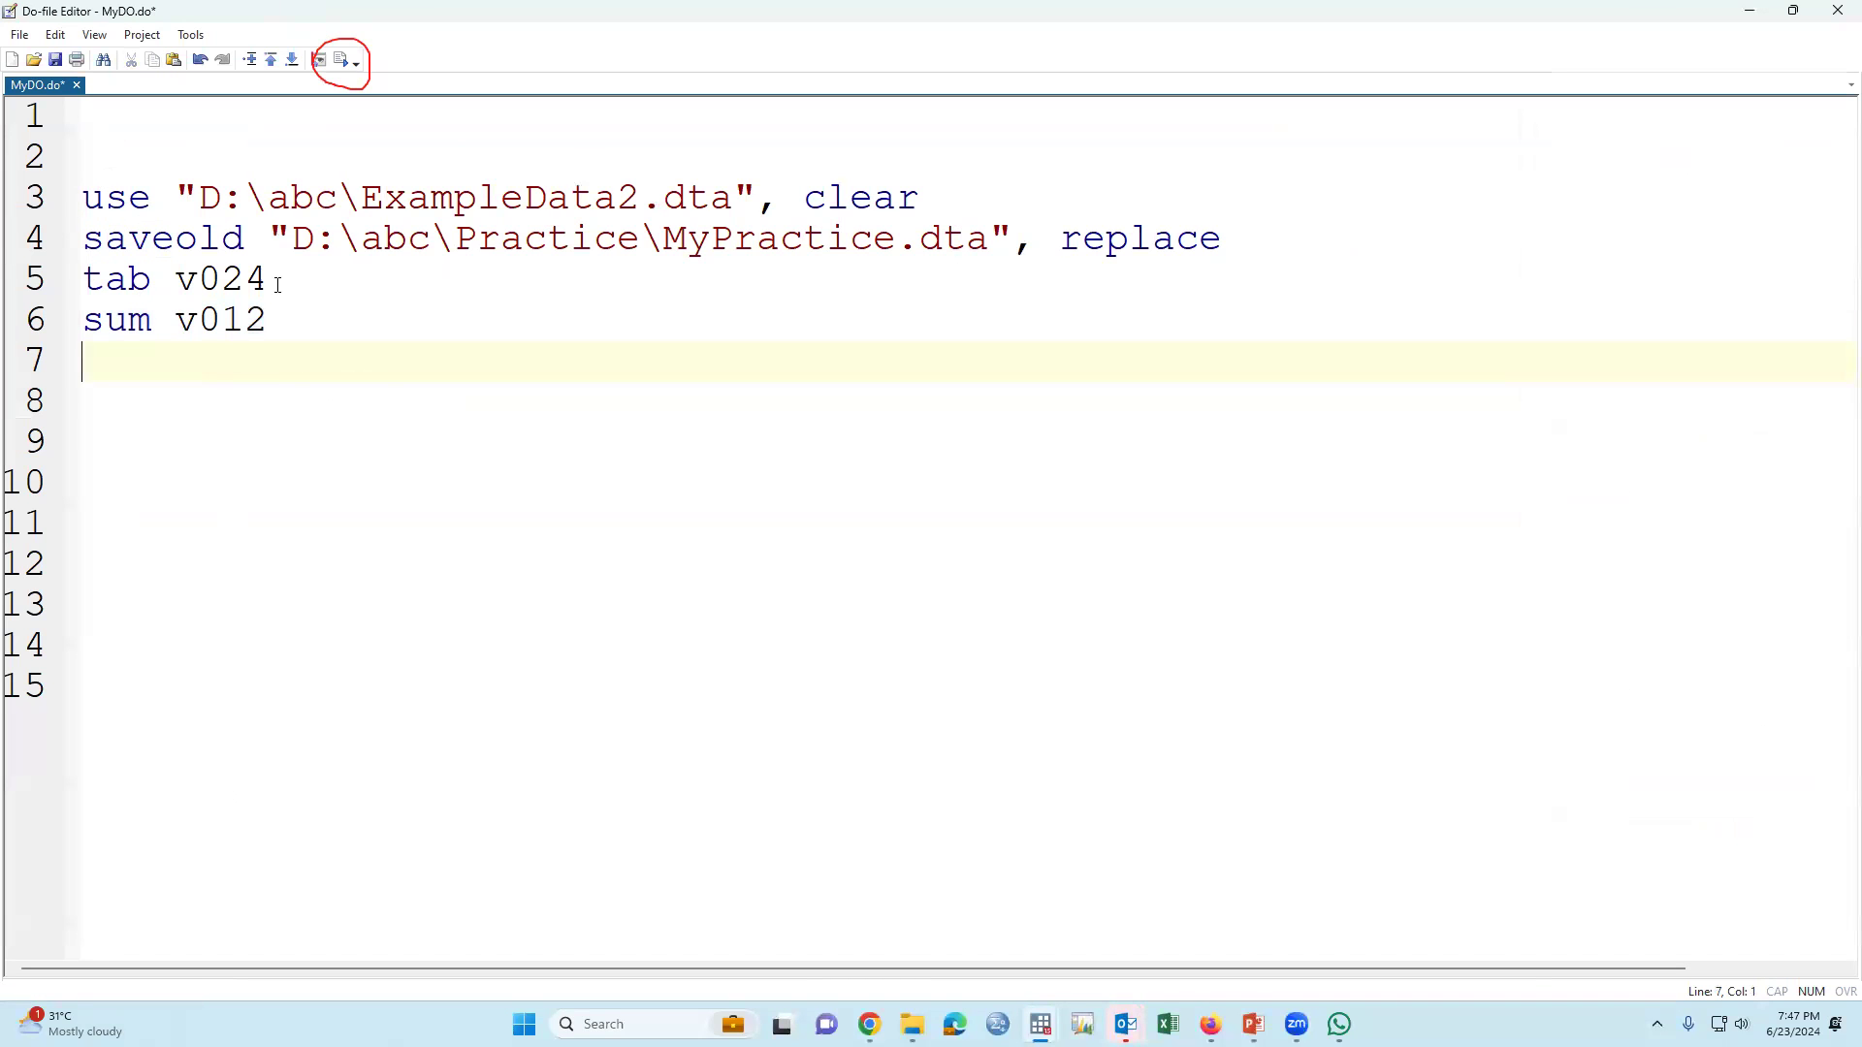
left_click_drag(178, 163, 286, 351)
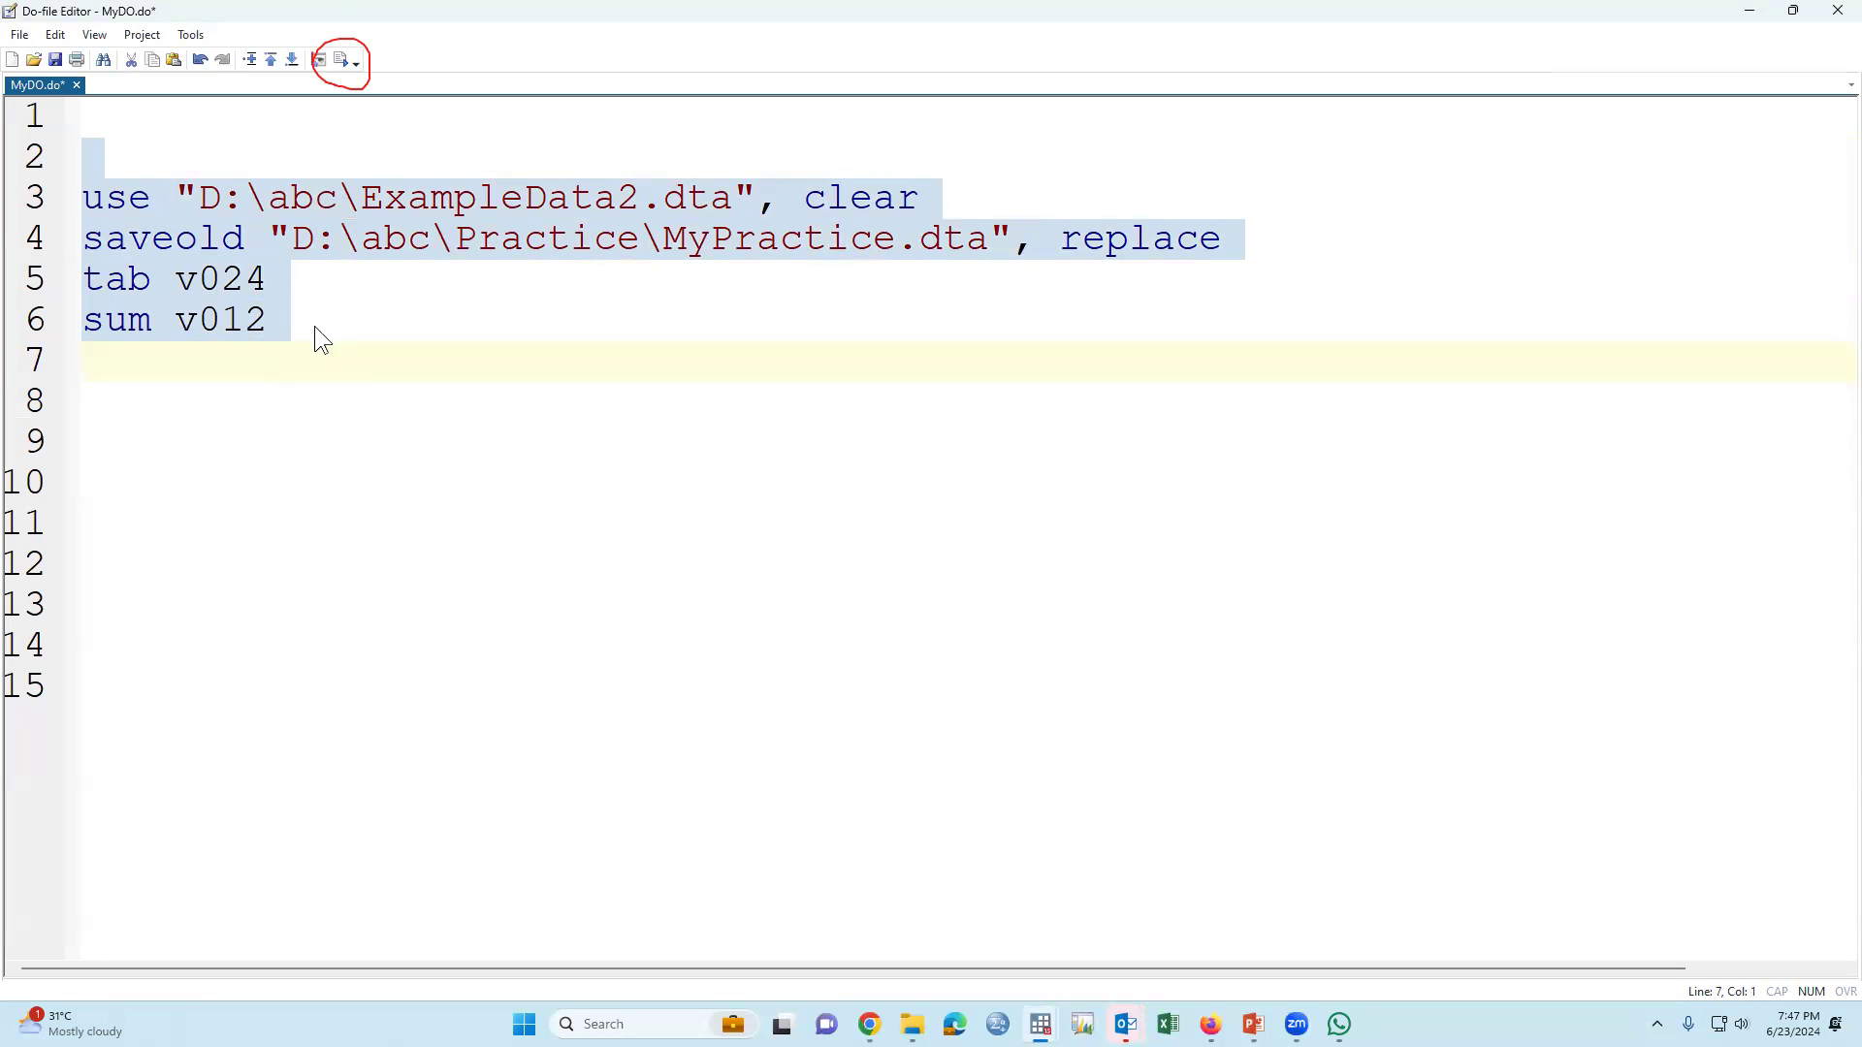
left_click(344, 60)
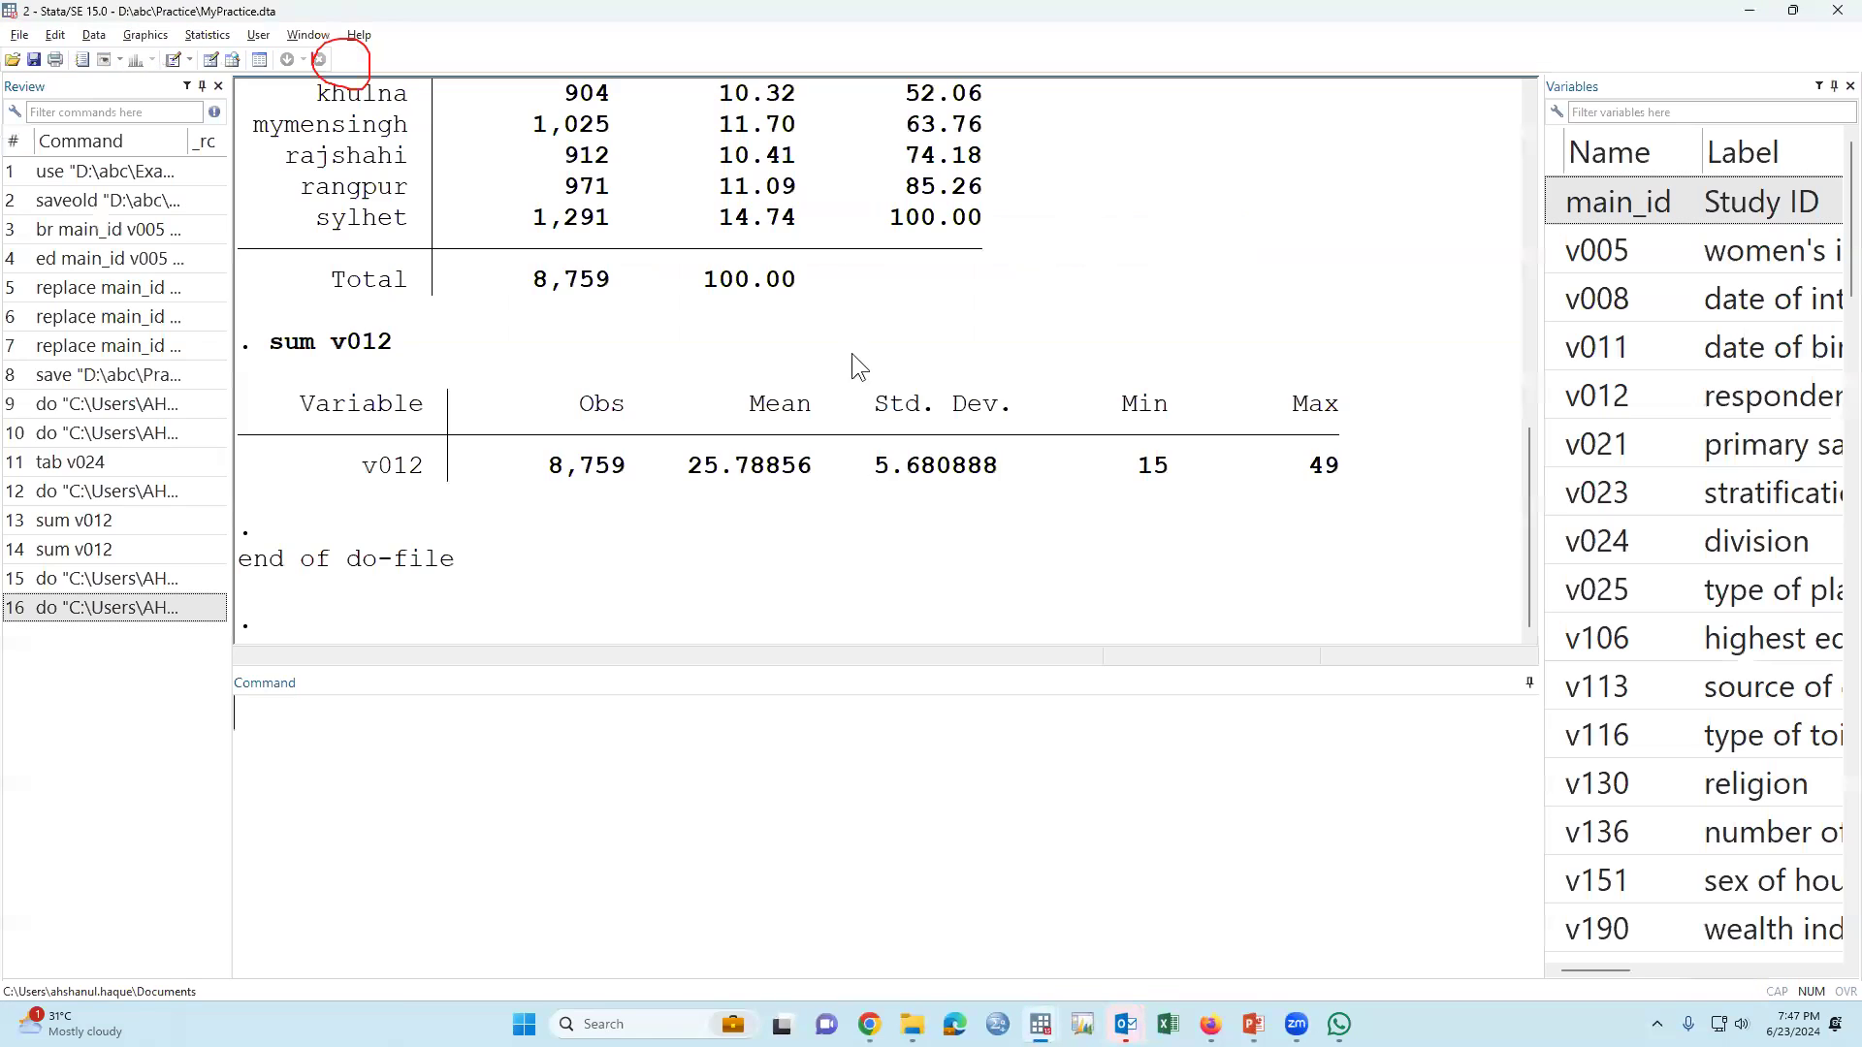
Clear the Results window, then run clear to remove the dataset from memory.
right_click(863, 334)
left_click(934, 468)
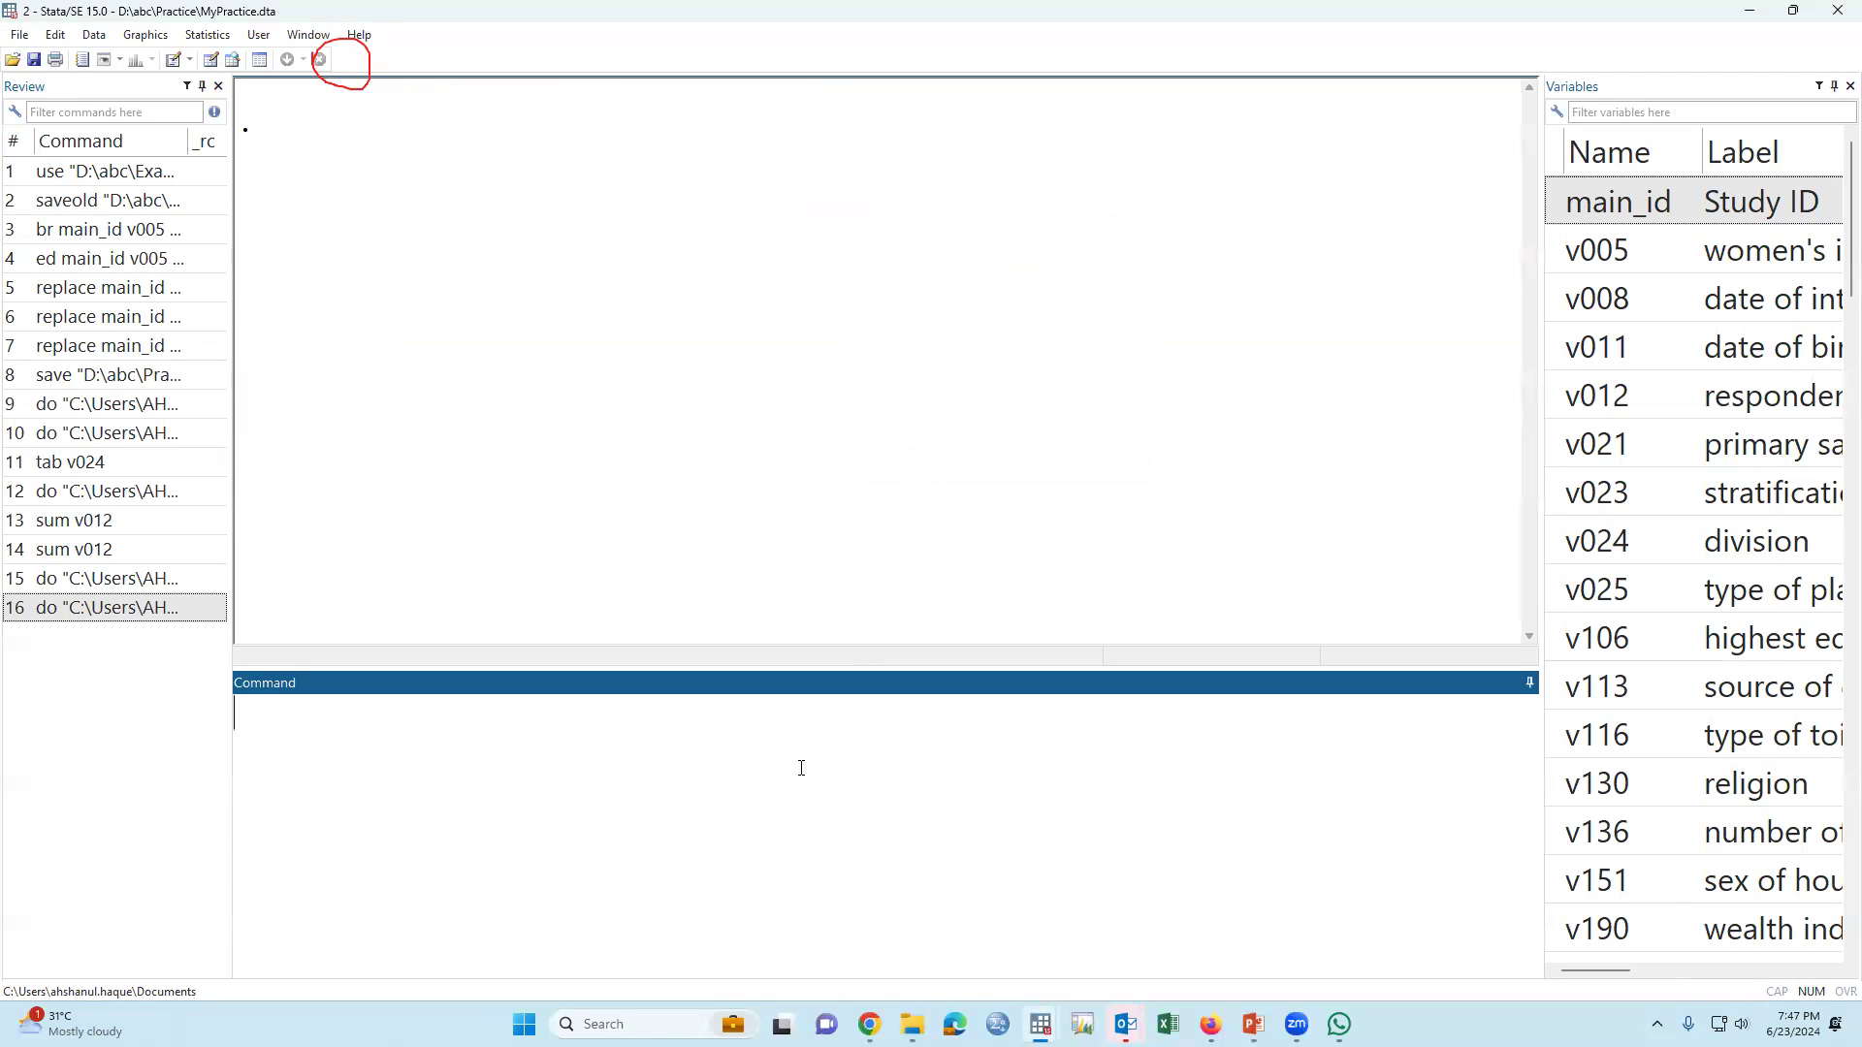
type("clear")
key("Return")
Erase the command history, then open and dismiss the Variables font settings.
right_click(132, 739)
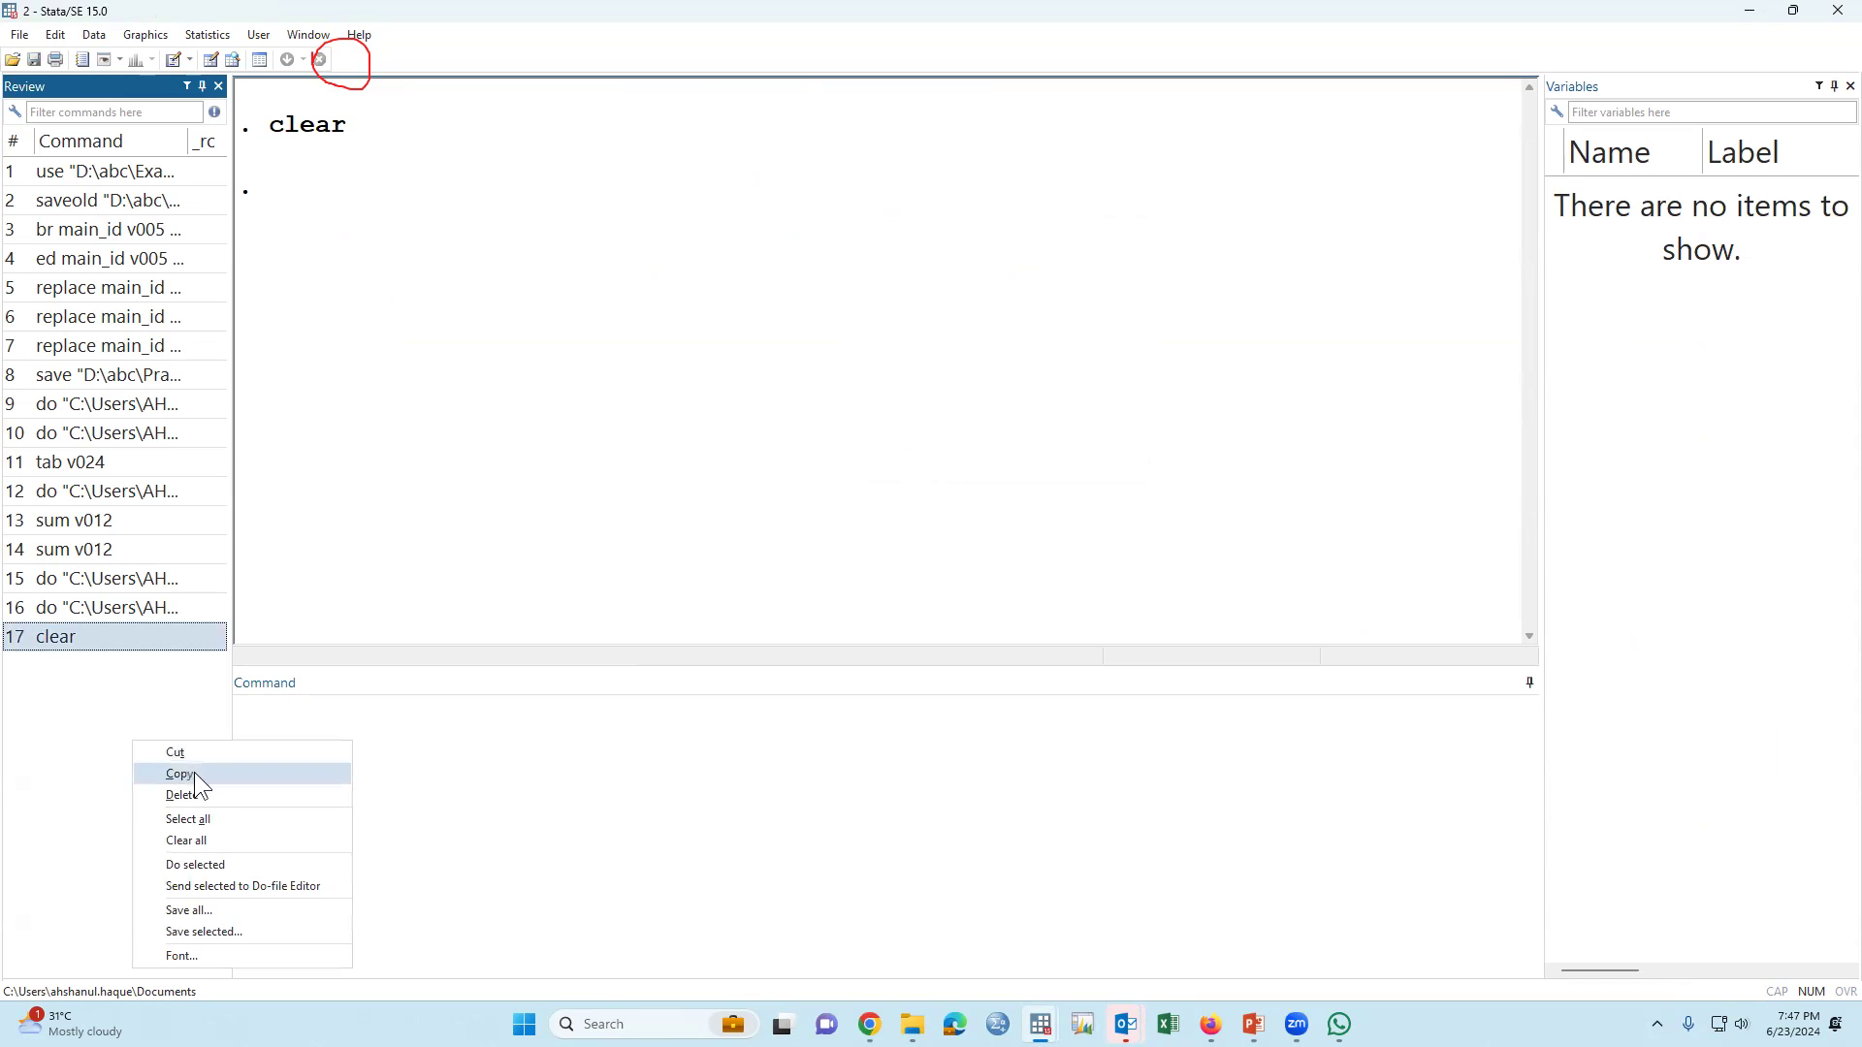
left_click(205, 838)
right_click(1732, 404)
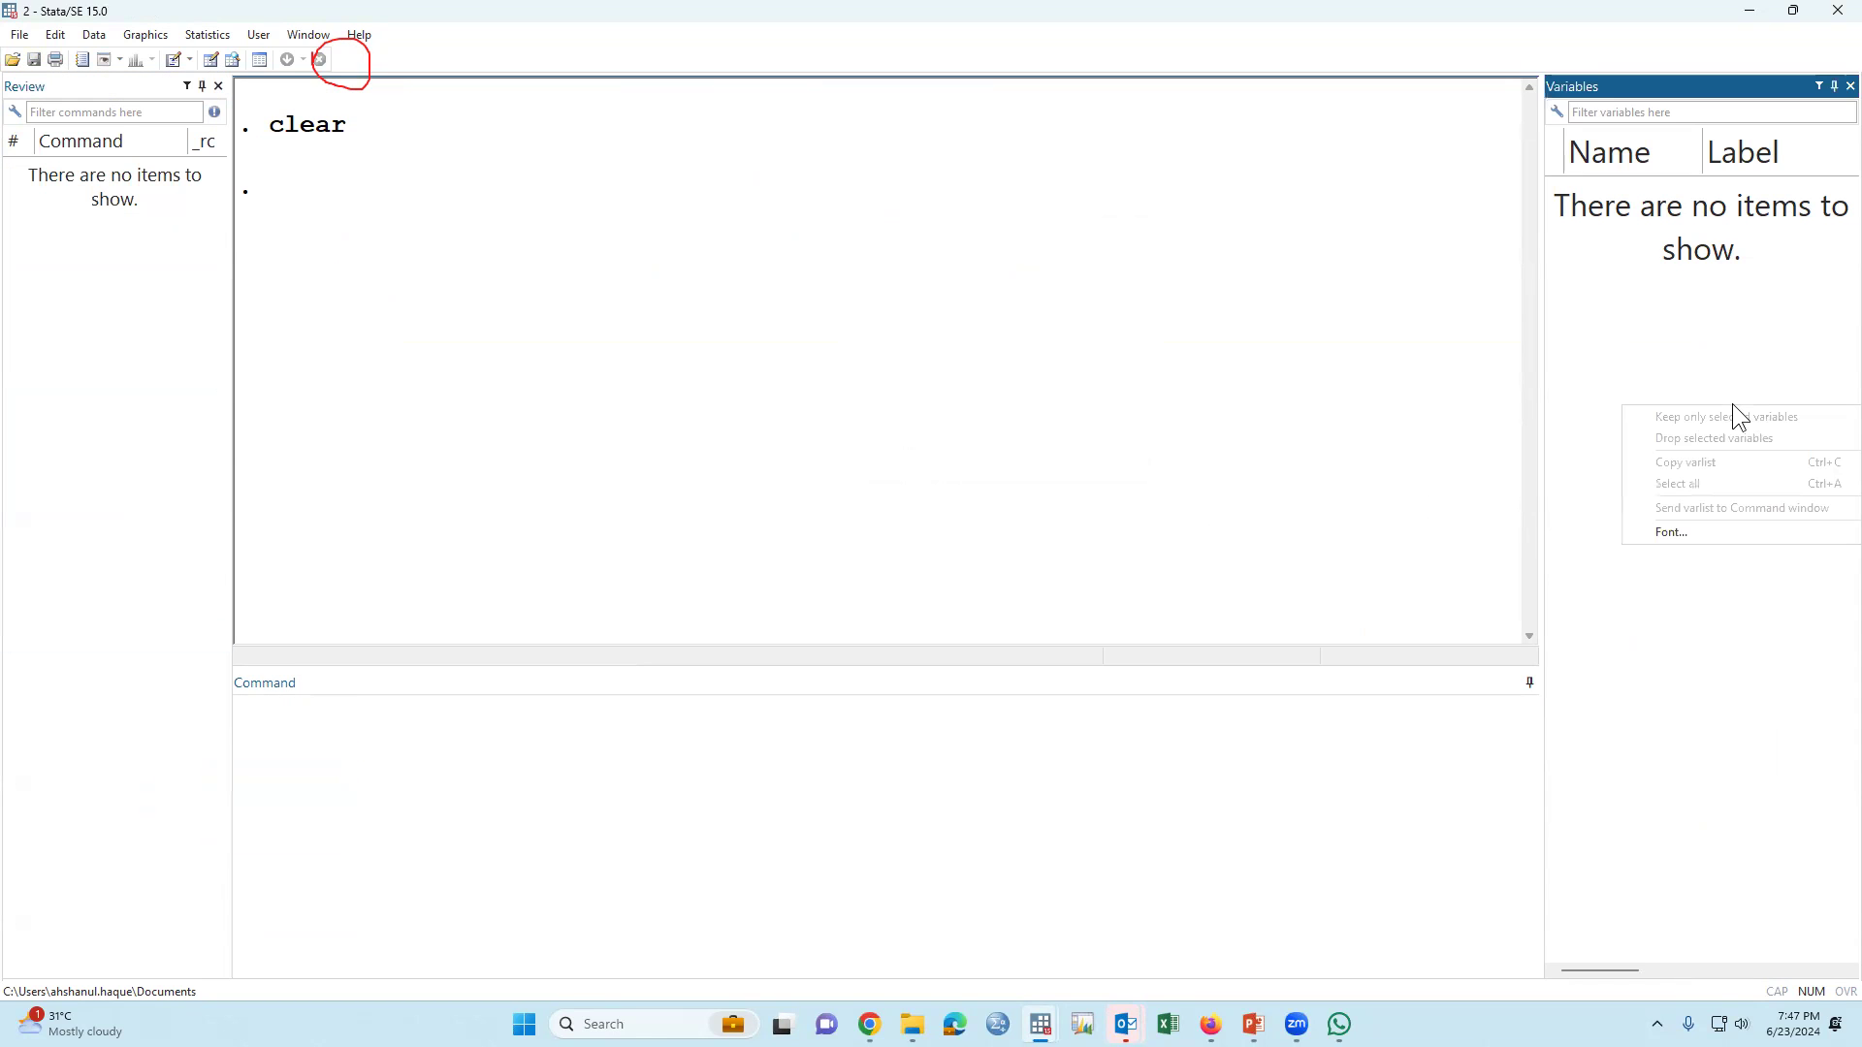
left_click(1675, 529)
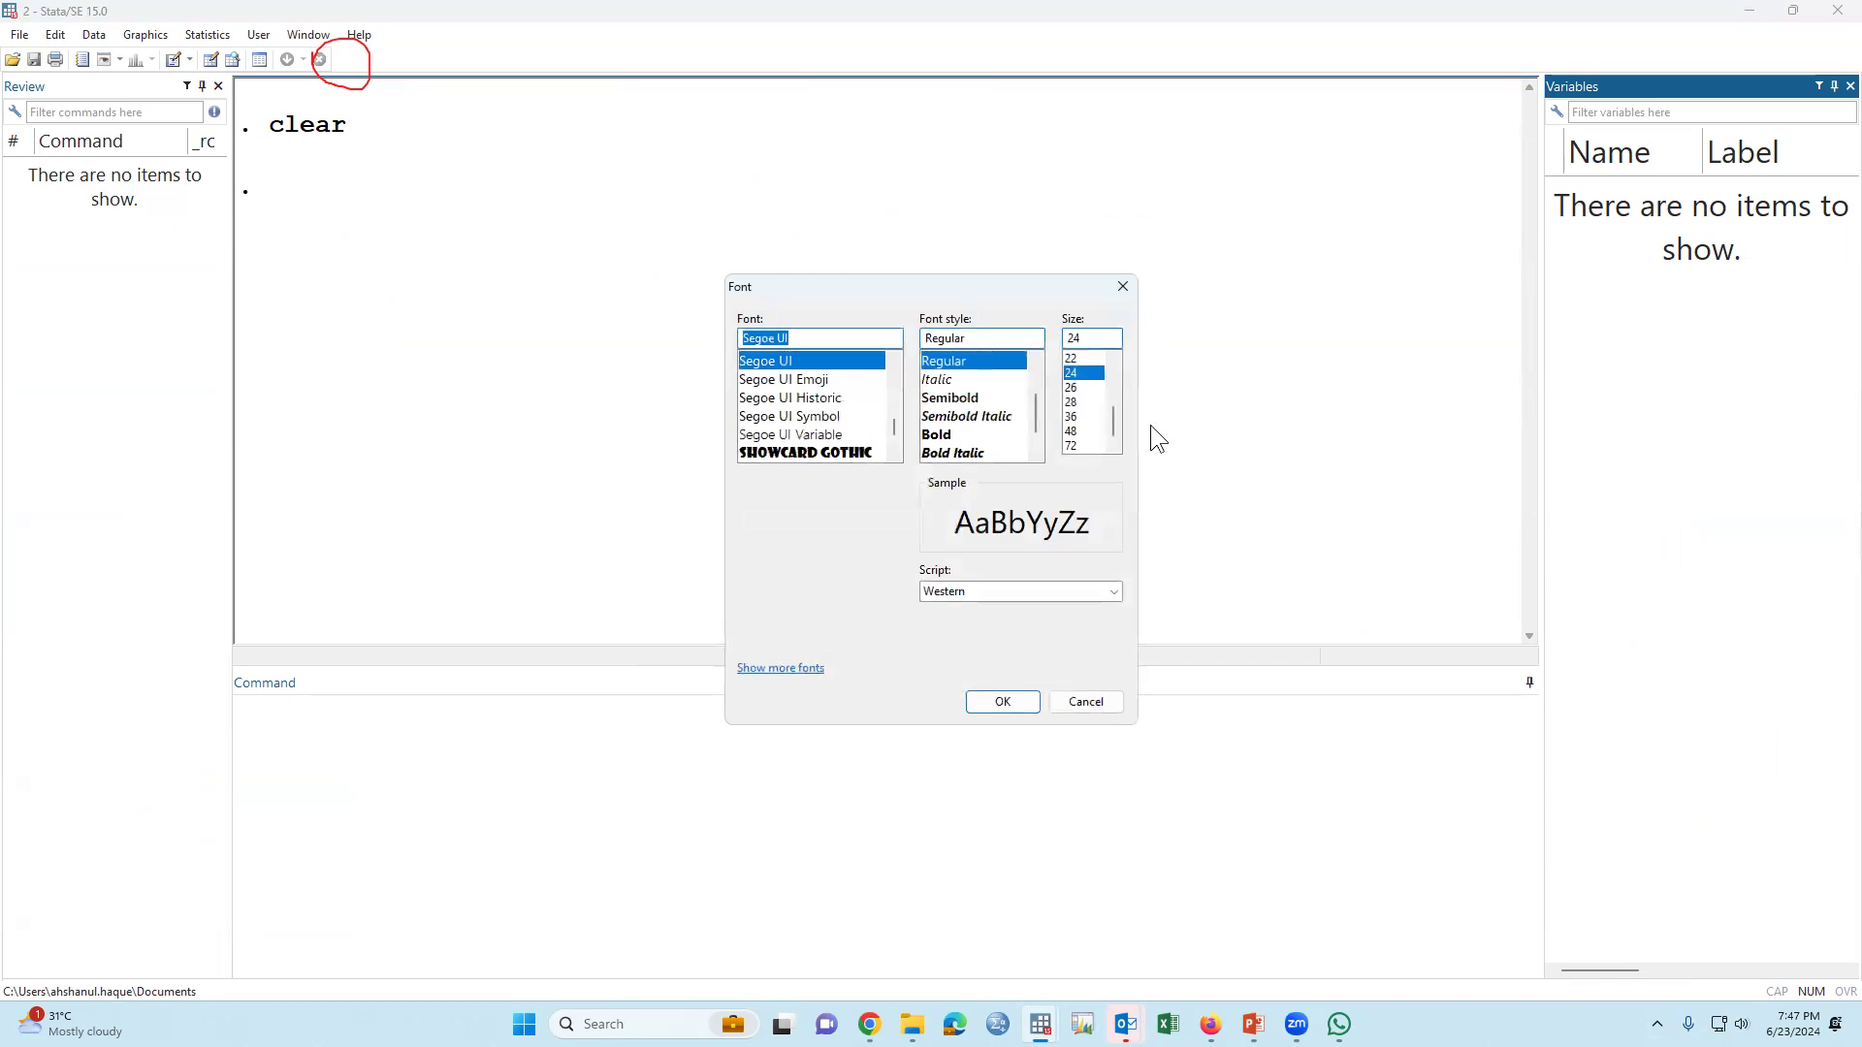
left_click(1082, 702)
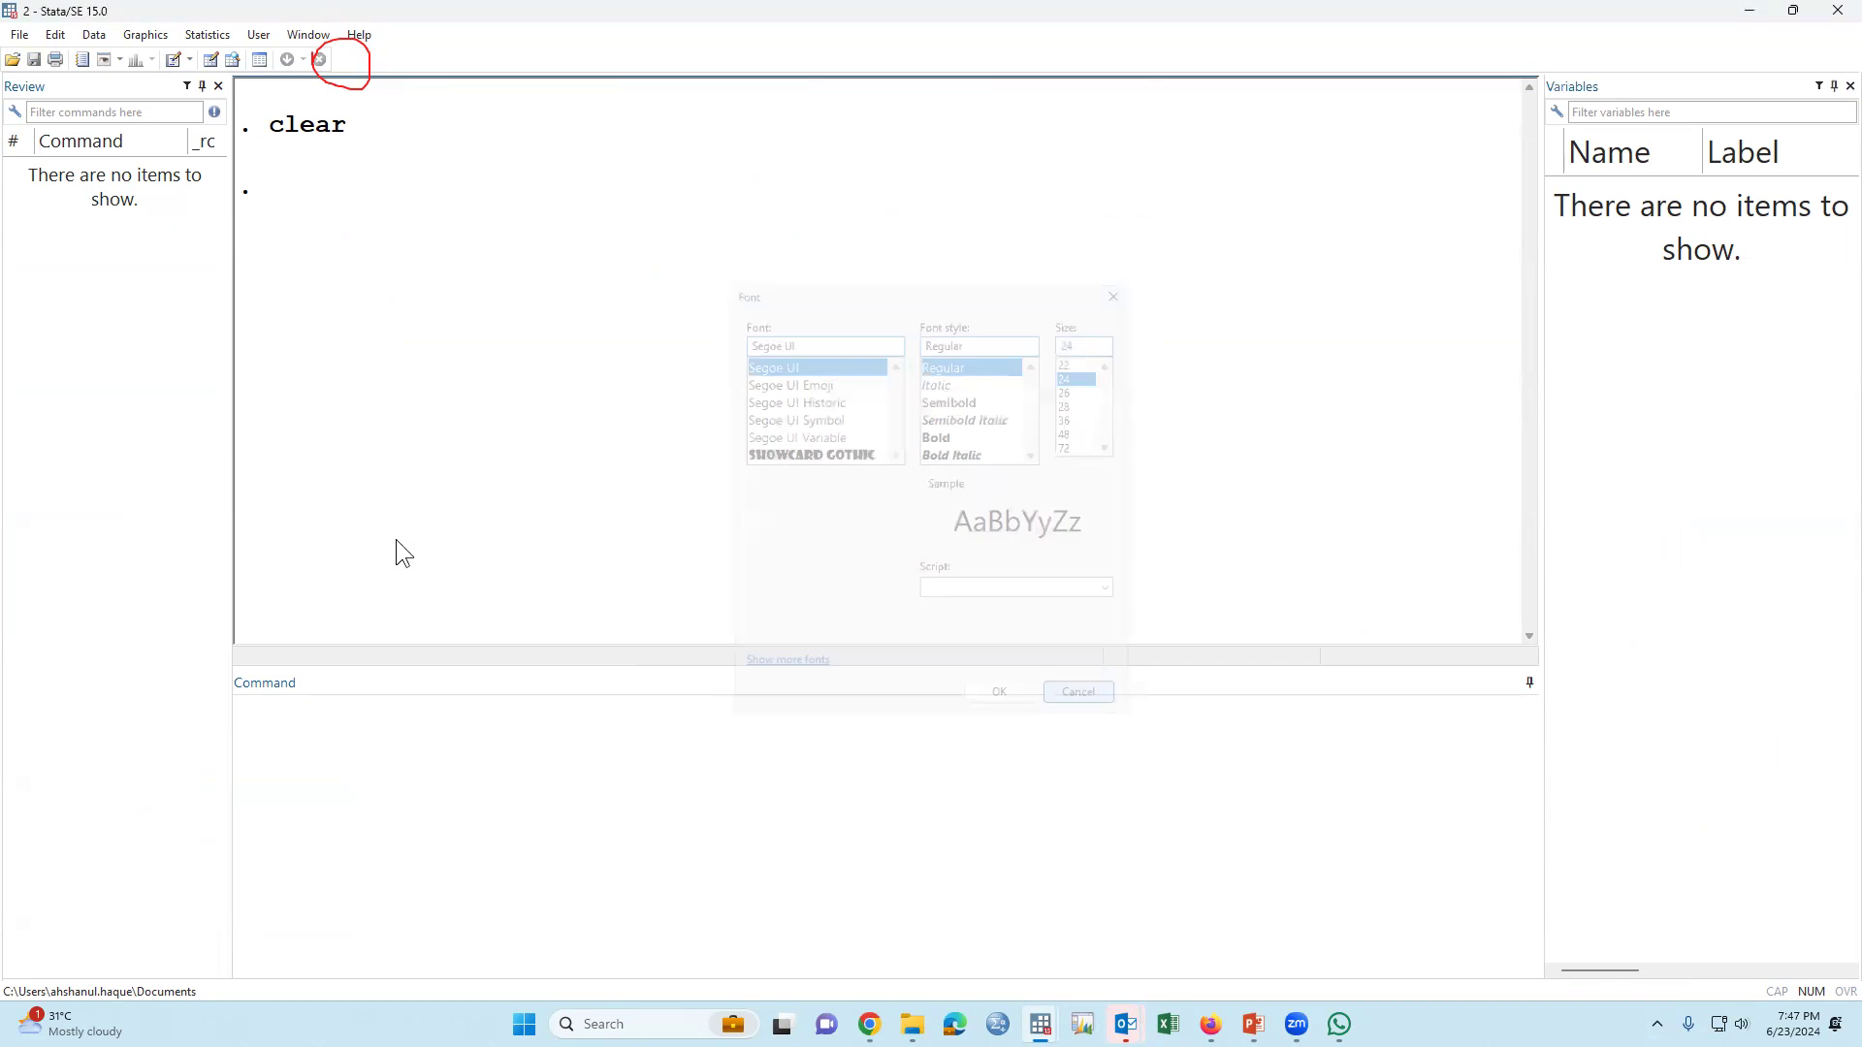
Set the History window font size to 18.
right_click(84, 374)
left_click(144, 591)
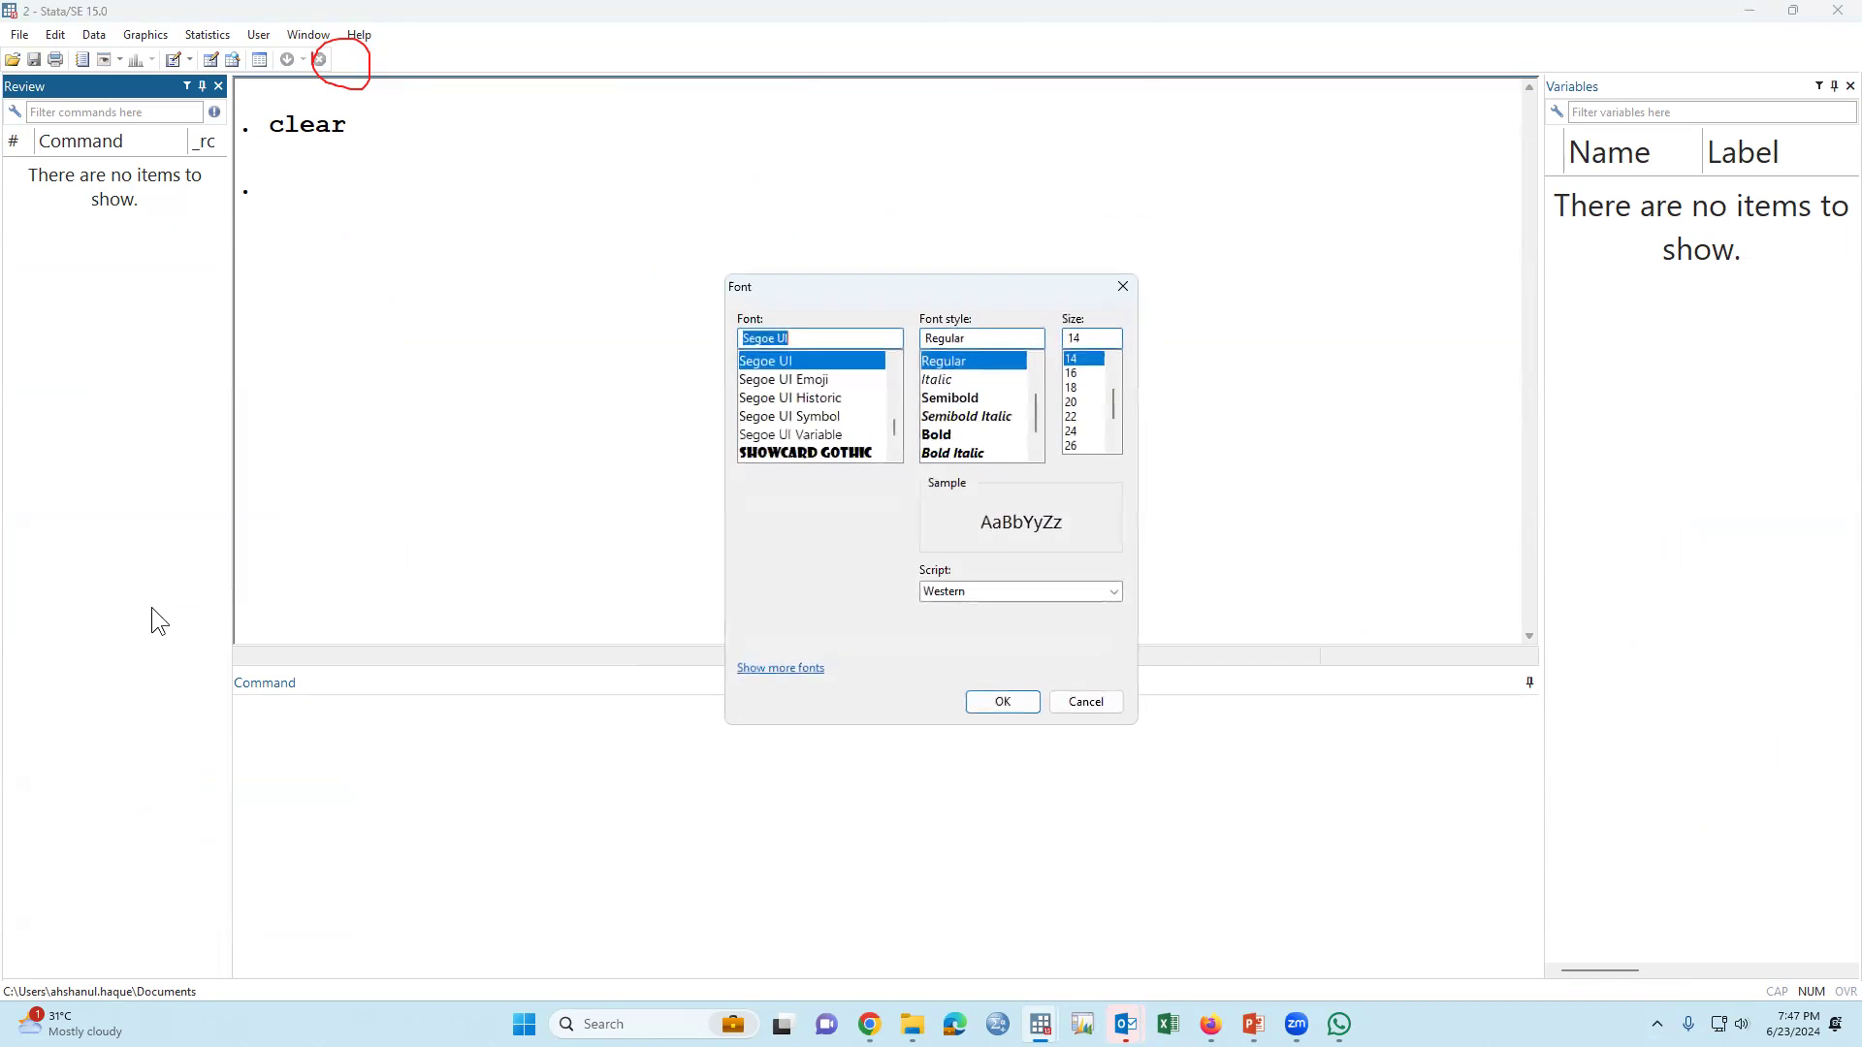
left_click(1078, 387)
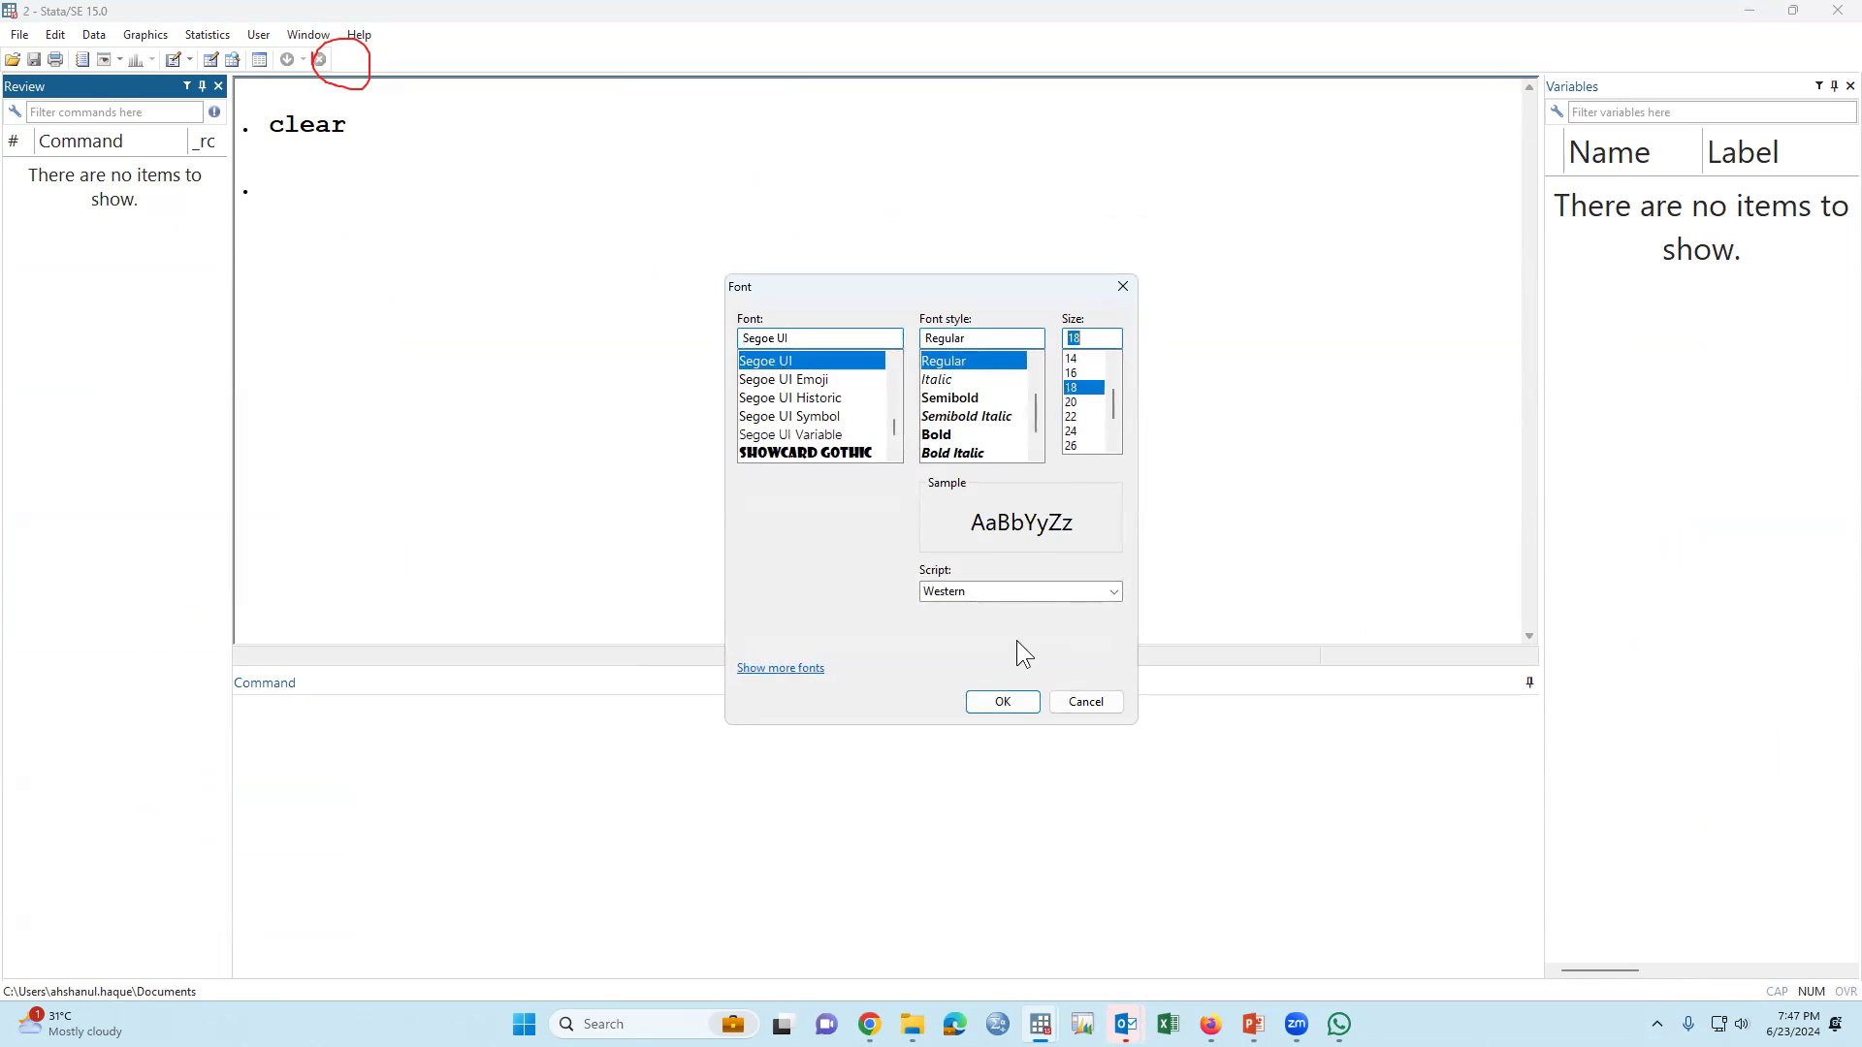
left_click(1002, 701)
Set the Command box font size to 26.
right_click(844, 777)
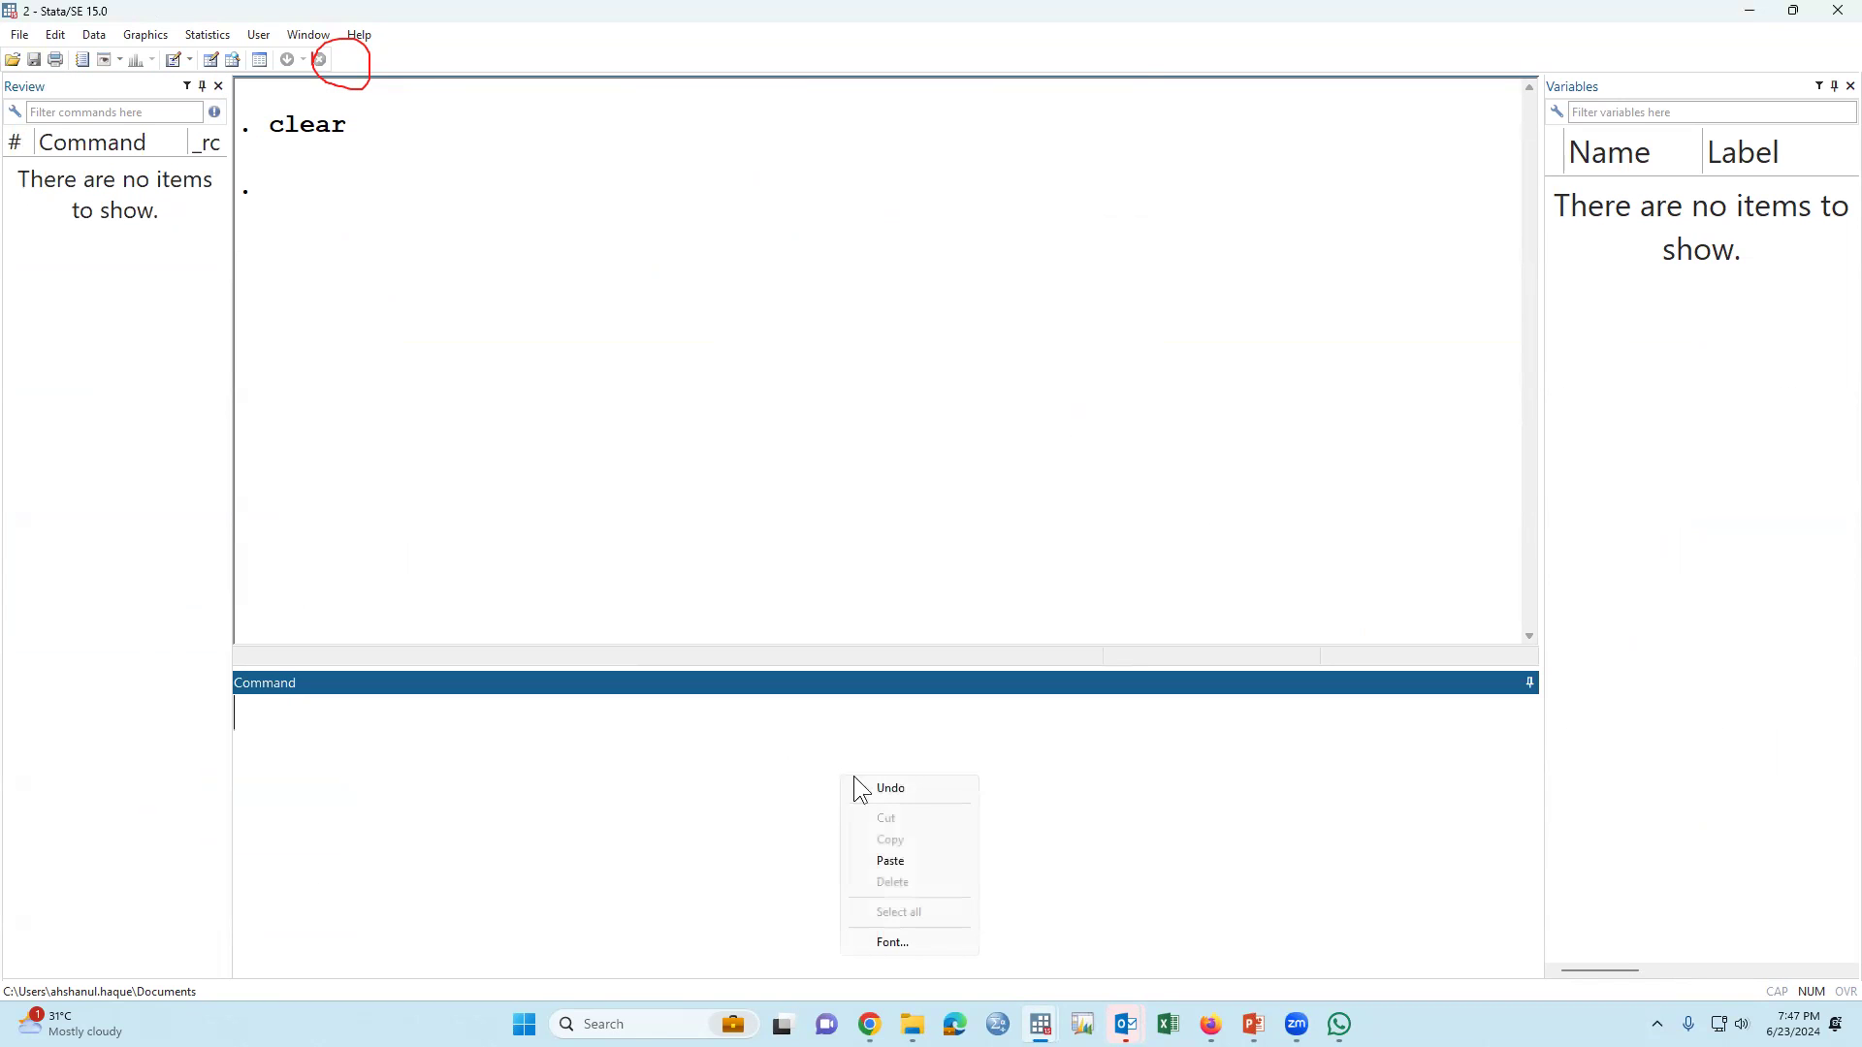
left_click(890, 942)
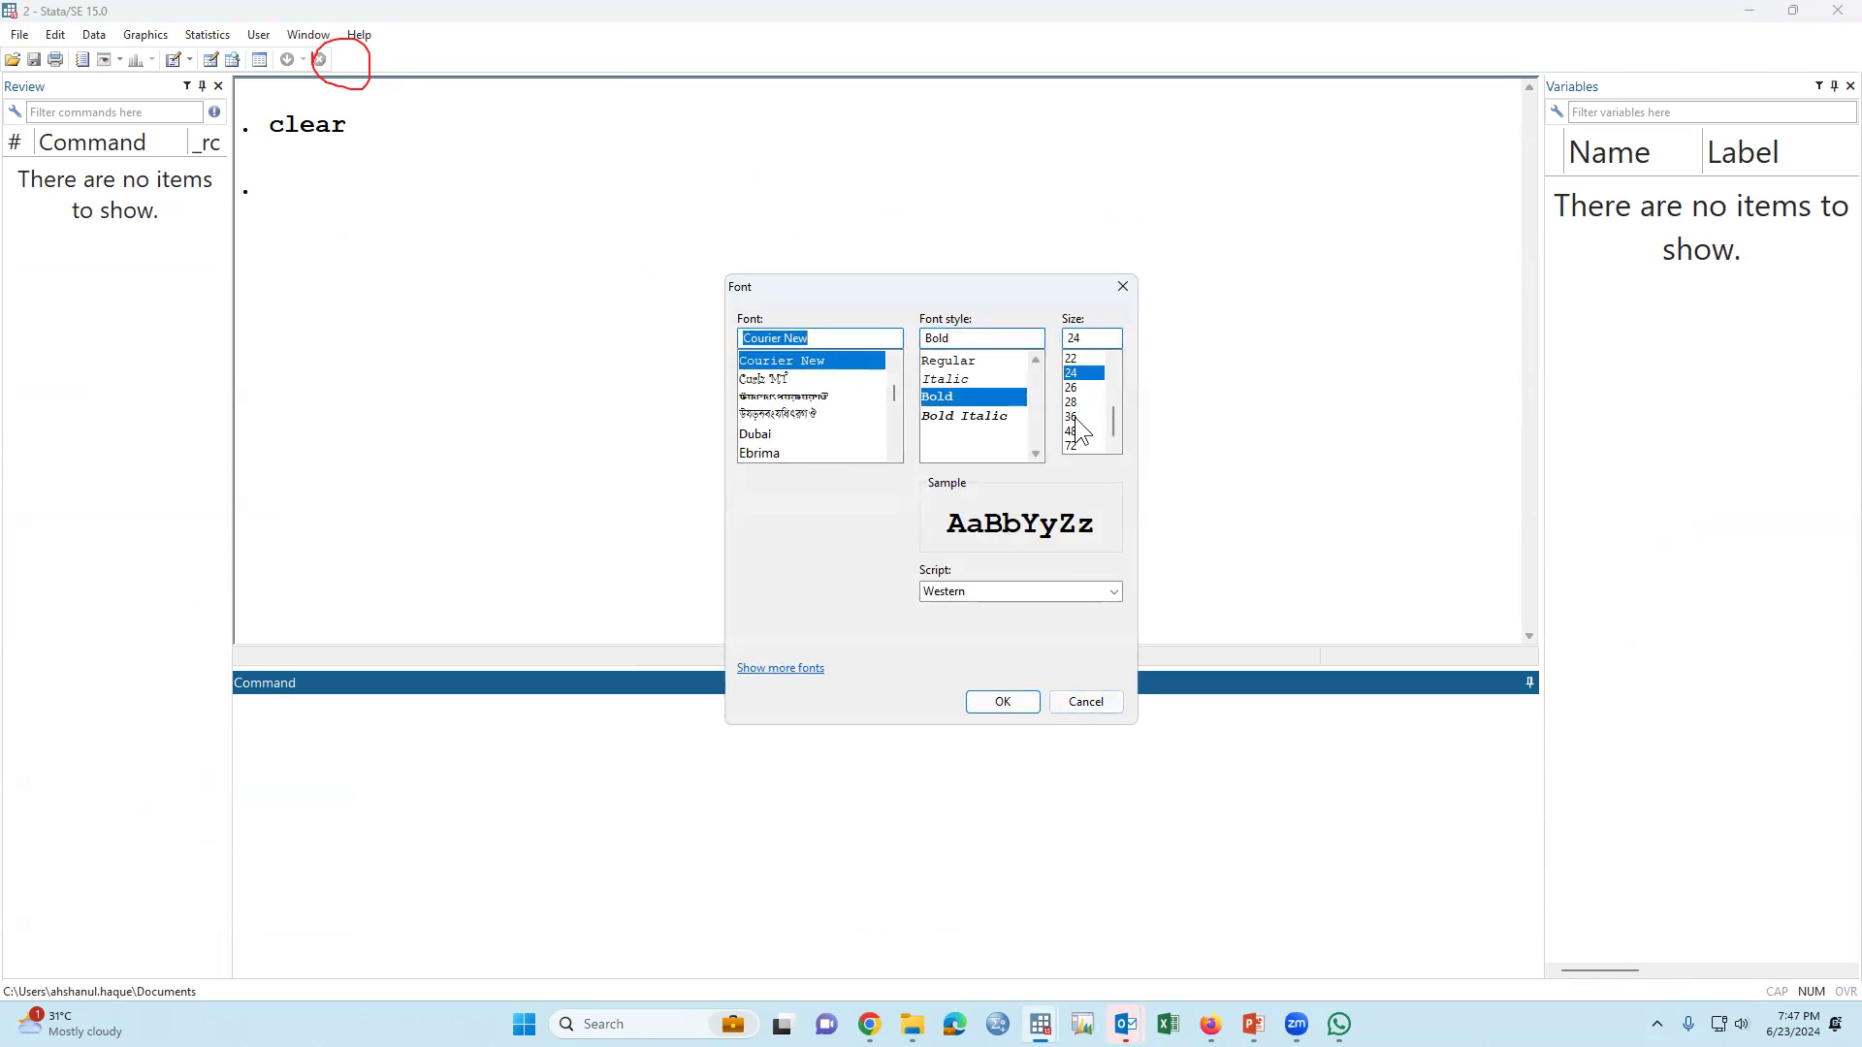
left_click(1073, 388)
left_click(1003, 701)
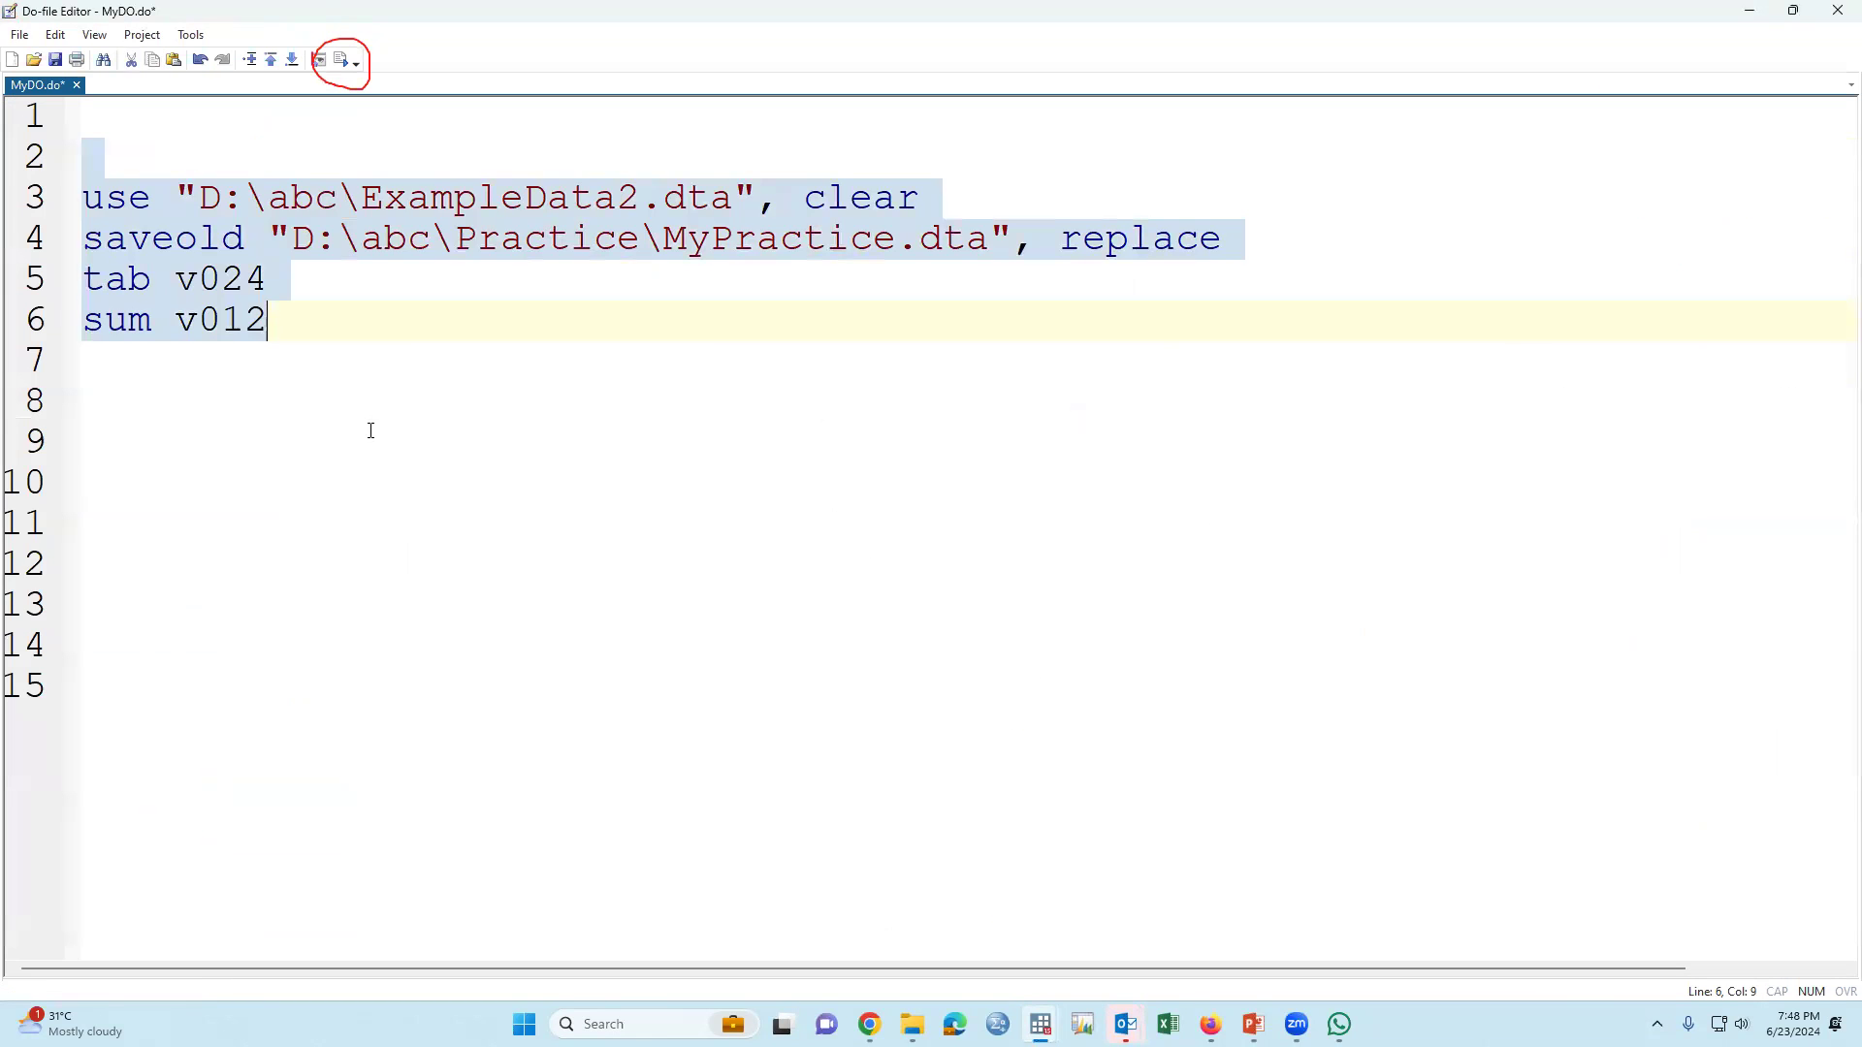
Execute lines 3–6 of MyDO.do (use, saveold, tab v024, sum v012).
left_click(369, 427)
left_click(242, 307)
left_click_drag(242, 306, 83, 197)
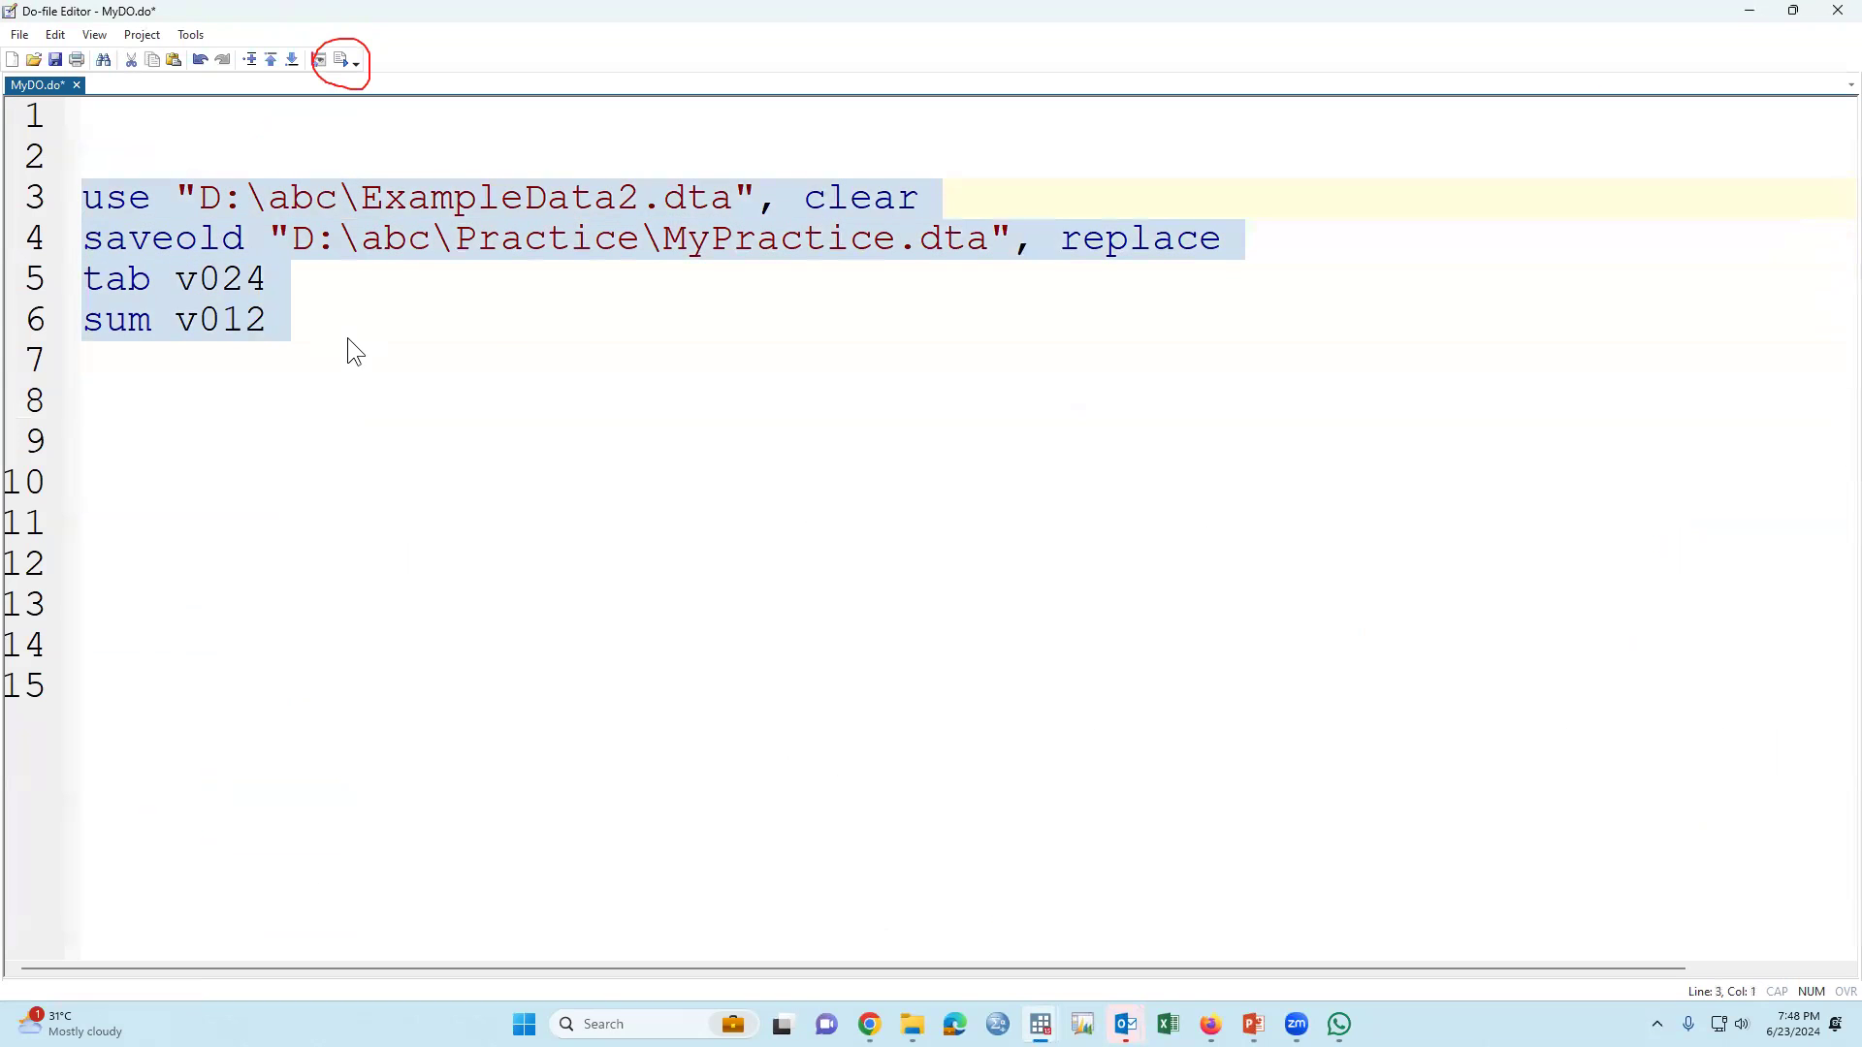
left_click(342, 61)
Review the reproduced v024 table and v012 summary, and scroll through the reloaded Variables list.
key("alt+Tab")
left_click(1245, 473)
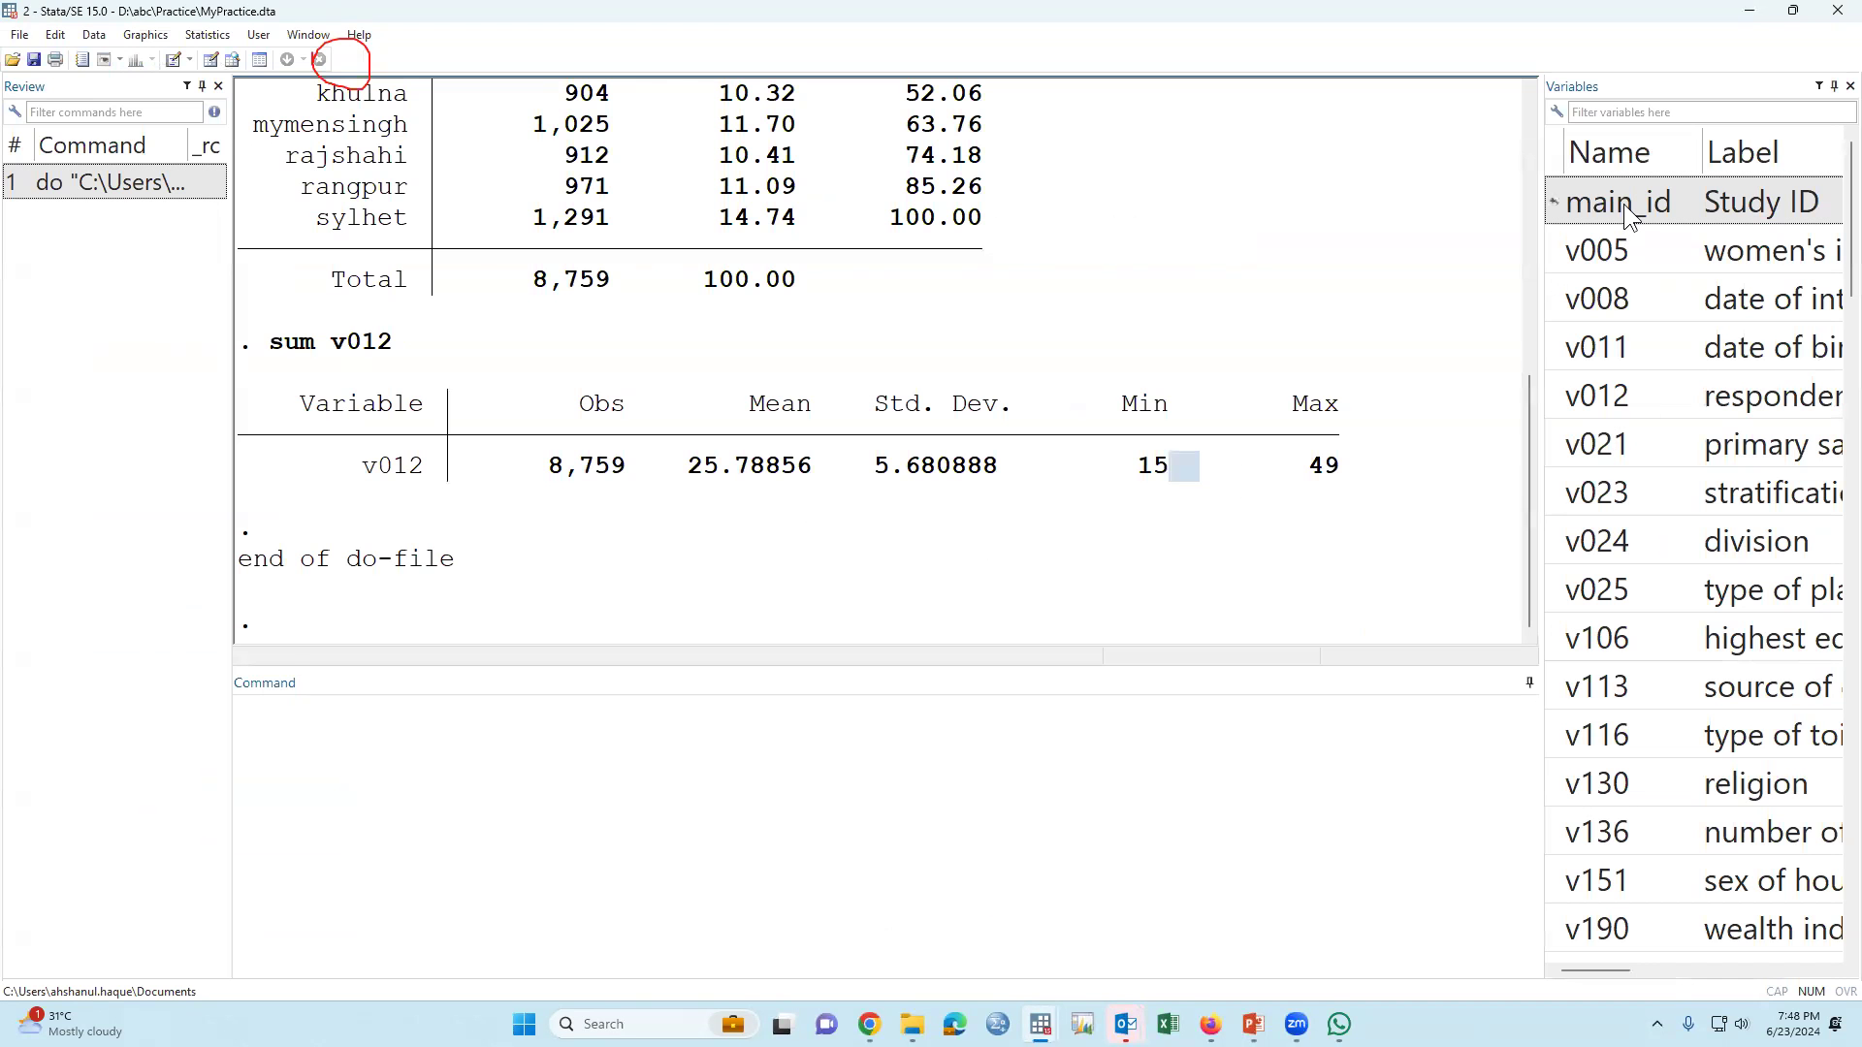
left_click(1623, 204)
scroll(1664, 522, "down", 5)
scroll(1666, 533, "down", 10)
scroll(1668, 537, "down", 7)
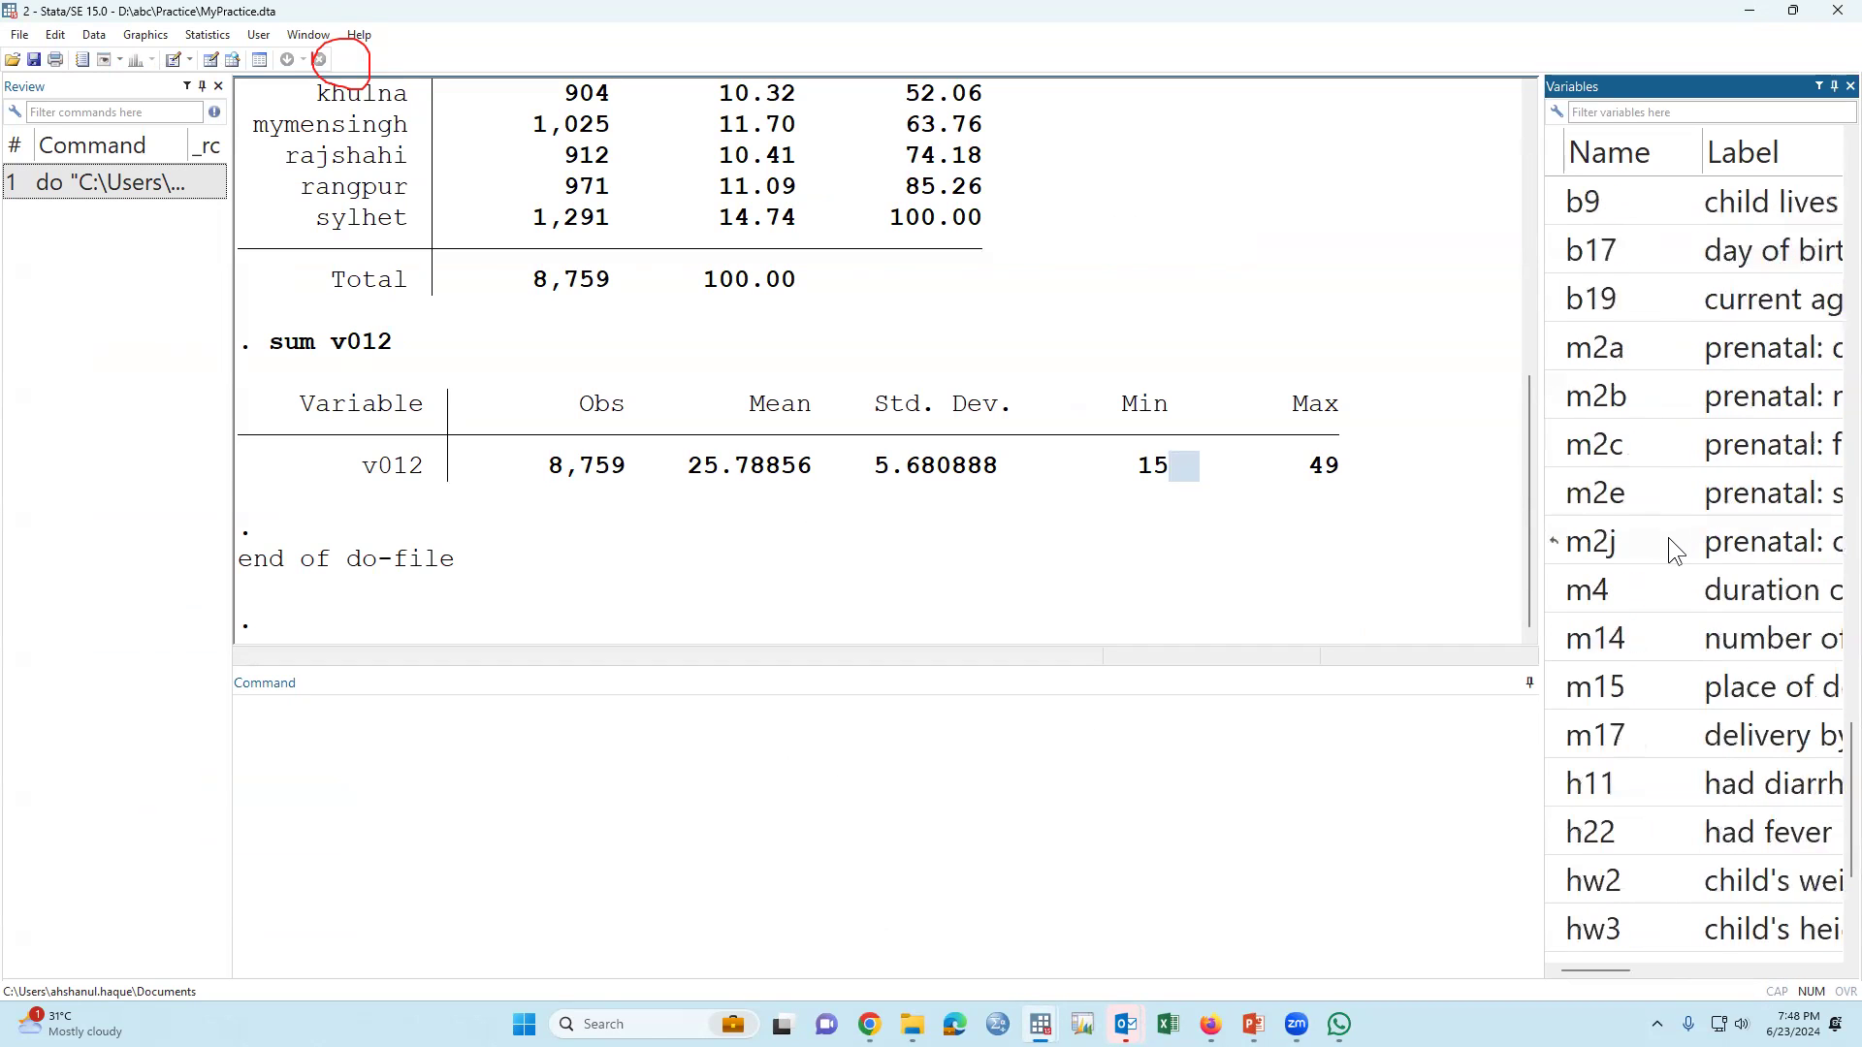
scroll(1663, 539, "down", 2)
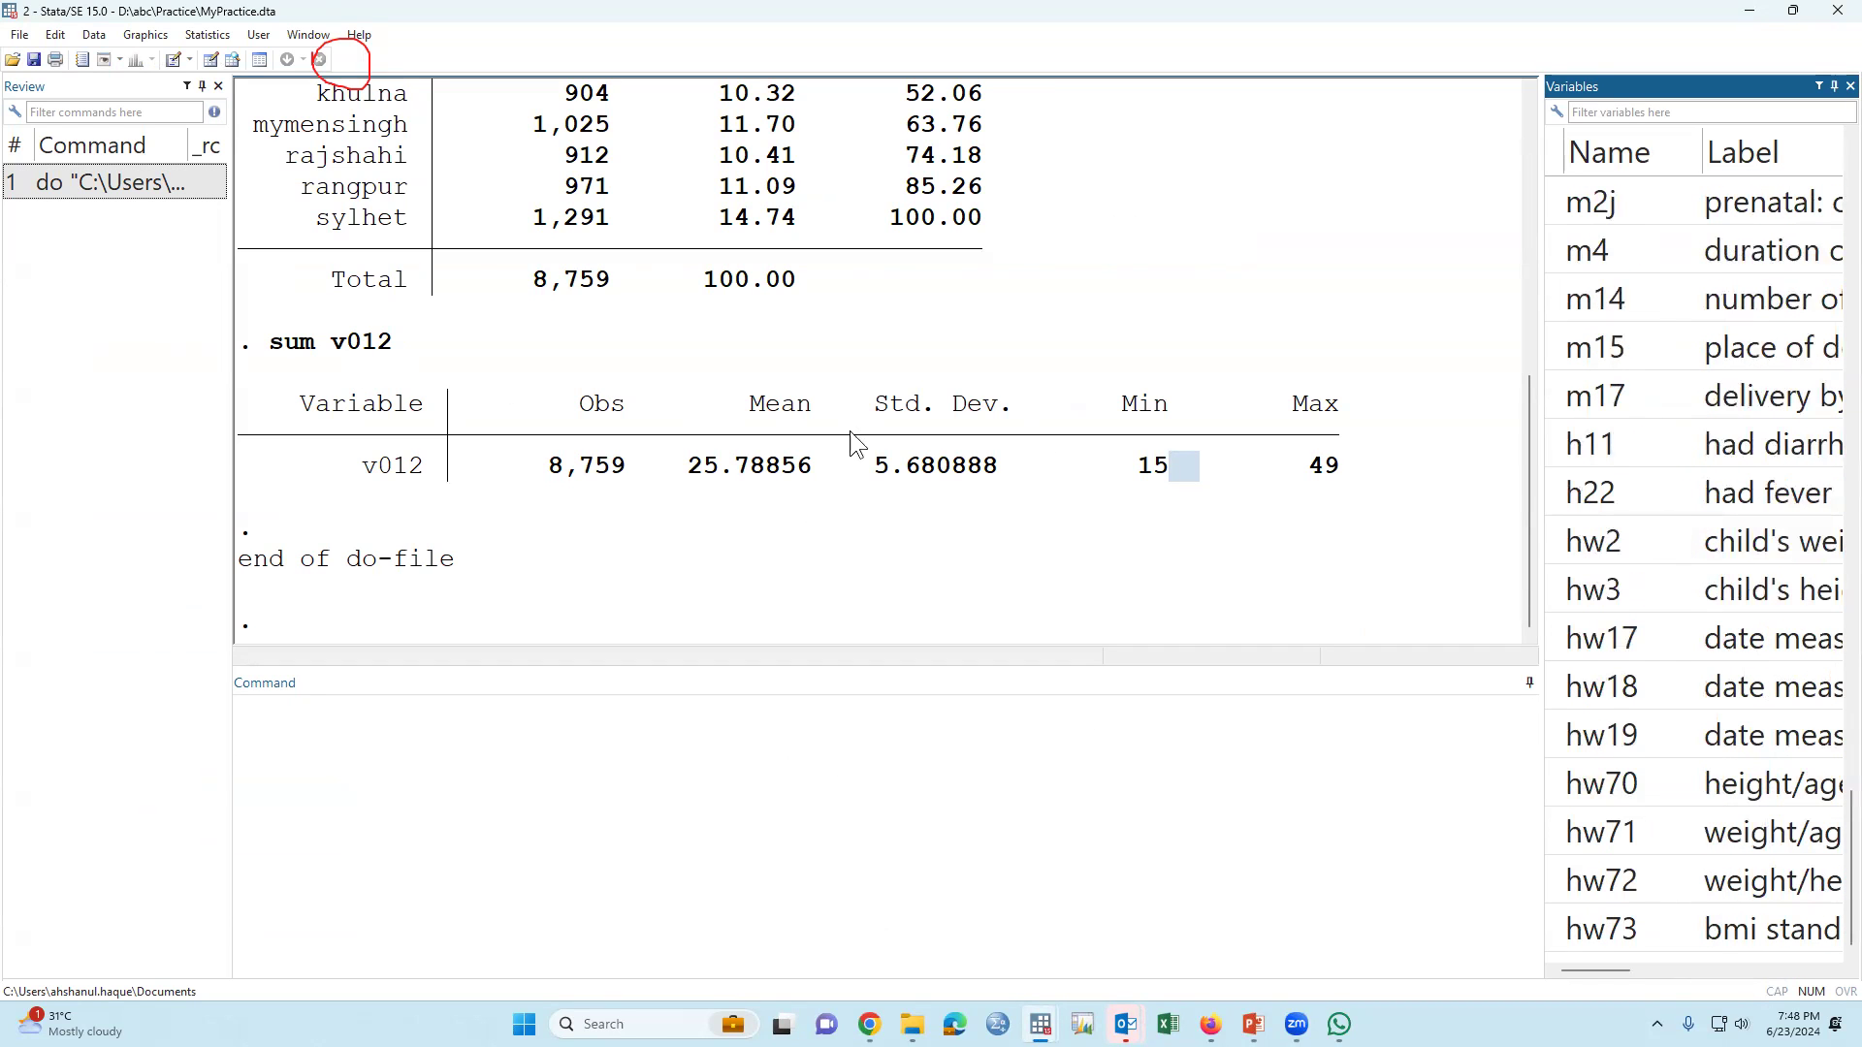
scroll(1687, 544, "up", 3)
scroll(1687, 545, "up", 10)
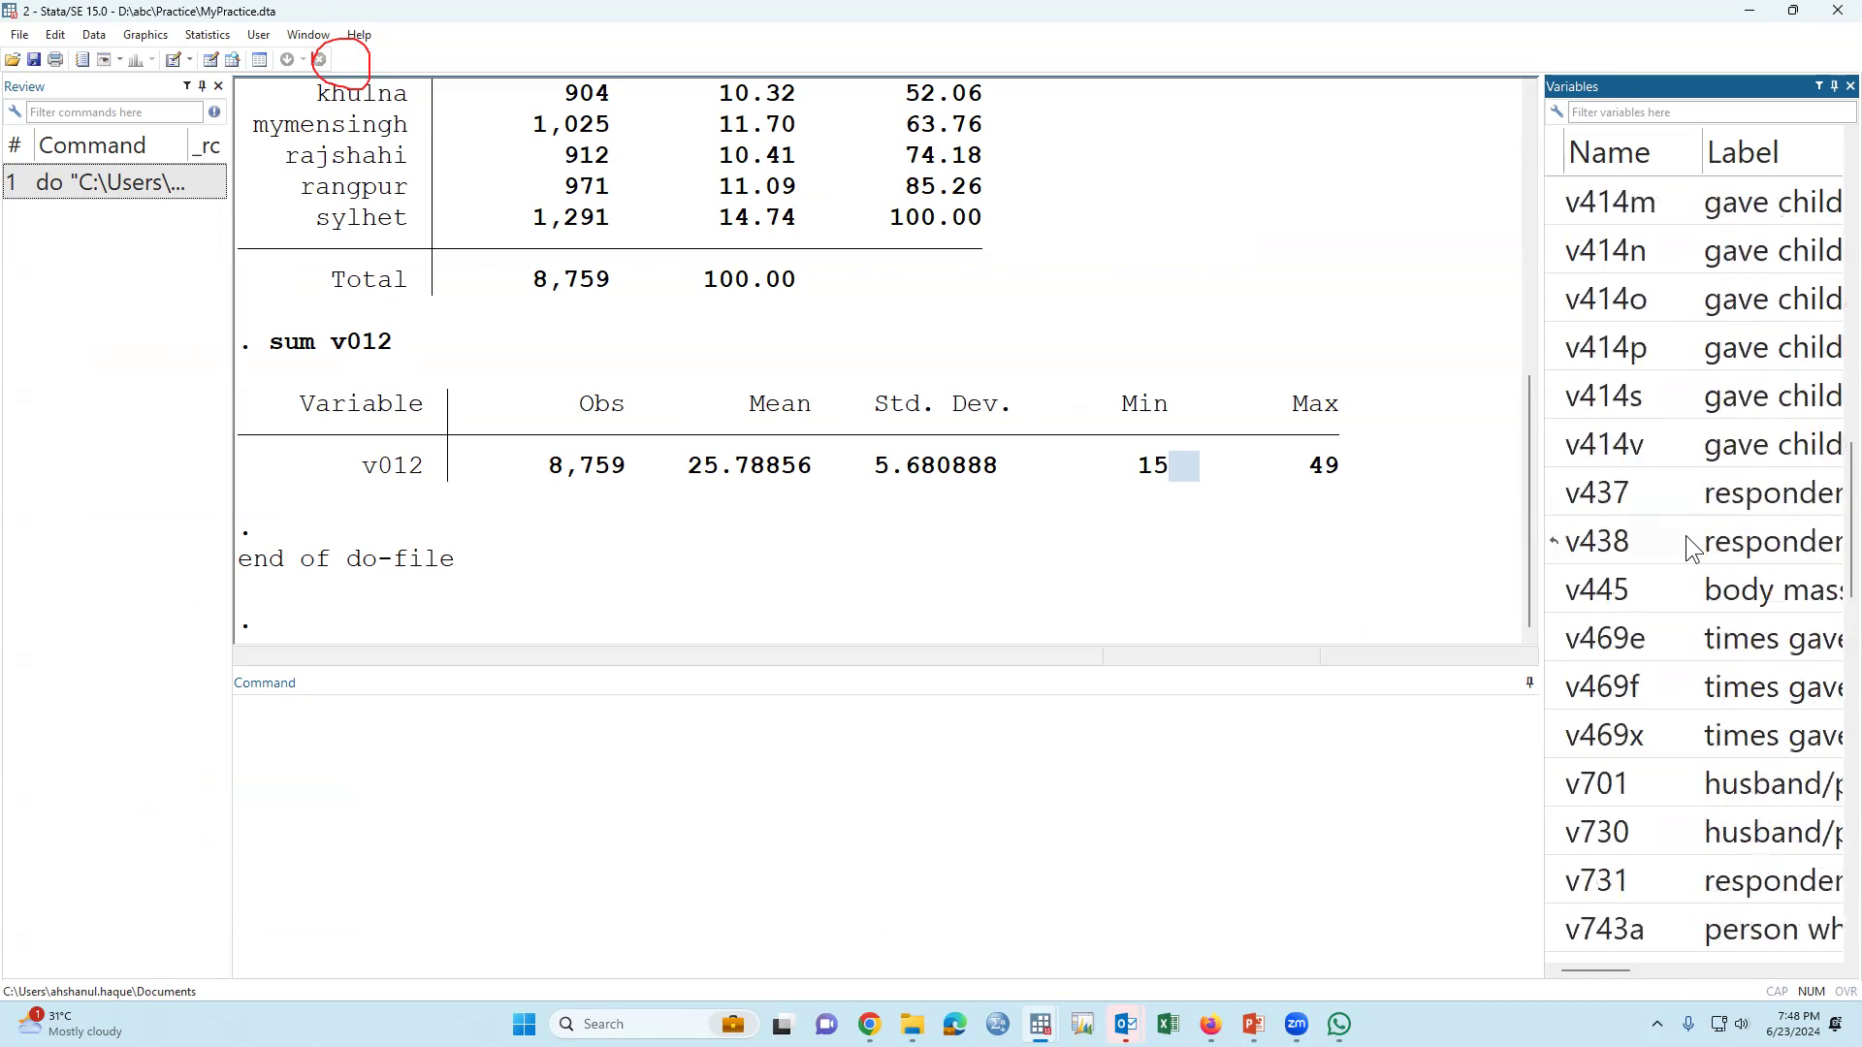
scroll(1687, 545, "up", 7)
scroll(1687, 545, "up", 3)
left_click(1195, 386)
scroll(977, 384, "up", 4)
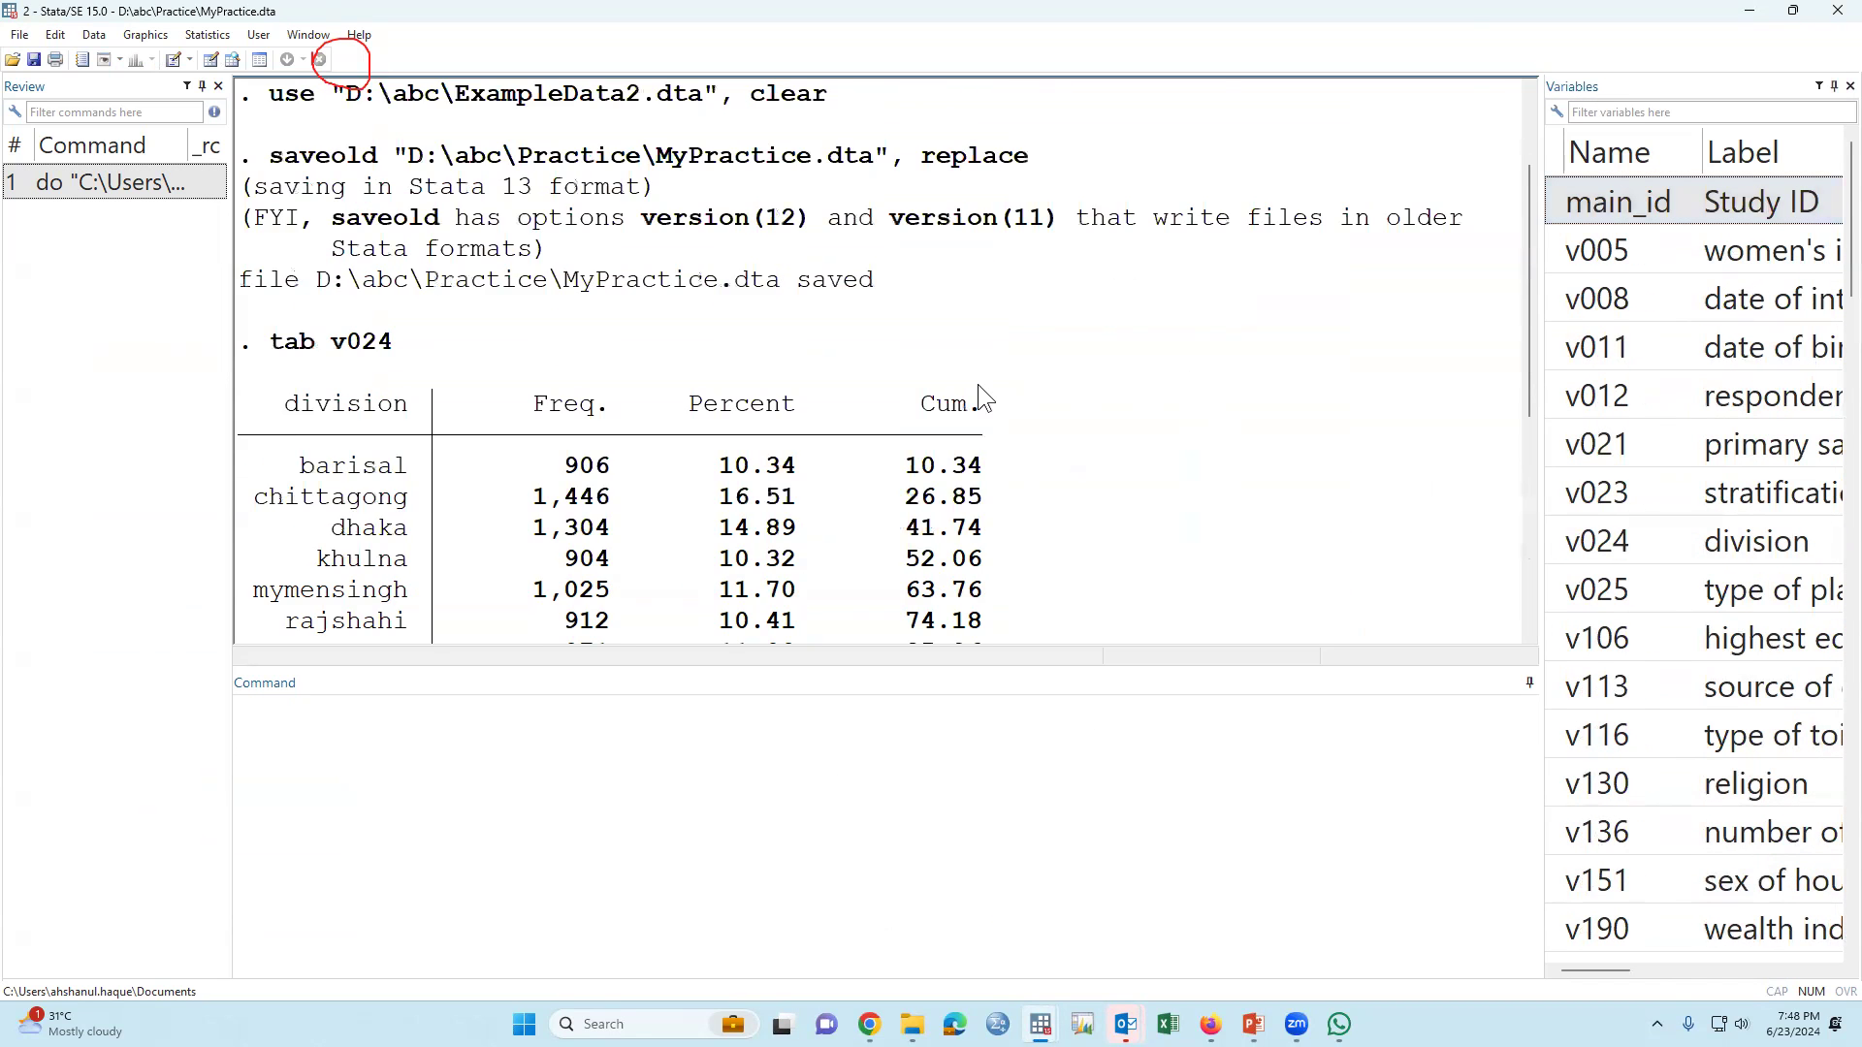
scroll(977, 384, "up", 5)
scroll(979, 388, "down", 7)
scroll(981, 391, "down", 2)
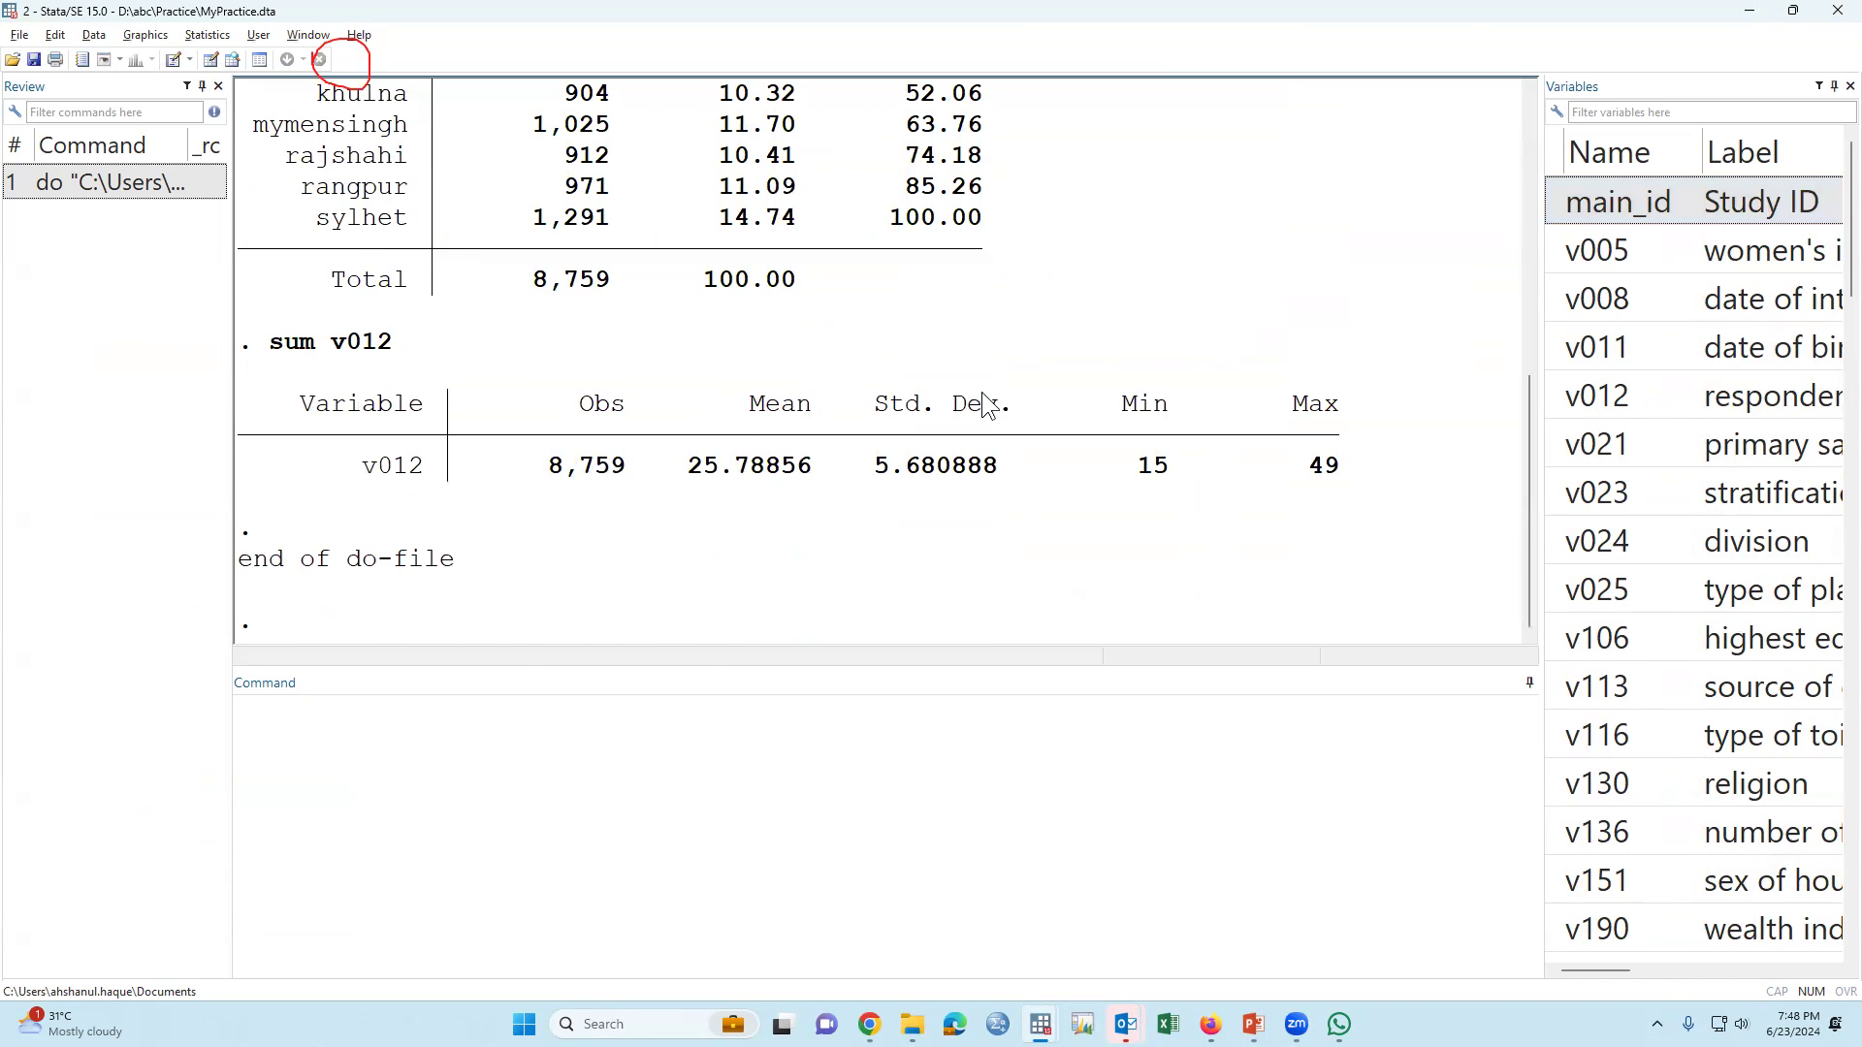
key("alt+Tab")
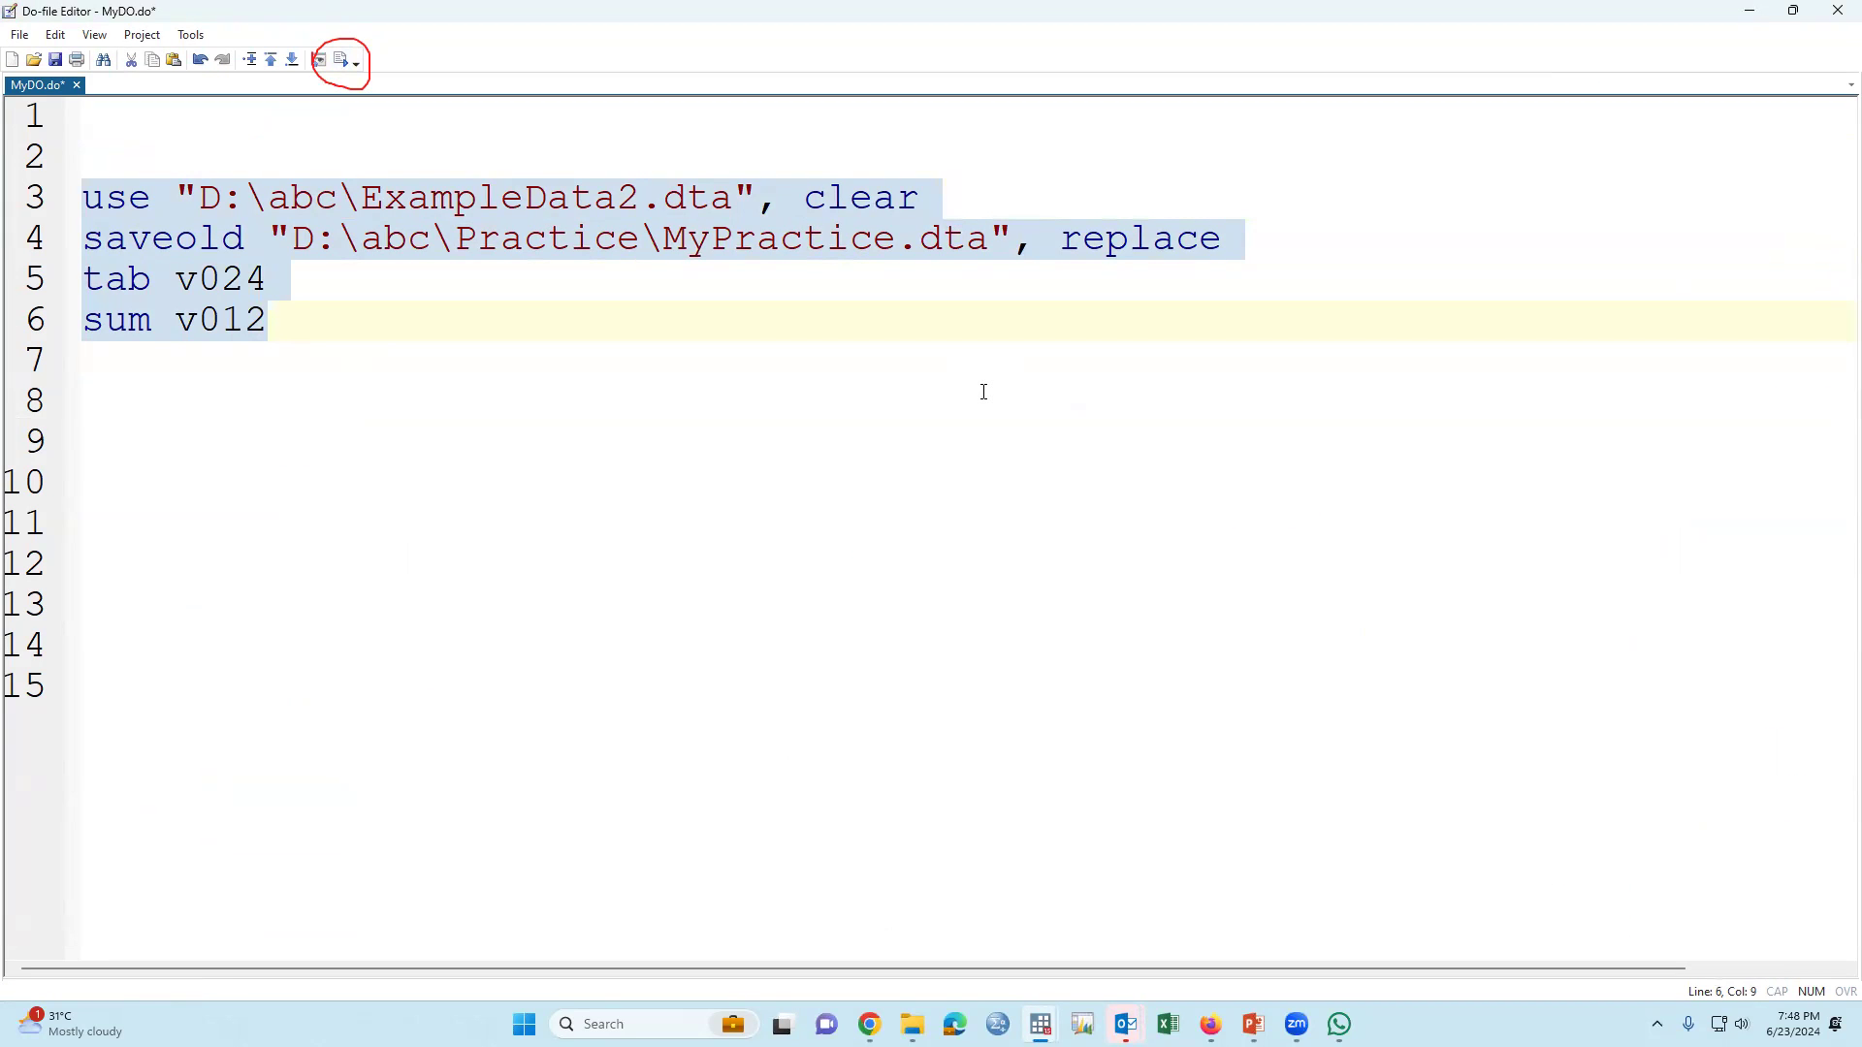
Prefix the saveold line and the sum v012 line with an asterisk.
left_click(338, 431)
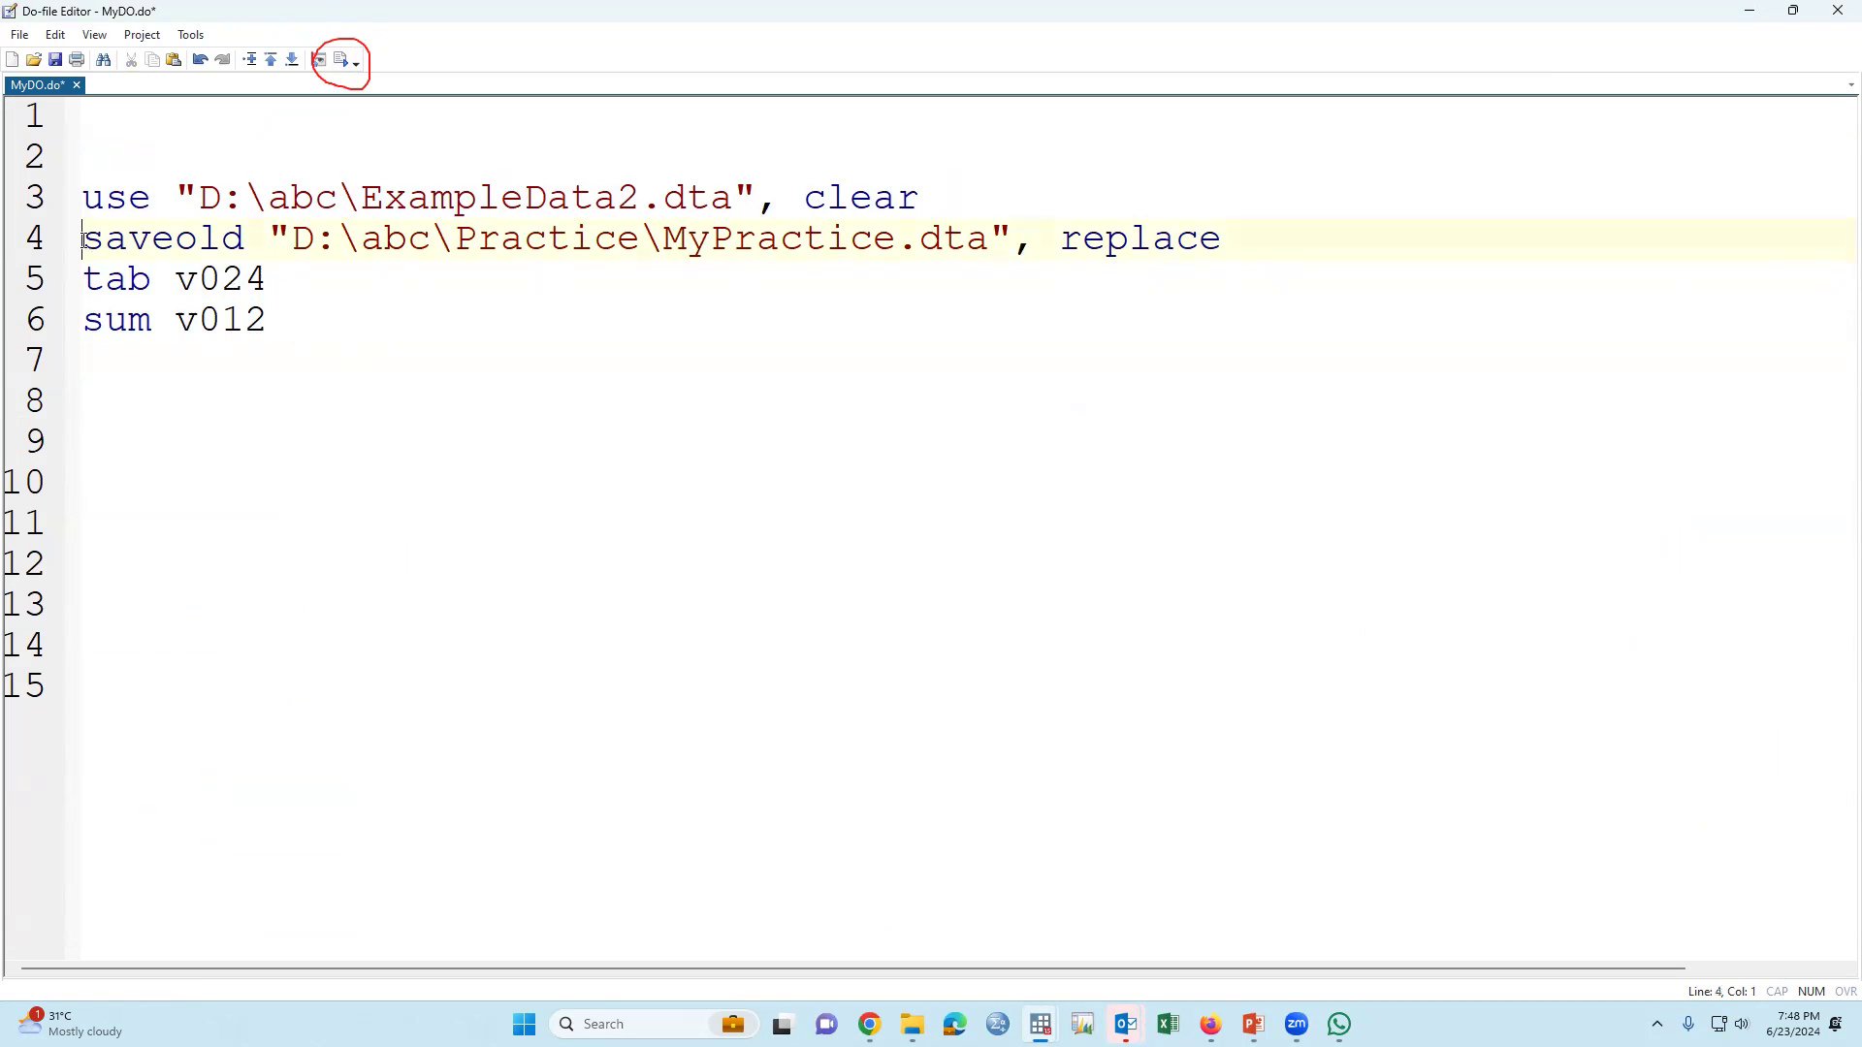
type("*")
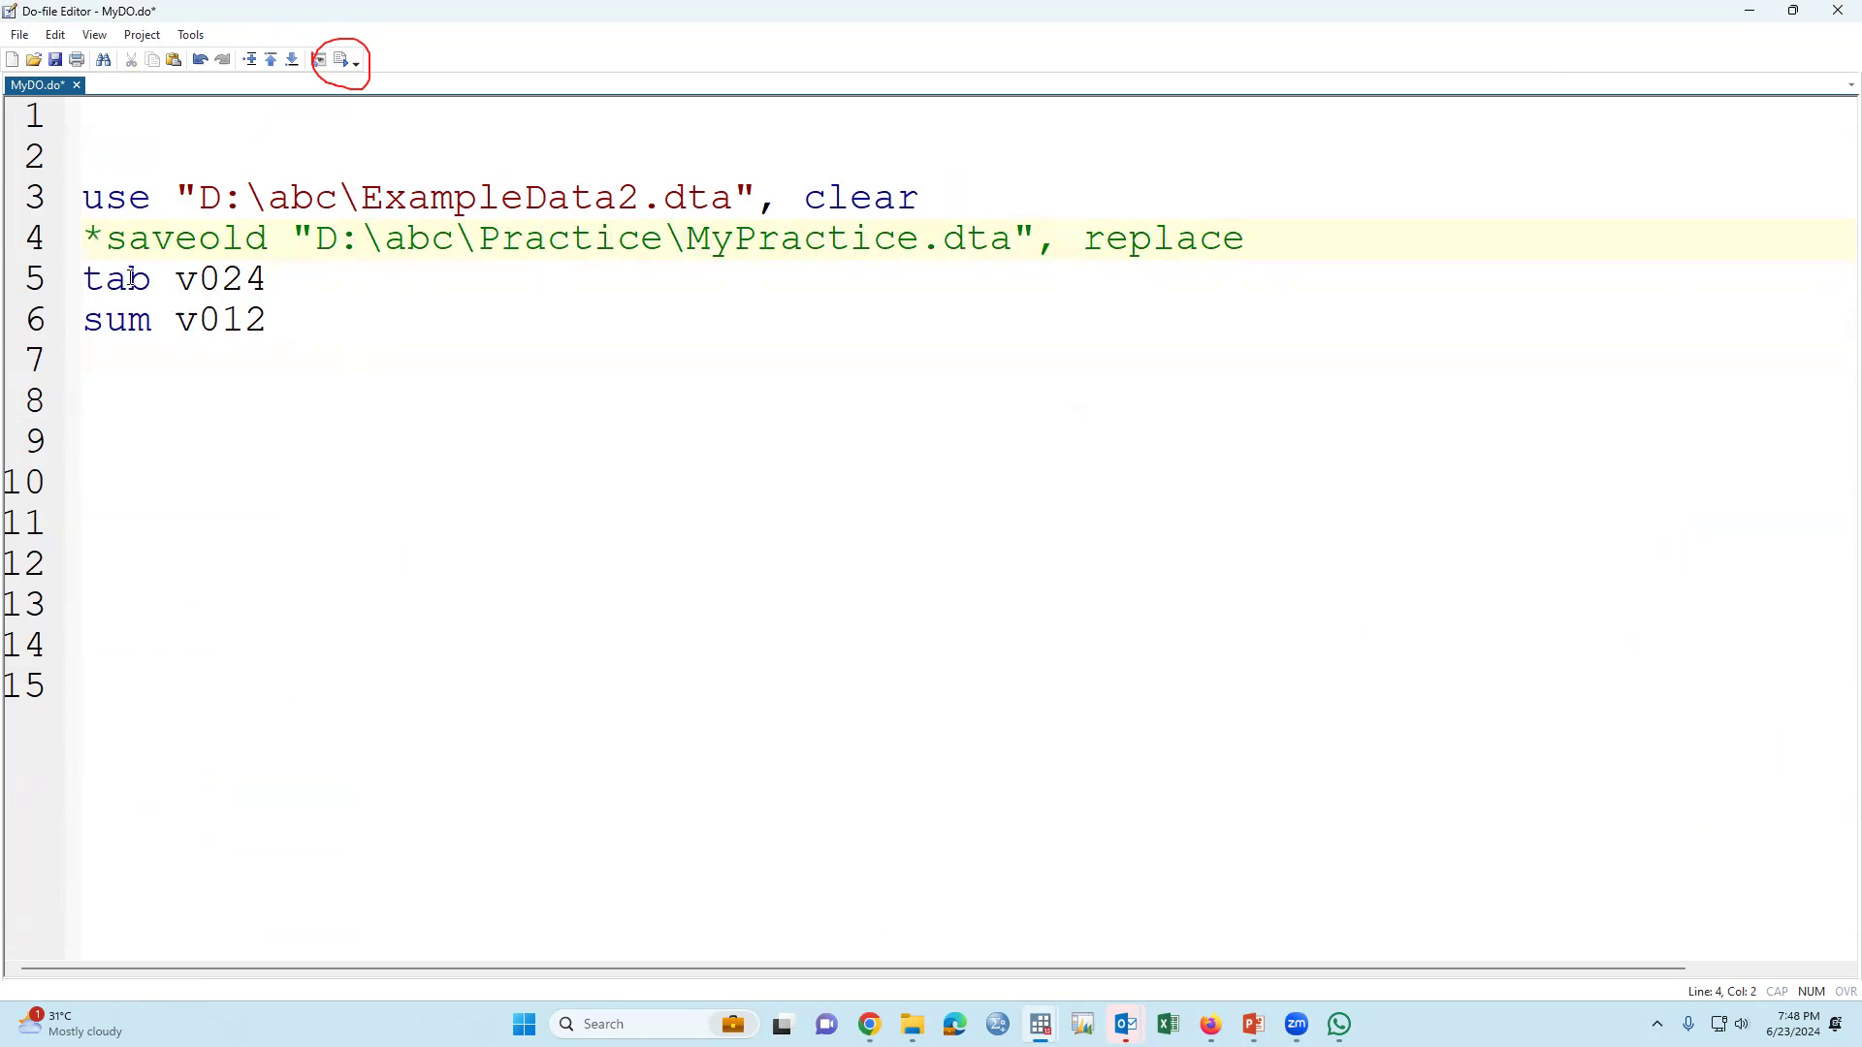
key("shift+Left")
left_click(31, 247)
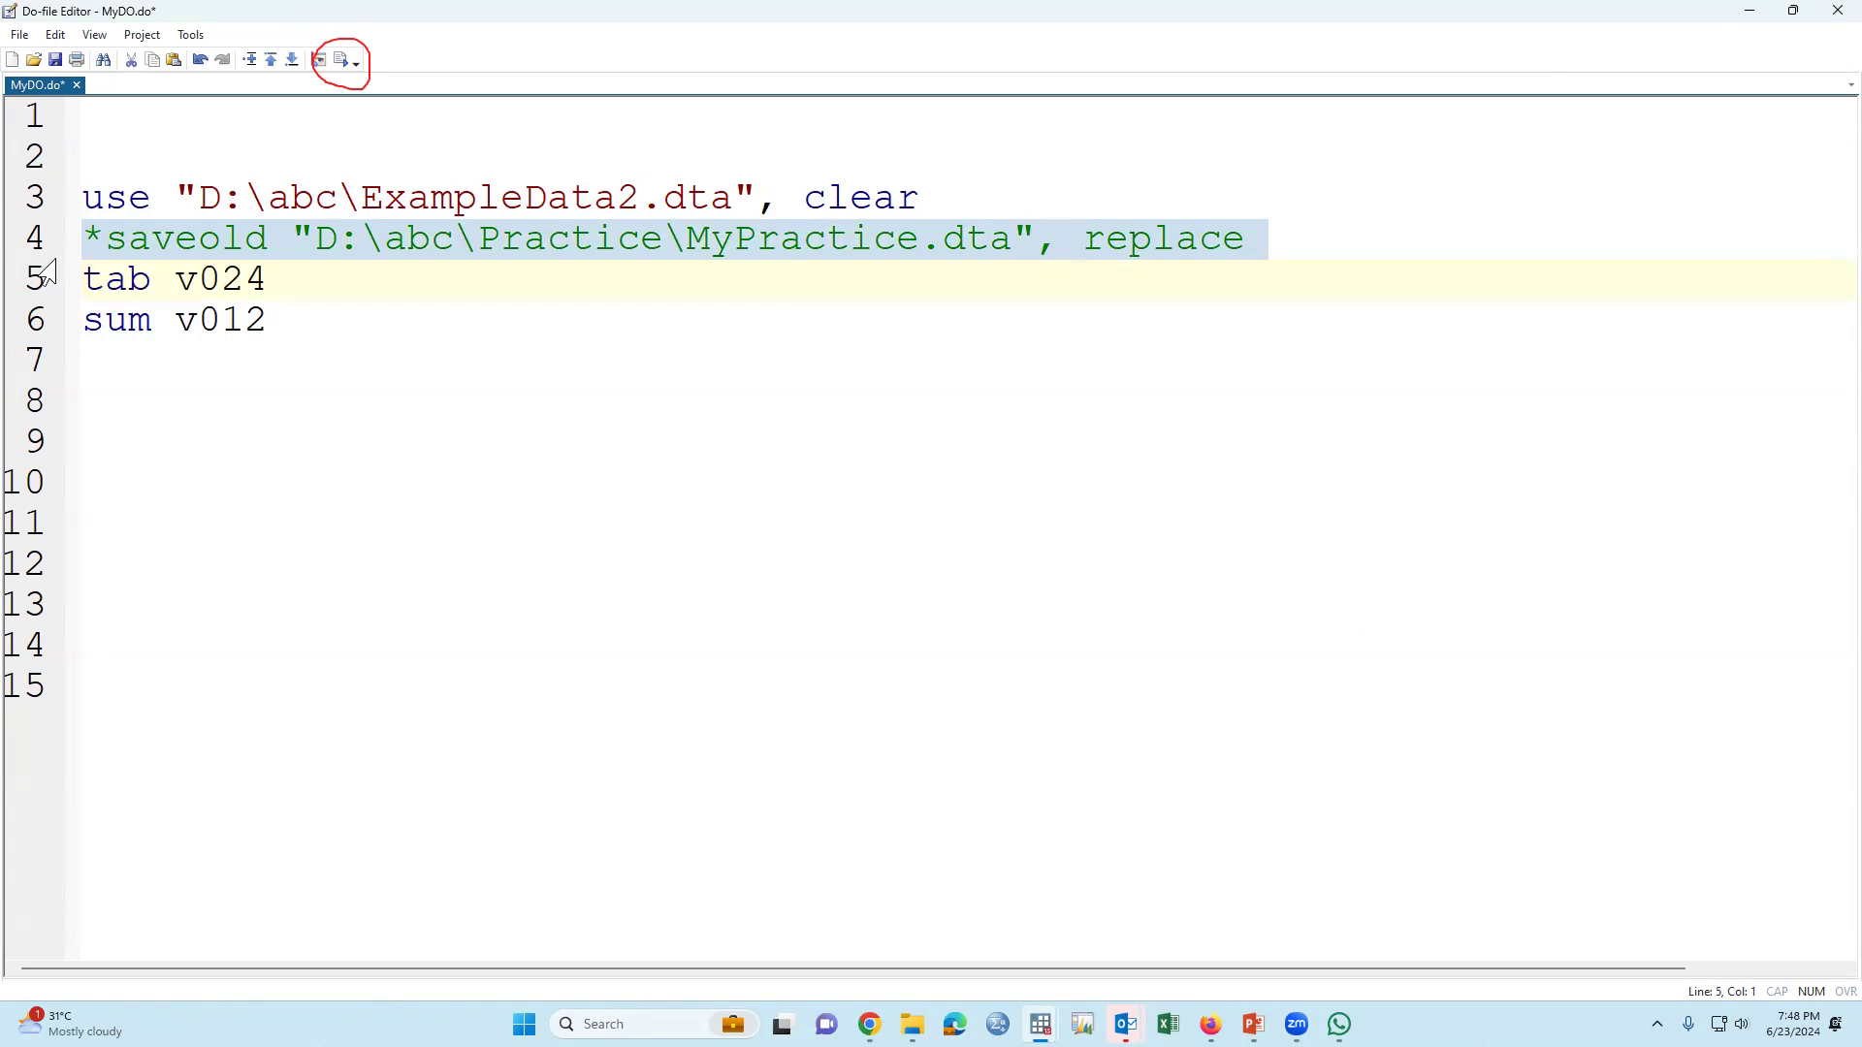
left_click(89, 320)
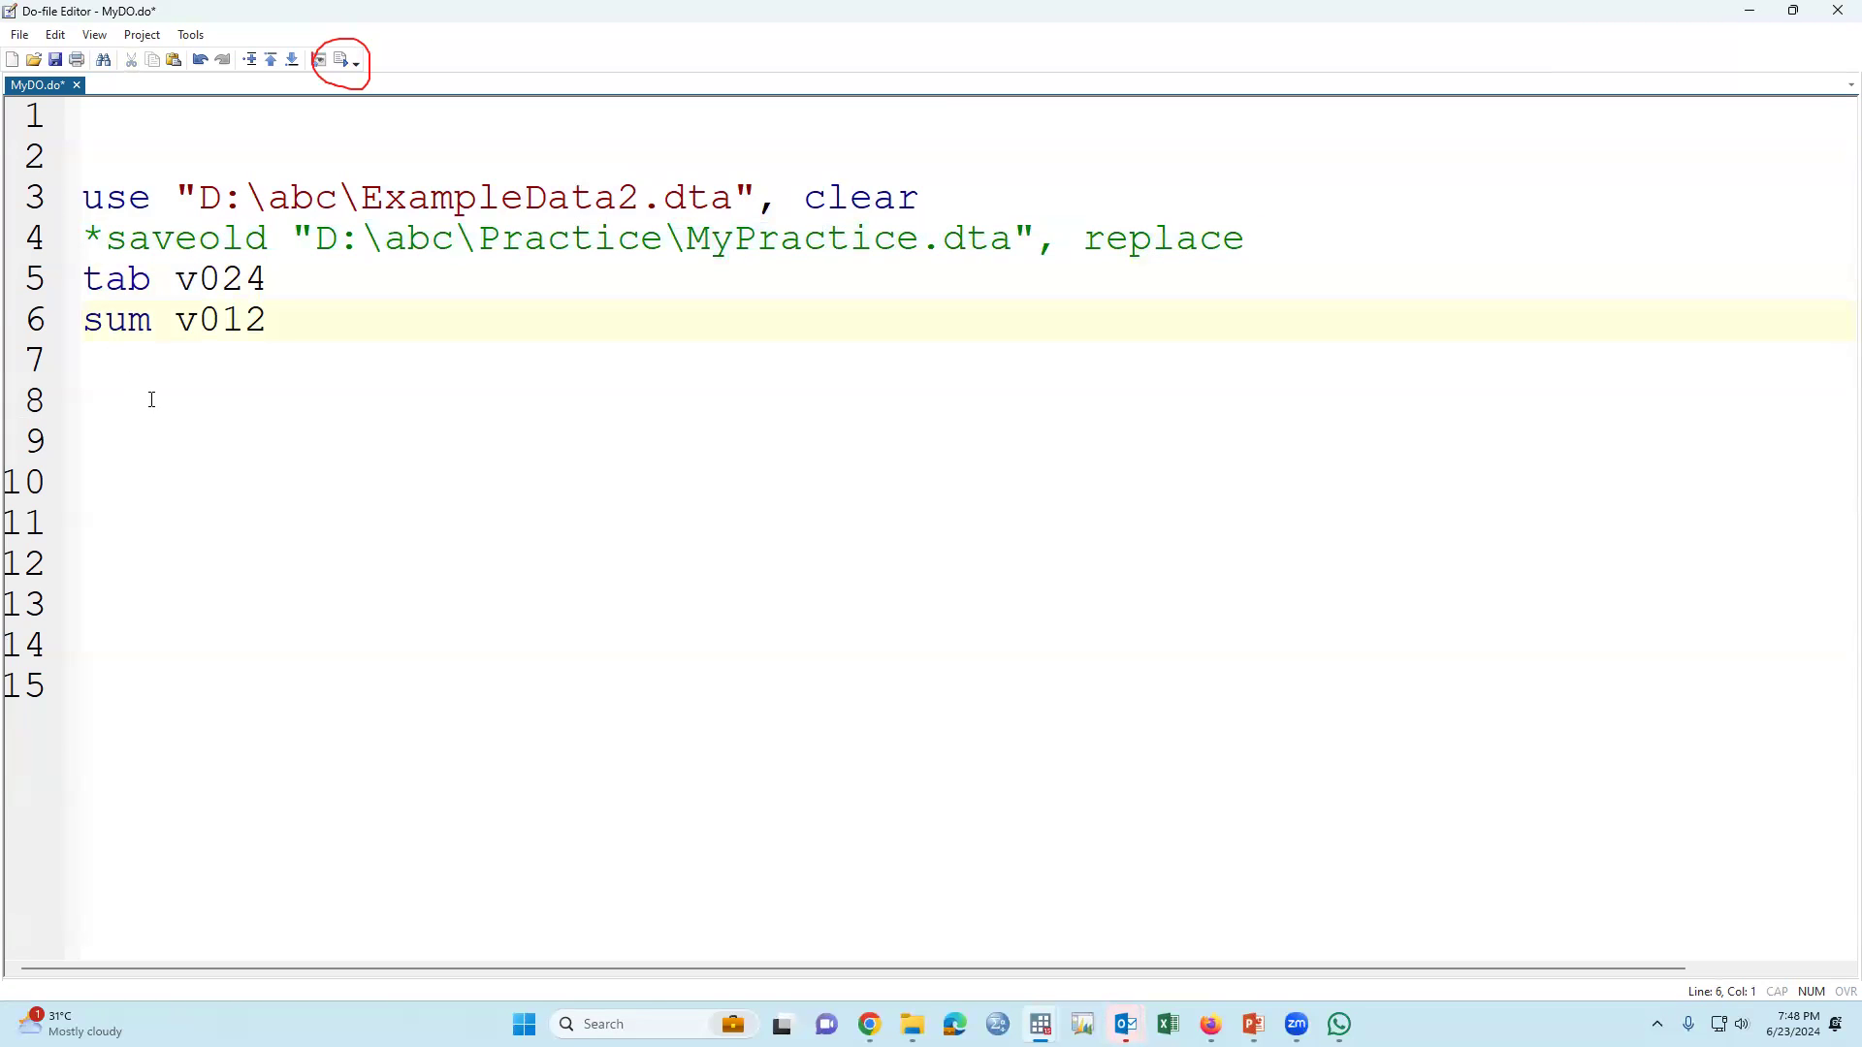
type("*")
Run lines 3–6 and inspect the v024 table and the skipped *sum v012 line in Results.
left_click(33, 208)
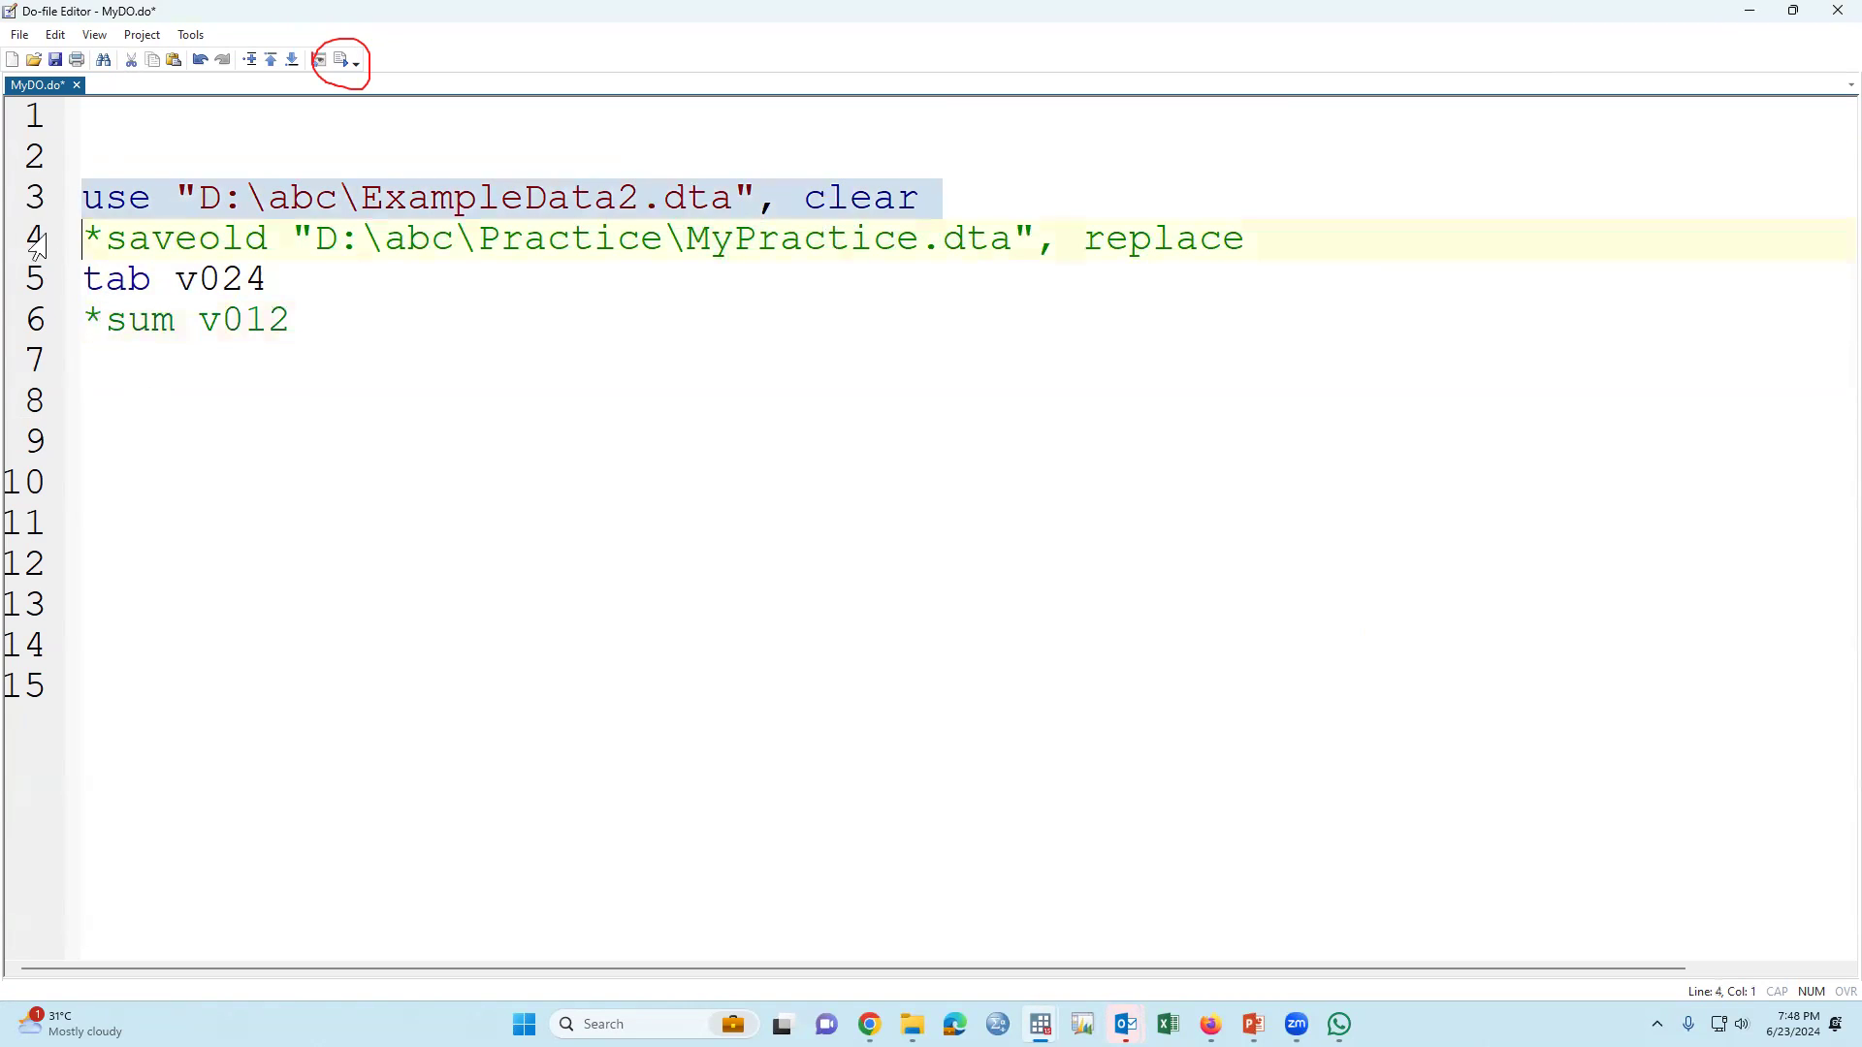
left_click_drag(37, 247, 43, 330)
left_click(344, 60)
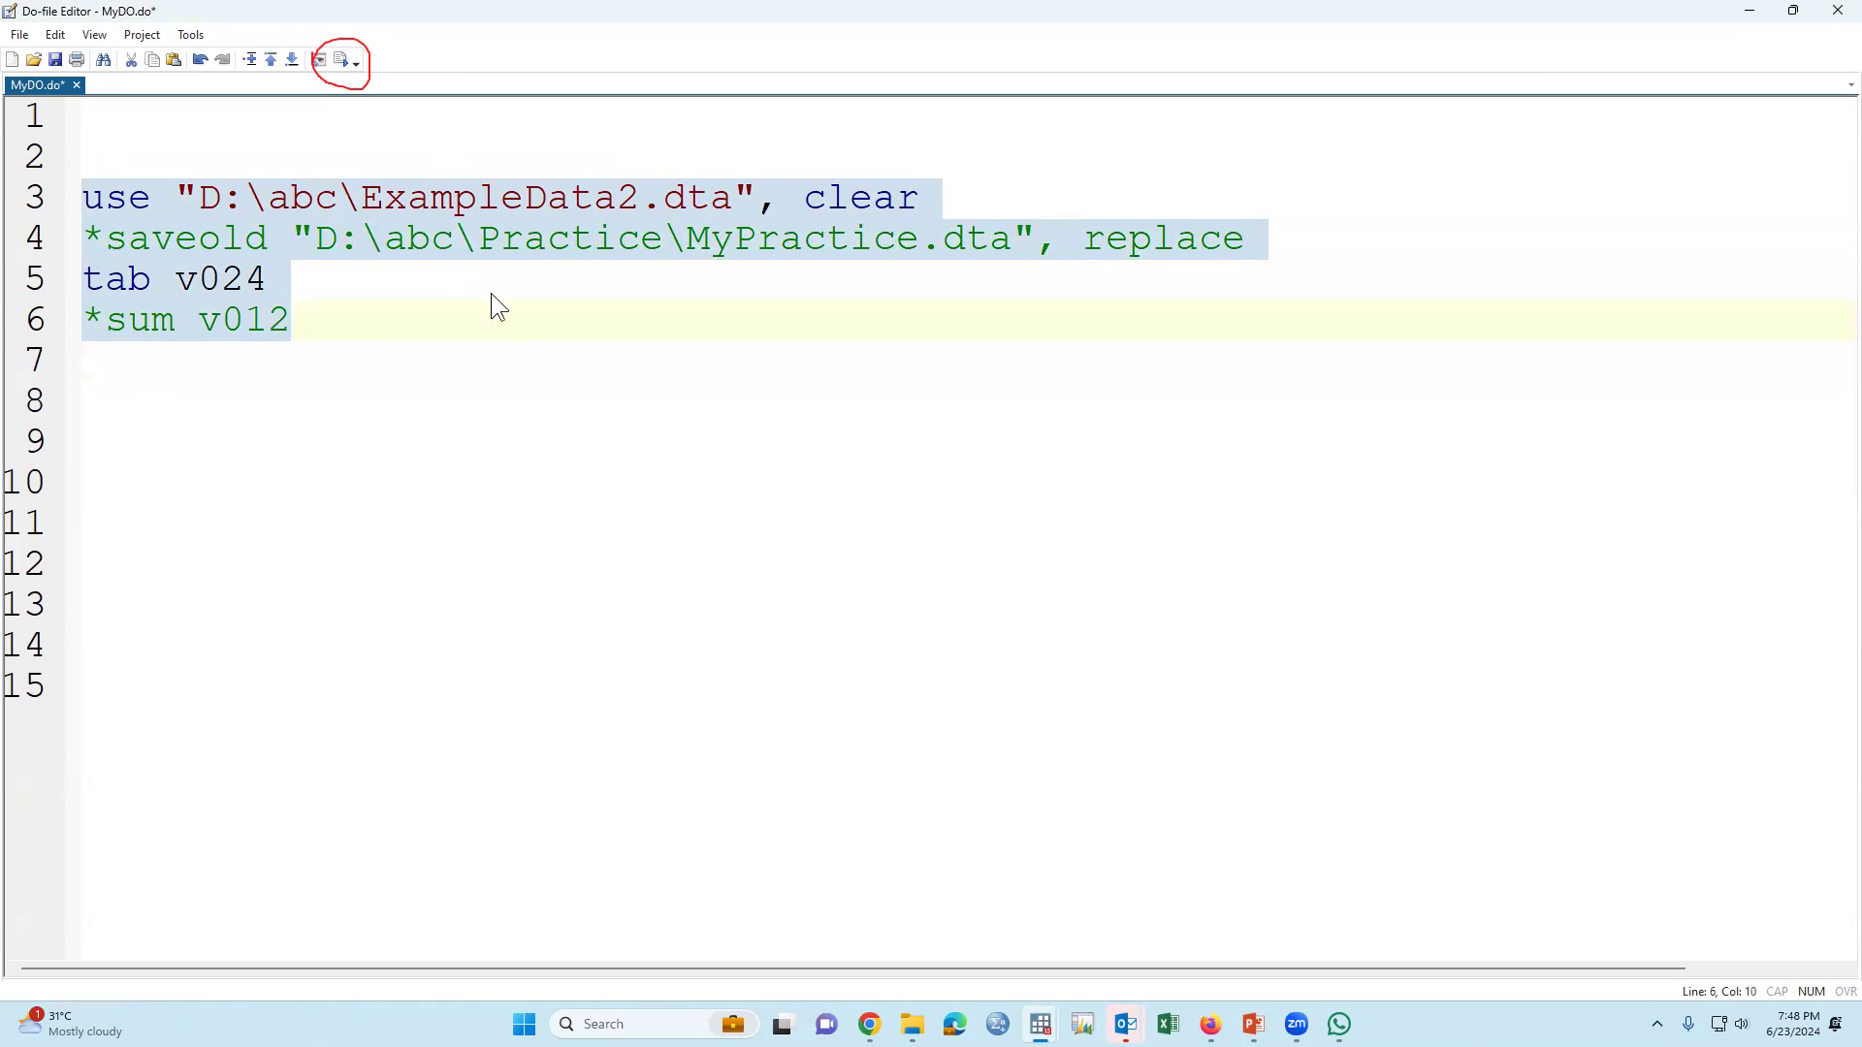
scroll(369, 247, "up", 1)
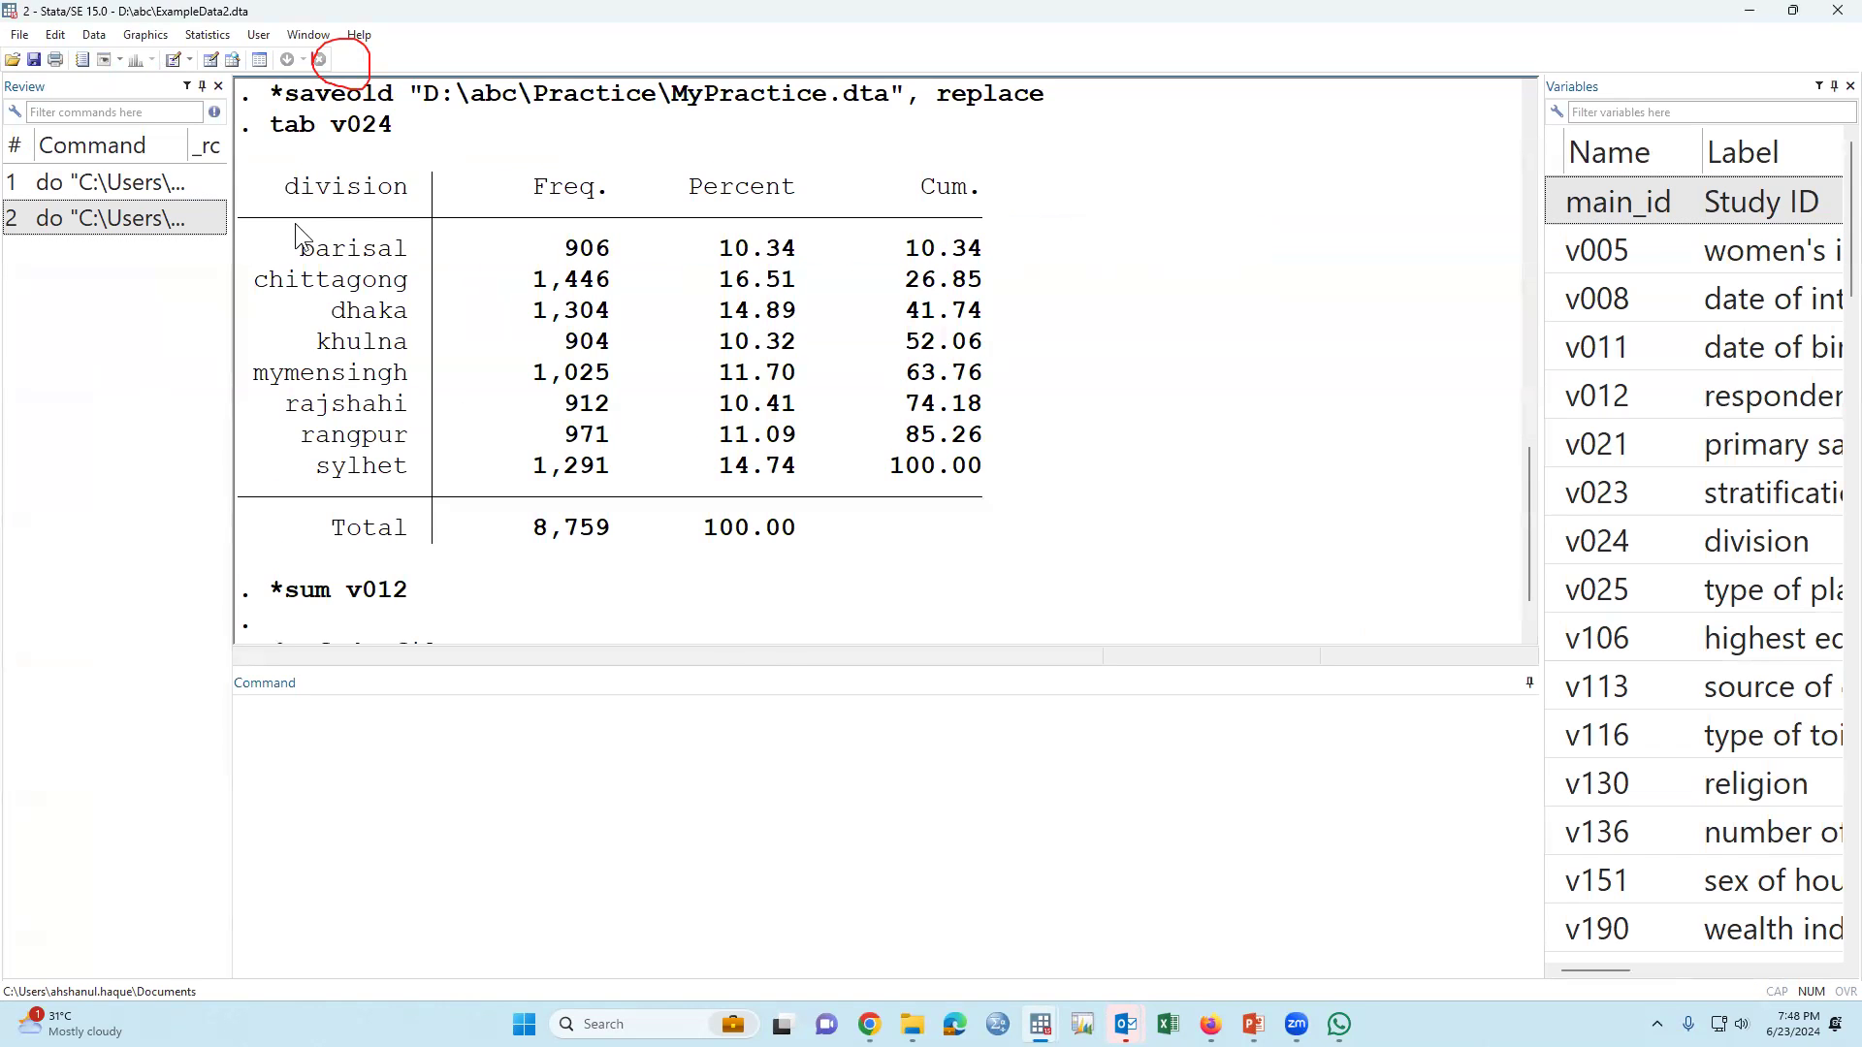
left_click_drag(255, 126, 962, 499)
scroll(894, 526, "down", 1)
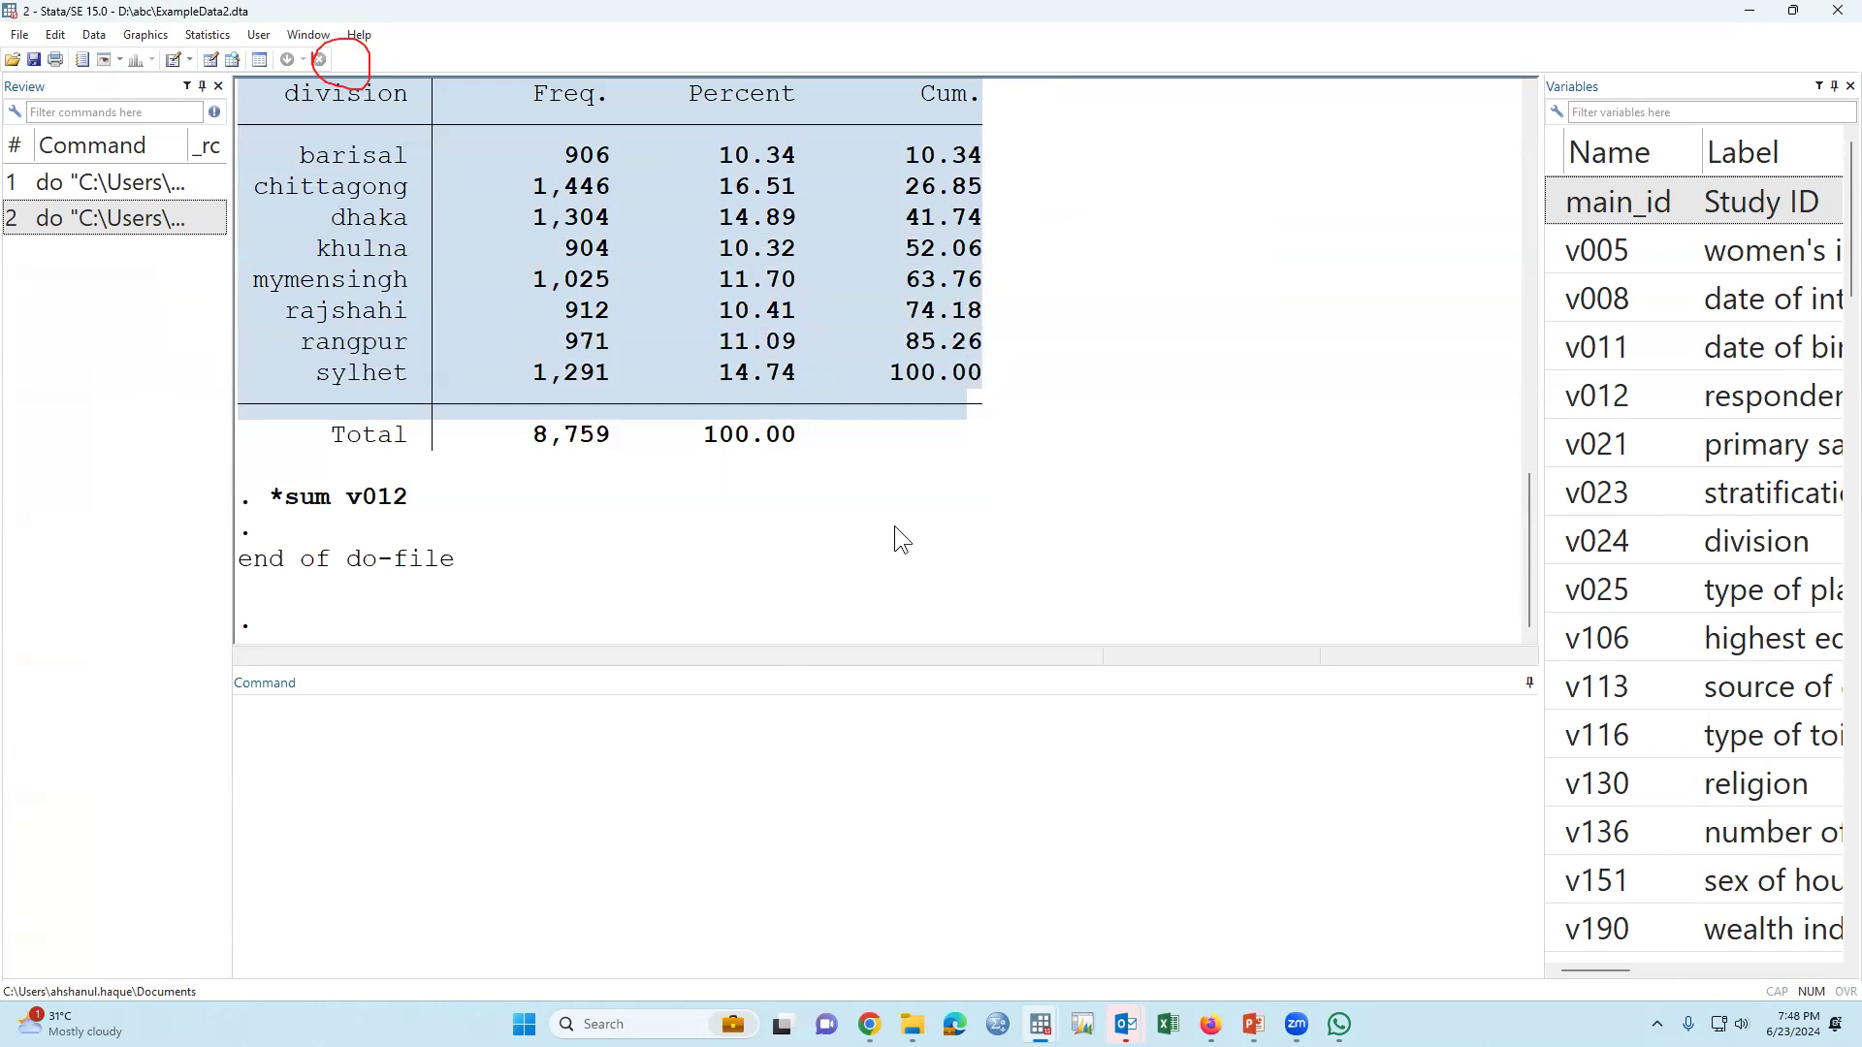
left_click_drag(258, 496, 532, 494)
left_click(279, 512)
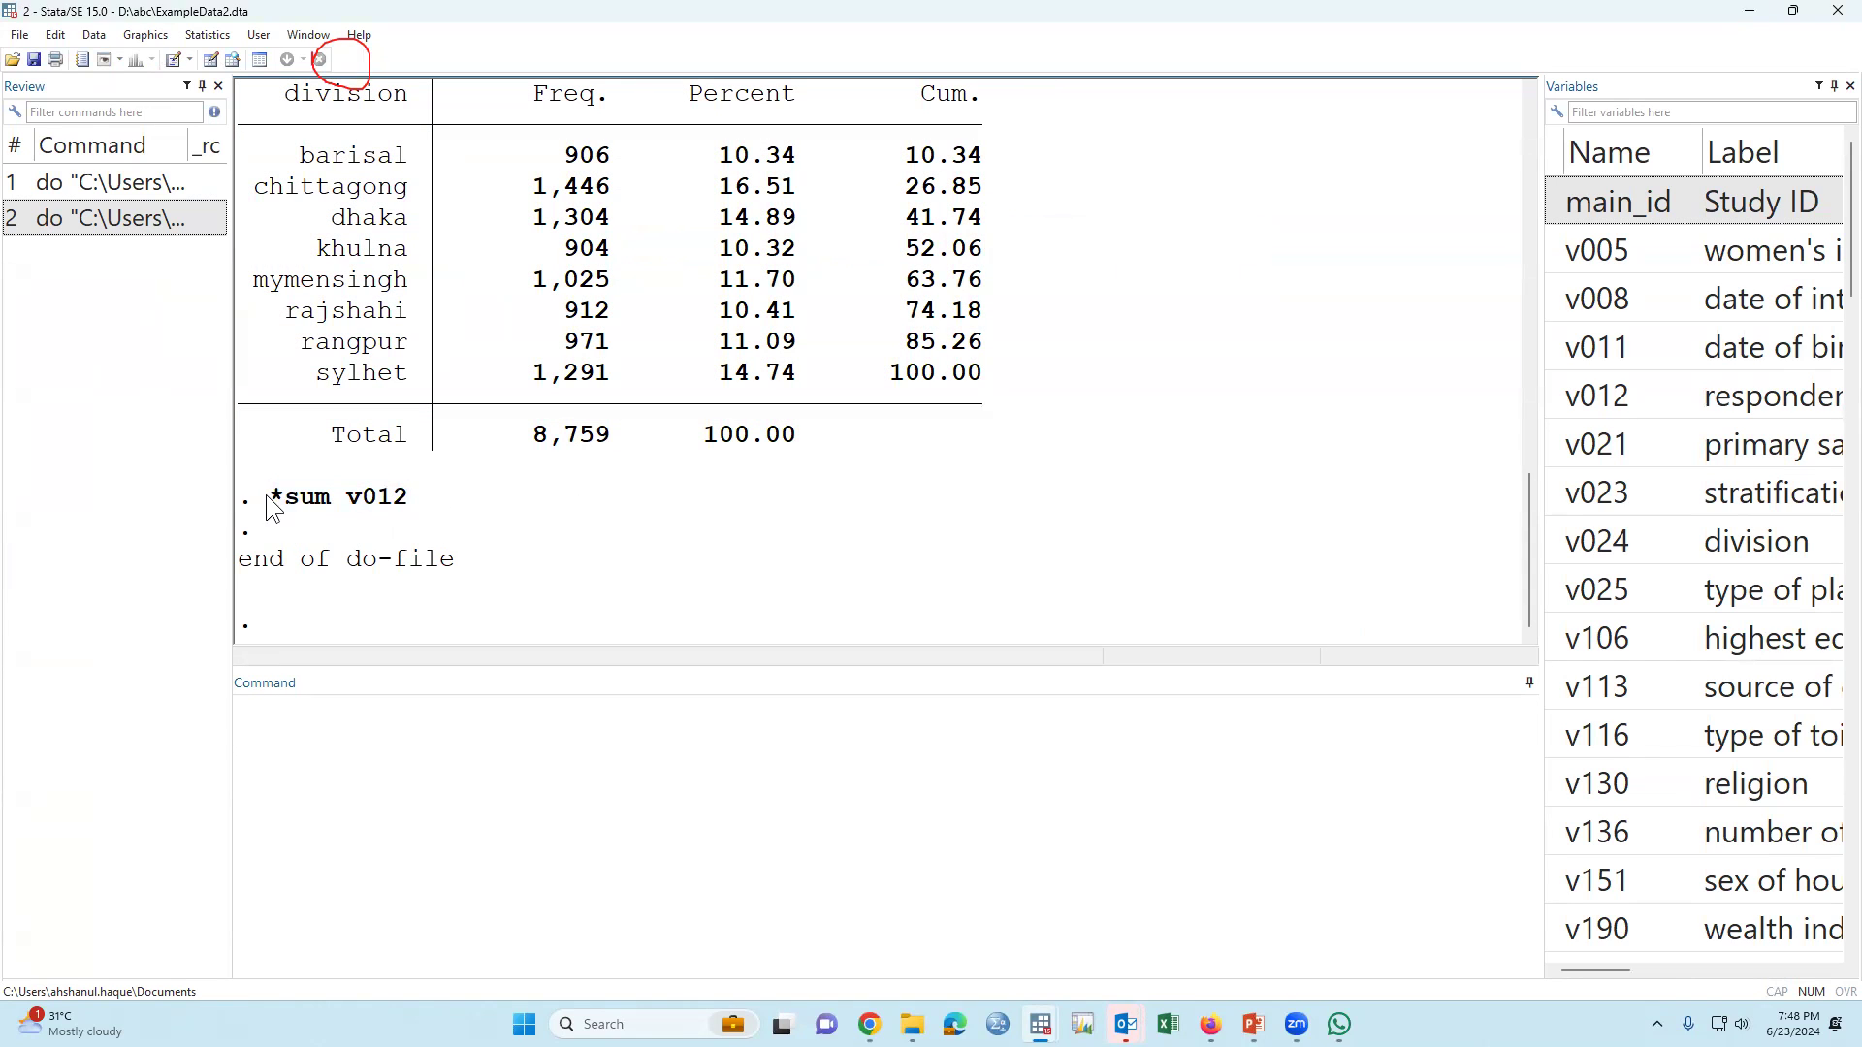
left_click_drag(255, 496, 284, 492)
left_click_drag(291, 498, 413, 494)
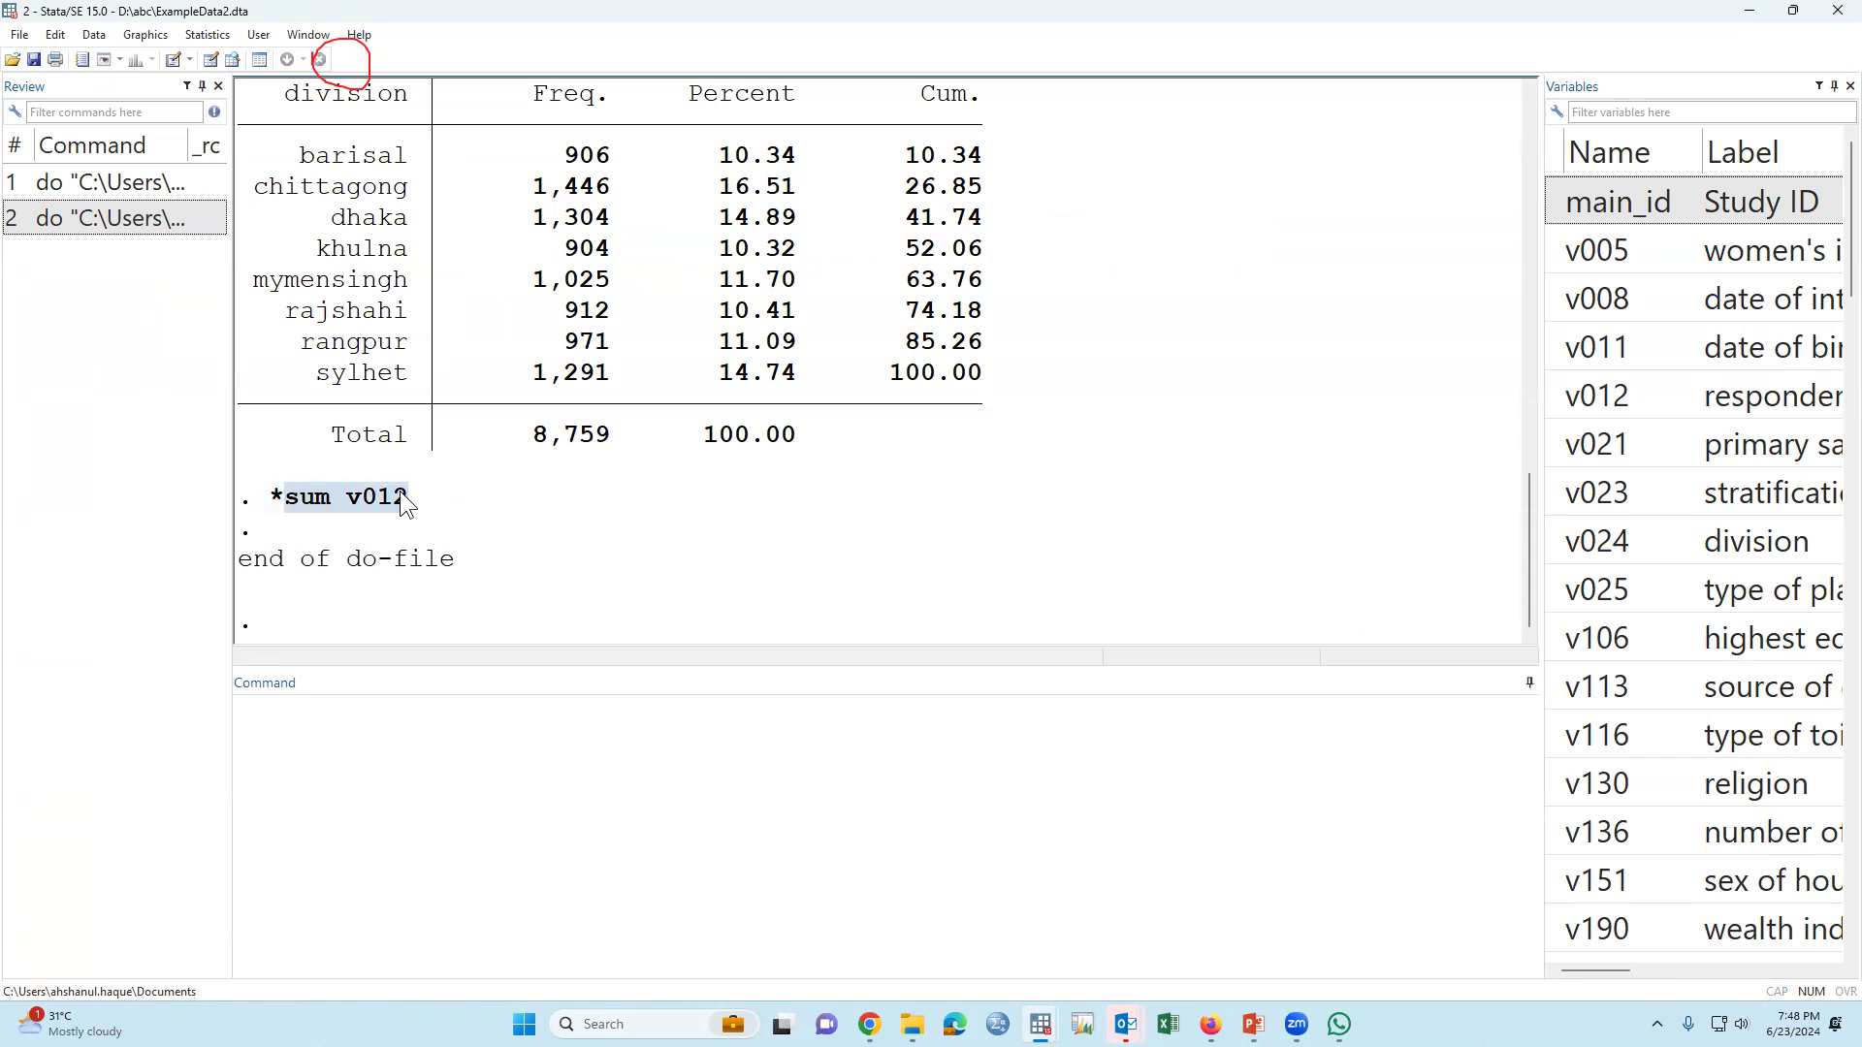
Delete the asterisk before sum v012 on line 6 of MyDO.do.
key("alt+Tab")
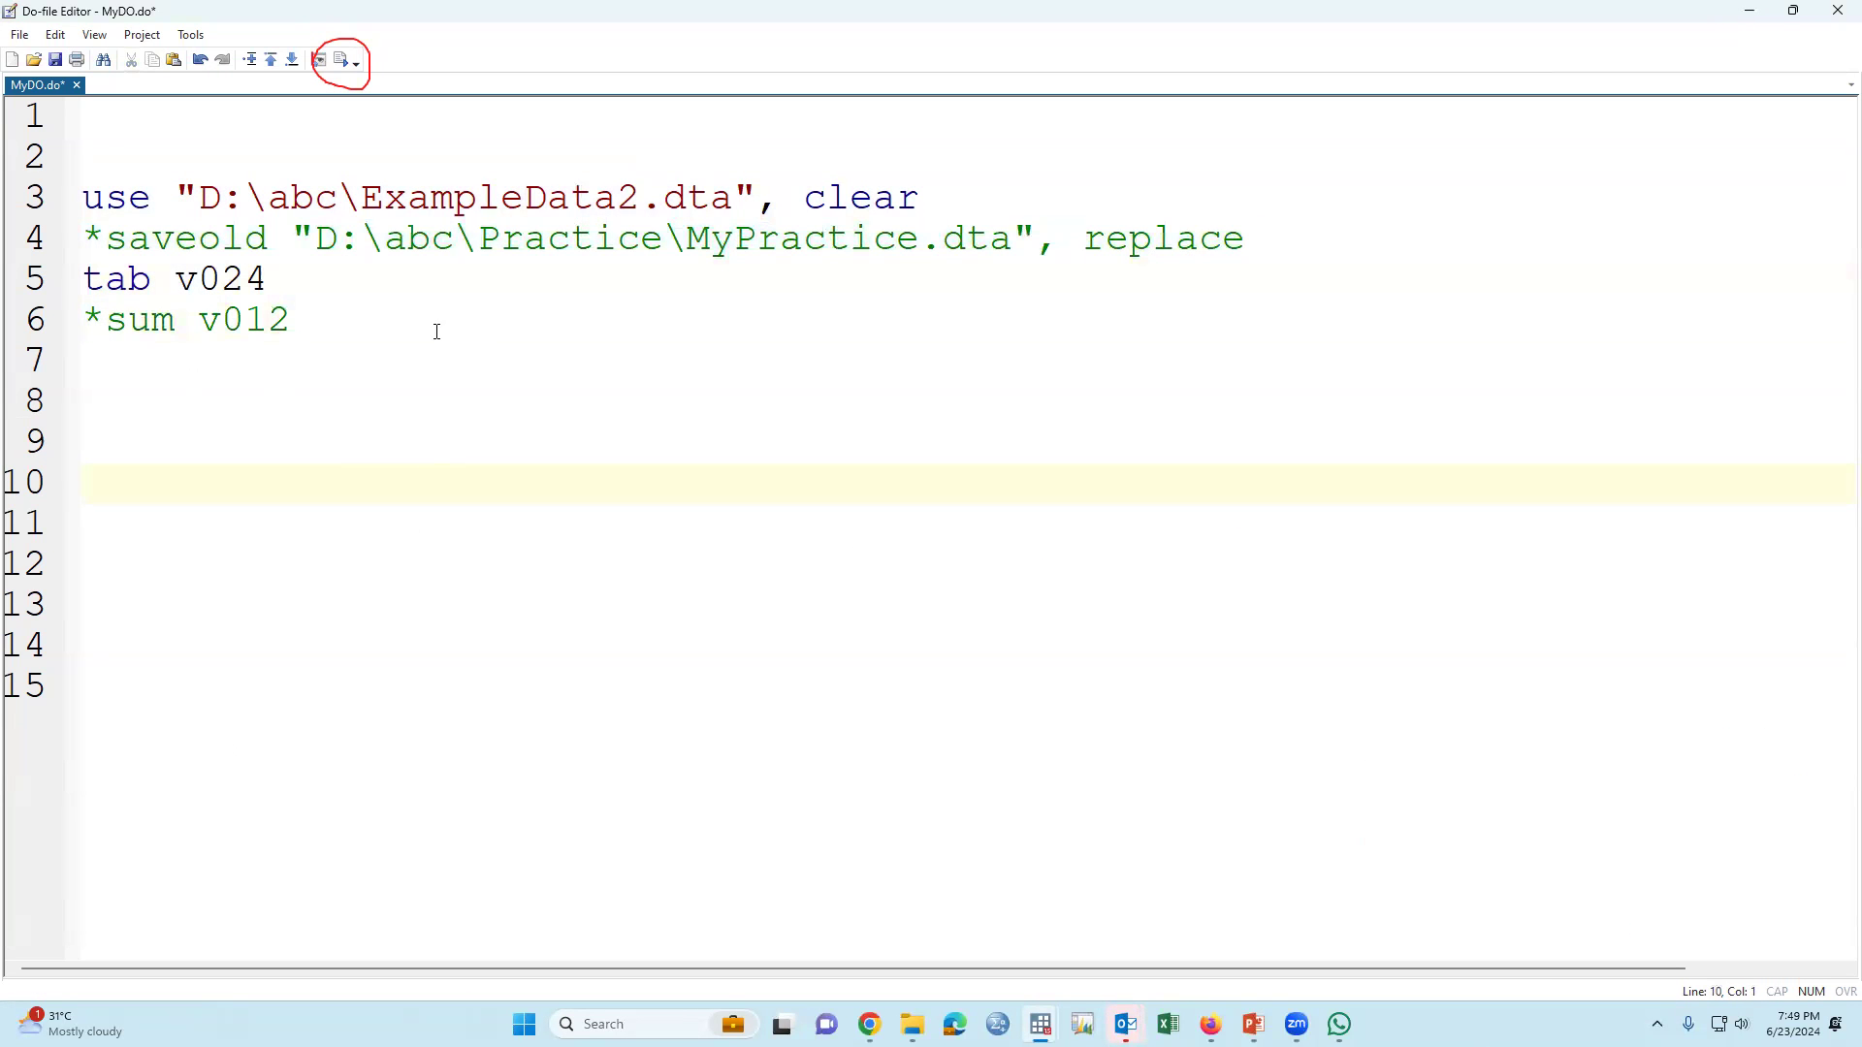
left_click(107, 321)
left_click(229, 452)
left_click(107, 323)
key("BackSpace")
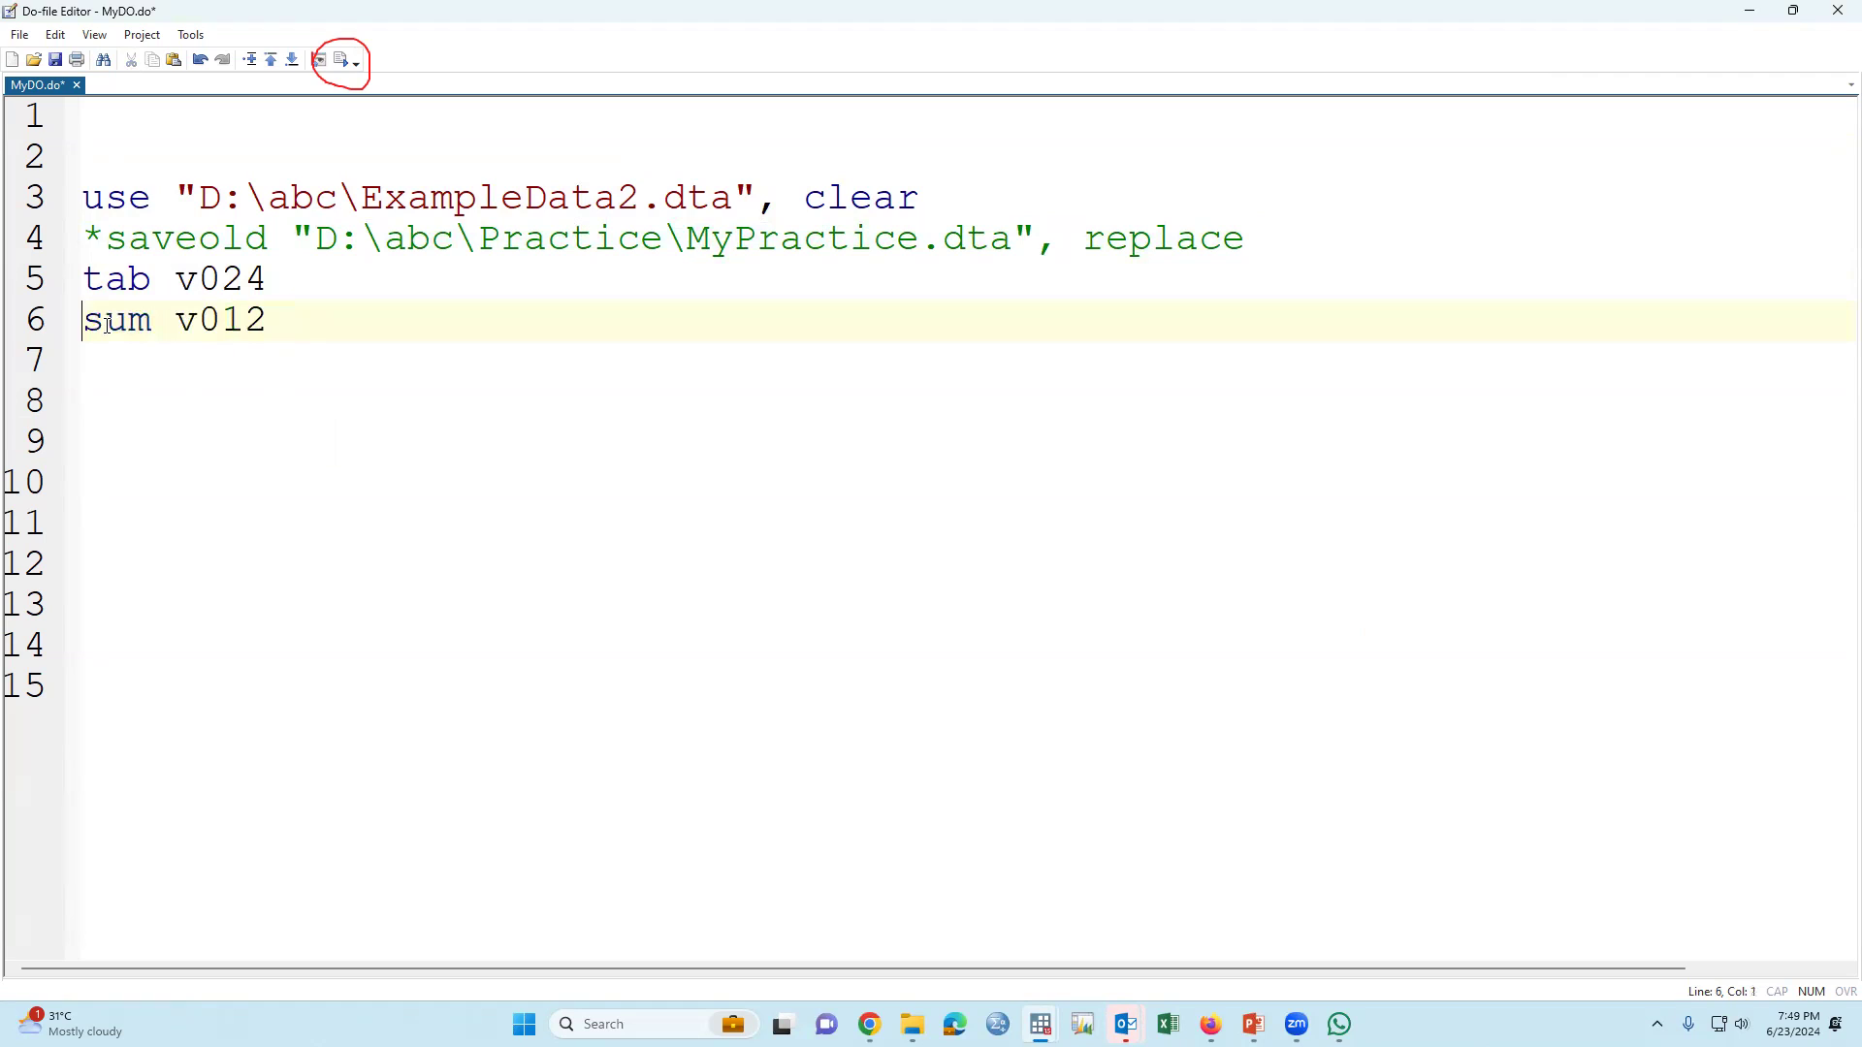